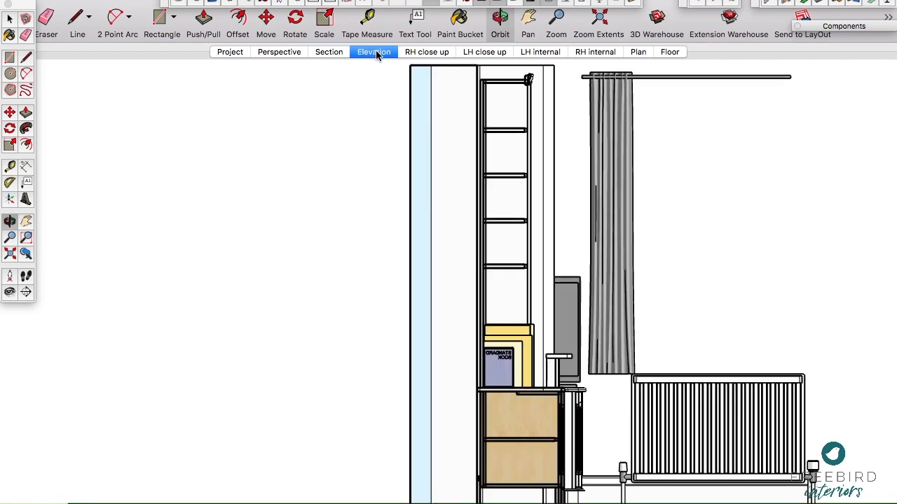
# Step: Show the RH and LH close-up scenes and try the left-hand cabinet's doors, leaving only its left door open
pyautogui.click(422, 53)
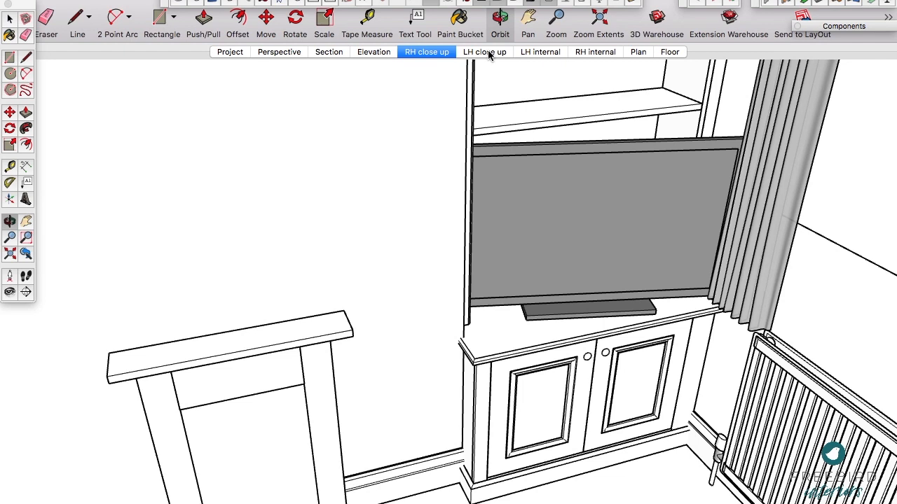
pyautogui.click(488, 56)
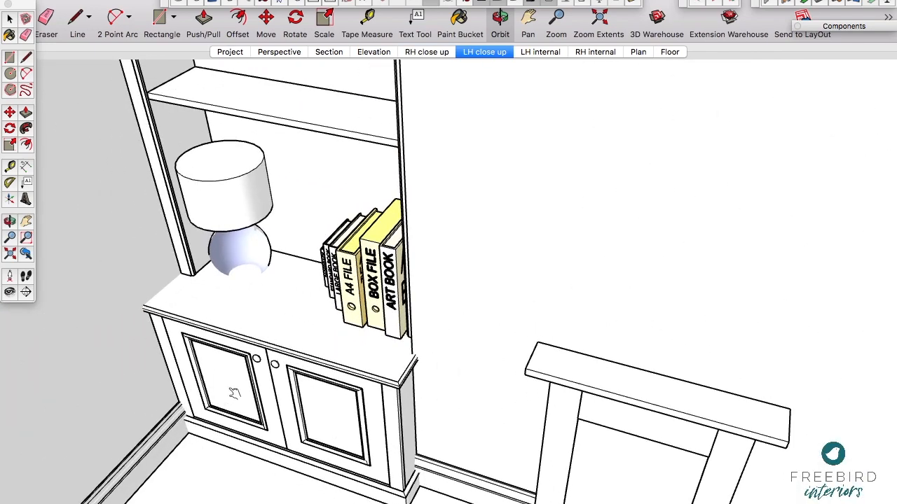
pyautogui.click(275, 398)
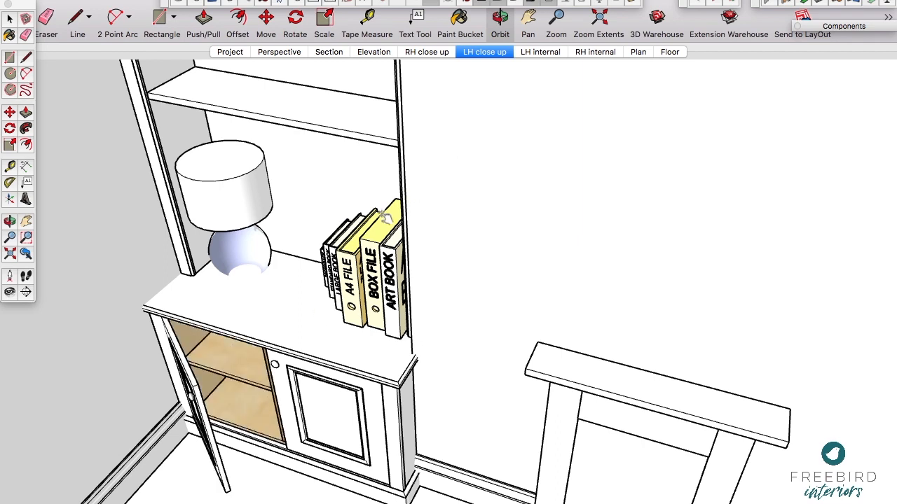
pyautogui.click(284, 427)
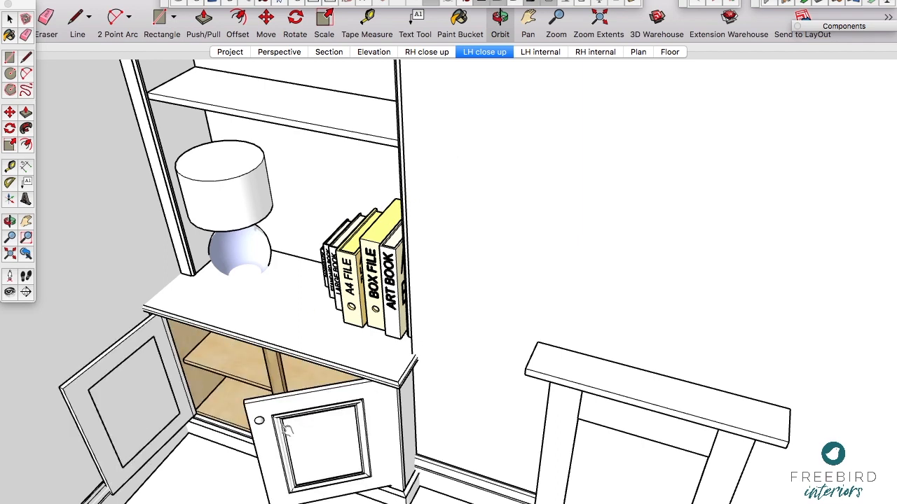
pyautogui.click(269, 444)
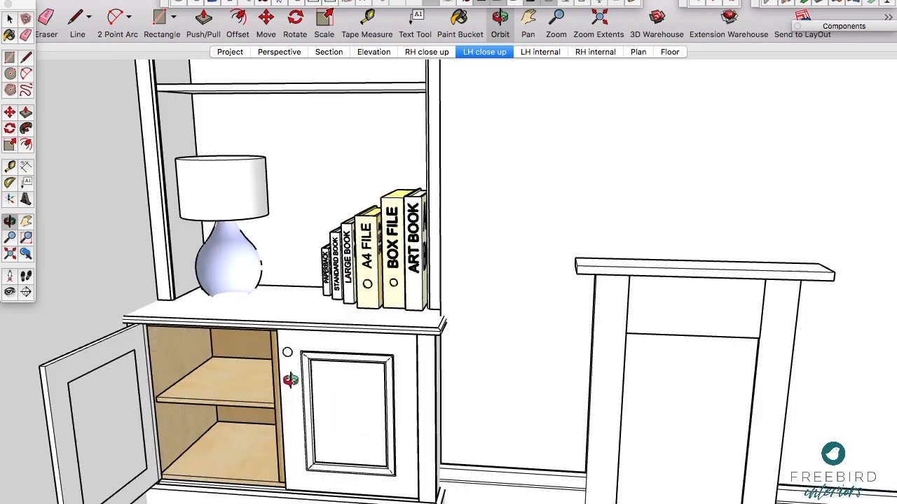
# Step: Examine the shelf and socket inside the open left-hand cabinet, and return to the Elevation scene
pyautogui.moveTo(233, 397); pyautogui.dragTo(347, 348, button='middle')
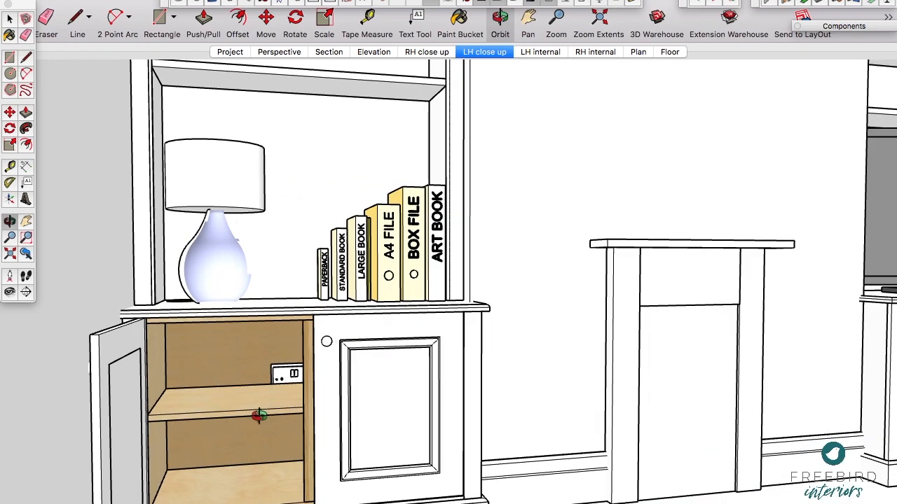
pyautogui.scroll(5, 258, 416)
pyautogui.scroll(-6, 258, 416)
pyautogui.moveTo(374, 236); pyautogui.dragTo(301, 308, button='middle')
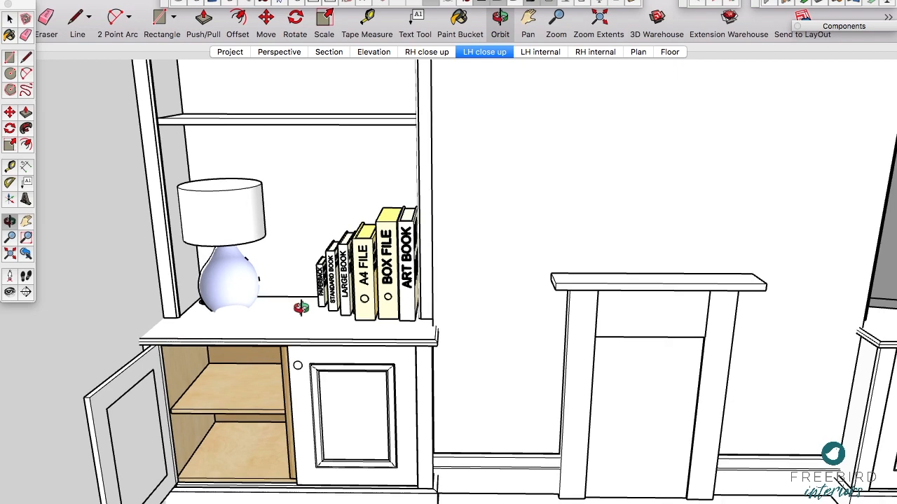
pyautogui.click(370, 58)
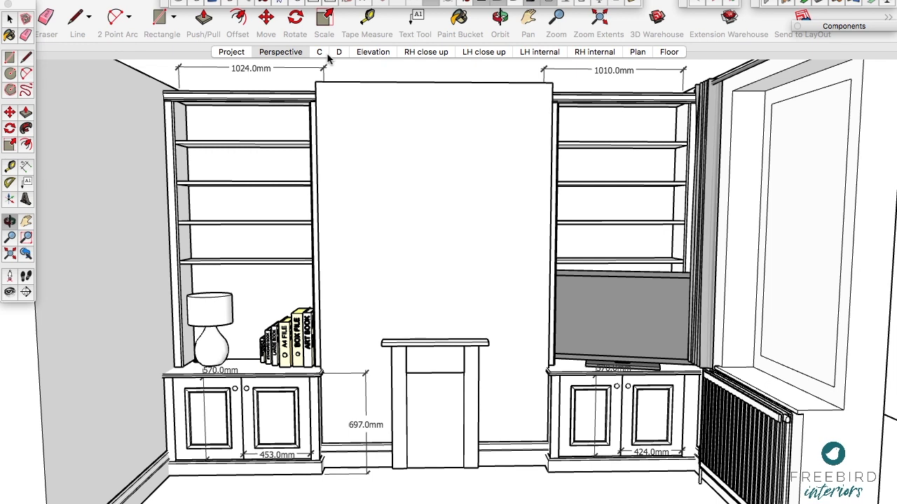
# Step: Review scenes C, D, Elevation and RH close up in the construction drawing file, finishing on the dimensioned scene C
pyautogui.click(327, 55)
pyautogui.click(326, 55)
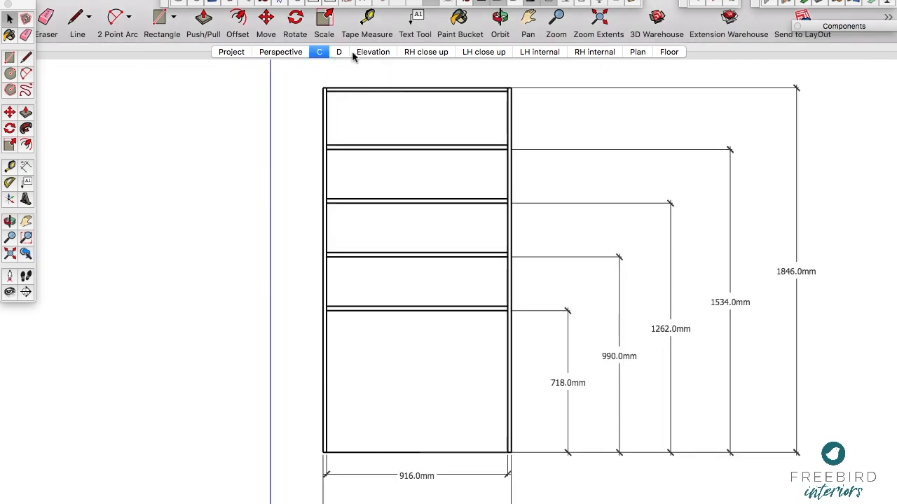
pyautogui.click(340, 55)
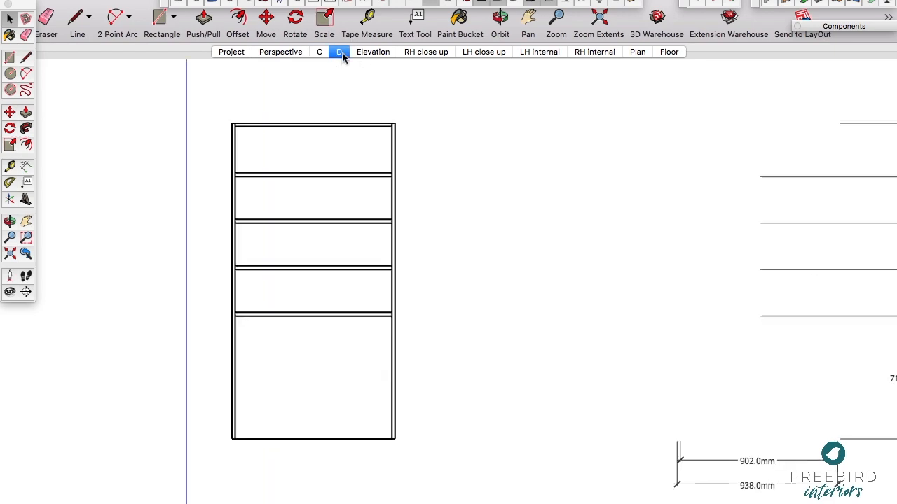
pyautogui.click(371, 54)
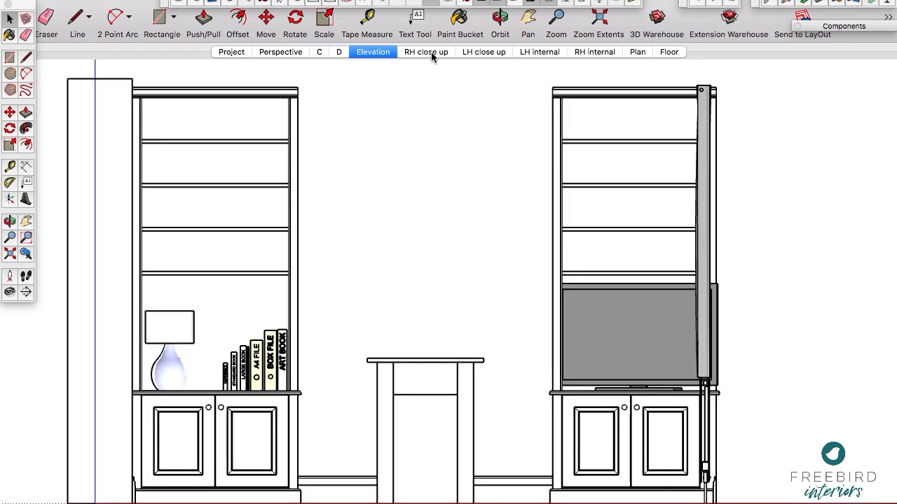
pyautogui.click(424, 54)
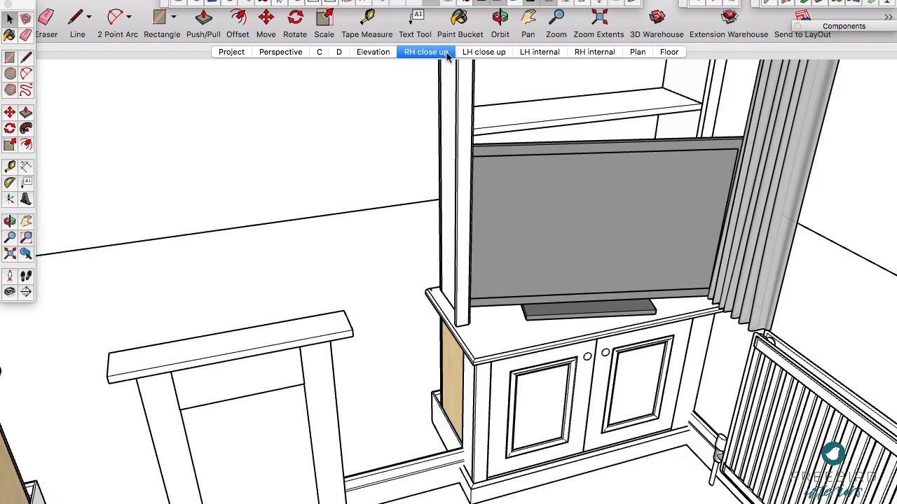
pyautogui.click(339, 53)
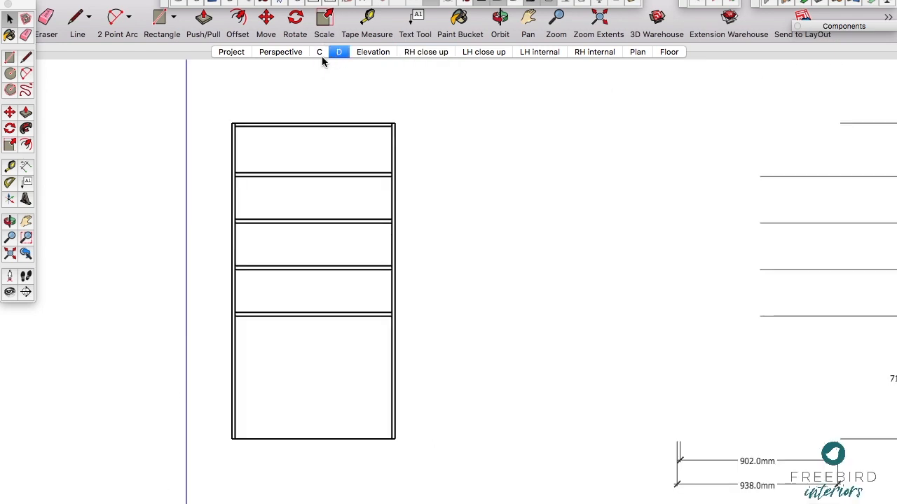
pyautogui.click(321, 54)
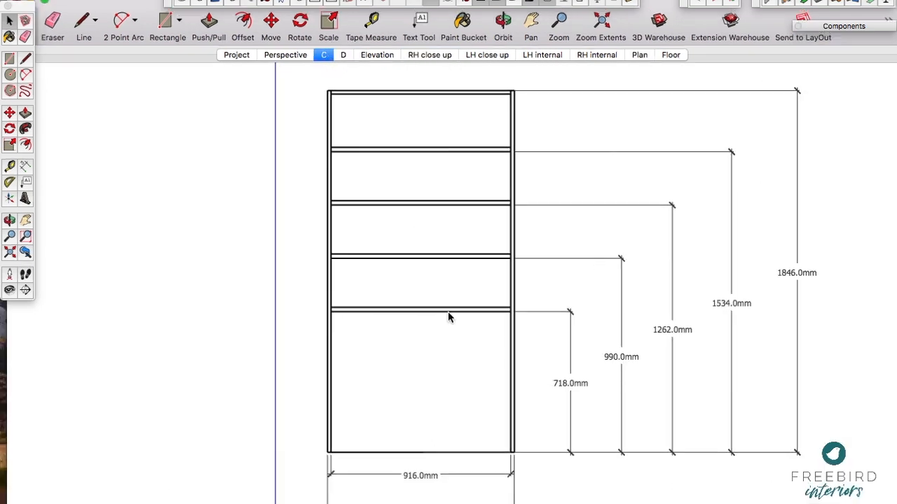
# Step: Switch to the alcove presentation model and examine the shelves of the left-hand unit up close
pyautogui.hotkey('ctrl', 'Up')
pyautogui.click(673, 178)
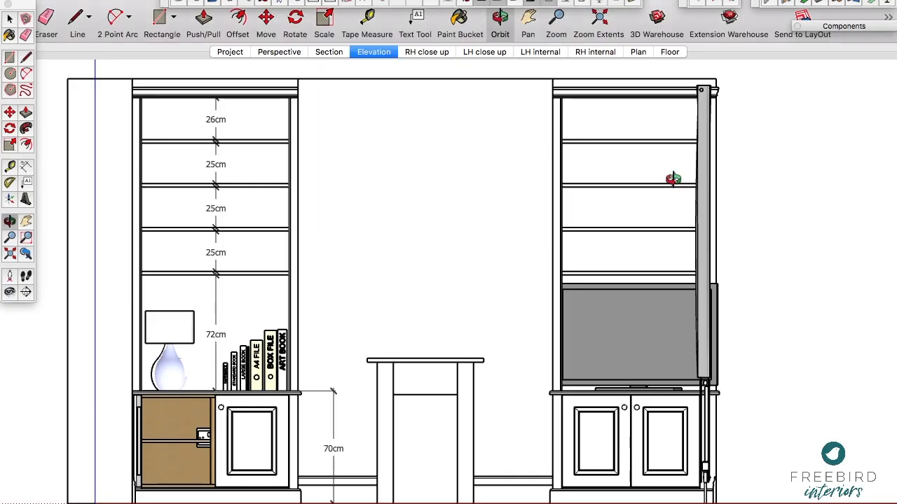
pyautogui.moveTo(251, 237); pyautogui.dragTo(202, 206)
pyautogui.scroll(5, 190, 203)
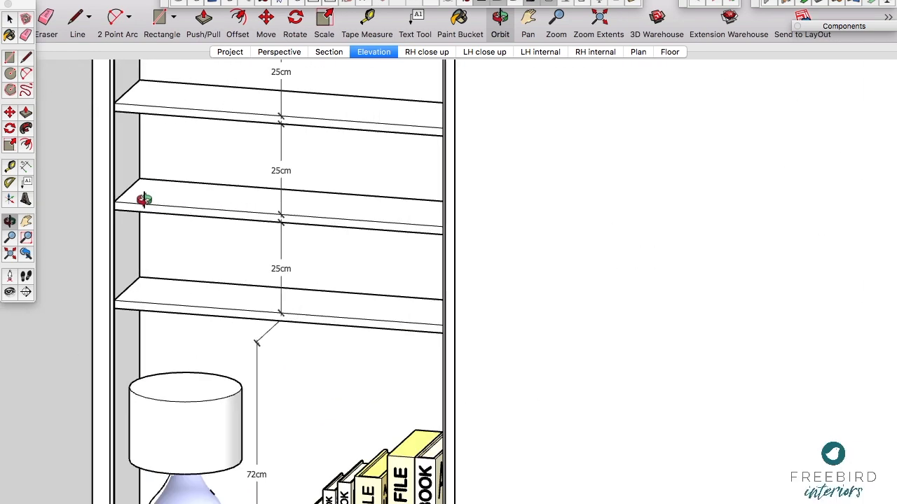
pyautogui.scroll(5, 144, 200)
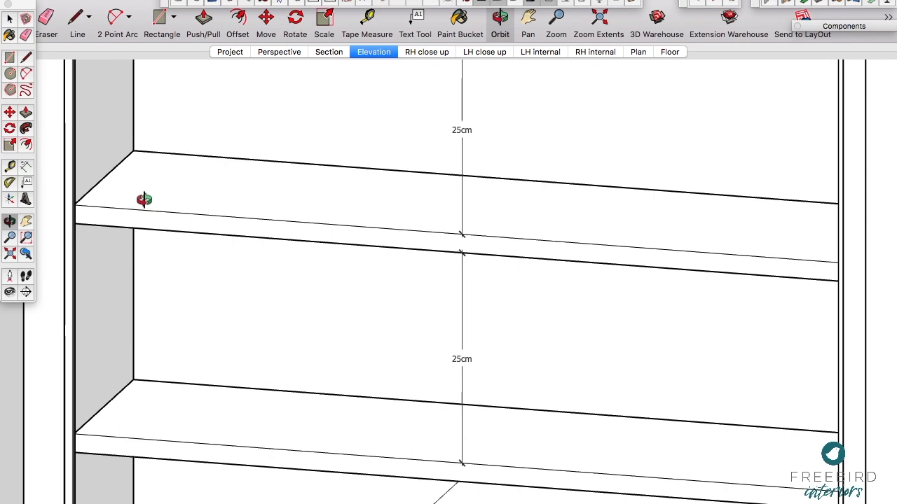
pyautogui.scroll(-3, 286, 217)
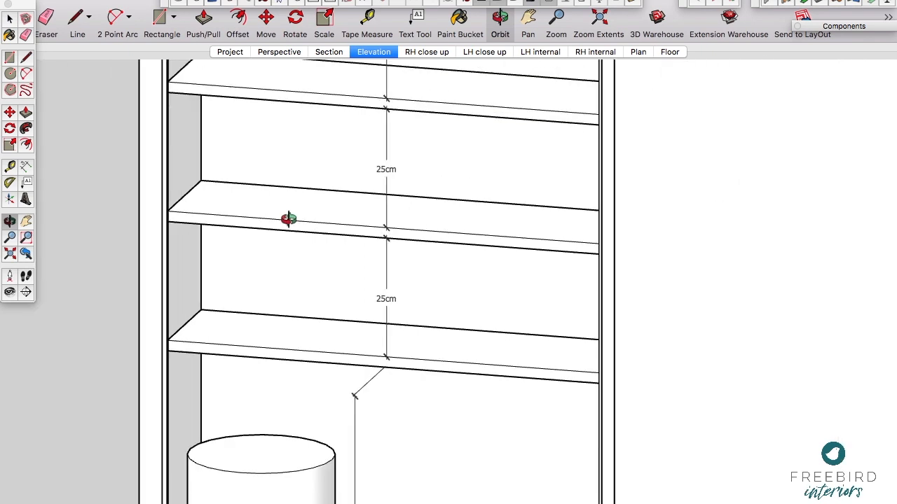
# Step: Inspect the left-hand unit's grouping by selecting a shelf and the left upright, then exit the group and dismiss the connection message
pyautogui.press('space')
pyautogui.doubleClick(290, 223)
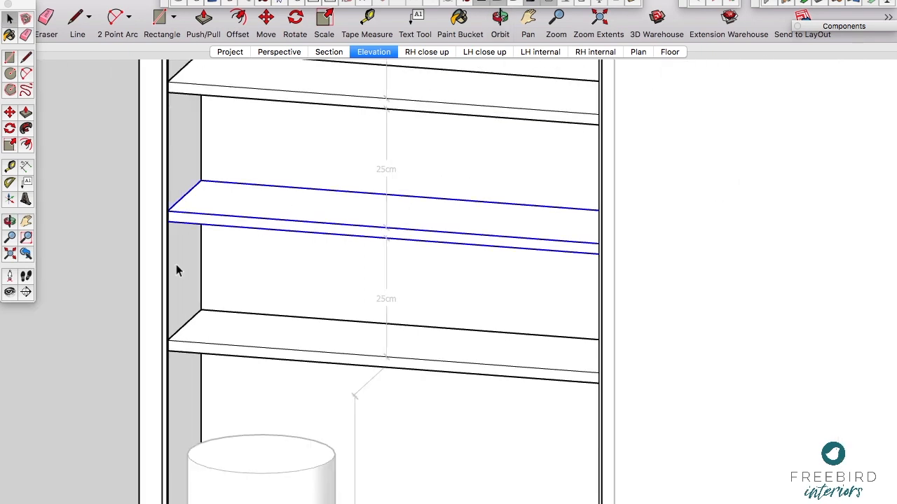
pyautogui.click(162, 316)
pyautogui.scroll(-3, 295, 284)
pyautogui.scroll(-3, 344, 274)
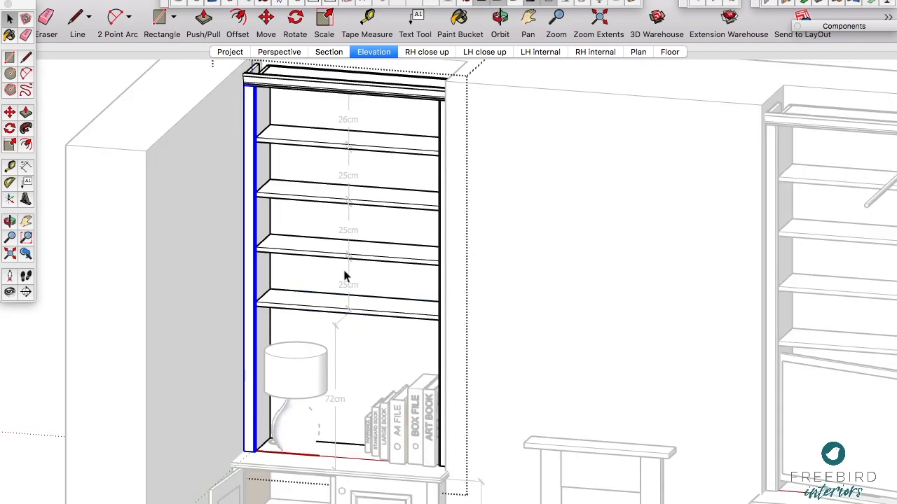
pyautogui.click(509, 260)
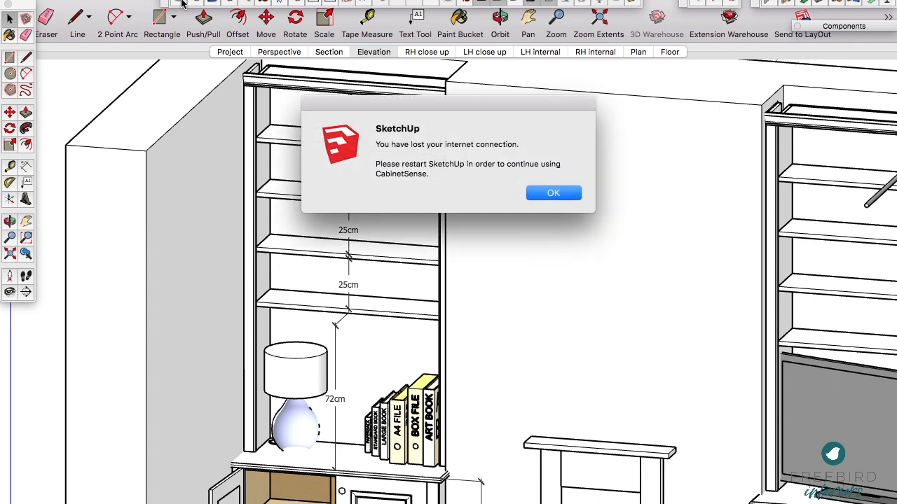
pyautogui.click(553, 194)
pyautogui.click(553, 194)
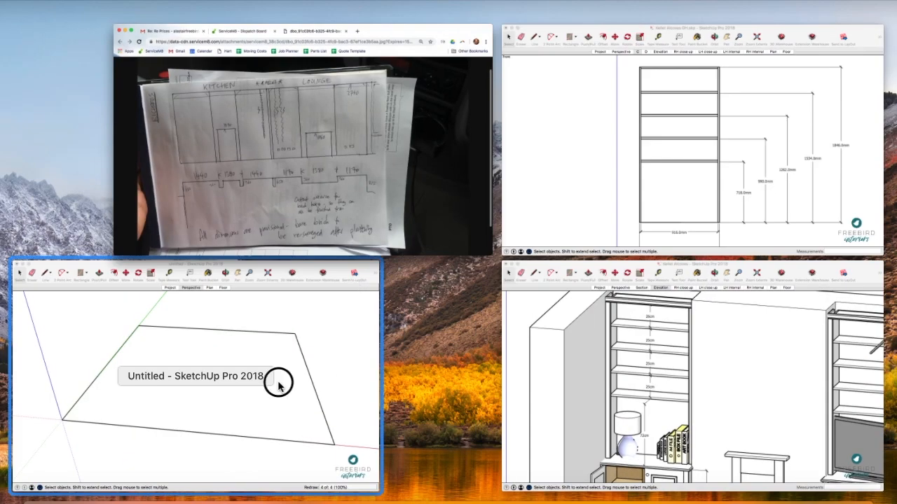
# Step: Switch to the untitled model and draw the left side wall and left alcove back wall lines on the floor
pyautogui.press('space')
pyautogui.scroll(2, 489, 195)
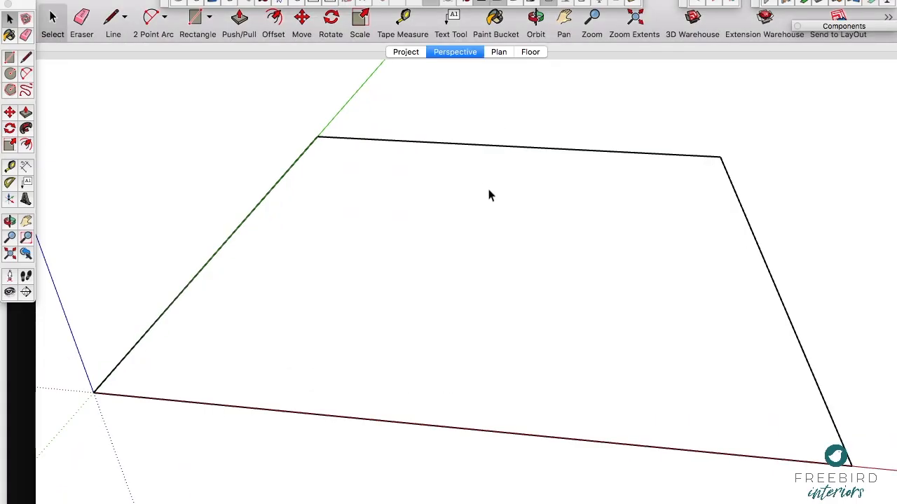
pyautogui.press('o')
pyautogui.moveTo(352, 214); pyautogui.dragTo(371, 227)
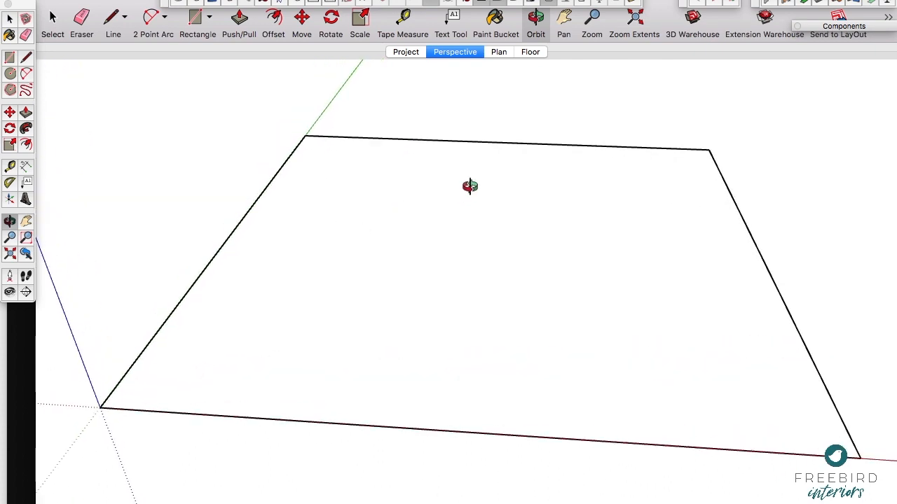
pyautogui.scroll(3, 463, 156)
pyautogui.moveTo(464, 156)
pyautogui.mouseDown()
pyautogui.moveTo(505, 147)
pyautogui.moveTo(493, 130)
pyautogui.moveTo(472, 134)
pyautogui.moveTo(474, 142)
pyautogui.mouseUp()
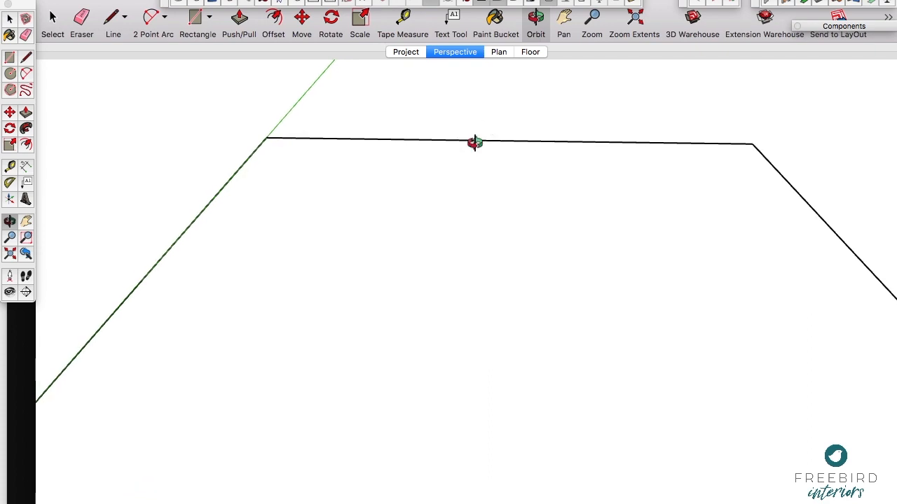
pyautogui.click(28, 60)
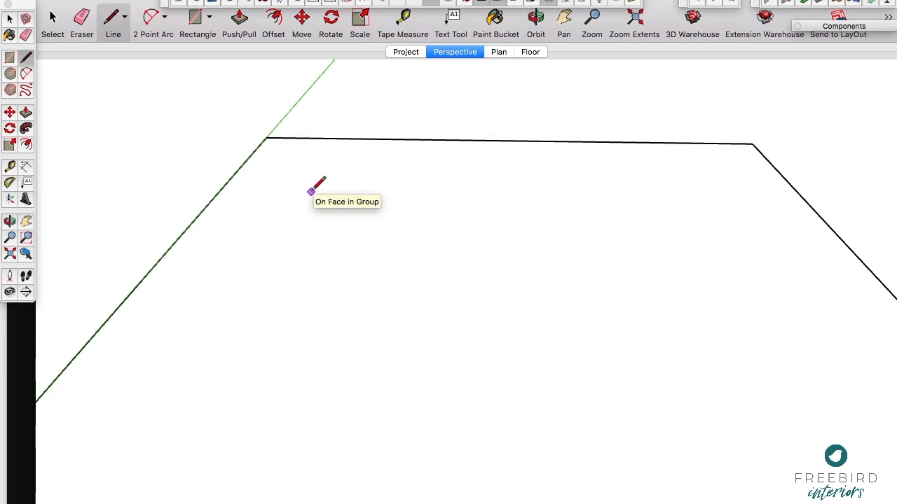
pyautogui.click(250, 253)
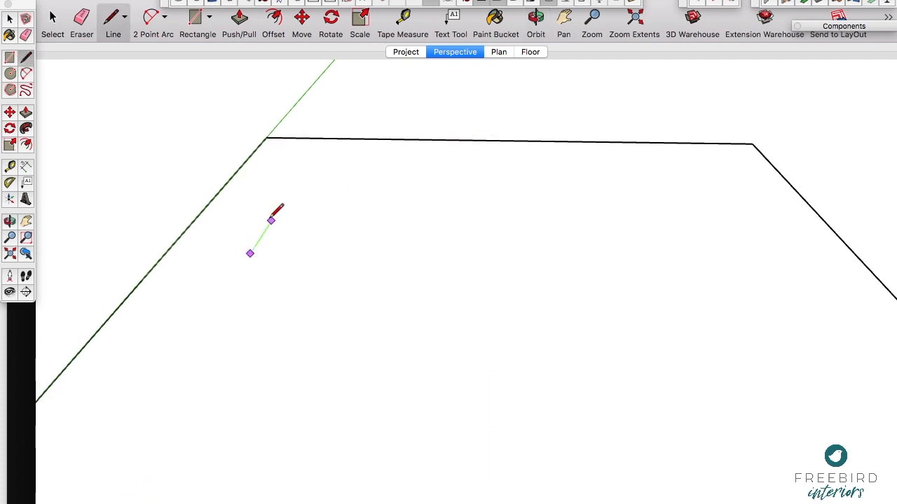
pyautogui.click(269, 223)
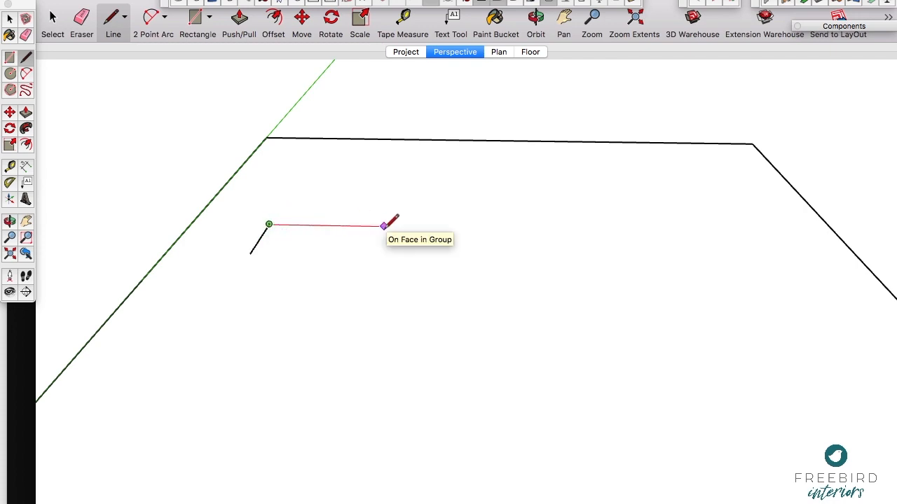
pyautogui.click(421, 227)
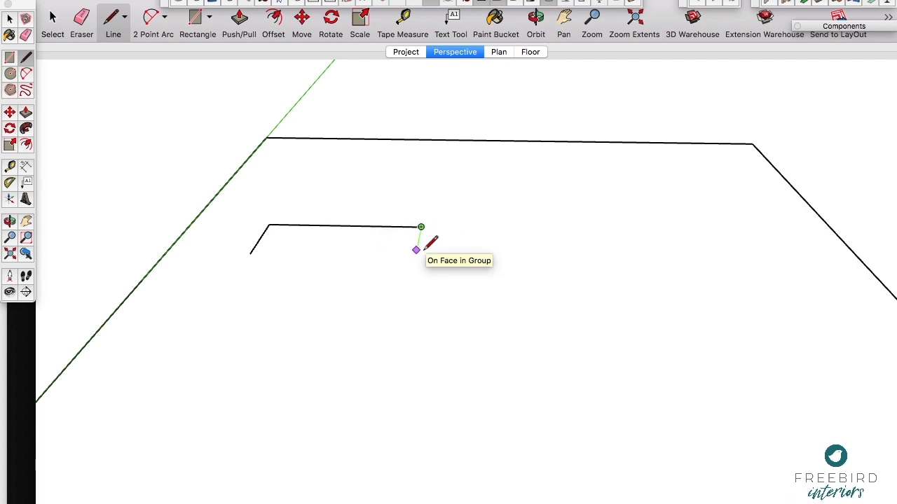
# Step: Continue the wall line around the chimney breast, drawing its left side, front face and right side
pyautogui.click(417, 244)
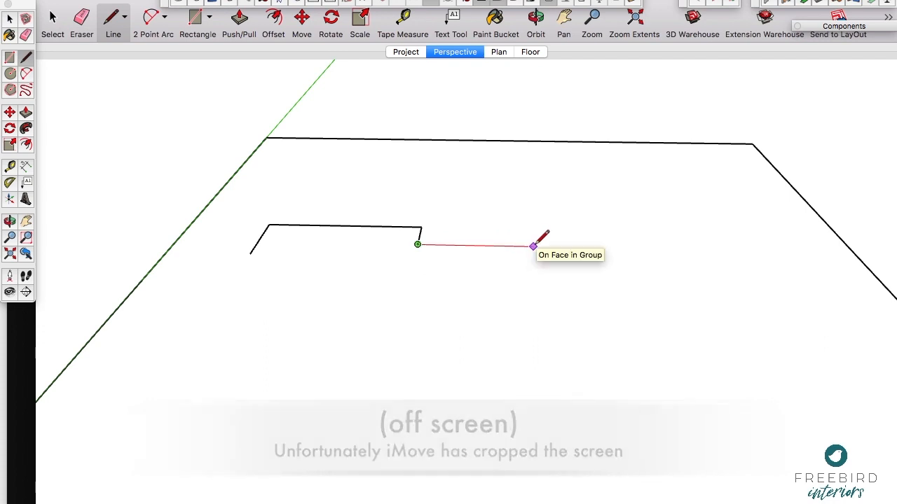
pyautogui.press('Return')
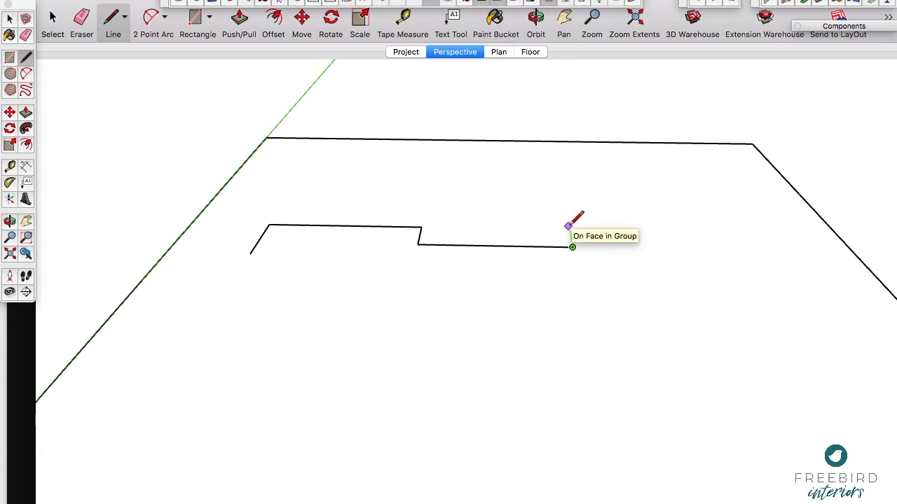
pyautogui.click(569, 230)
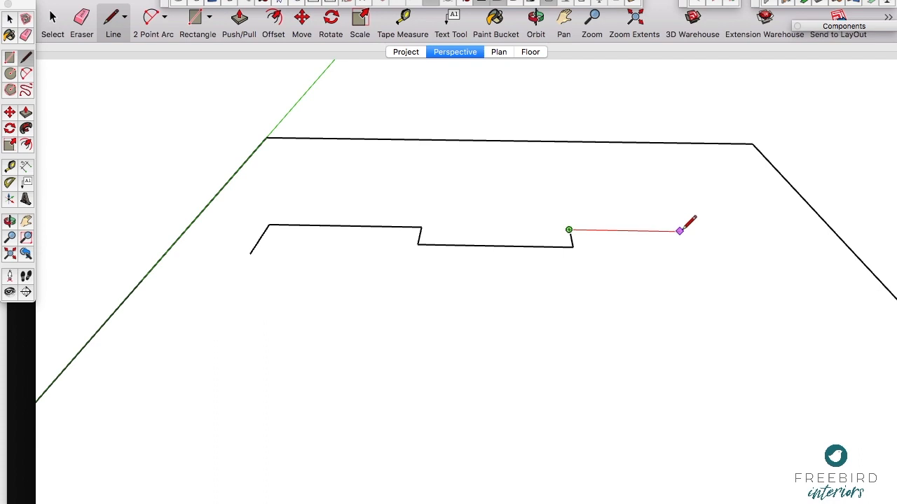
# Step: Complete the wall footprint with the right alcove's back and side walls, closing the outline around the outside back to the left wall
pyautogui.press('Return')
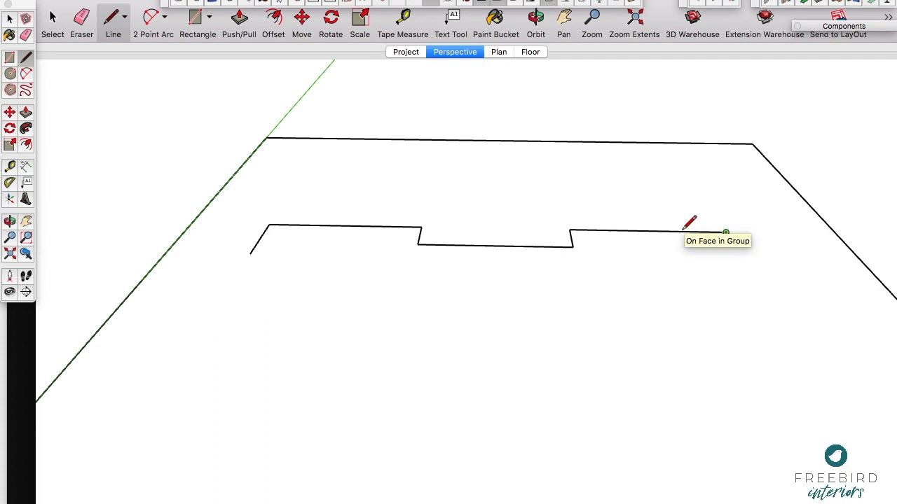
pyautogui.click(747, 266)
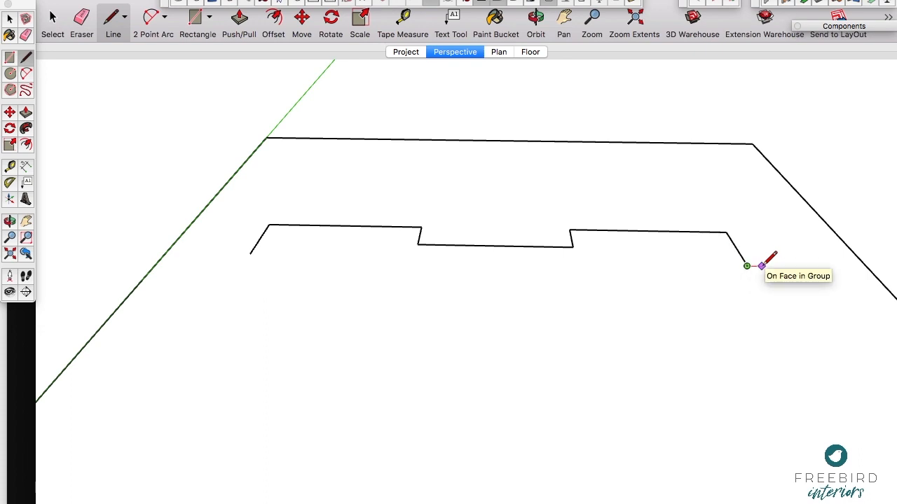
pyautogui.click(759, 266)
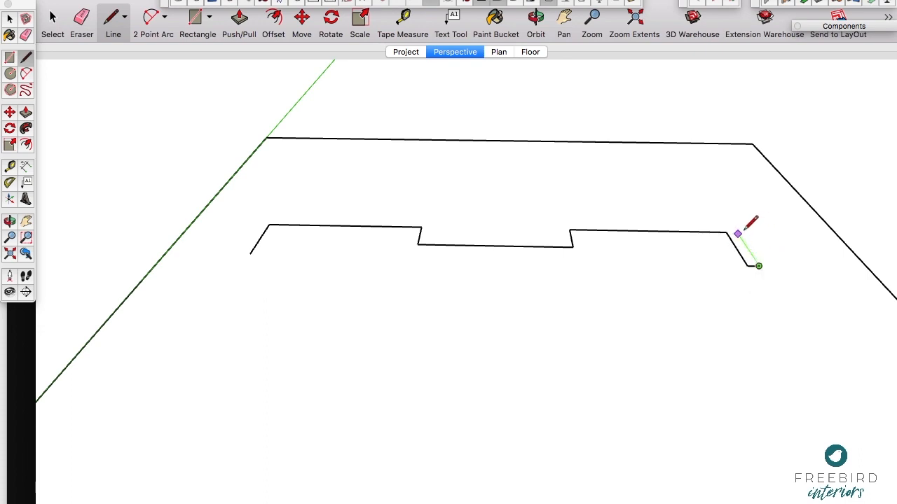
pyautogui.click(725, 213)
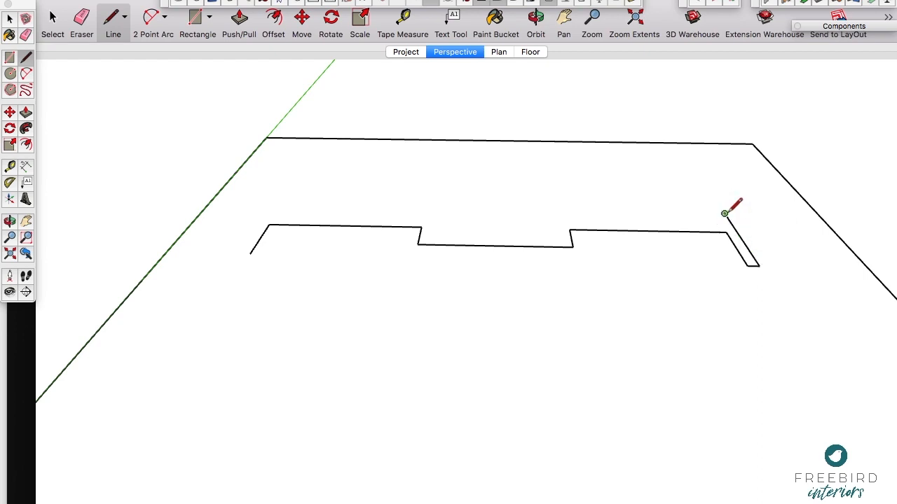
pyautogui.click(261, 206)
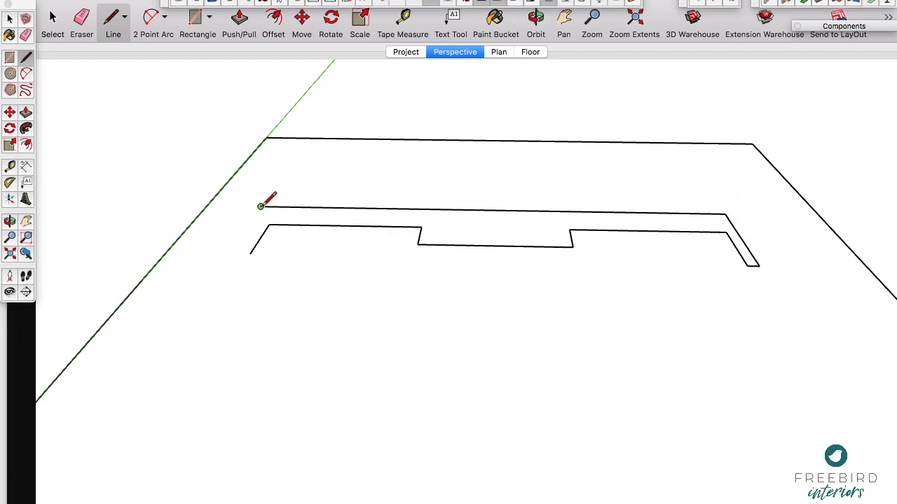
pyautogui.click(229, 253)
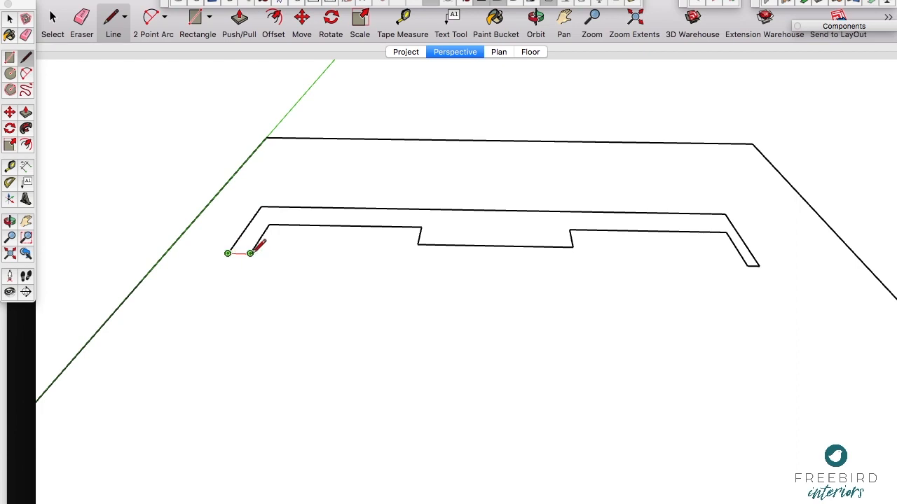
pyautogui.click(250, 253)
# Step: Push/Pull the closed wall footprint upwards to form full-height walls and the chimney breast
pyautogui.press('p')
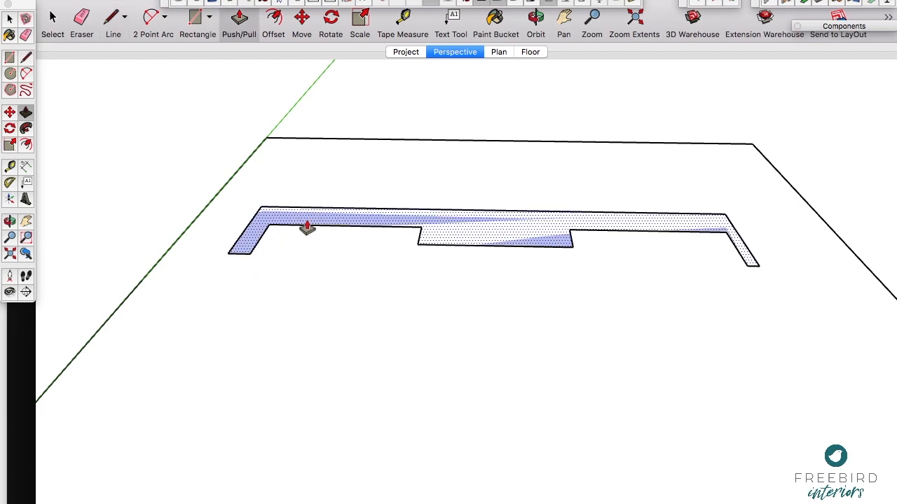
pyautogui.click(306, 227)
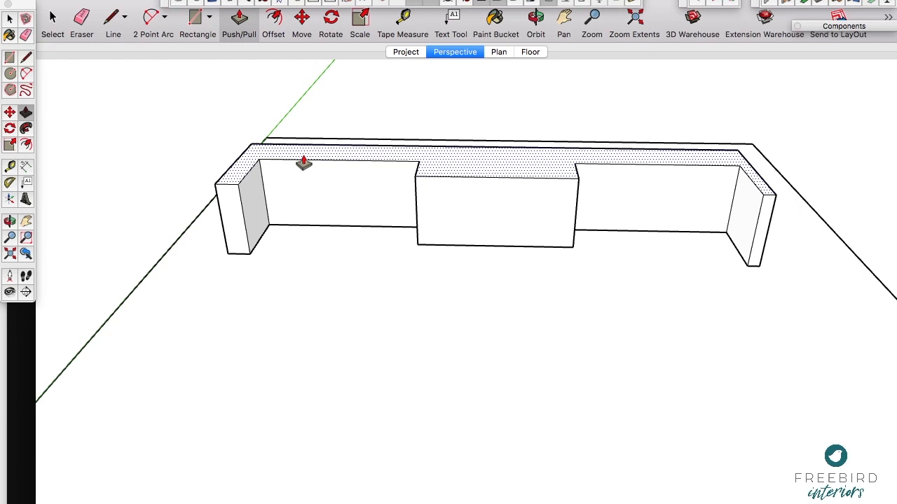
pyautogui.press('Return')
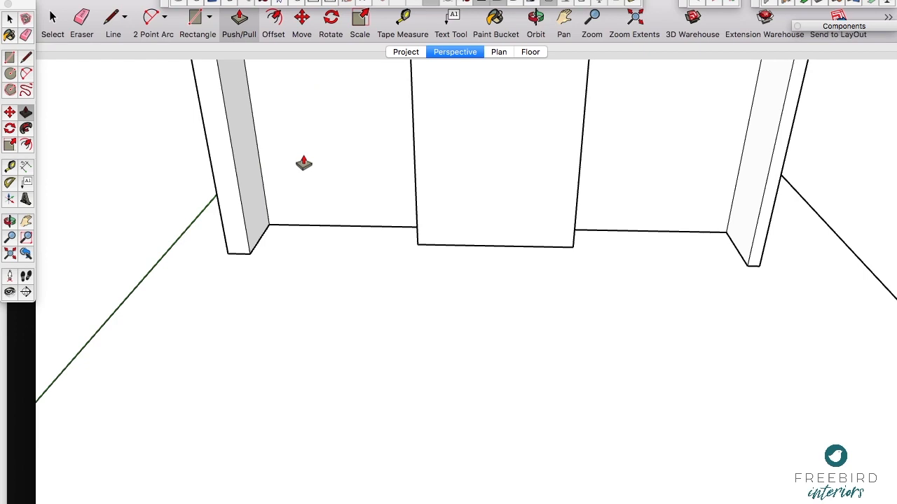
# Step: Place a horizontal guide on the chimney breast's front face, 1875 mm above its bottom edge
pyautogui.press('o')
pyautogui.moveTo(360, 222); pyautogui.dragTo(458, 152)
pyautogui.press('h')
pyautogui.moveTo(460, 122); pyautogui.dragTo(420, 325, button='middle')
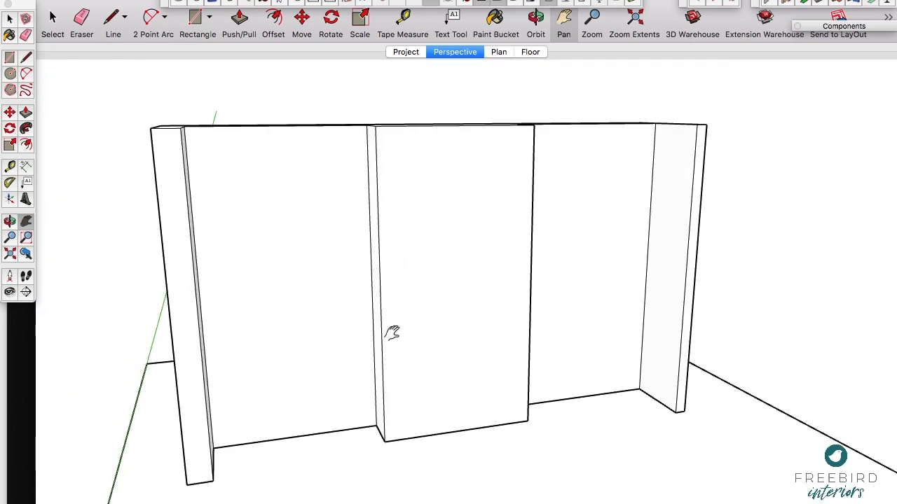
pyautogui.scroll(3, 392, 334)
pyautogui.scroll(-2, 392, 334)
pyautogui.scroll(-1, 392, 333)
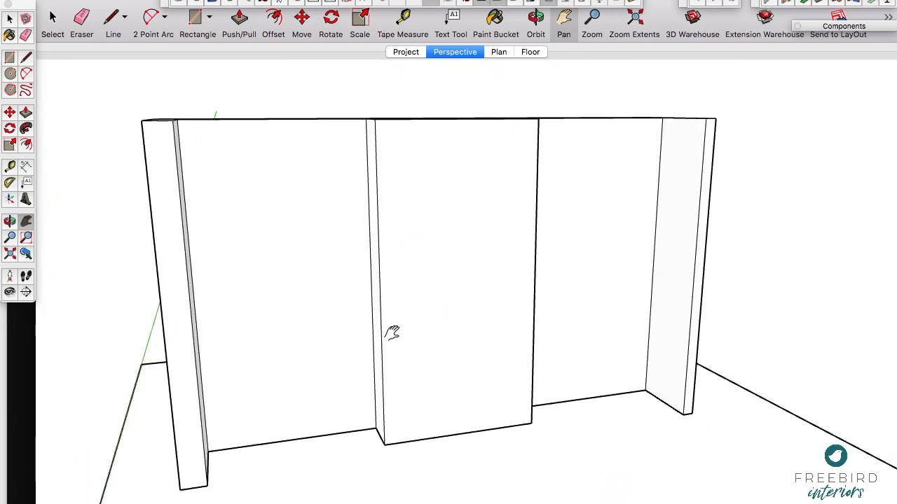
pyautogui.moveTo(430, 290); pyautogui.dragTo(362, 288, button='middle')
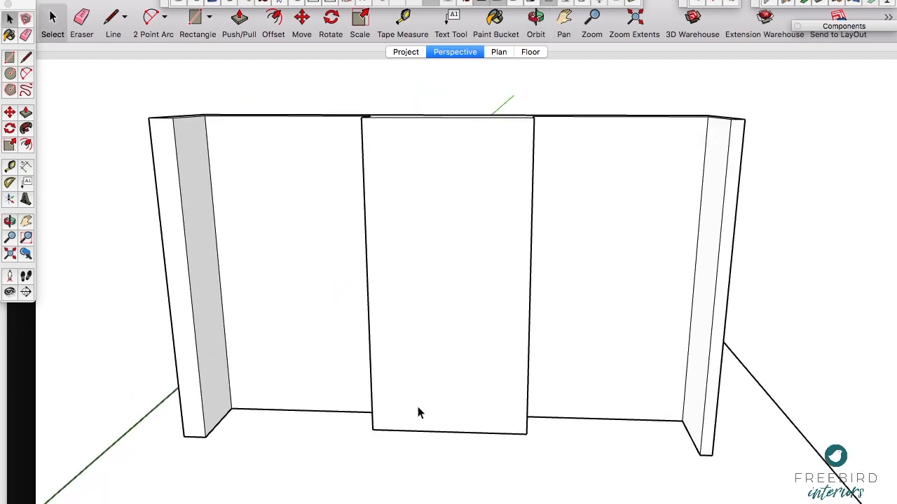
pyautogui.scroll(2, 418, 412)
pyautogui.press('t')
pyautogui.click(428, 444)
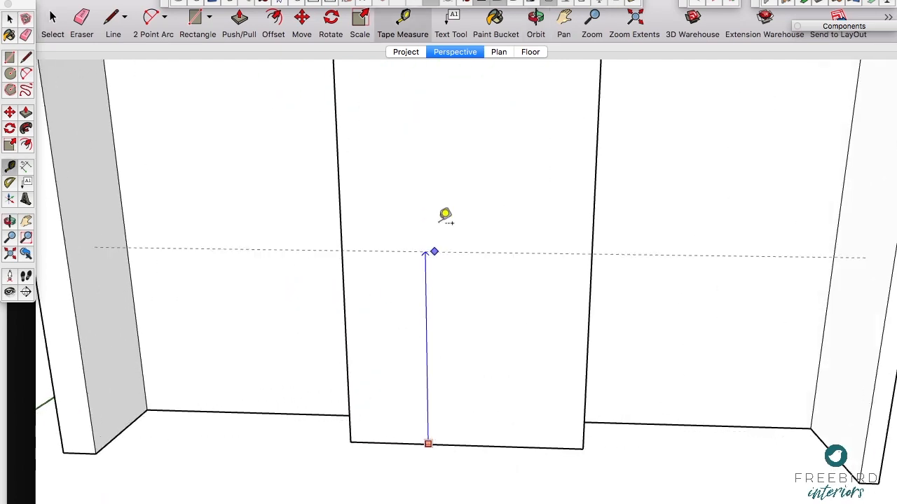
pyautogui.write('1875')
pyautogui.press('Return')
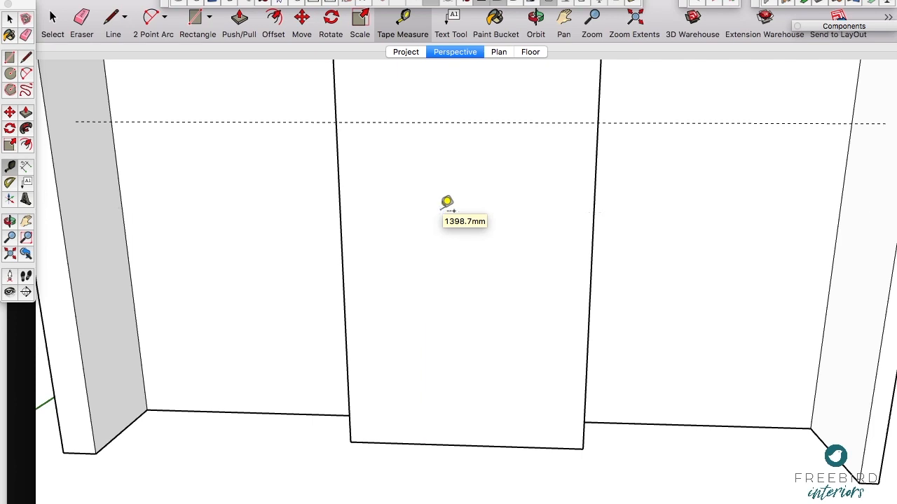
# Step: Place vertical guides 150 mm in from both side edges of the chimney breast's front face
pyautogui.click(340, 215)
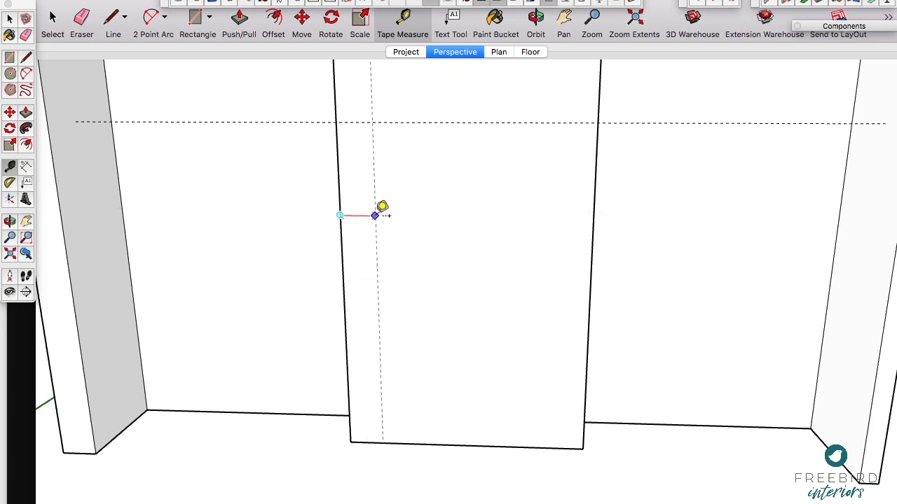
pyautogui.write('150')
pyautogui.press('Return')
pyautogui.click(594, 215)
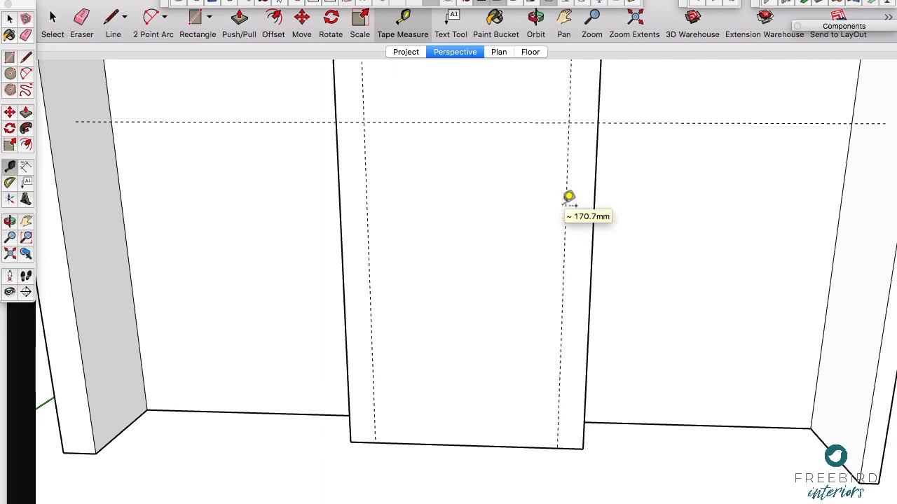
pyautogui.click(568, 196)
# Step: Draw the opening's rectangle between the guides down to the floor and push it in level with the alcove back wall
pyautogui.press('r')
pyautogui.click(364, 123)
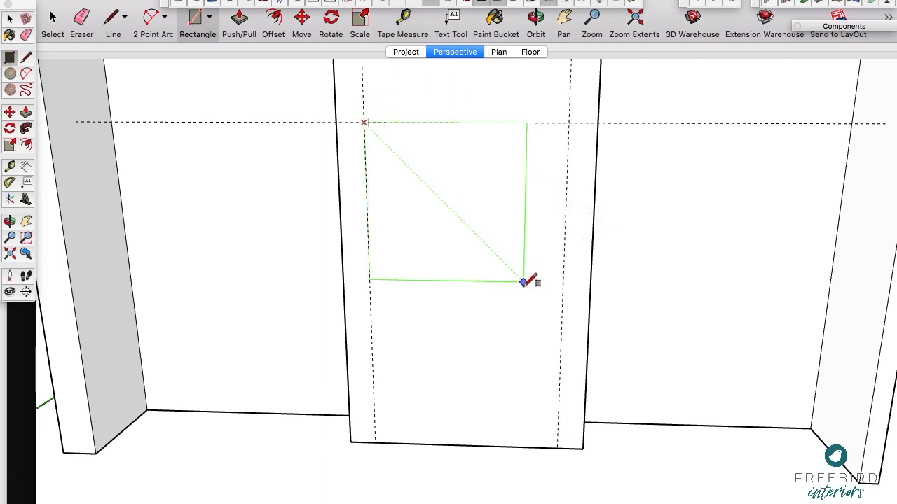
pyautogui.click(559, 446)
pyautogui.press('p')
pyautogui.click(522, 408)
pyautogui.click(614, 347)
pyautogui.press('space')
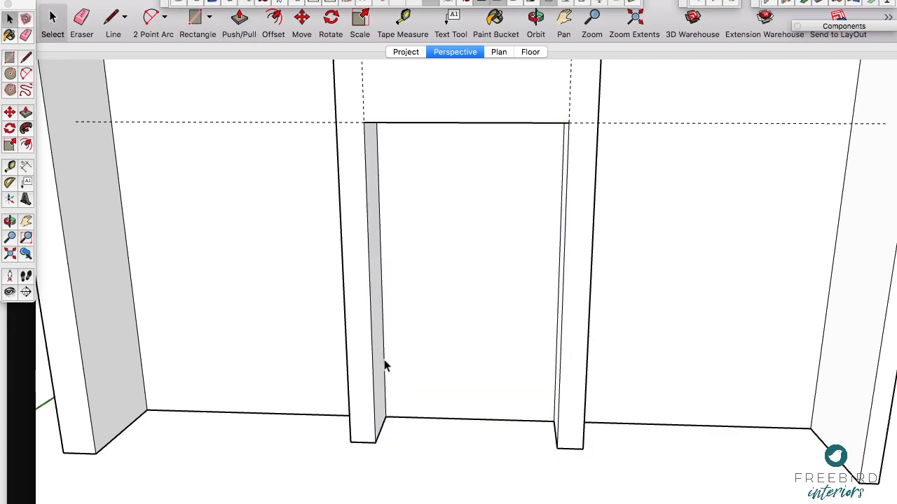
# Step: Select all connected wall and chimney breast geometry and make it a group
pyautogui.scroll(-3, 384, 366)
pyautogui.moveTo(452, 183); pyautogui.dragTo(388, 198, button='middle')
pyautogui.click(385, 188)
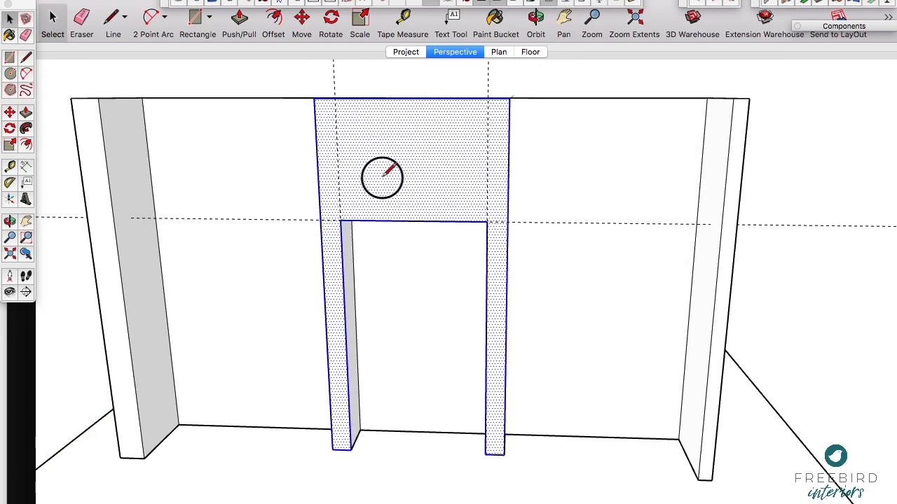
pyautogui.tripleClick(383, 184)
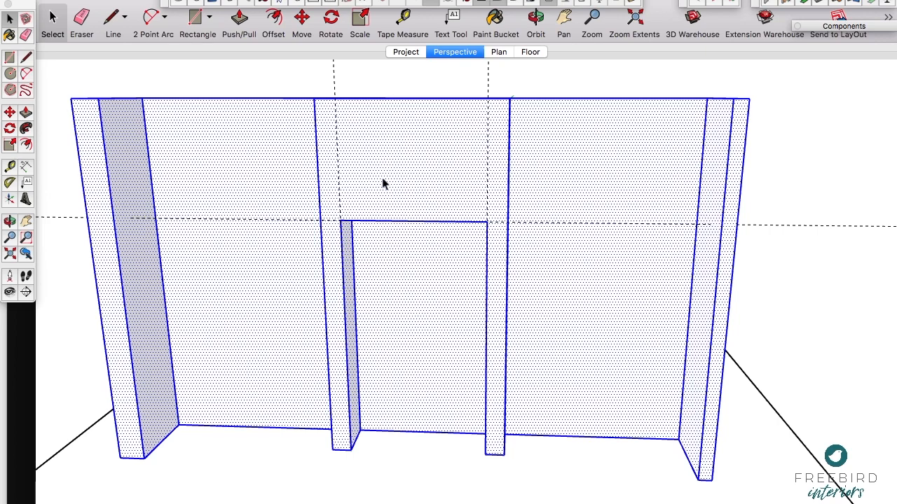
pyautogui.rightClick(384, 183)
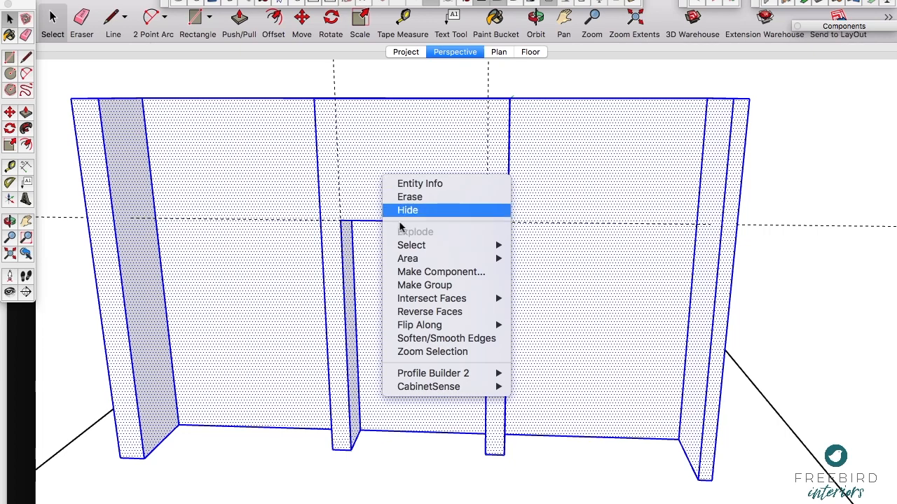
pyautogui.click(415, 286)
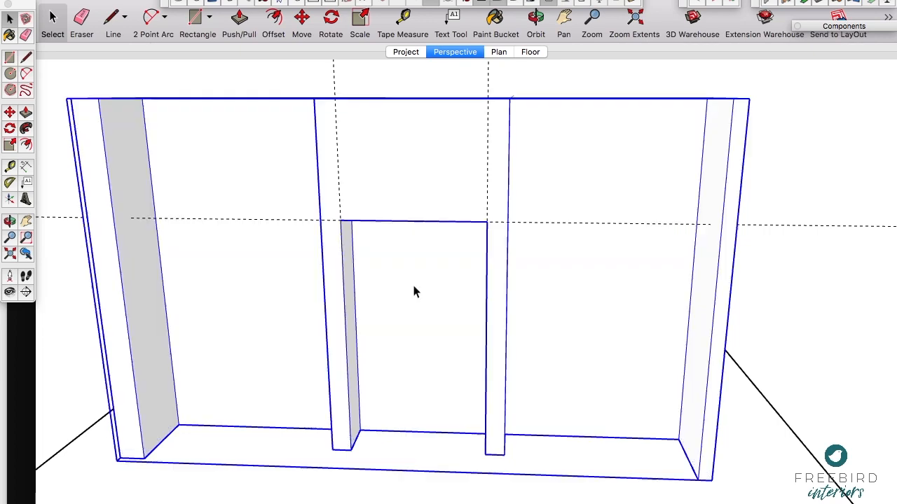
# Step: Stretch the floor wider along the red axis with Scale, and add a guide along the base of the alcove back wall
pyautogui.scroll(-3, 244, 259)
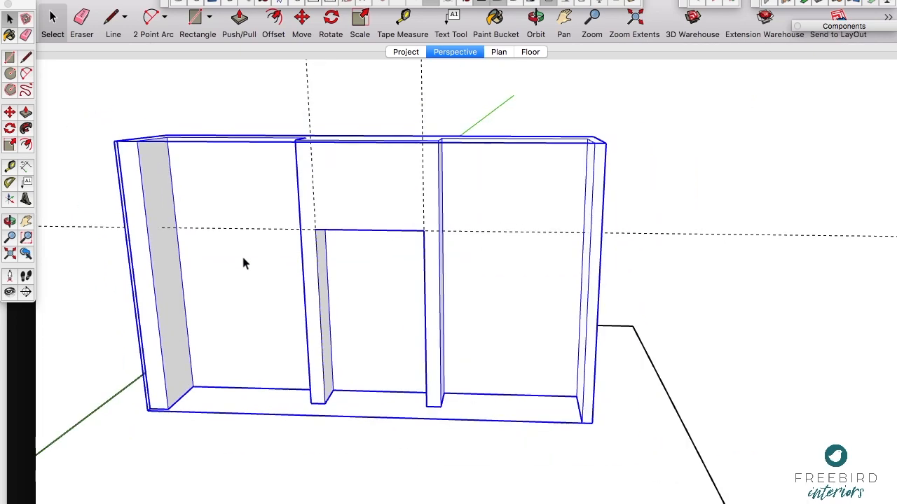
pyautogui.click(413, 438)
pyautogui.scroll(-5, 298, 362)
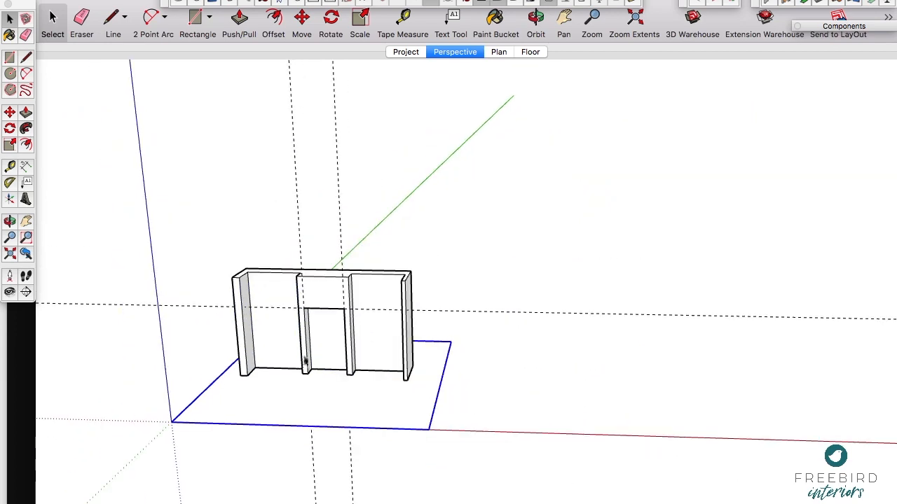
pyautogui.press('s')
pyautogui.moveTo(442, 378); pyautogui.dragTo(634, 385)
pyautogui.scroll(3, 423, 374)
pyautogui.press('t')
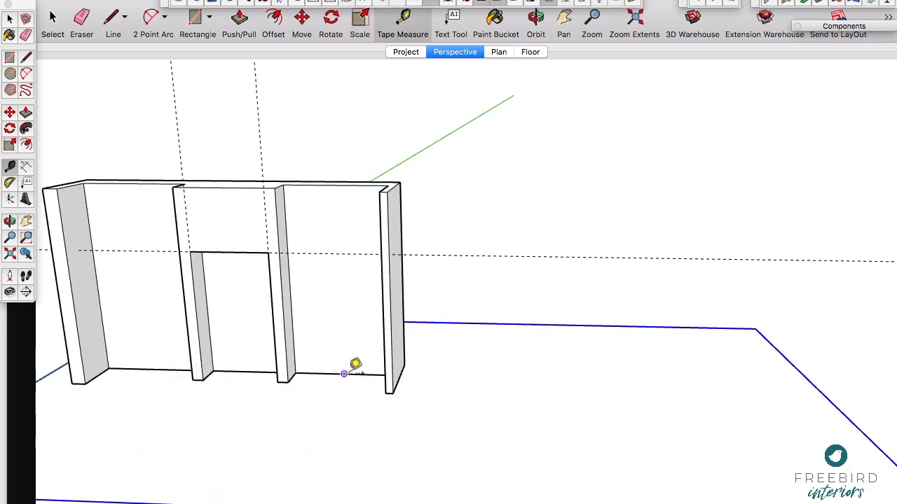
pyautogui.click(344, 374)
# Step: Switch to the Project scene and open the CS Component Options for the Cabinet Sense Software block
pyautogui.click(409, 53)
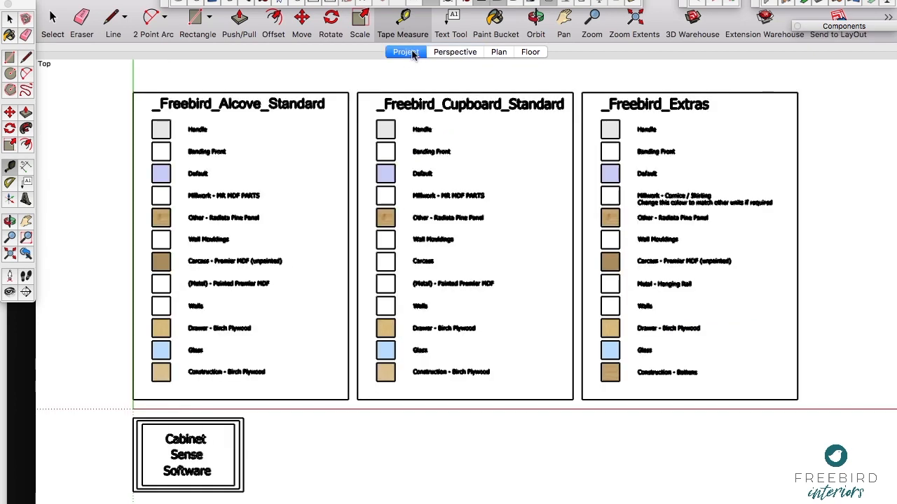
pyautogui.press('space')
pyautogui.click(236, 435)
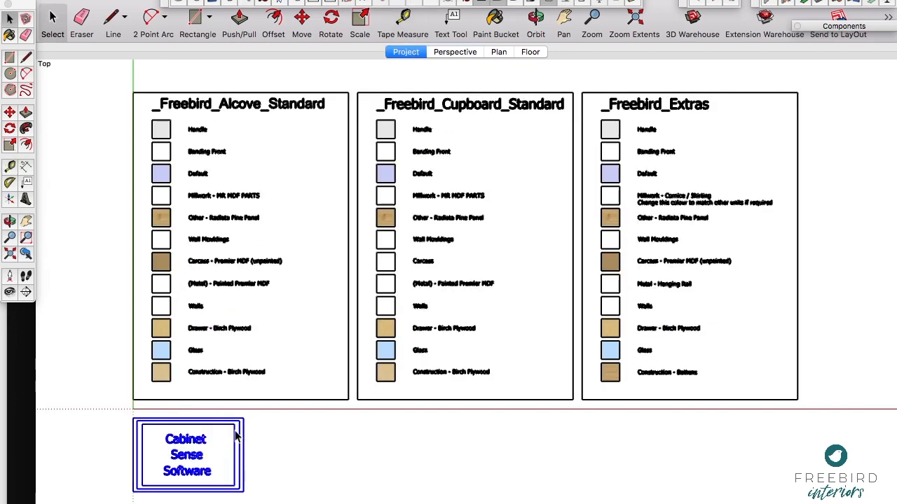
pyautogui.click(584, 3)
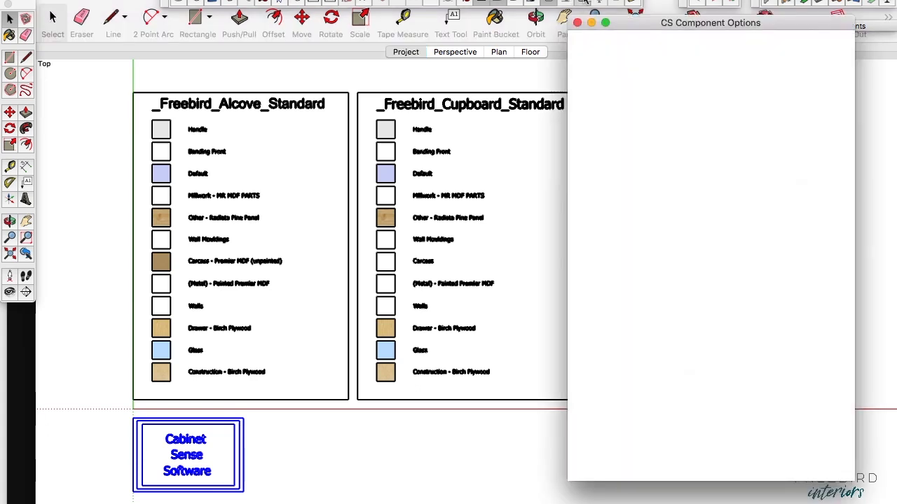
pyautogui.click(661, 23)
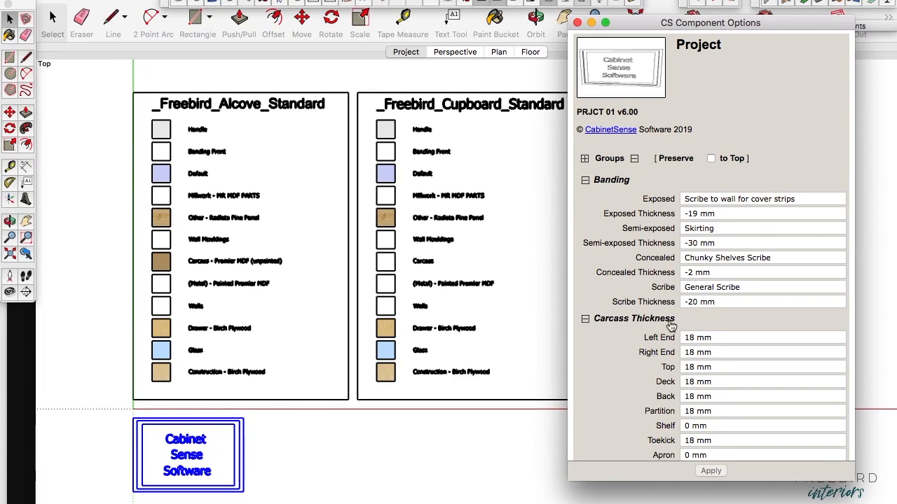
# Step: Examine the project's wall height and wall protrusion settings, then close the component options without changing anything
pyautogui.scroll(-5, 579, 326)
pyautogui.scroll(-15, 671, 326)
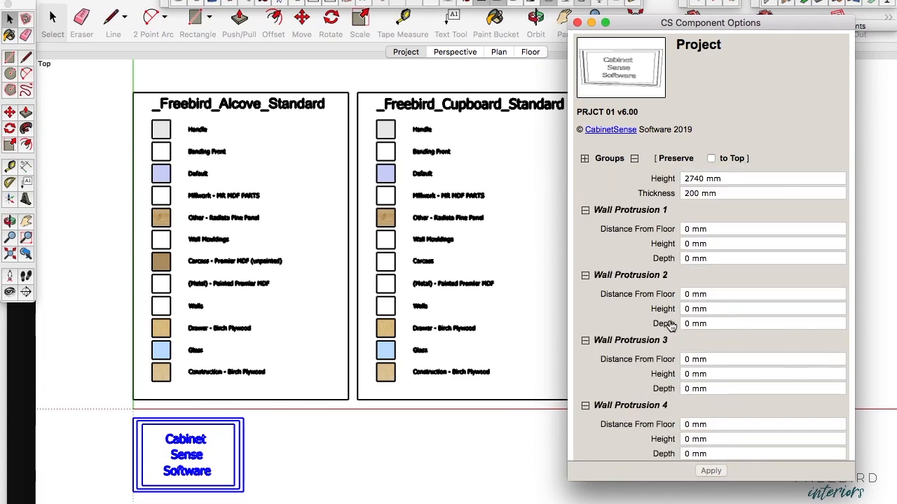
pyautogui.scroll(2, 666, 235)
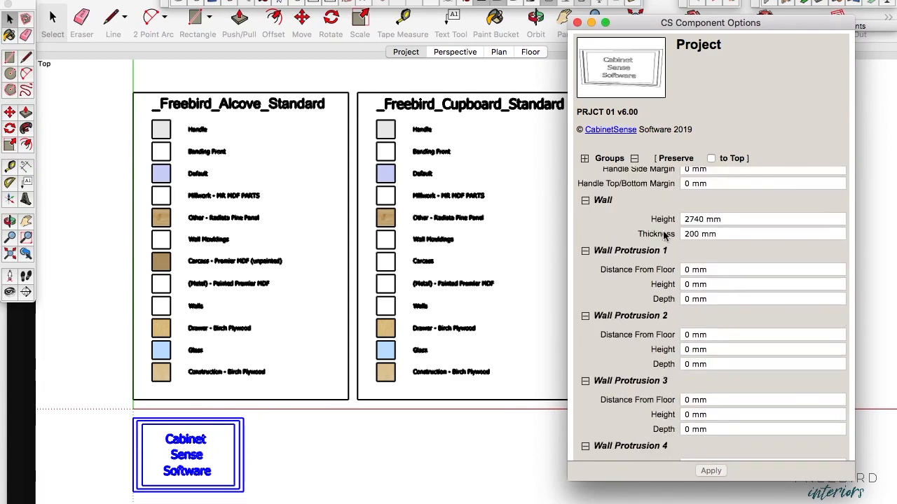
pyautogui.click(732, 219)
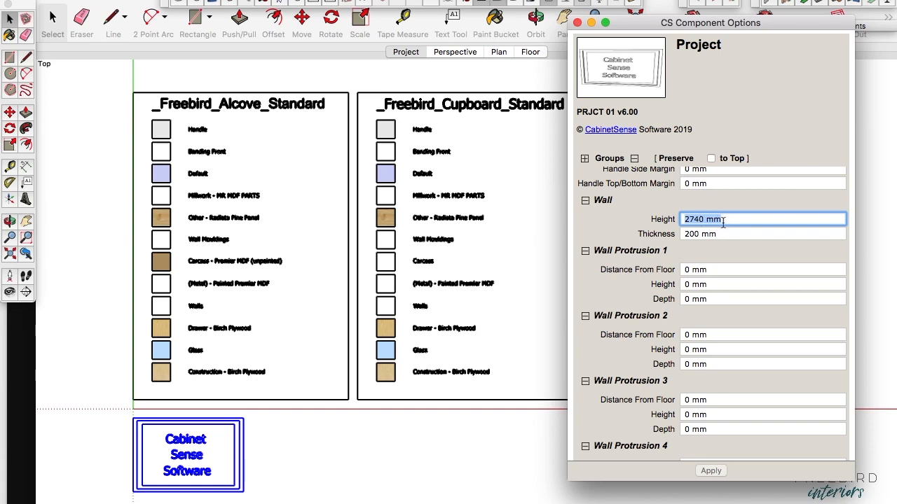
pyautogui.click(579, 26)
pyautogui.click(578, 25)
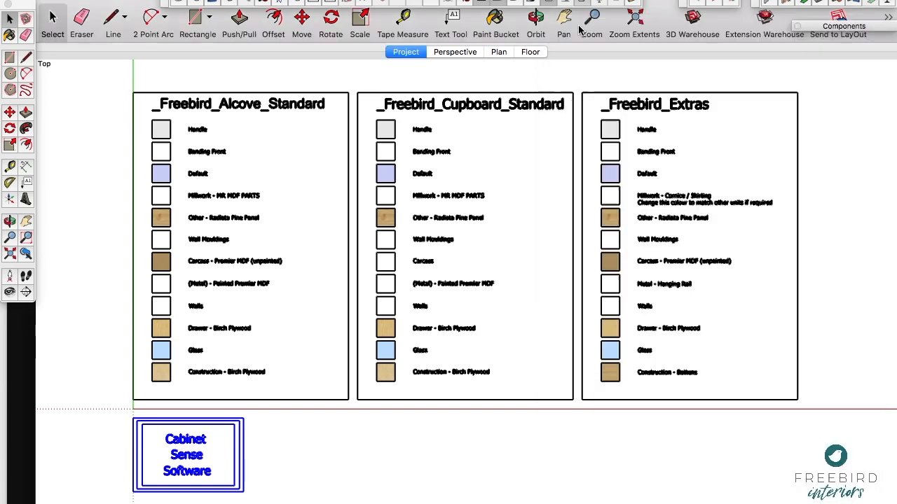
# Step: Return to the Perspective scene and bring the alcoves and chimney breast into closer view
pyautogui.click(459, 54)
pyautogui.keyDown('shift'); pyautogui.moveTo(489, 118); pyautogui.dragTo(432, 266, button='middle'); pyautogui.keyUp('shift')
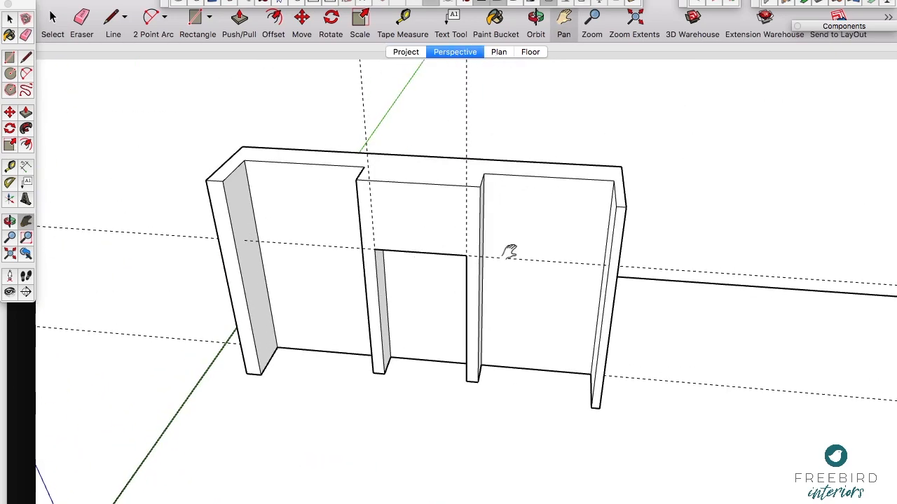
pyautogui.scroll(4, 501, 256)
pyautogui.moveTo(501, 257); pyautogui.dragTo(445, 244)
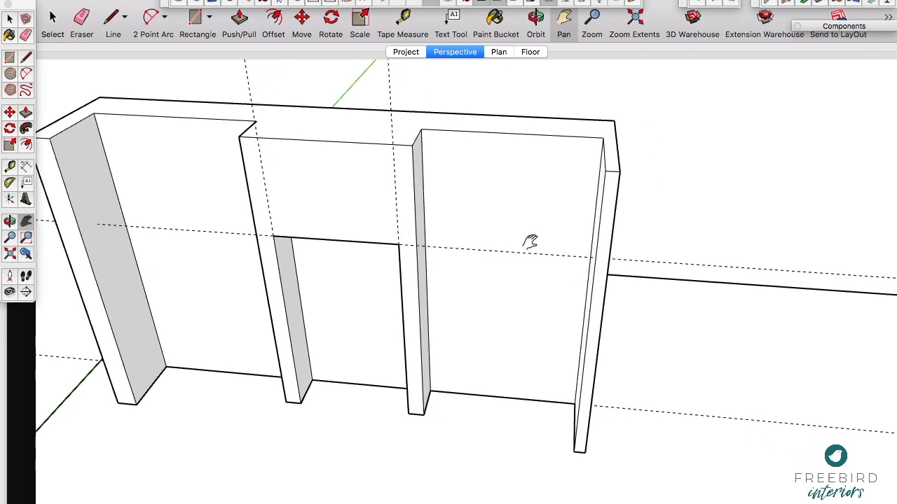
# Step: Draw a CabinetSense alcove back wall along the base guide from the end side wall's outer face, finishing with a short forward return
pyautogui.press('o')
pyautogui.moveTo(511, 273); pyautogui.dragTo(463, 285)
pyautogui.press('b')
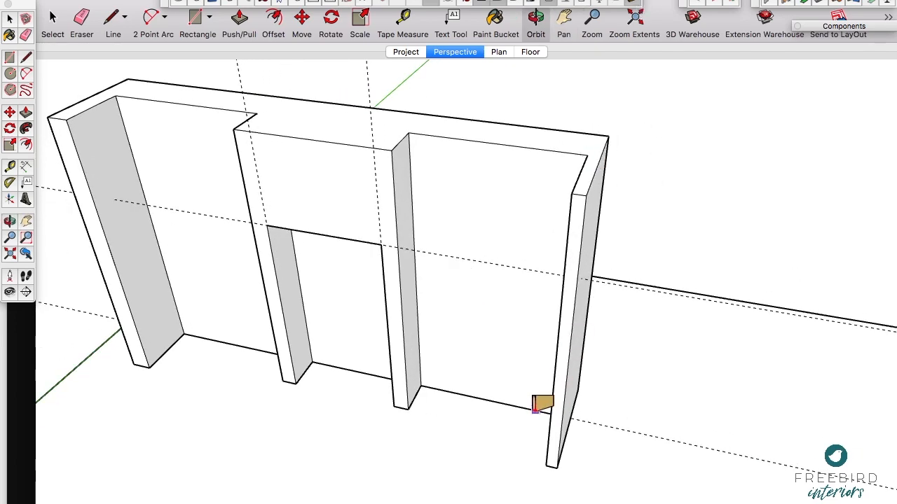
pyautogui.click(570, 418)
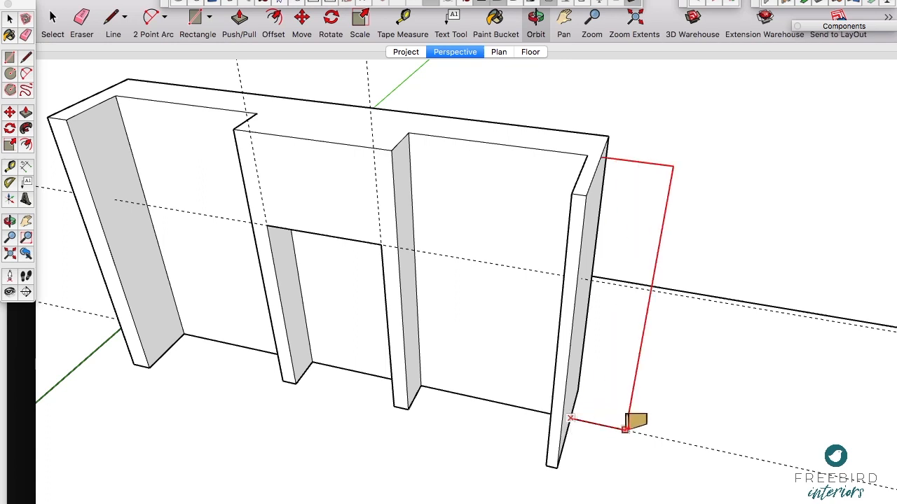
pyautogui.scroll(-3, 598, 391)
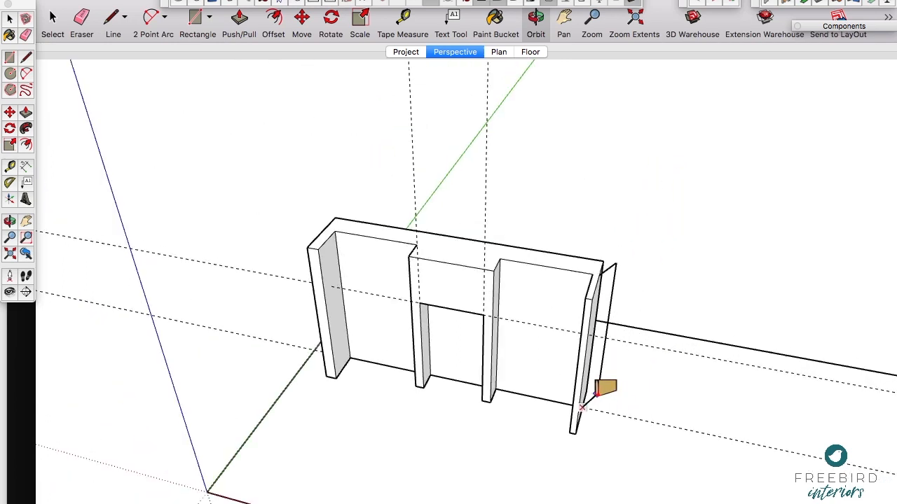
pyautogui.click(653, 424)
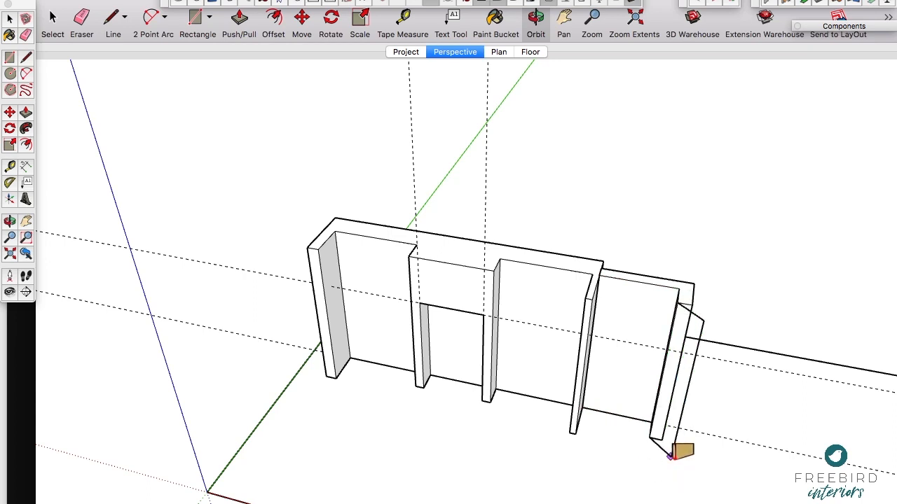
pyautogui.press('h')
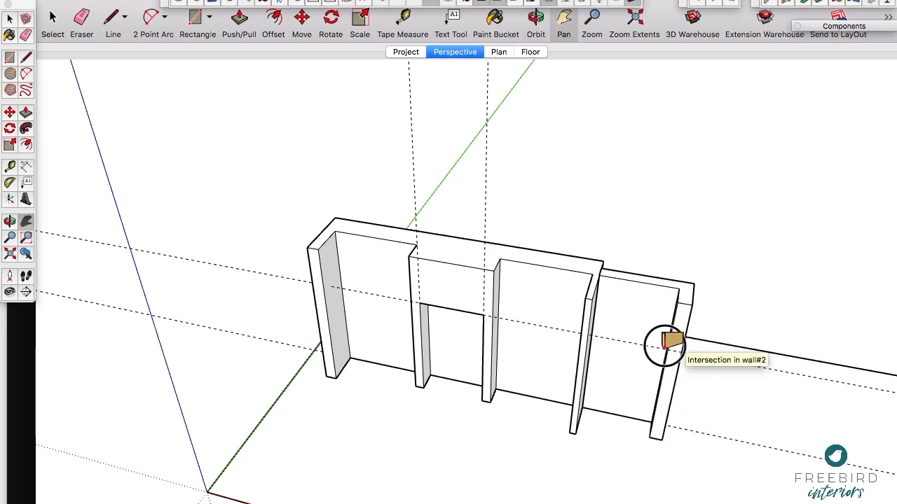
# Step: Continue the wall run around a solid chimney breast, back to the guide for a second alcove, and forward as its side wall
pyautogui.moveTo(664, 344); pyautogui.dragTo(402, 270)
pyautogui.scroll(3, 443, 333)
pyautogui.scroll(1, 444, 334)
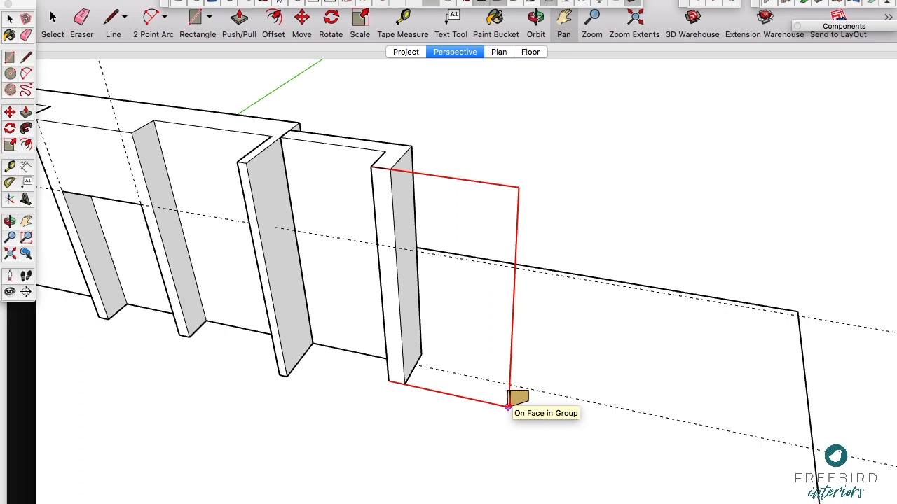
pyautogui.click(508, 407)
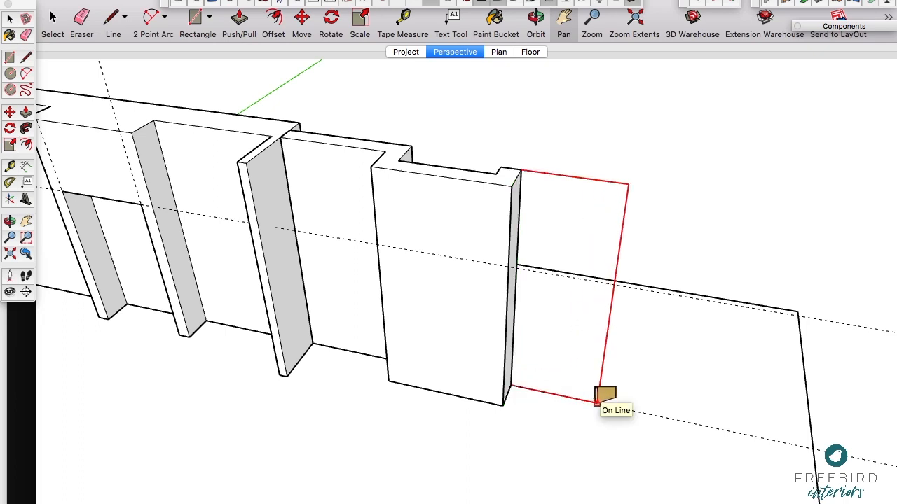
pyautogui.click(608, 406)
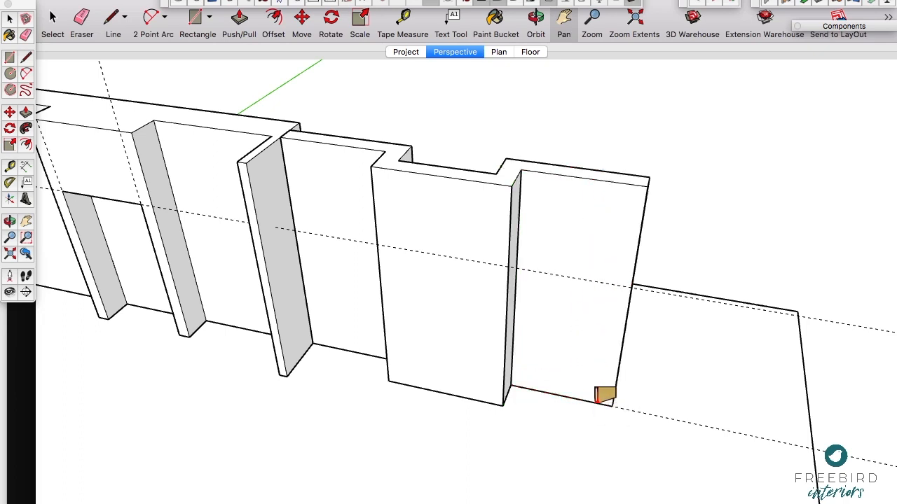
pyautogui.click(602, 446)
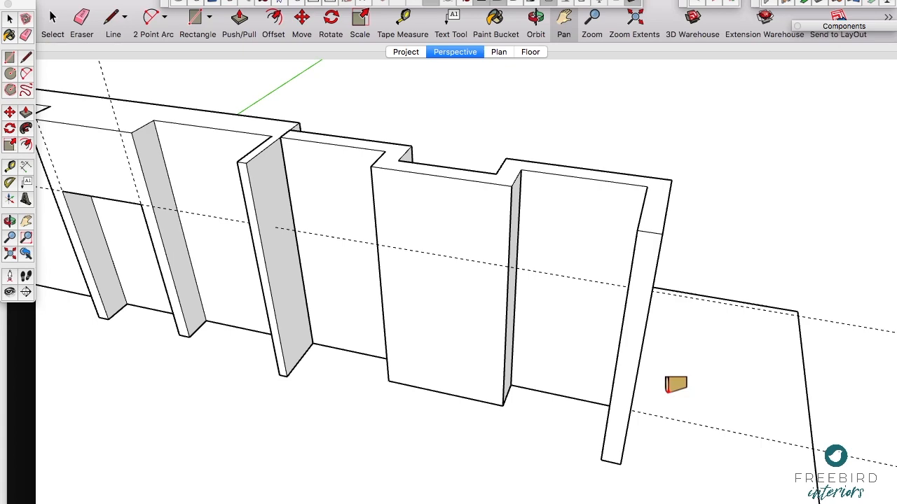
# Step: Open the Sockets Plugs and Switches folder in the Room Furniture, Fixtures and Fittings component collection
pyautogui.moveTo(452, 341); pyautogui.dragTo(412, 281, button='middle')
pyautogui.keyDown('shift'); pyautogui.moveTo(412, 281); pyautogui.dragTo(422, 245); pyautogui.keyUp('shift')
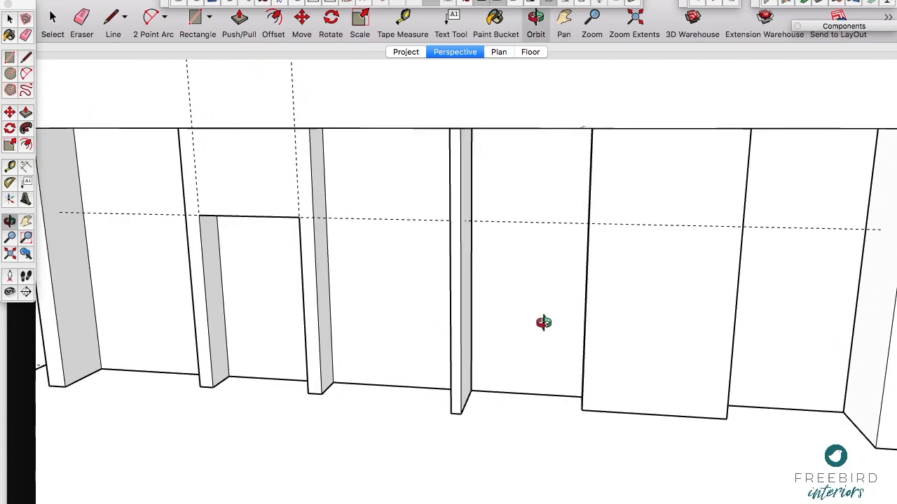
pyautogui.scroll(-5, 543, 323)
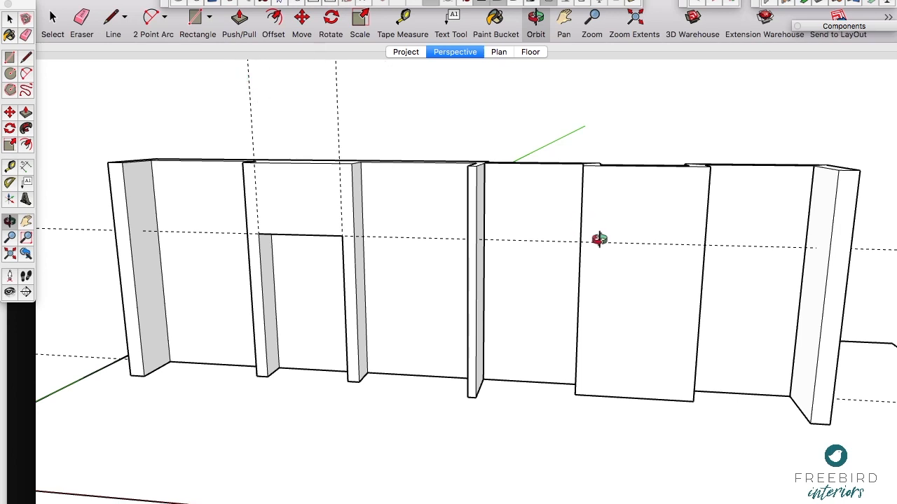
pyautogui.scroll(3, 718, 310)
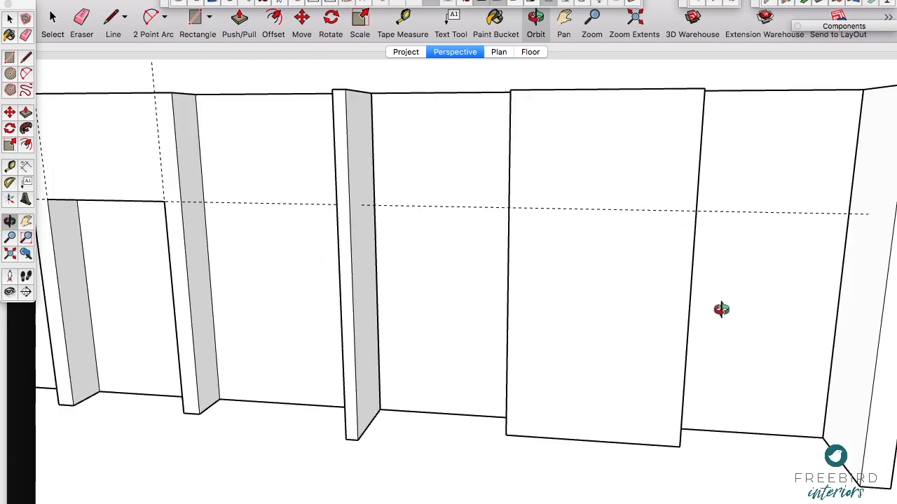
pyautogui.keyDown('shift'); pyautogui.moveTo(687, 294); pyautogui.dragTo(604, 295); pyautogui.keyUp('shift')
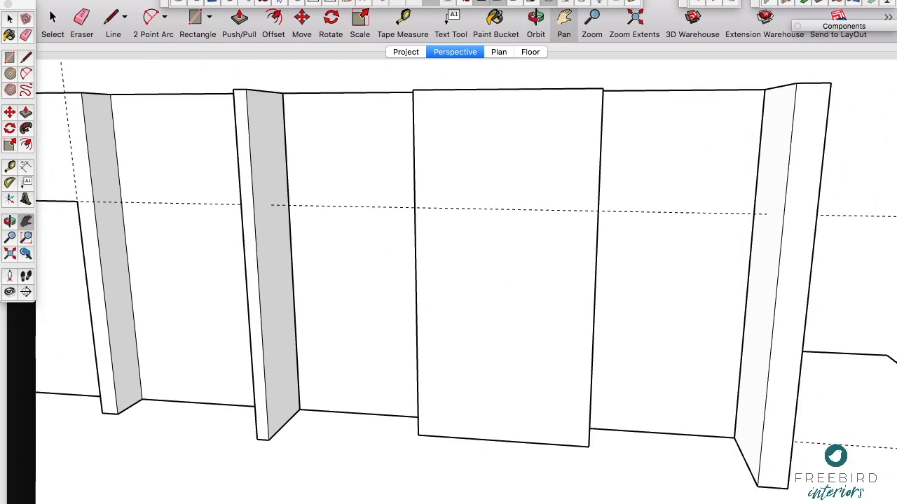
pyautogui.click(811, 26)
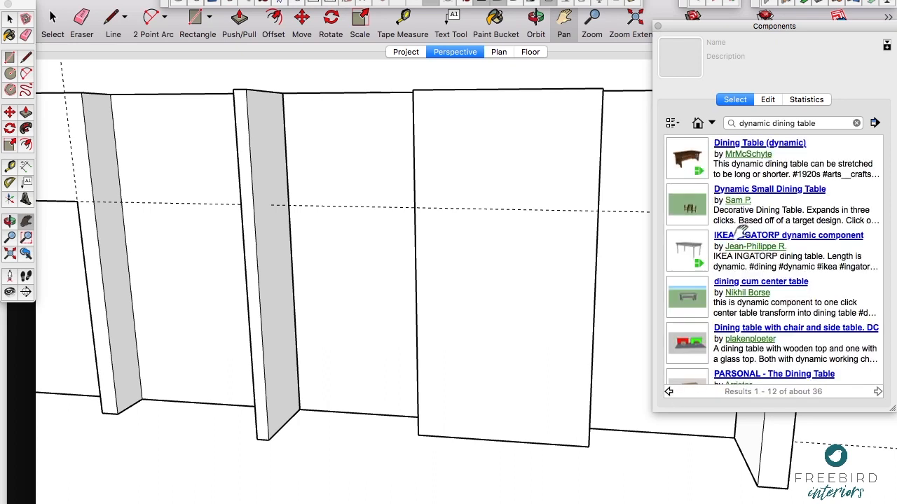
pyautogui.click(711, 123)
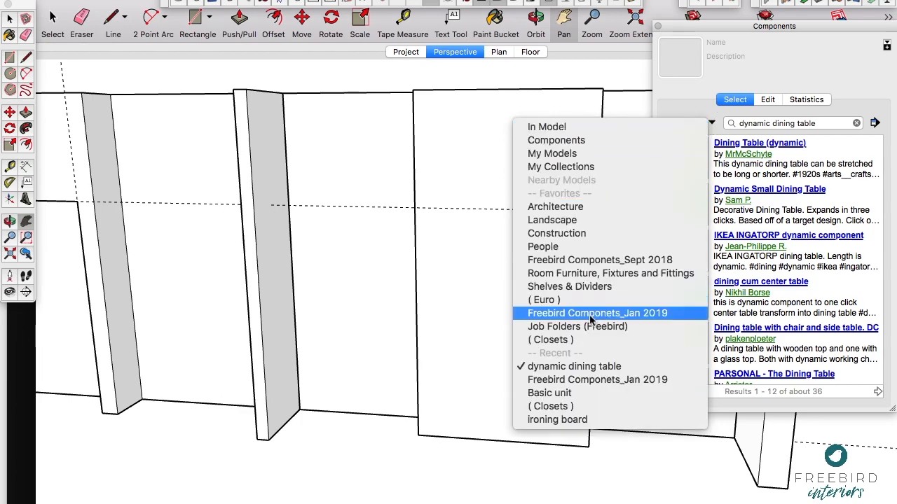
pyautogui.click(599, 273)
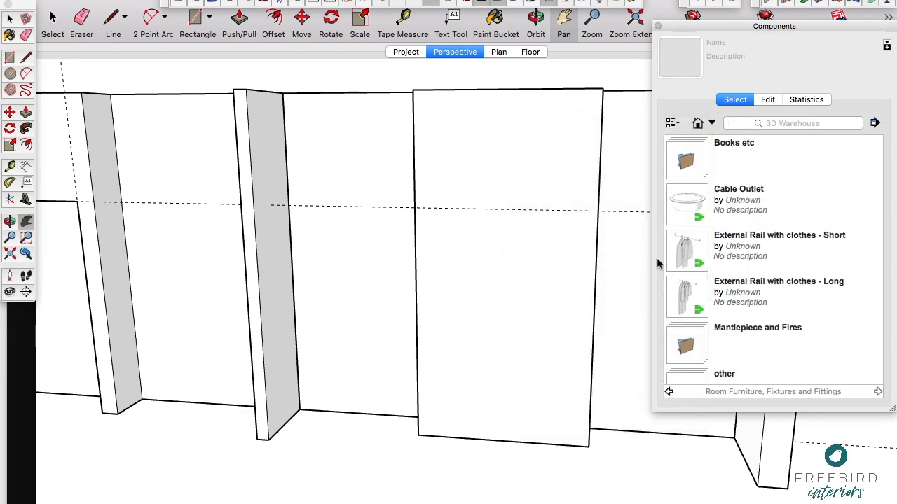
pyautogui.scroll(-5, 705, 348)
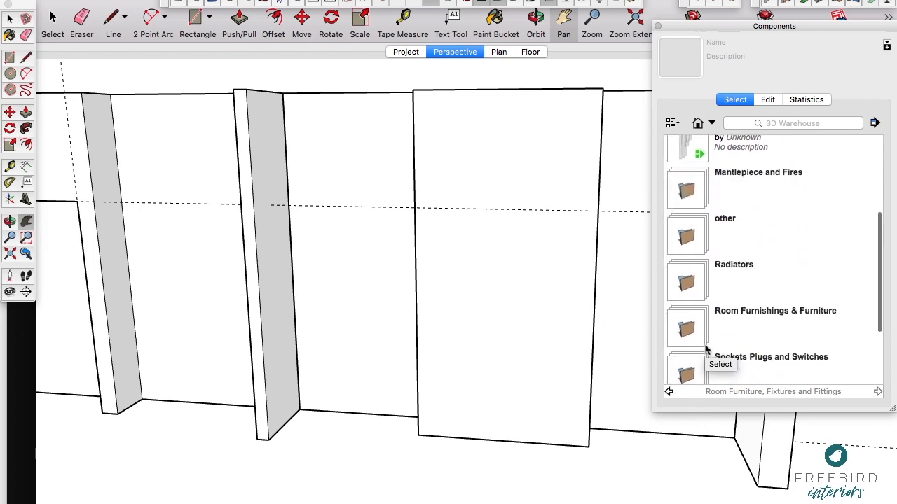
pyautogui.scroll(-2, 705, 348)
pyautogui.click(692, 294)
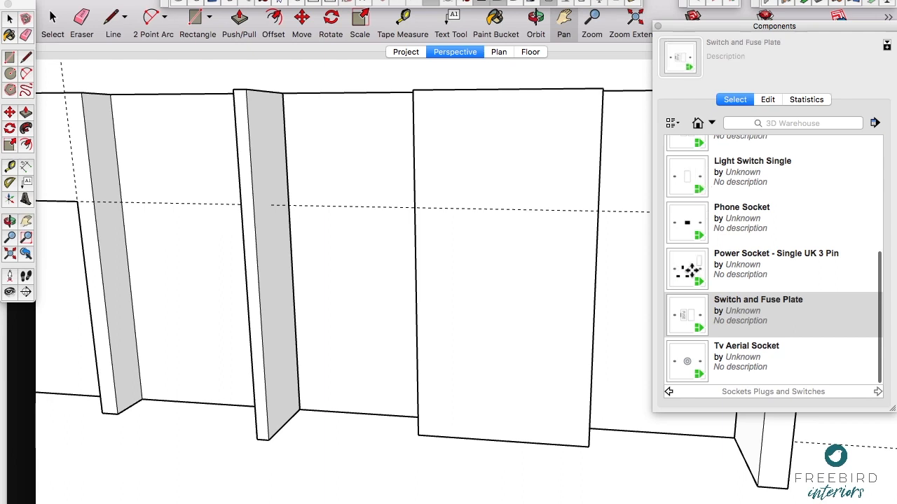
# Step: Place a Power Socket - Single UK 3 Pin low on the new first alcove's back wall, near its inner corner
pyautogui.click(687, 270)
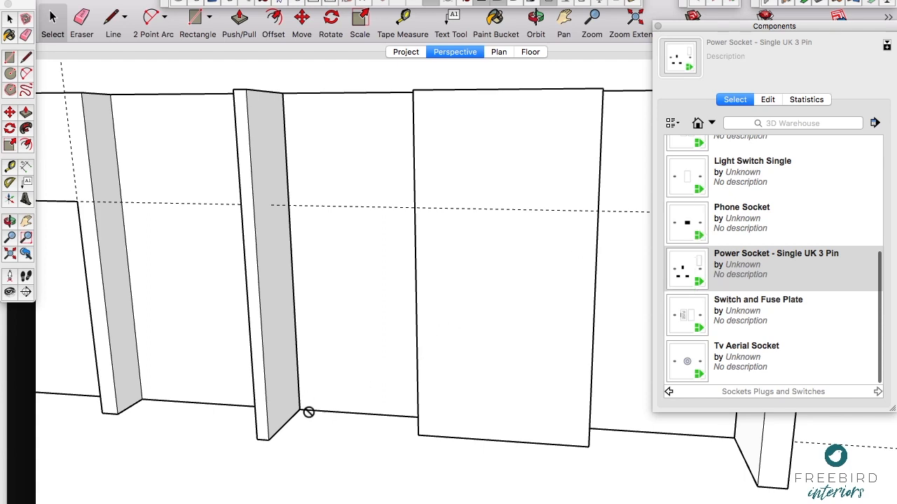
pyautogui.scroll(5, 316, 386)
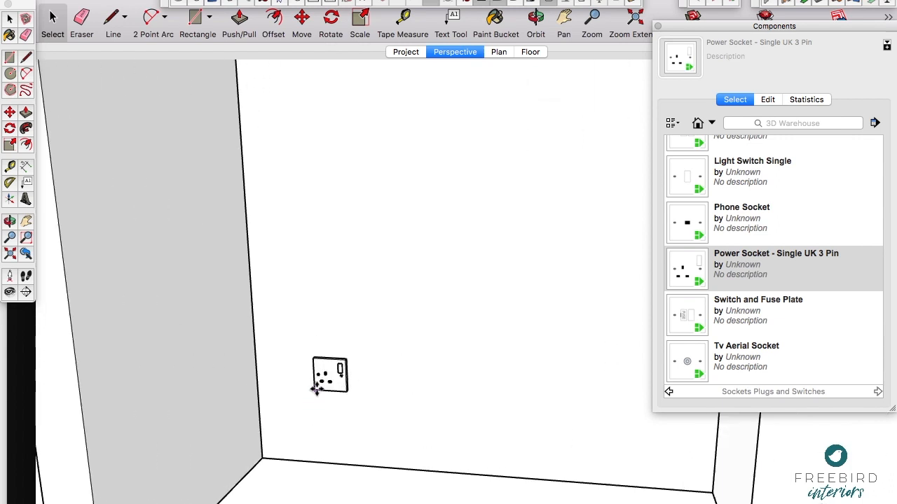
pyautogui.scroll(-2, 336, 360)
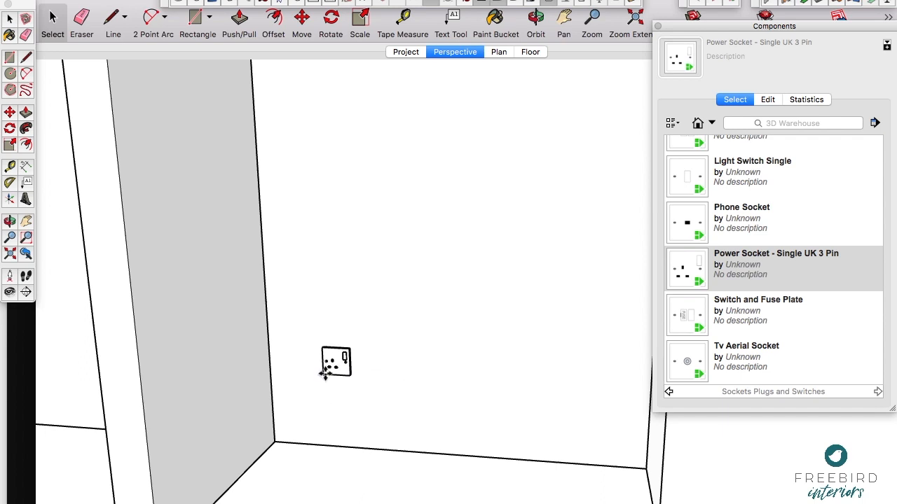
pyautogui.click(324, 369)
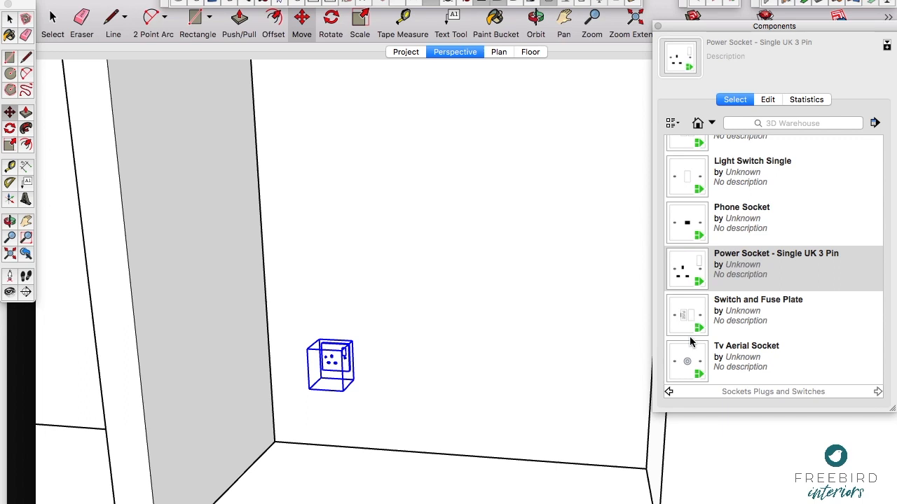
# Step: Place a Phone Socket on the alcove back wall and move it level beside the single power socket
pyautogui.scroll(5, 690, 221)
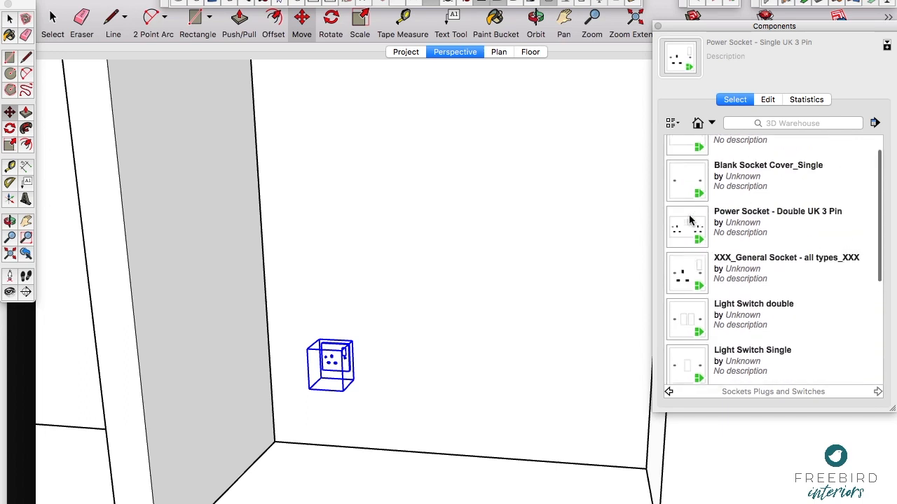
pyautogui.scroll(-5, 690, 221)
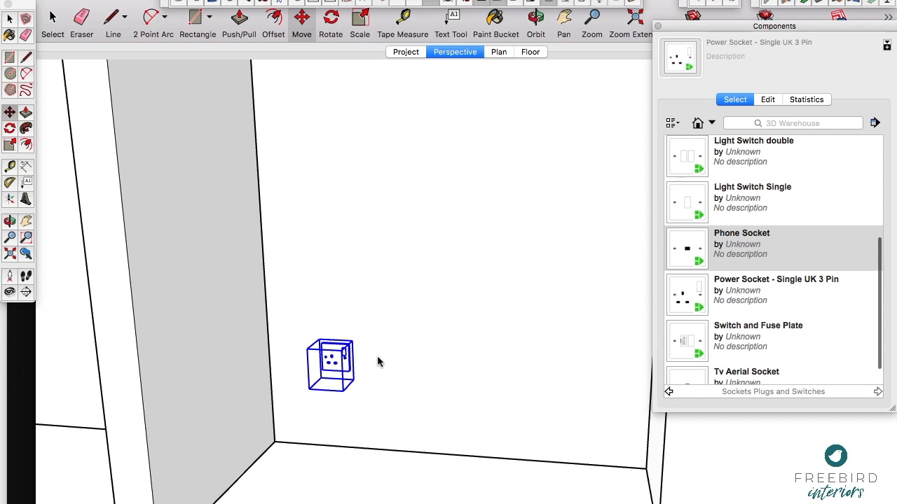
pyautogui.scroll(3, 359, 365)
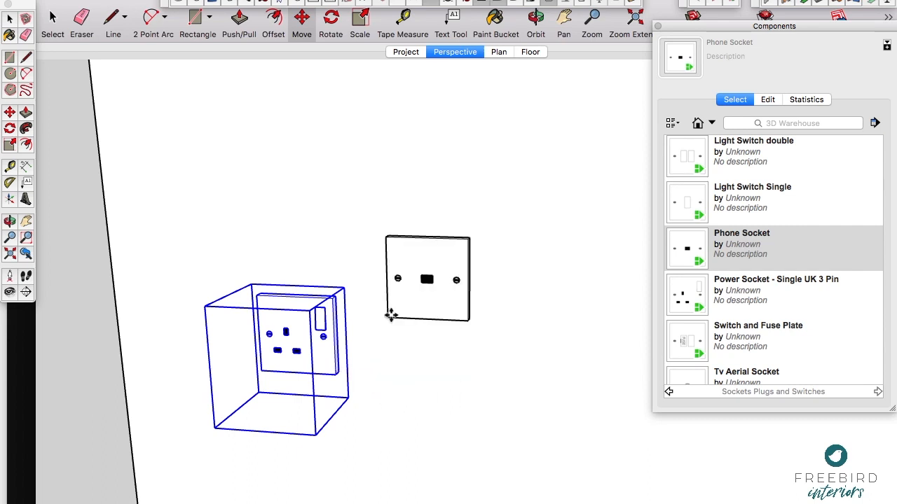
pyautogui.scroll(-3, 390, 315)
pyautogui.click(391, 317)
pyautogui.scroll(3, 391, 315)
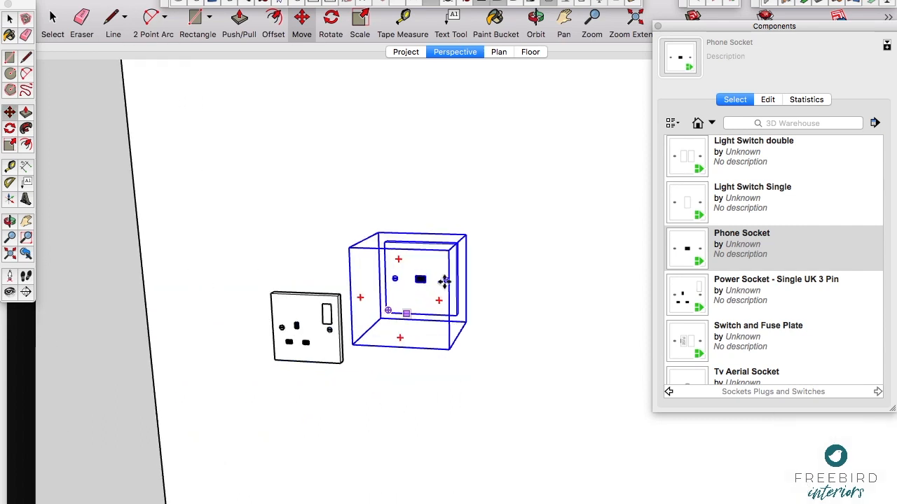
pyautogui.click(490, 268)
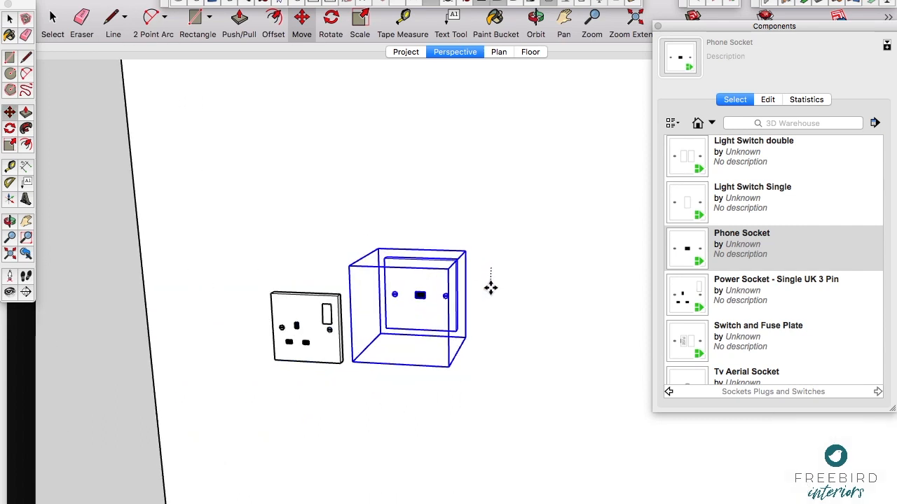
pyautogui.click(473, 320)
# Step: Place a Power Socket - Double UK 3 Pin on the same wall, on the far side of the phone socket
pyautogui.scroll(3, 697, 257)
pyautogui.click(694, 256)
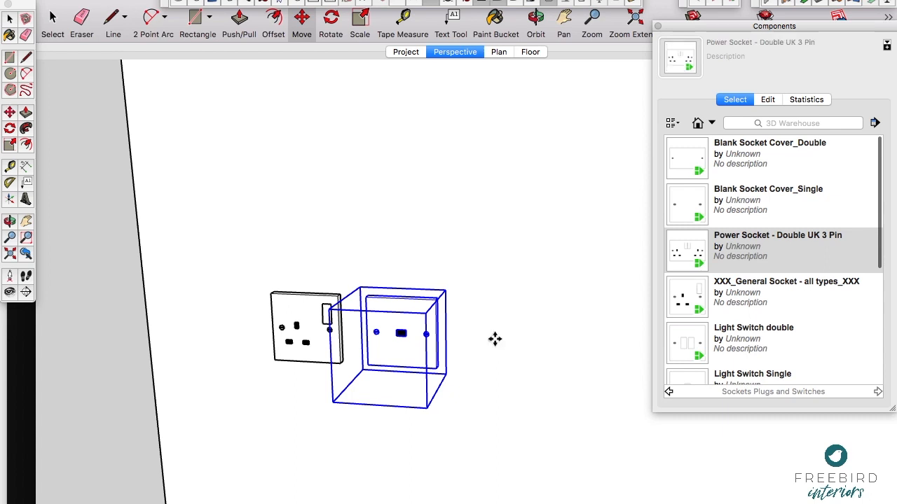
pyautogui.scroll(-1, 495, 337)
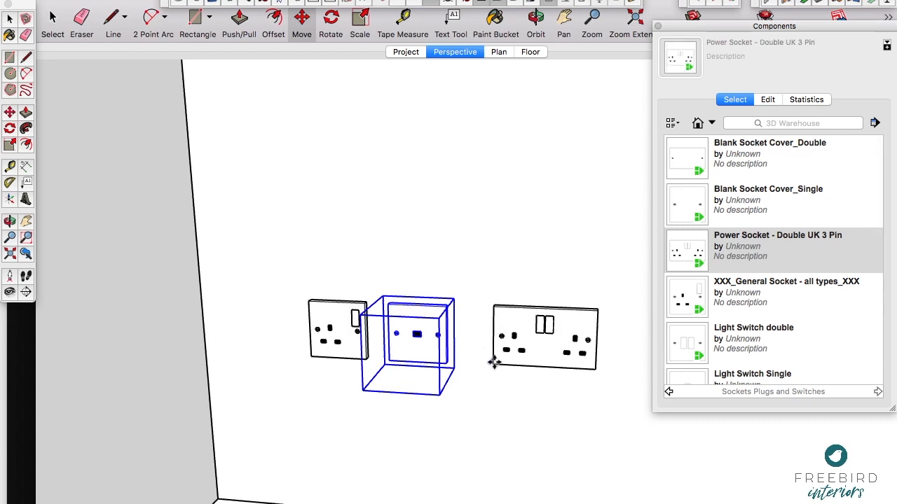
pyautogui.click(494, 363)
# Step: Select all three sockets and copy them to the back wall of the alcove across the solid chimney breast
pyautogui.scroll(-3, 377, 330)
pyautogui.press('space')
pyautogui.keyDown('shift'); pyautogui.click(377, 330); pyautogui.keyUp('shift')
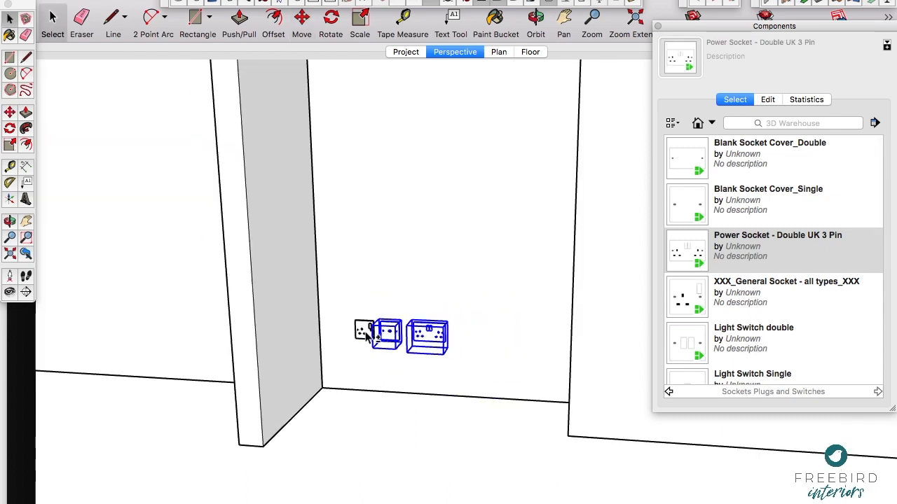
pyautogui.scroll(-2, 411, 306)
pyautogui.press('h')
pyautogui.moveTo(412, 306); pyautogui.dragTo(225, 307)
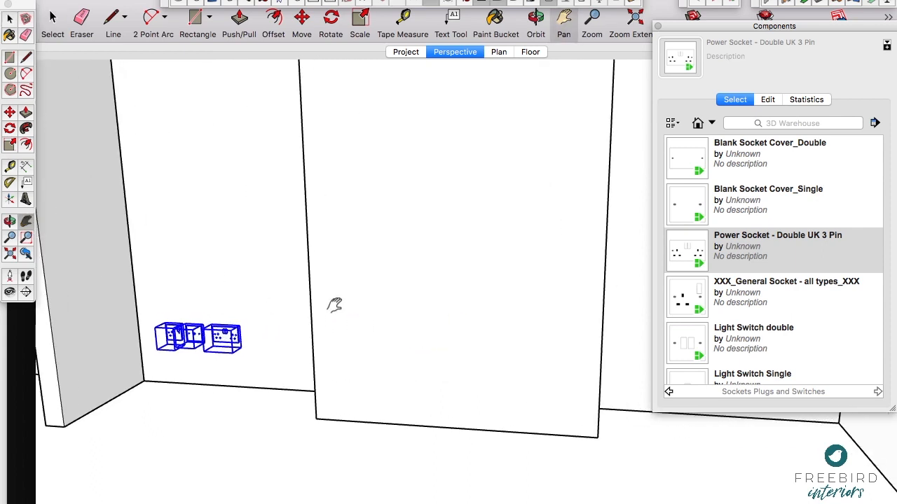
pyautogui.scroll(-3, 335, 306)
pyautogui.press('m')
pyautogui.click(254, 295)
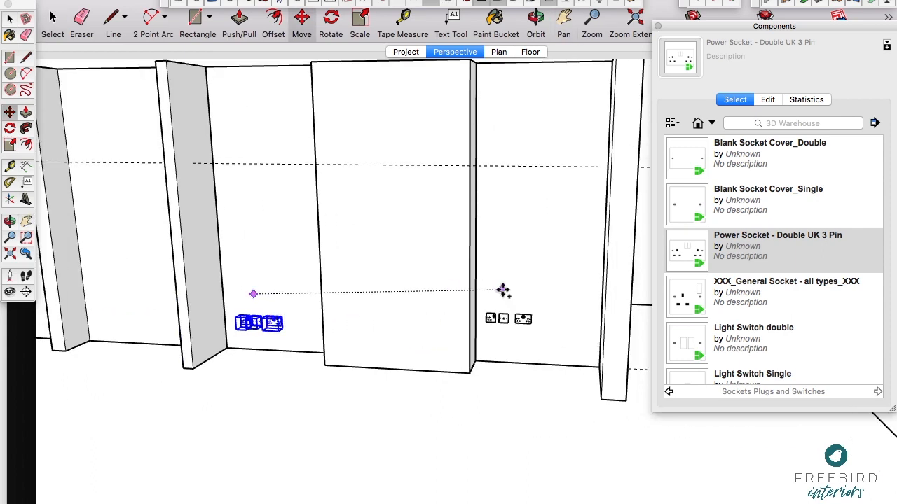
pyautogui.click(527, 302)
# Step: Add the three original sockets to the selection alongside their copies in the other alcove
pyautogui.press('space')
pyautogui.keyDown('shift'); pyautogui.click(272, 322); pyautogui.keyUp('shift')
pyautogui.keyDown('shift'); pyautogui.click(256, 321); pyautogui.keyUp('shift')
pyautogui.keyDown('shift'); pyautogui.click(246, 320); pyautogui.keyUp('shift')
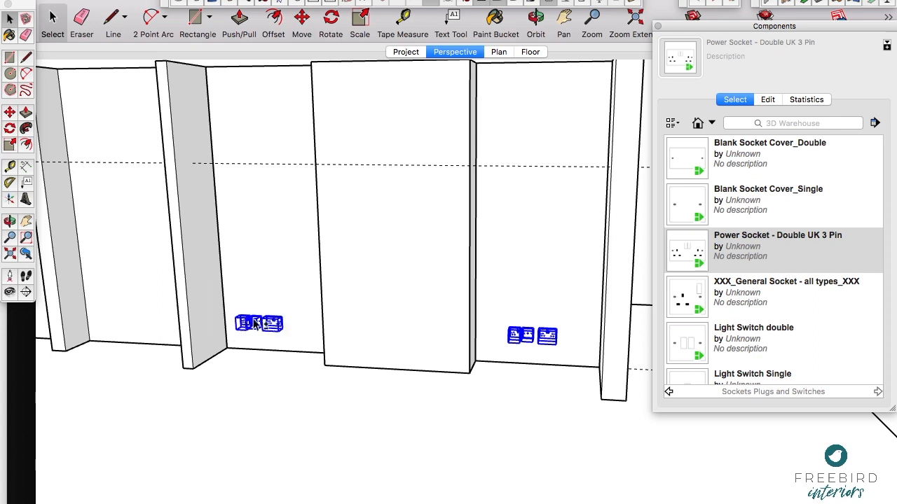
# Step: Select the new wall run with its two alcoves and solid chimney breast, and unlock it
pyautogui.moveTo(363, 325); pyautogui.dragTo(592, 151, button='middle')
pyautogui.click(332, 145)
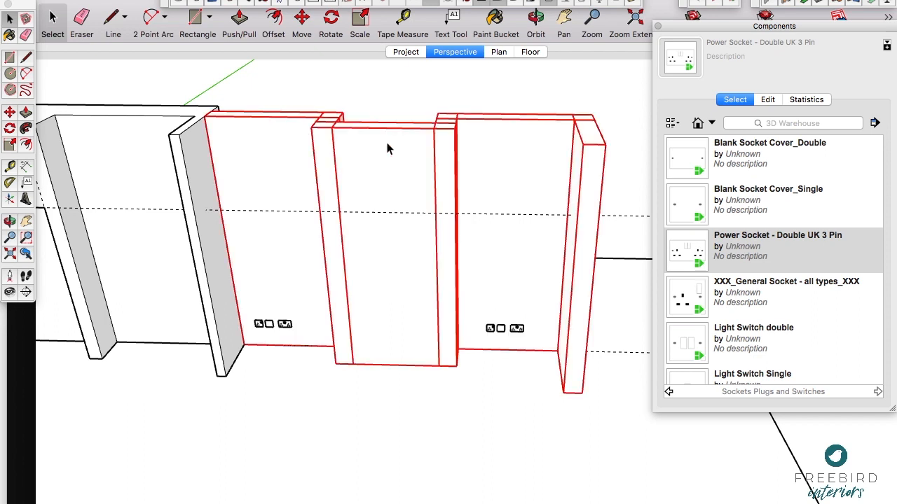
pyautogui.rightClick(386, 144)
pyautogui.click(416, 192)
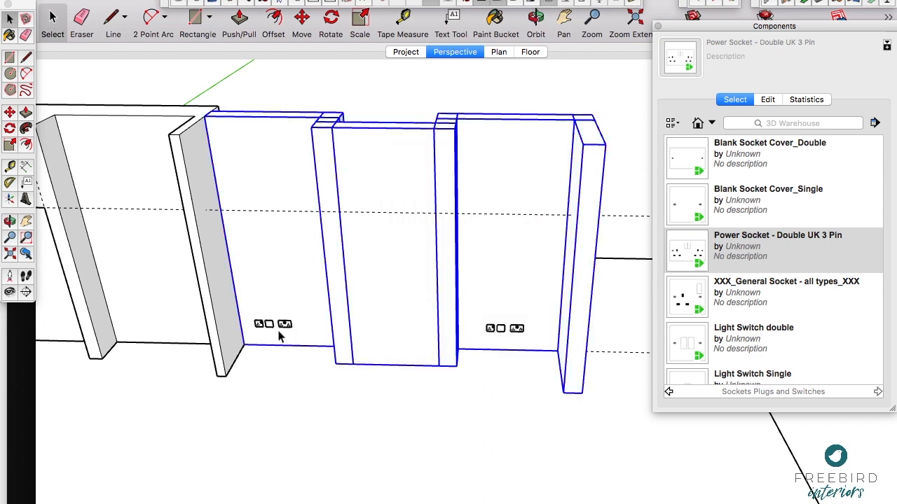
# Step: Select both socket sets together with all wall sections of the new alcove run and make them into one group
pyautogui.click(325, 371)
pyautogui.click(490, 326)
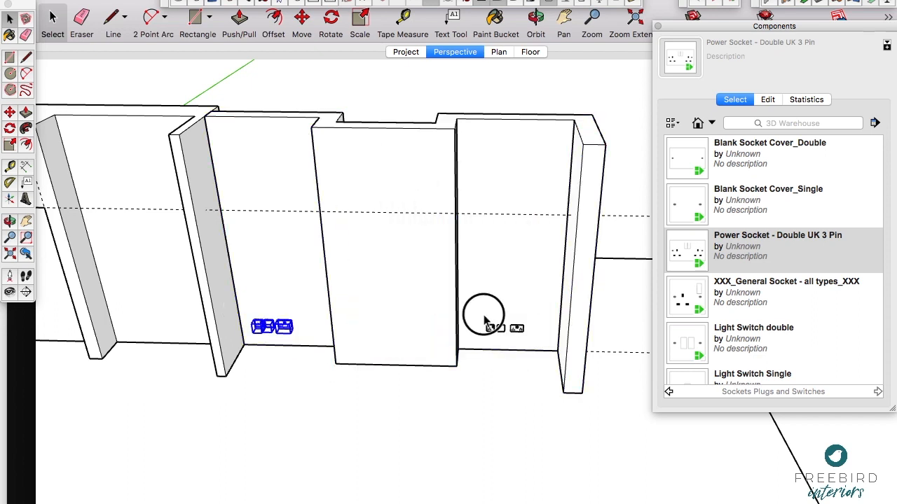
pyautogui.keyDown('shift'); pyautogui.click(271, 324); pyautogui.keyUp('shift')
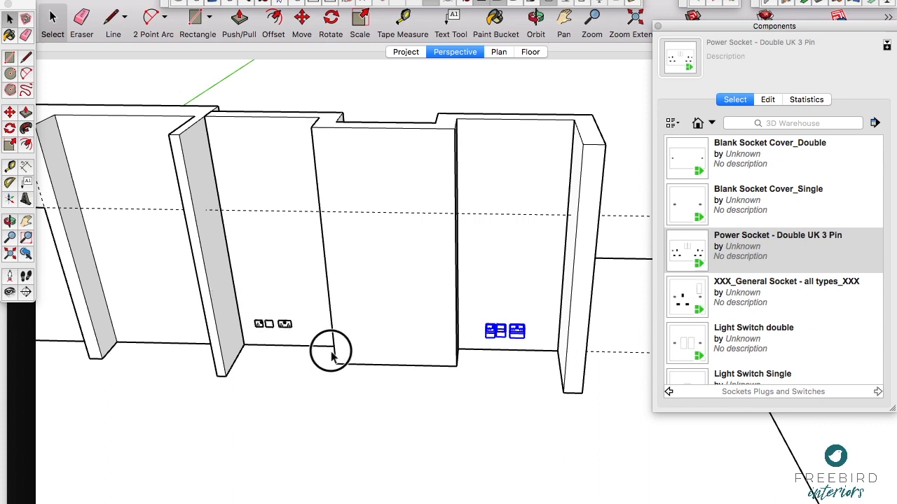
pyautogui.keyDown('shift'); pyautogui.click(358, 317); pyautogui.keyUp('shift')
pyautogui.keyDown('shift'); pyautogui.click(282, 154); pyautogui.keyUp('shift')
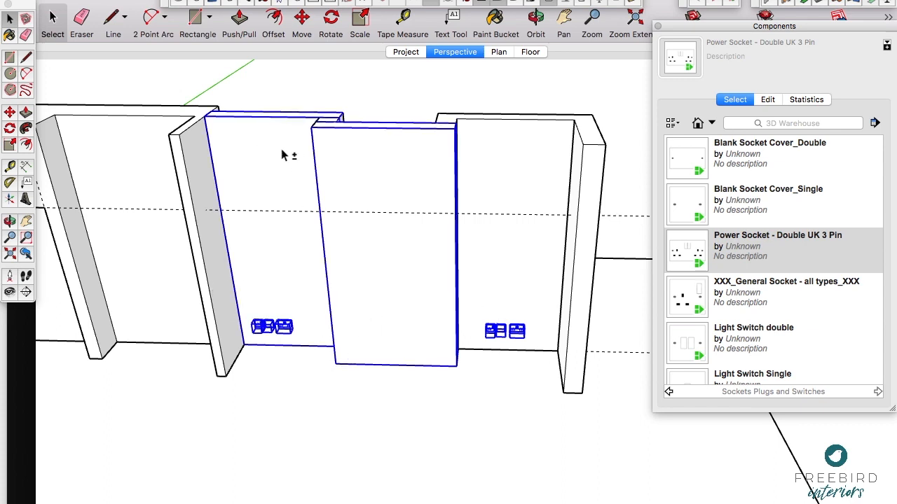
pyautogui.keyDown('shift'); pyautogui.click(337, 124); pyautogui.keyUp('shift')
pyautogui.keyDown('shift'); pyautogui.click(456, 128); pyautogui.keyUp('shift')
pyautogui.keyDown('shift'); pyautogui.click(494, 127); pyautogui.keyUp('shift')
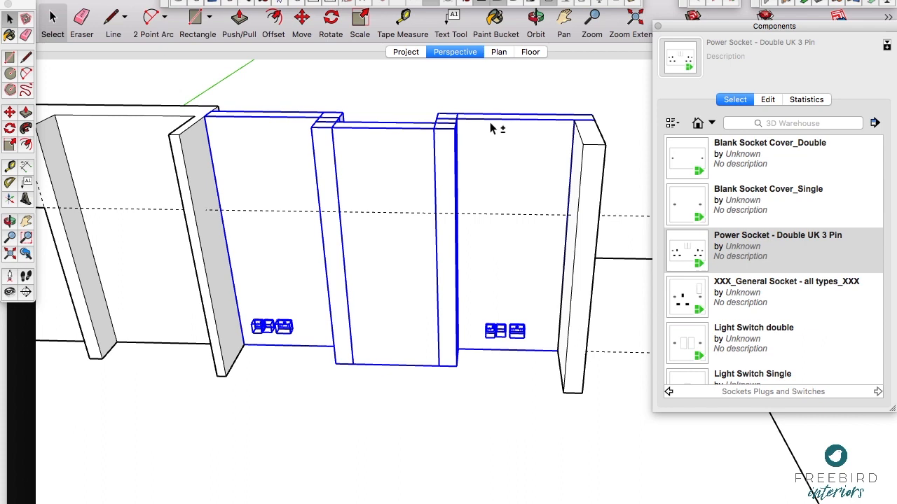
pyautogui.keyDown('shift'); pyautogui.click(599, 149); pyautogui.keyUp('shift')
pyautogui.rightClick(417, 171)
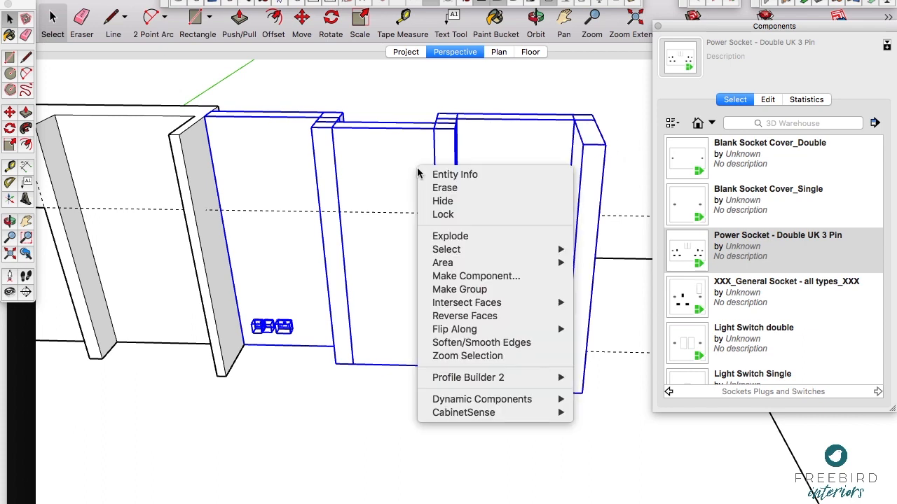
pyautogui.click(456, 289)
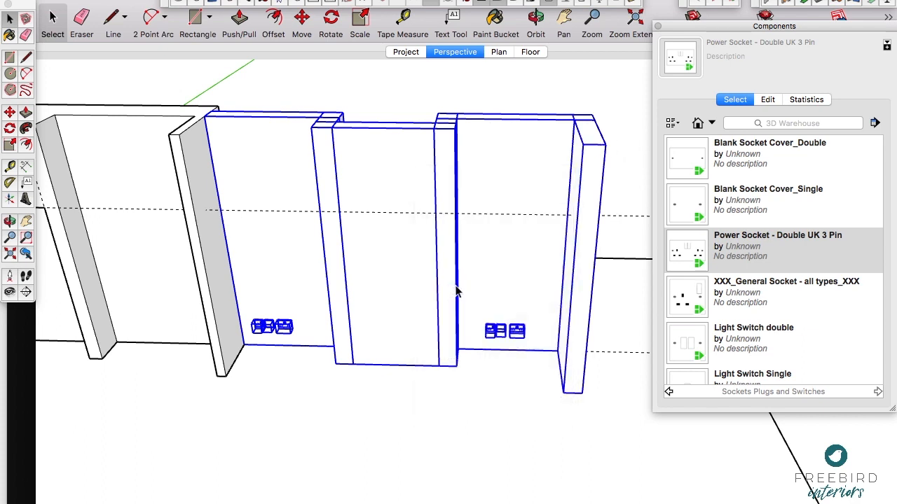
pyautogui.click(411, 80)
# Step: Delete all guides from the model
pyautogui.press('h')
pyautogui.moveTo(336, 190)
pyautogui.mouseDown()
pyautogui.moveTo(342, 246)
pyautogui.moveTo(344, 187)
pyautogui.mouseUp()
pyautogui.press('o')
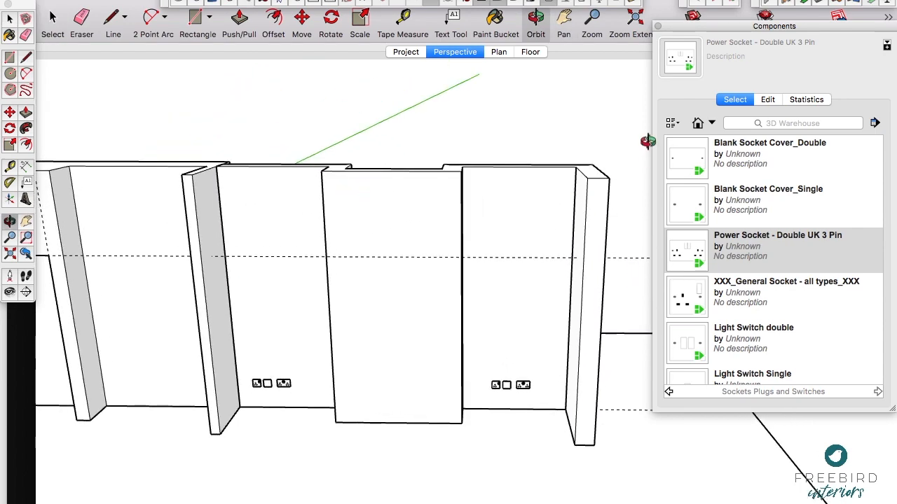
pyautogui.click(132, 1)
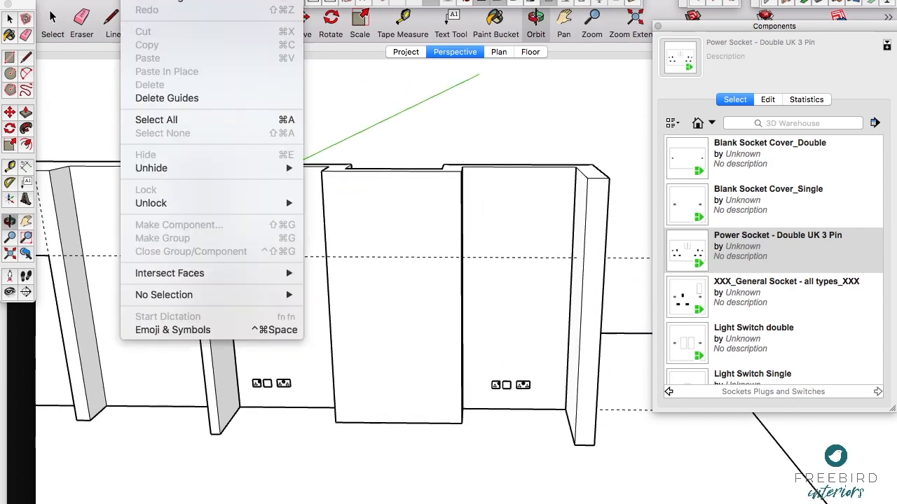
pyautogui.click(150, 99)
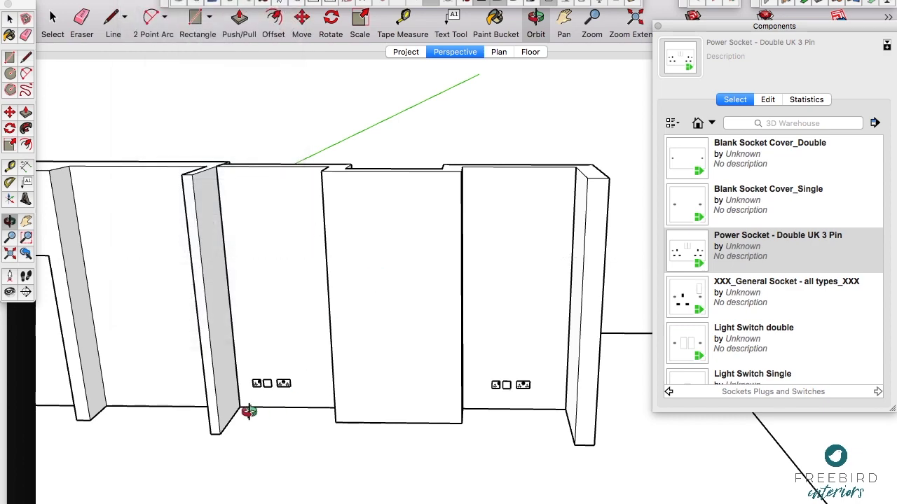
# Step: Draw a rectangle on the left alcove's back wall, from its floor corner to the chimney breast edge, covering the sockets
pyautogui.scroll(2, 249, 412)
pyautogui.scroll(-5, 374, 341)
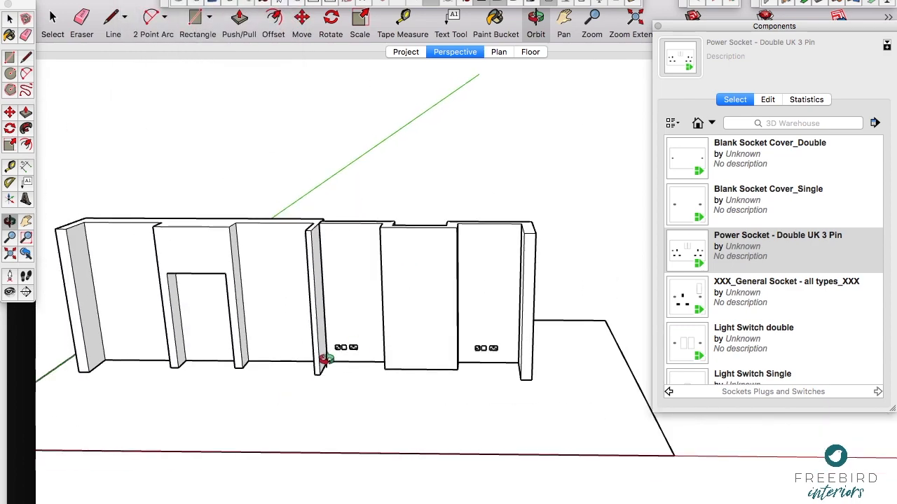
pyautogui.scroll(4, 324, 359)
pyautogui.scroll(-1, 340, 375)
pyautogui.press('r')
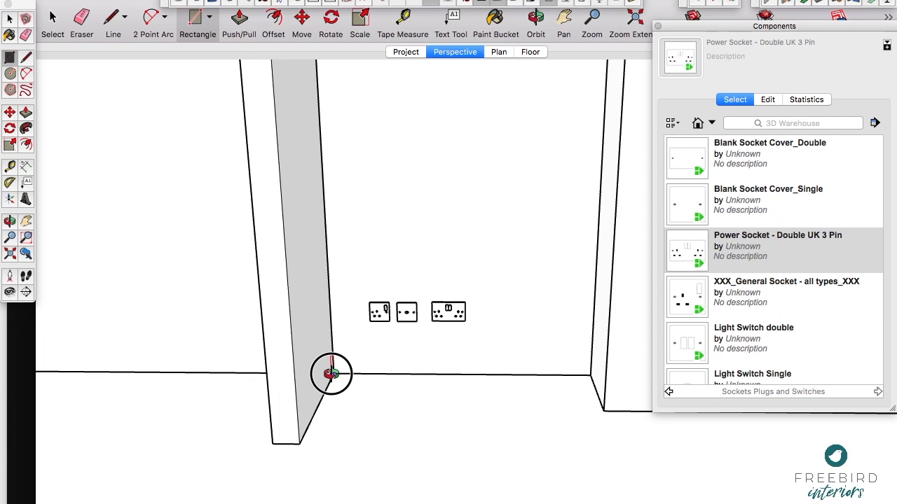
pyautogui.scroll(-3, 332, 374)
pyautogui.click(333, 374)
pyautogui.scroll(2, 438, 294)
pyautogui.moveTo(438, 293); pyautogui.dragTo(482, 294, button='middle')
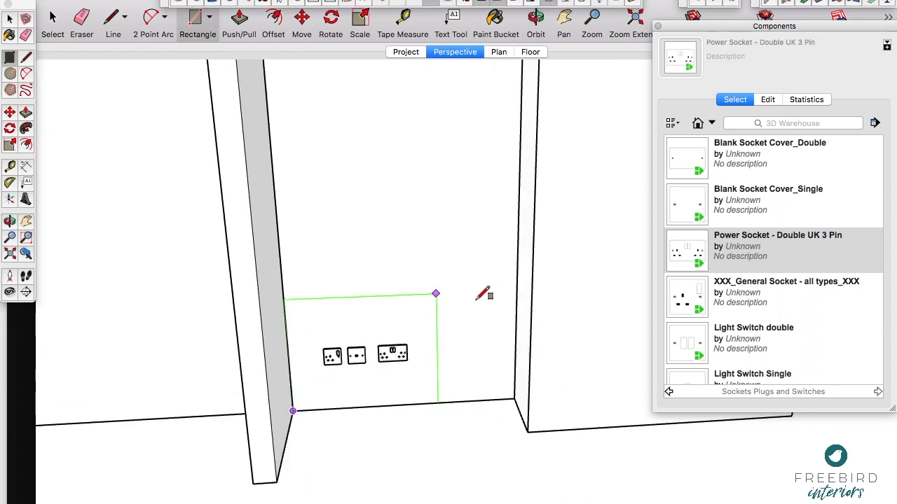
pyautogui.click(518, 252)
# Step: Extrude the rectangle forward into a box reaching the front end of the alcove's side wall
pyautogui.press('p')
pyautogui.scroll(-3, 466, 321)
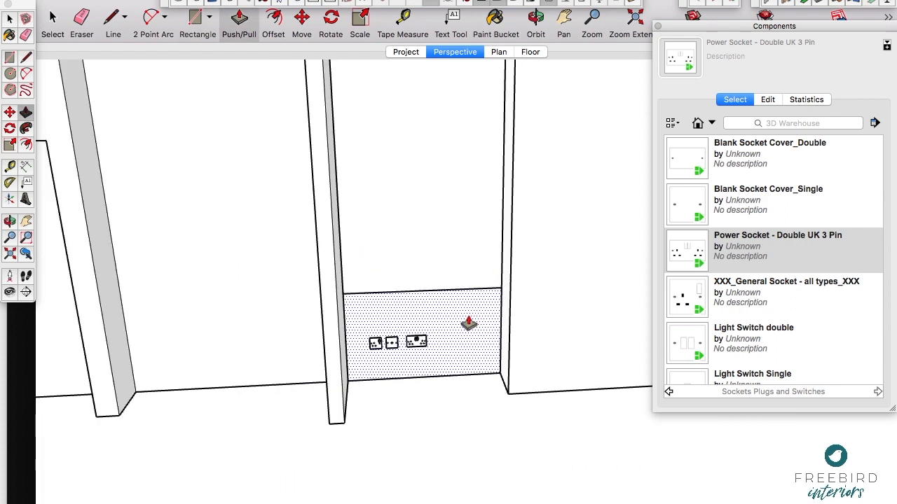
pyautogui.click(467, 322)
pyautogui.click(468, 352)
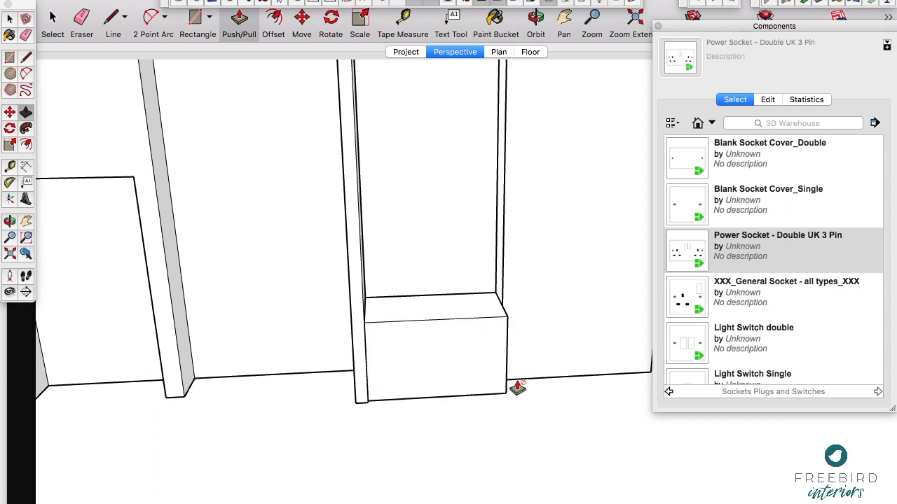
# Step: Copy the box's front bottom edge 100 mm upwards to mark a plinth line
pyautogui.scroll(3, 502, 384)
pyautogui.scroll(1, 503, 384)
pyautogui.press('space')
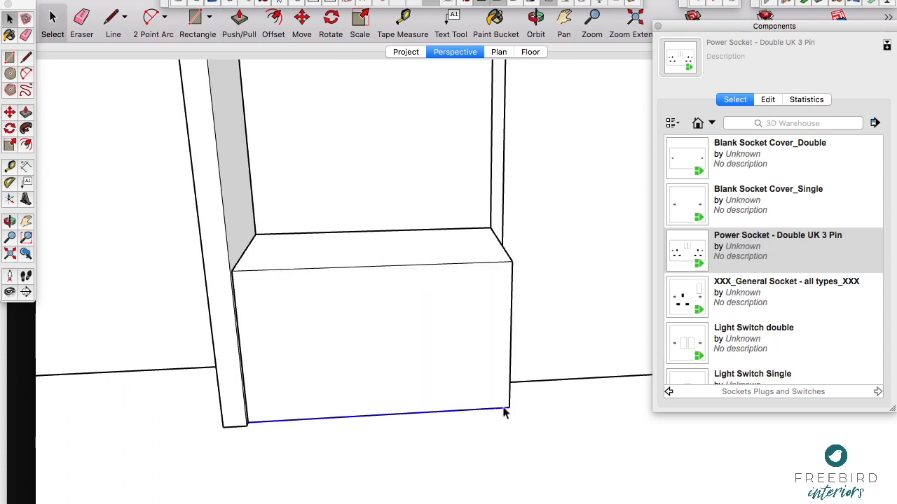
pyautogui.press('m')
pyautogui.click(508, 407)
pyautogui.press('alt')
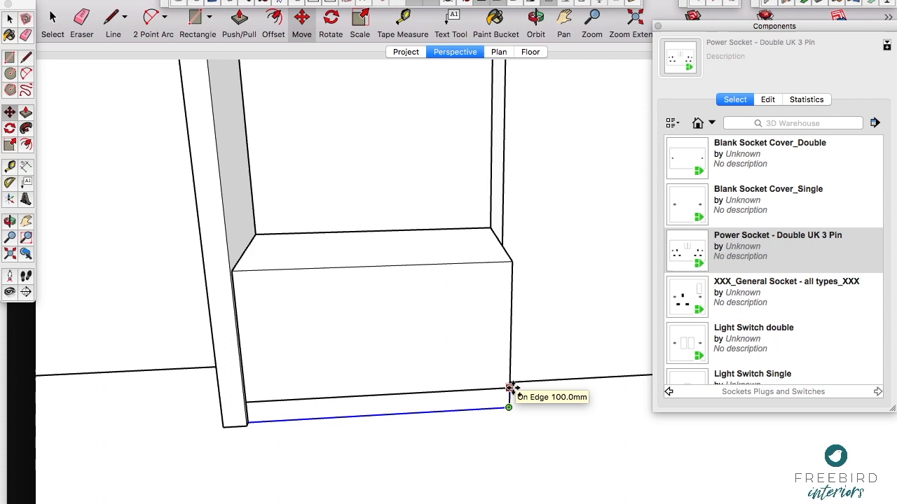
pyautogui.click(510, 387)
# Step: Draw a vertical line from the middle of the plinth line to the box's top edge, splitting the front into two doors
pyautogui.press('l')
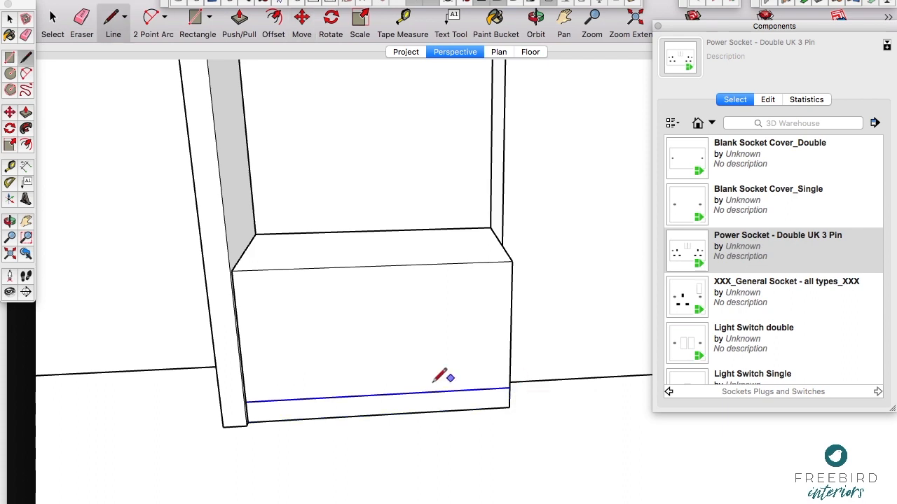
pyautogui.click(381, 395)
pyautogui.click(375, 267)
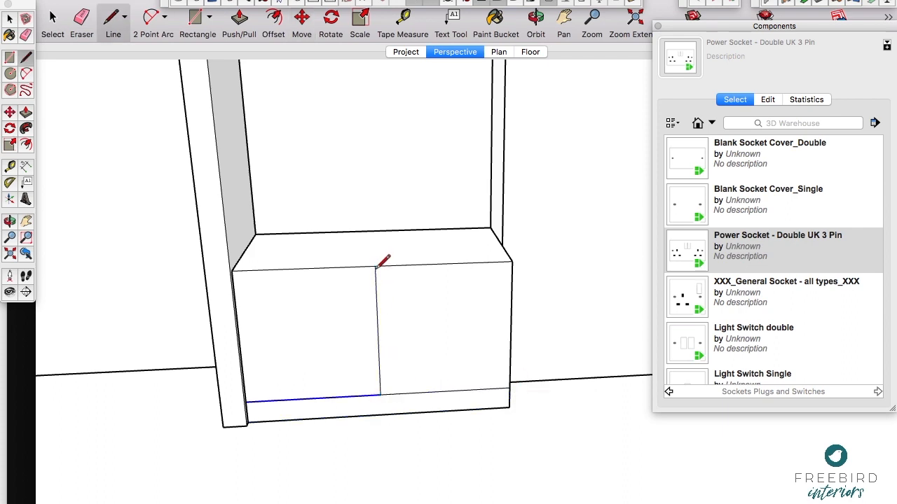
# Step: Select the whole mock-up box in the left alcove and make it a group
pyautogui.scroll(-5, 333, 297)
pyautogui.moveTo(460, 254); pyautogui.dragTo(151, 413, button='middle')
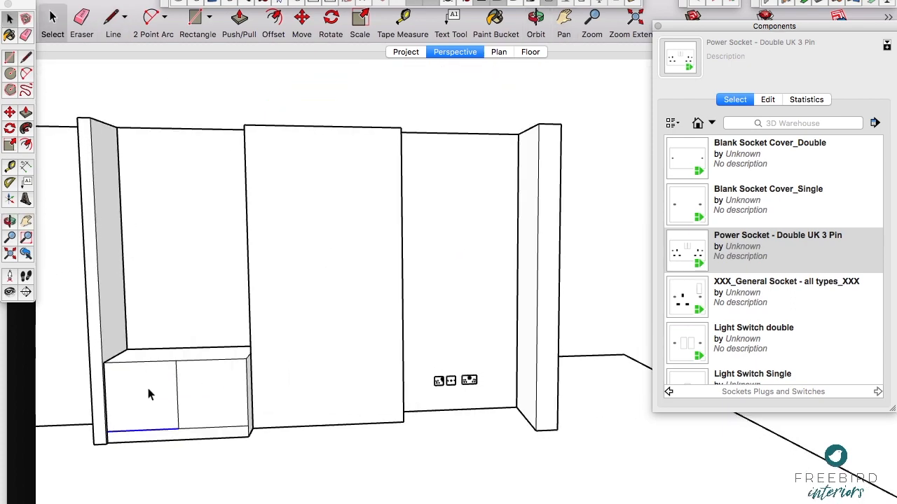
pyautogui.tripleClick(147, 379)
pyautogui.rightClick(147, 379)
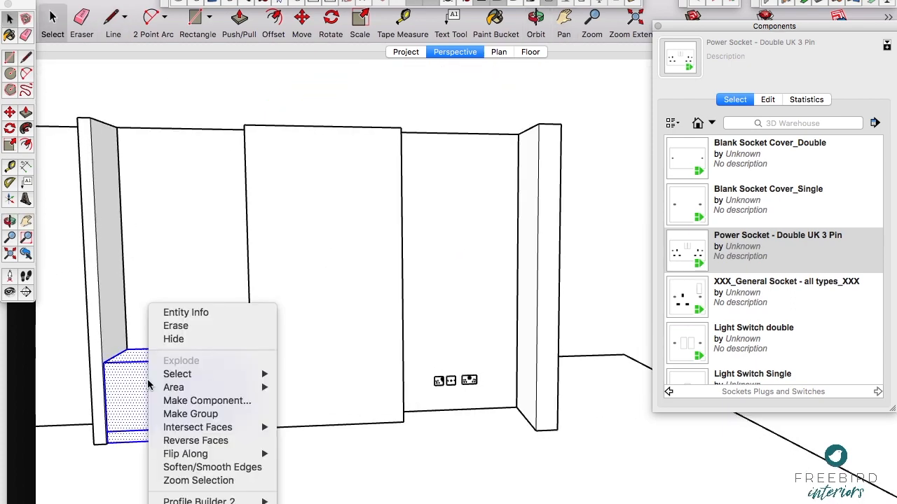
pyautogui.click(190, 414)
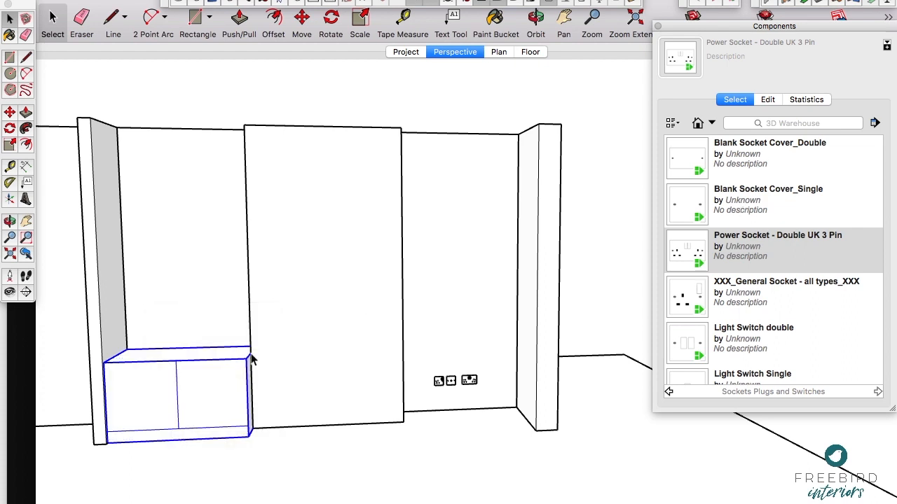
# Step: Delete the grouped mock-up box from the left alcove
pyautogui.click(249, 454)
pyautogui.click(235, 409)
pyautogui.press('Delete')
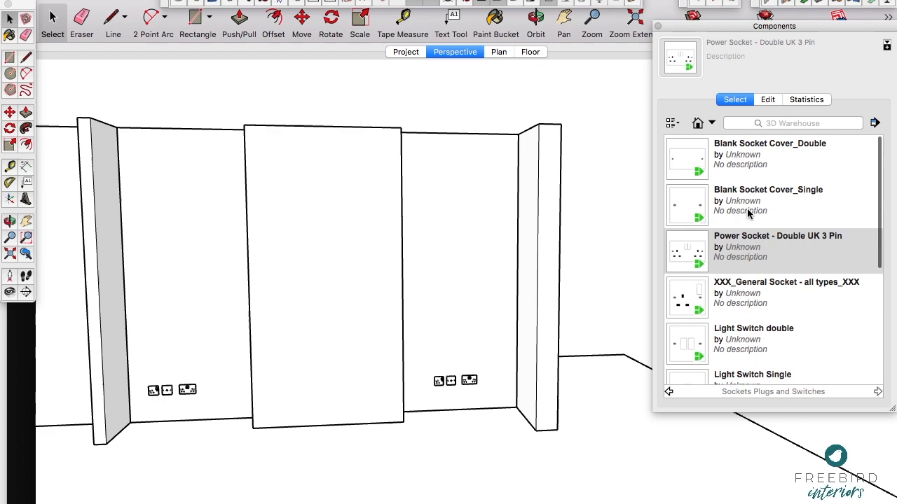
# Step: Open the Alcoves folder of the Freebird Componets_Jan 2019 component collection
pyautogui.click(668, 393)
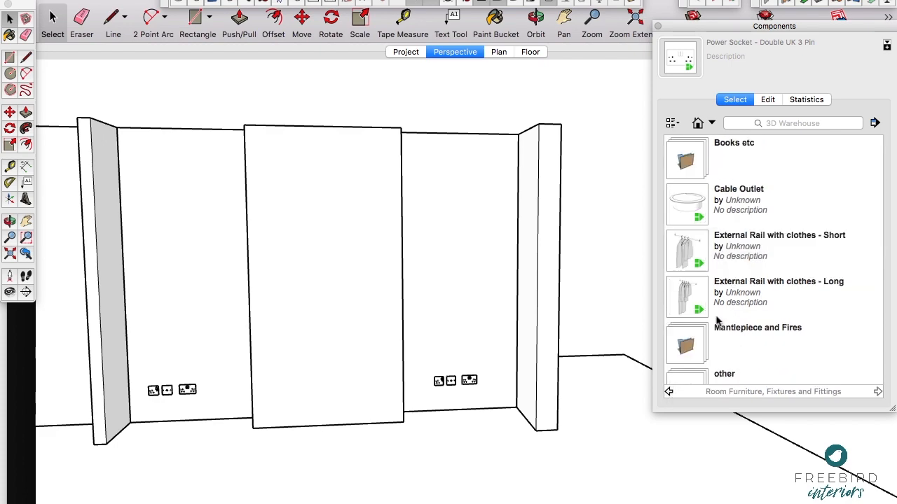
pyautogui.click(669, 393)
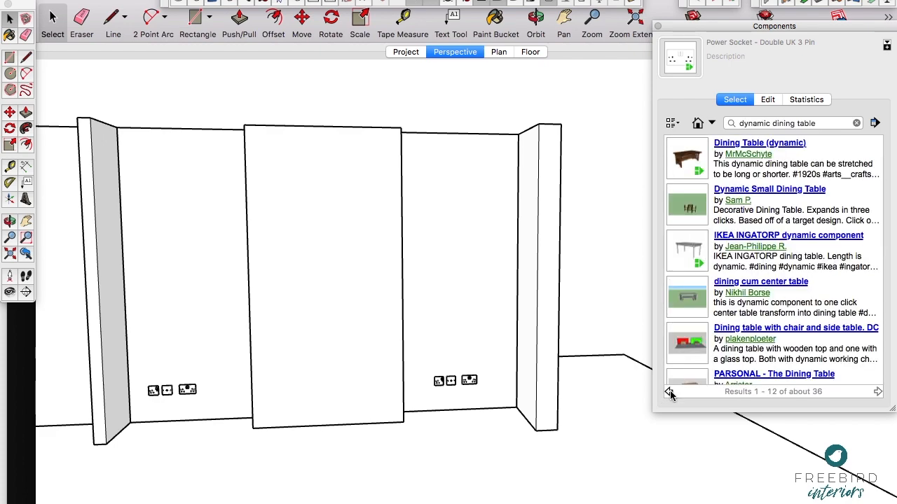
pyautogui.click(706, 124)
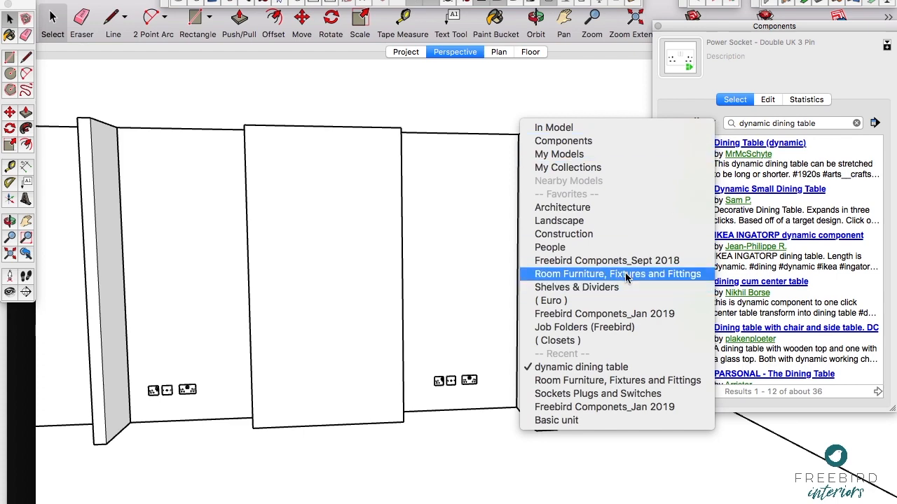
pyautogui.click(615, 314)
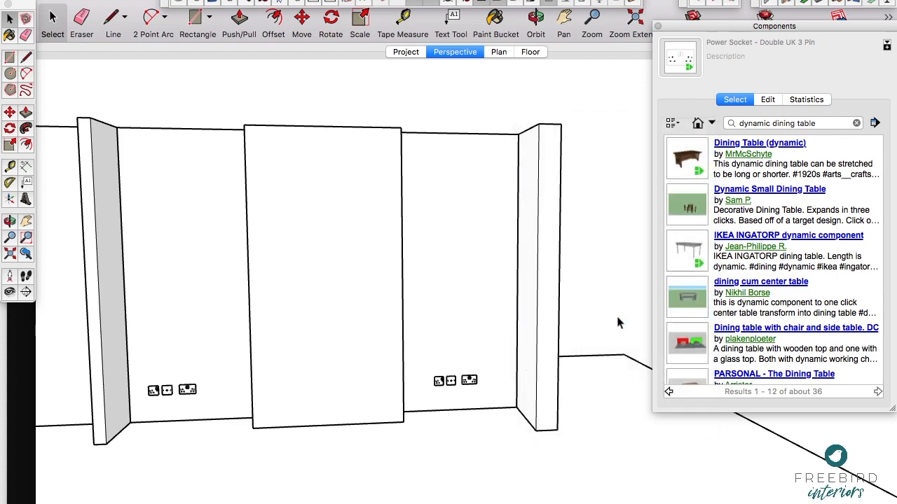
pyautogui.click(688, 165)
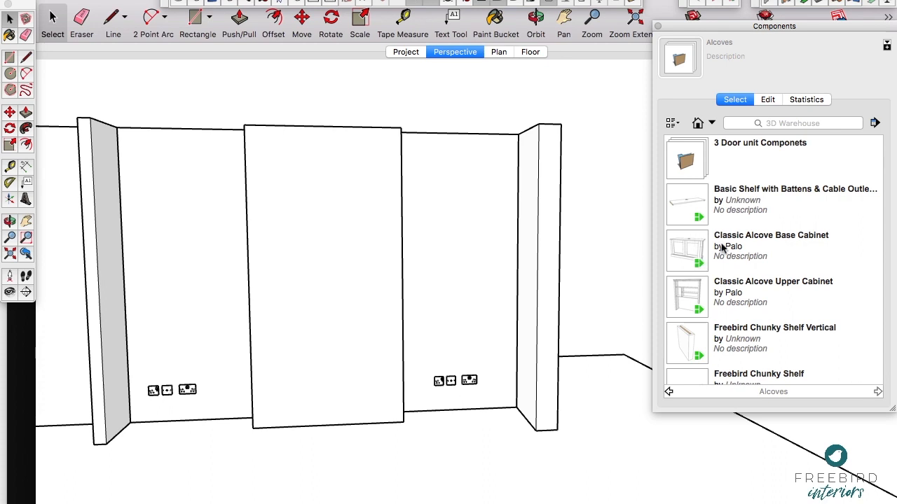
# Step: Insert the Classic Alcove Base Cabinet component at the left alcove's front floor corner, letting the long operation continue
pyautogui.scroll(-5, 723, 248)
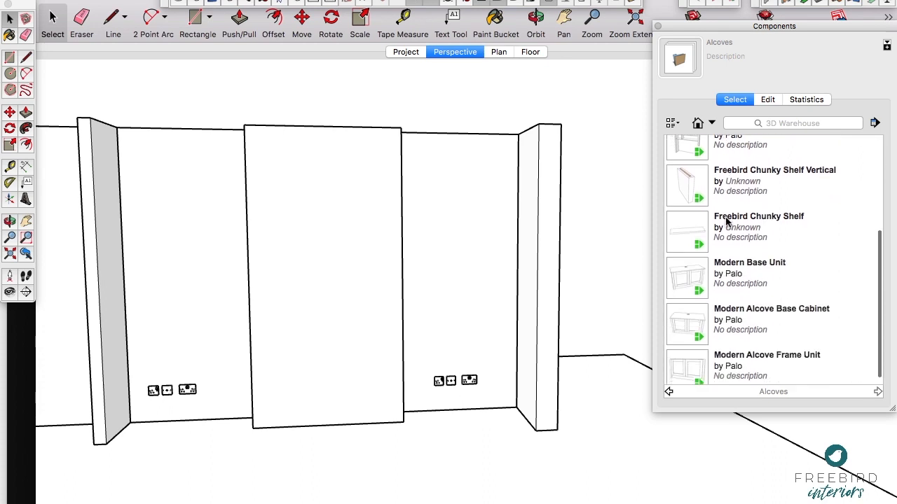
pyautogui.scroll(-1, 725, 222)
pyautogui.scroll(1, 726, 221)
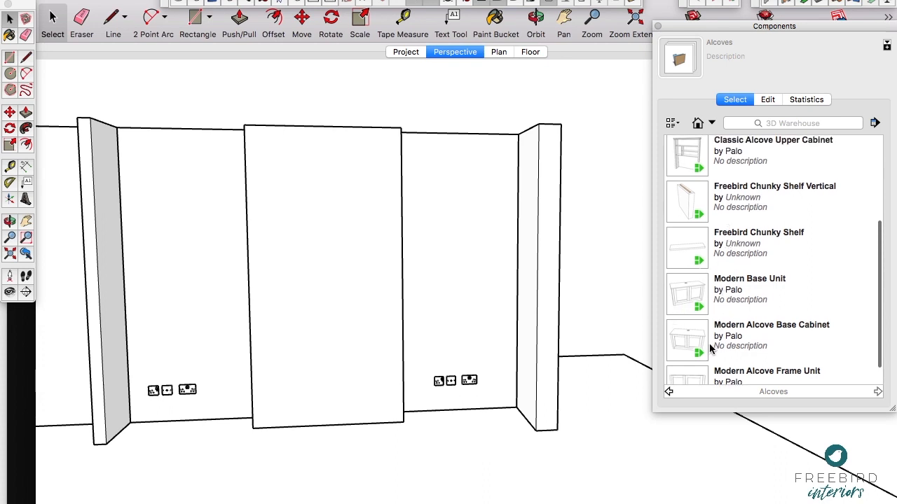
pyautogui.scroll(4, 728, 280)
pyautogui.click(689, 250)
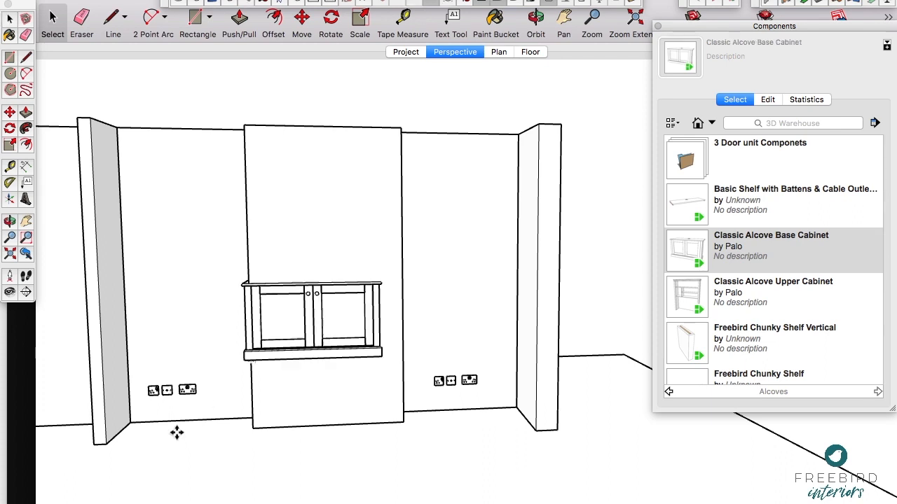
pyautogui.click(115, 446)
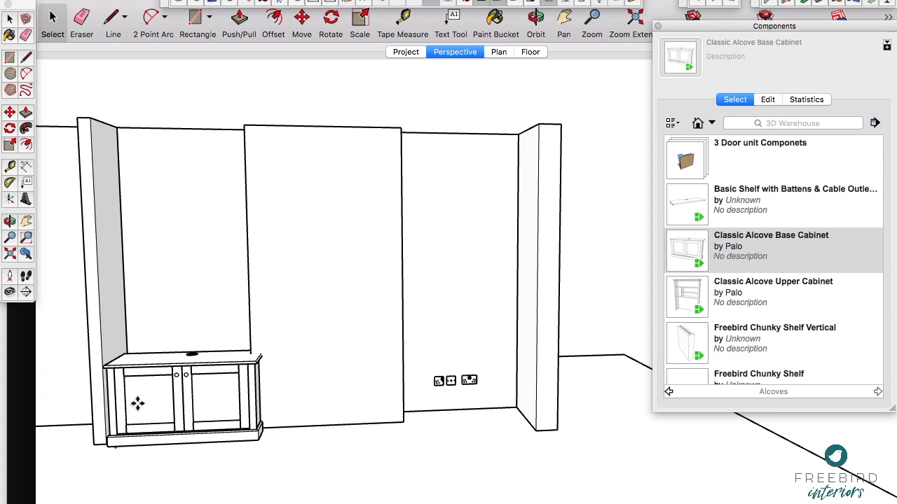
pyautogui.click(151, 362)
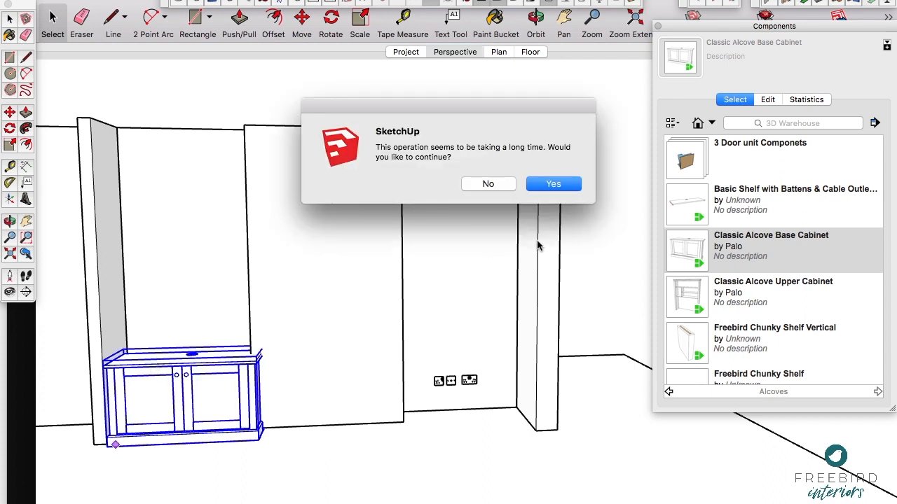
pyautogui.click(560, 182)
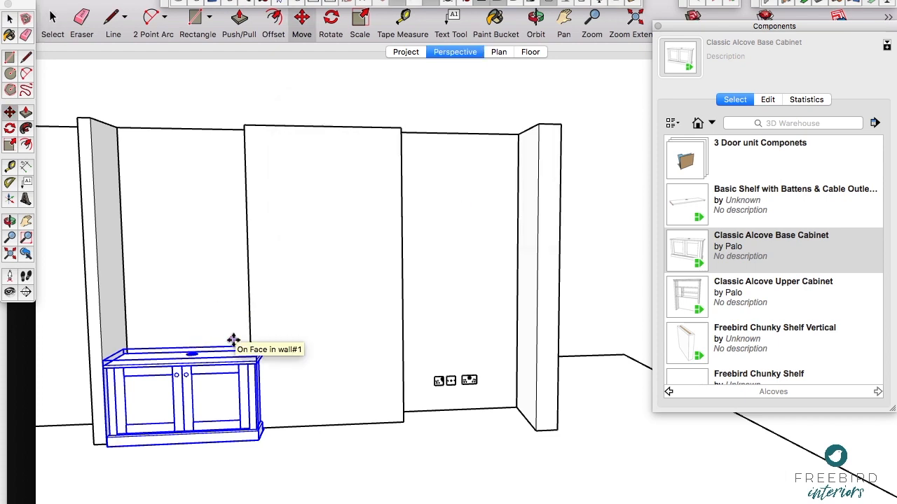
# Step: Move the base cabinet back by its rear bottom corner onto the inner rear corner of the left alcove
pyautogui.keyDown('shift'); pyautogui.moveTo(207, 356); pyautogui.dragTo(324, 225, button='middle'); pyautogui.keyUp('shift')
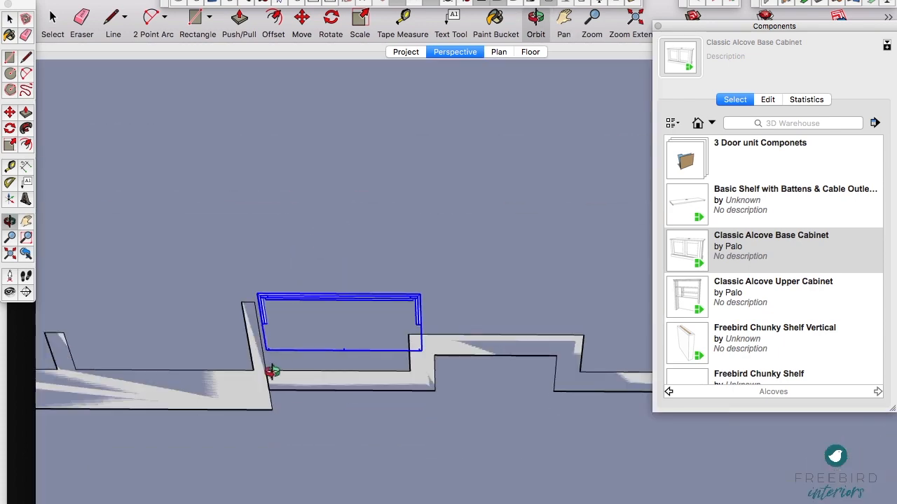
pyautogui.scroll(5, 271, 351)
pyautogui.click(270, 350)
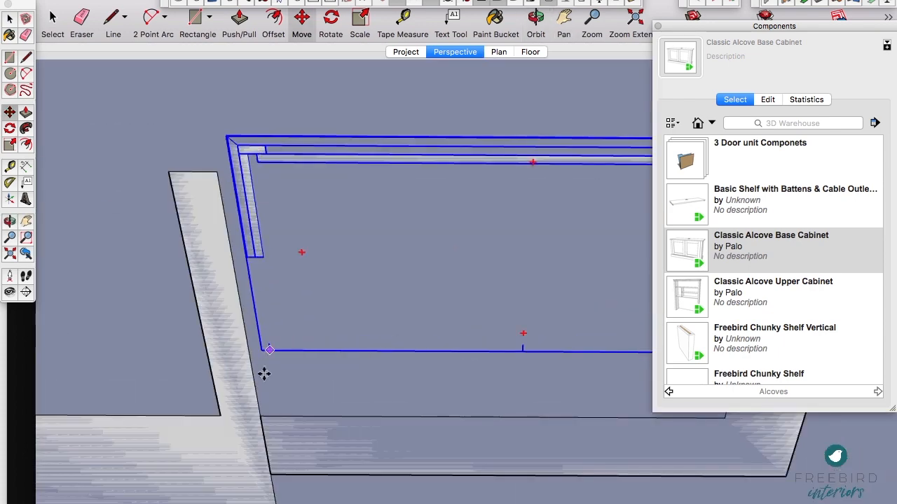
pyautogui.click(260, 417)
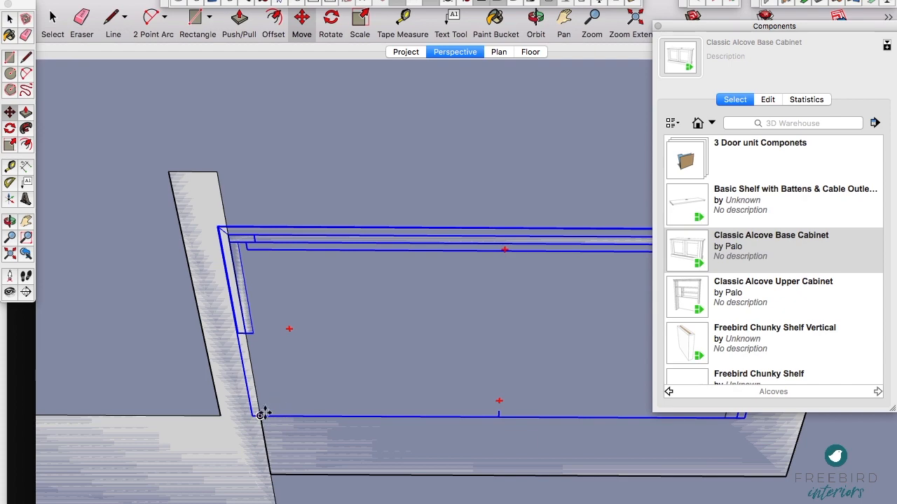
# Step: Set the base cabinet's alcove width to 1170 mm in its CabinetSense component options and apply the change
pyautogui.scroll(-5, 250, 358)
pyautogui.moveTo(418, 173); pyautogui.dragTo(448, 497, button='middle')
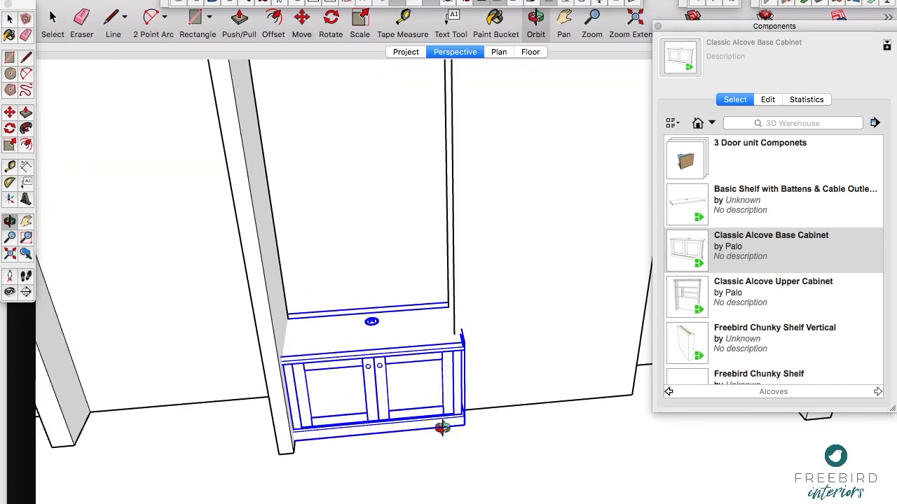
pyautogui.keyDown('shift'); pyautogui.moveTo(434, 334); pyautogui.dragTo(308, 379, button='middle'); pyautogui.keyUp('shift')
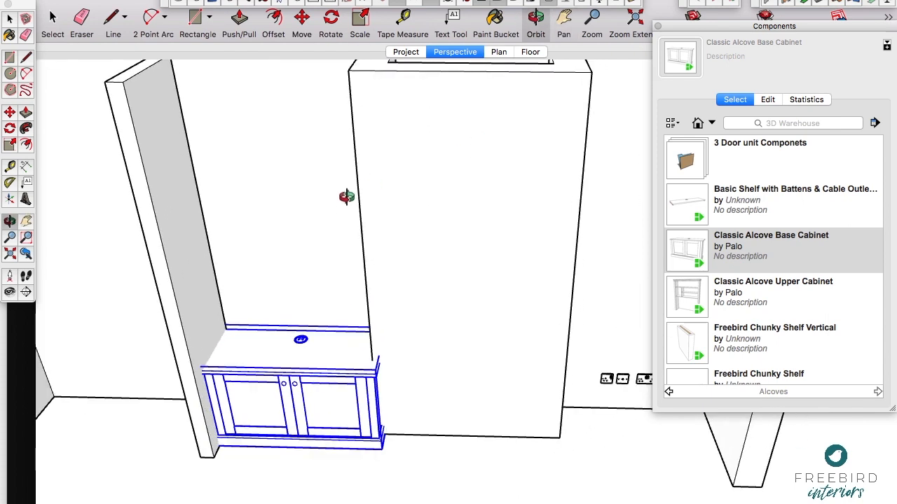
pyautogui.click(583, 4)
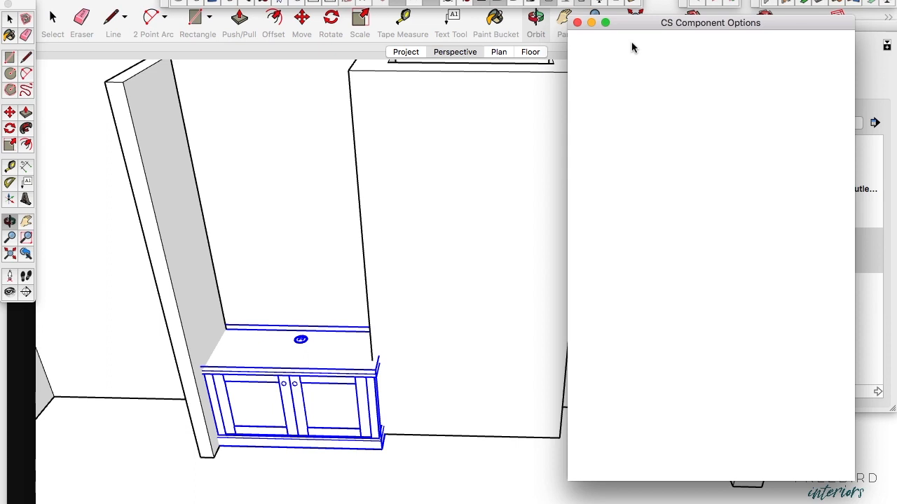
pyautogui.click(800, 197)
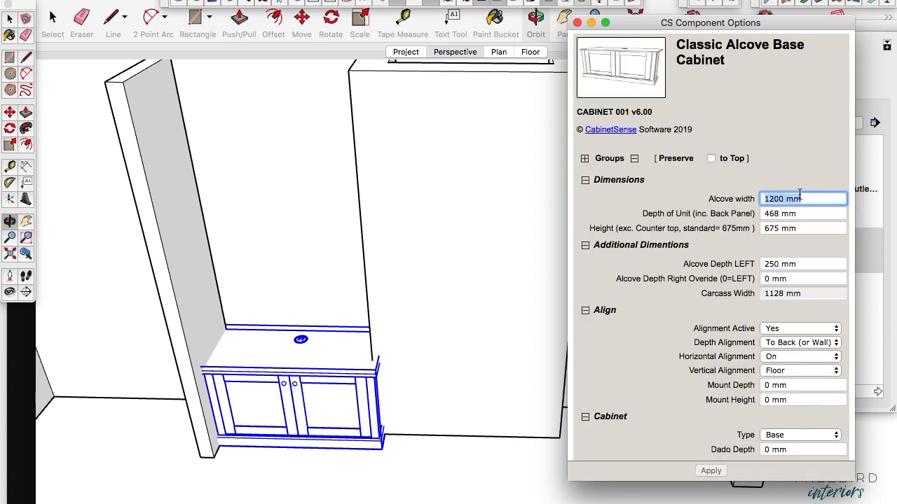
pyautogui.write('1170')
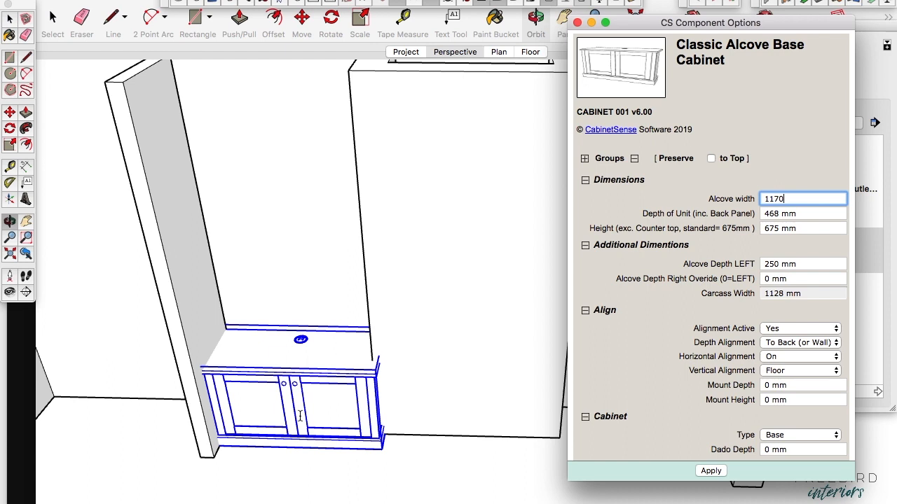
pyautogui.click(560, 184)
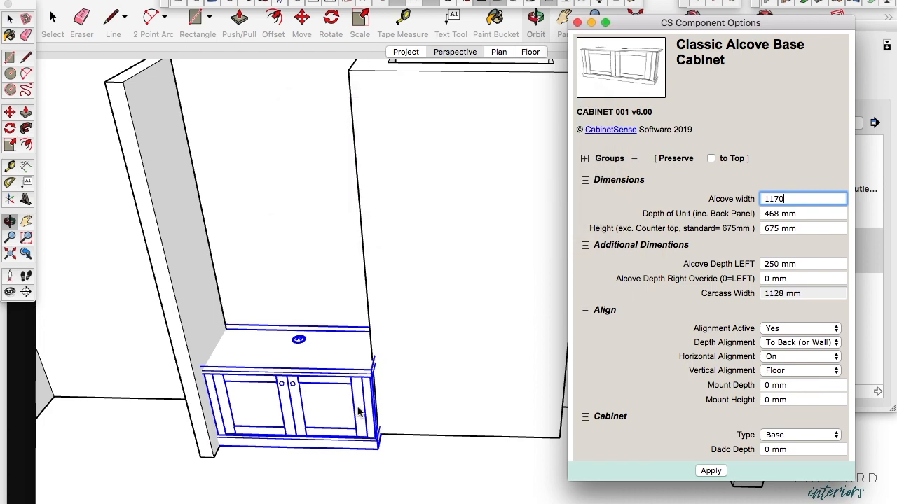
pyautogui.press('Return')
# Step: Open the right cover strip inside the base cabinet, measure its width, and leave the component
pyautogui.scroll(8, 365, 402)
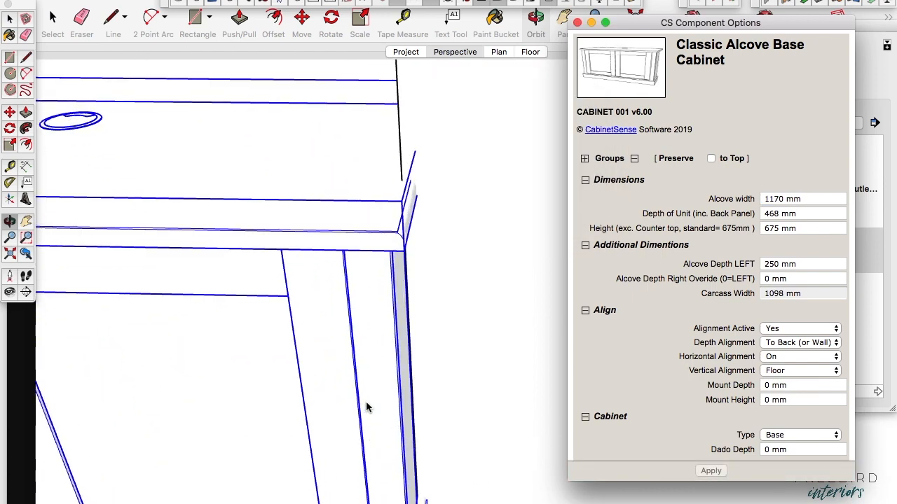
pyautogui.scroll(2, 365, 403)
pyautogui.scroll(-5, 365, 402)
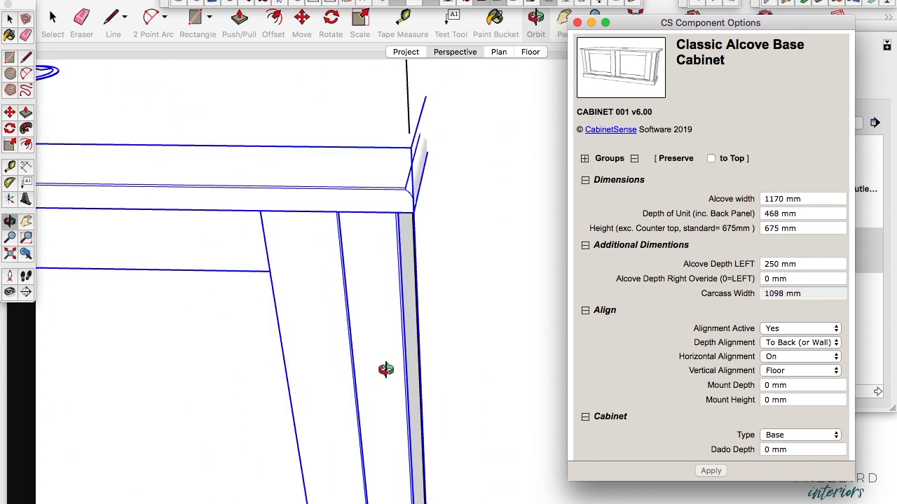
pyautogui.doubleClick(385, 367)
pyautogui.click(384, 367)
pyautogui.scroll(2, 385, 366)
pyautogui.press('t')
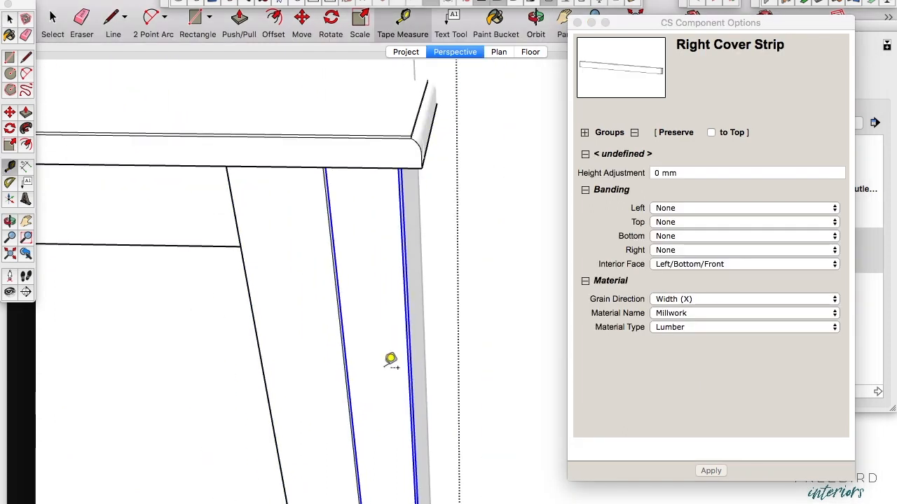
pyautogui.click(343, 334)
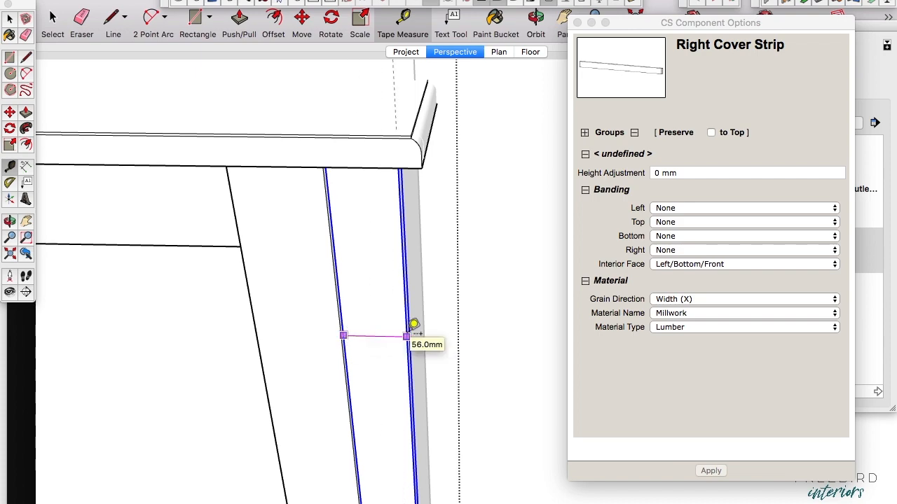
pyautogui.press('Escape')
pyautogui.scroll(-10, 404, 363)
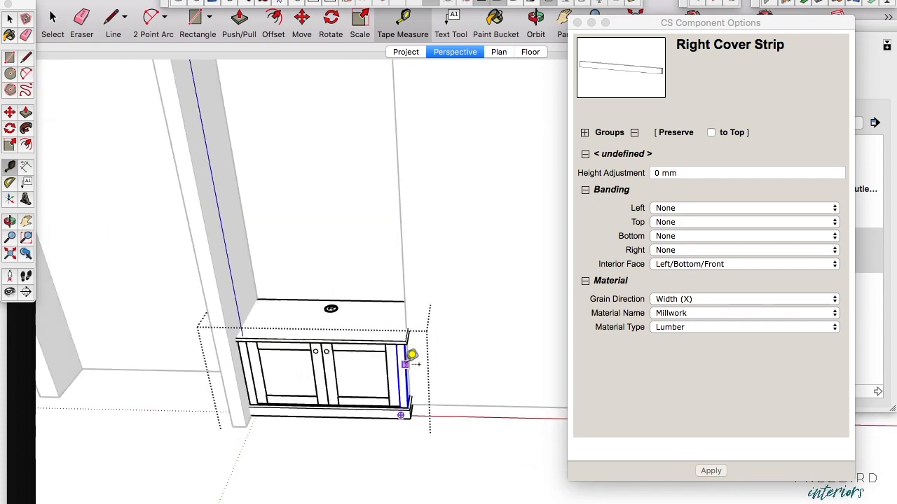
pyautogui.press('space')
pyautogui.click(396, 476)
# Step: Try scaling the base cabinet down to an alcove width of 585 mm, letting the long operation continue
pyautogui.click(390, 393)
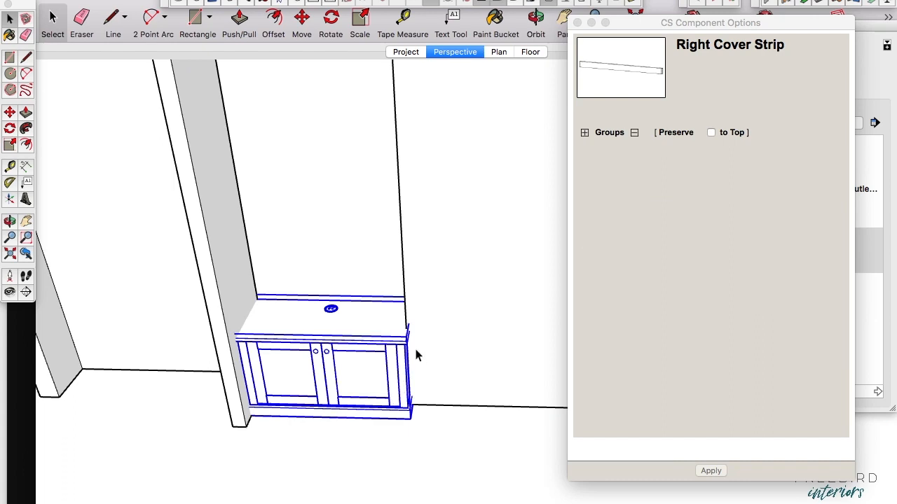
pyautogui.press('s')
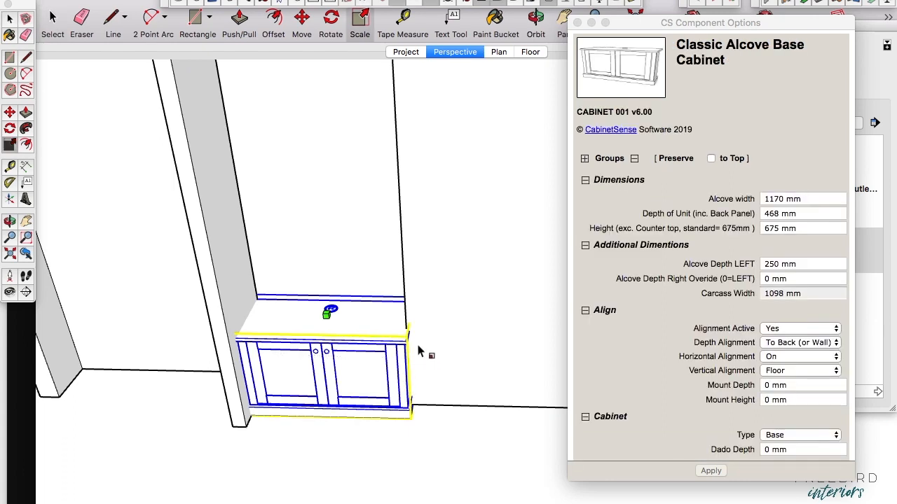
pyautogui.moveTo(414, 356); pyautogui.dragTo(319, 365)
pyautogui.scroll(5, 356, 365)
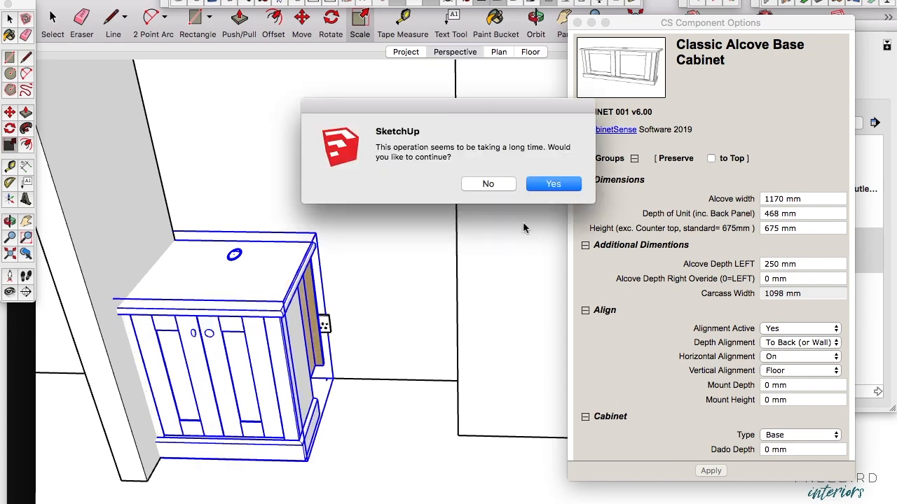
pyautogui.click(553, 183)
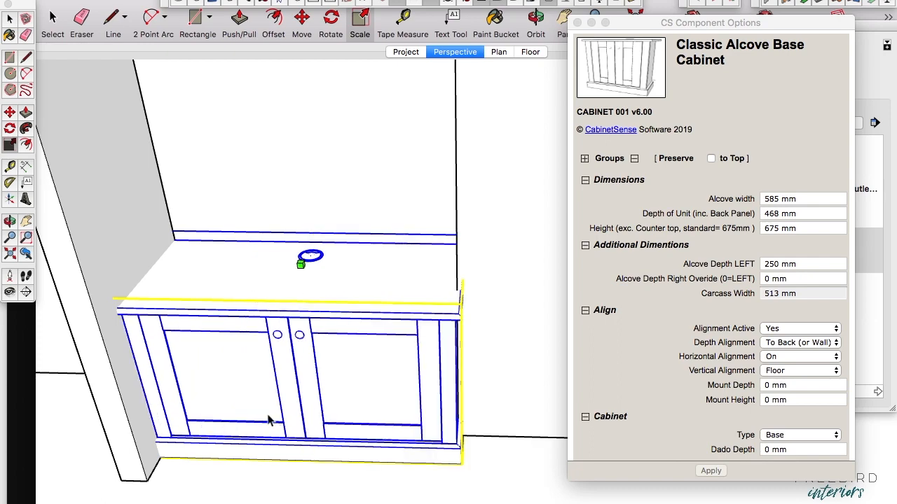
# Step: Copy the base cabinet by its rear bottom corner from the left alcove to the matching rear corner of the right alcove
pyautogui.press('space')
pyautogui.scroll(-5, 284, 311)
pyautogui.moveTo(296, 392); pyautogui.dragTo(311, 100, button='middle')
pyautogui.press('m')
pyautogui.scroll(5, 210, 310)
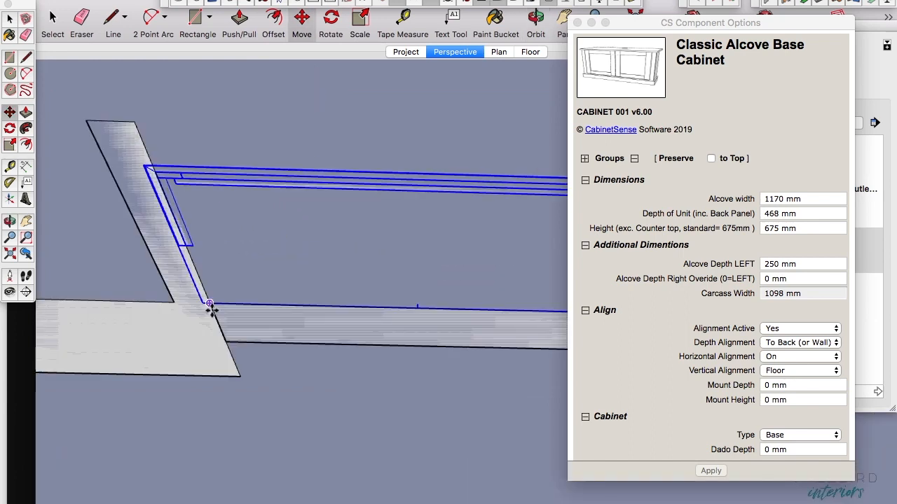
pyautogui.click(209, 303)
pyautogui.scroll(-5, 173, 294)
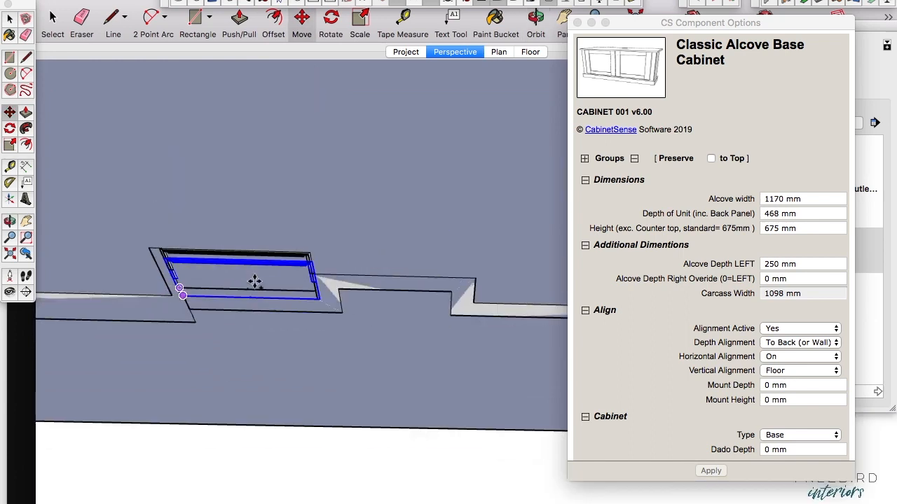
pyautogui.click(479, 303)
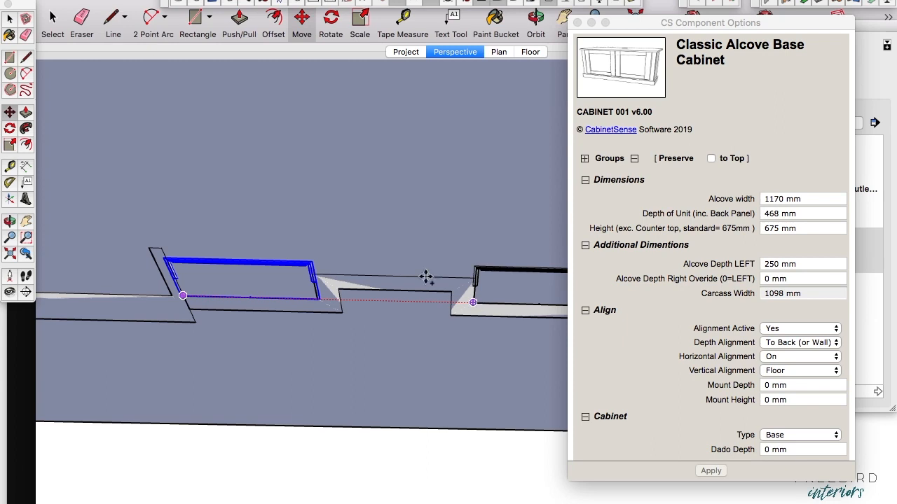
pyautogui.click(426, 276)
# Step: Close the component options and insert the Classic Alcove Upper Cabinet on the left base cabinet's countertop, letting the long operation continue
pyautogui.press('o')
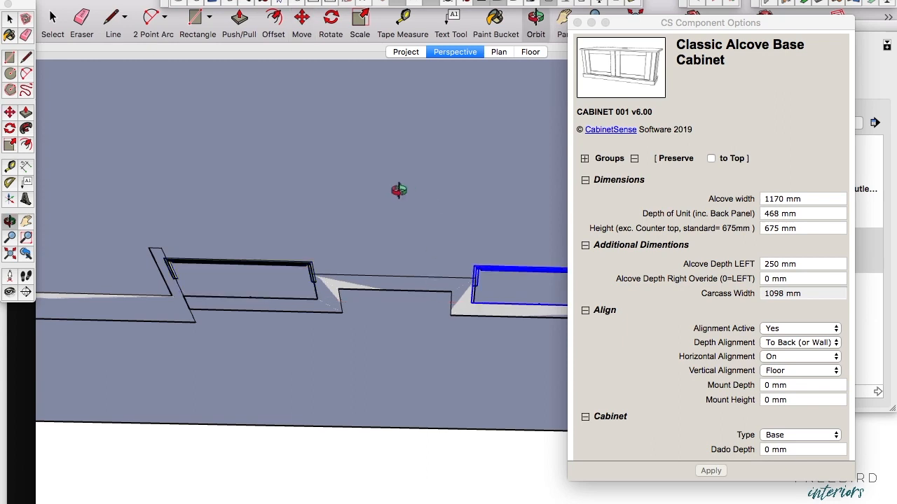
pyautogui.moveTo(400, 189); pyautogui.dragTo(394, 420)
pyautogui.press('h')
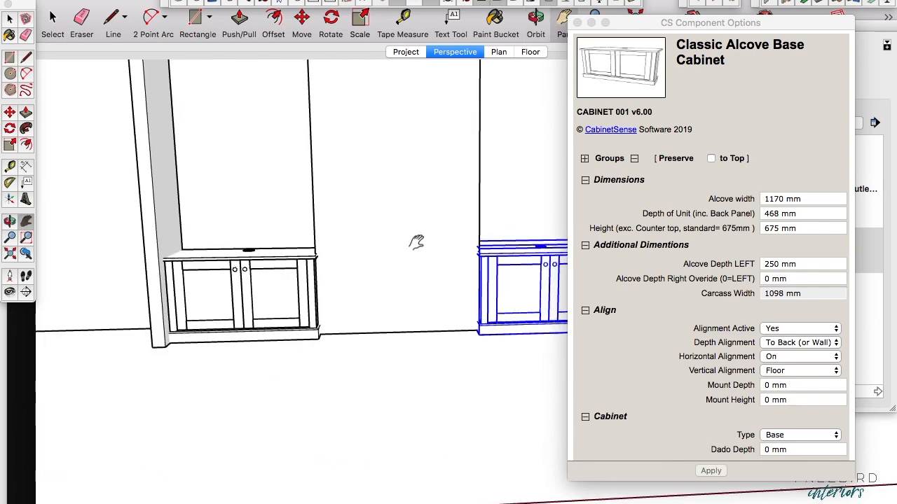
pyautogui.moveTo(418, 240); pyautogui.dragTo(292, 324)
pyautogui.press('o')
pyautogui.moveTo(355, 254); pyautogui.dragTo(316, 250)
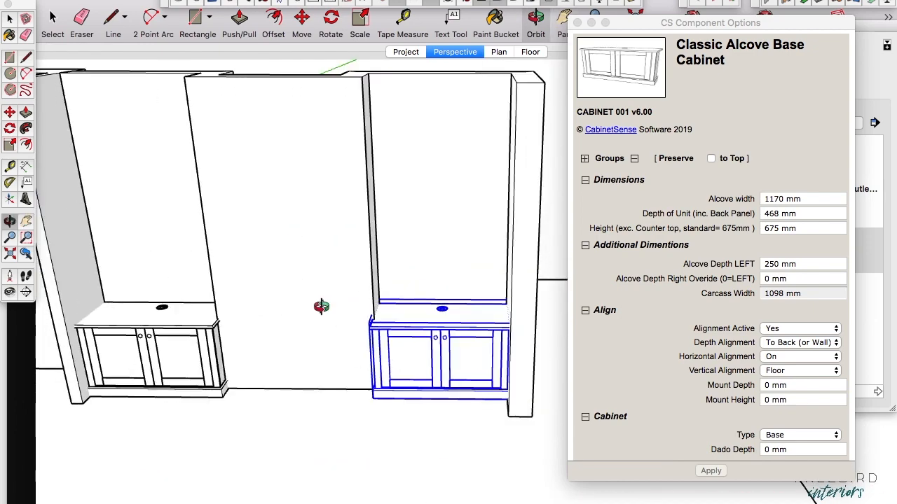
pyautogui.click(577, 22)
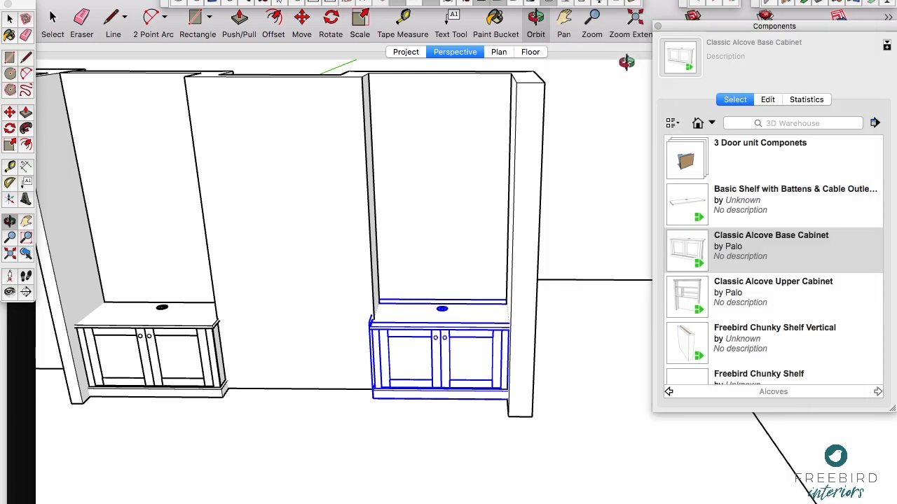
pyautogui.click(687, 297)
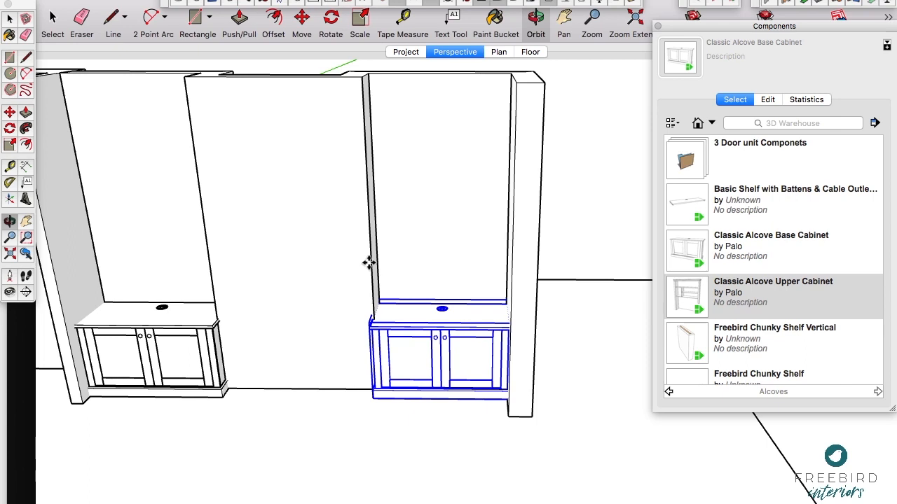
pyautogui.scroll(-3, 376, 262)
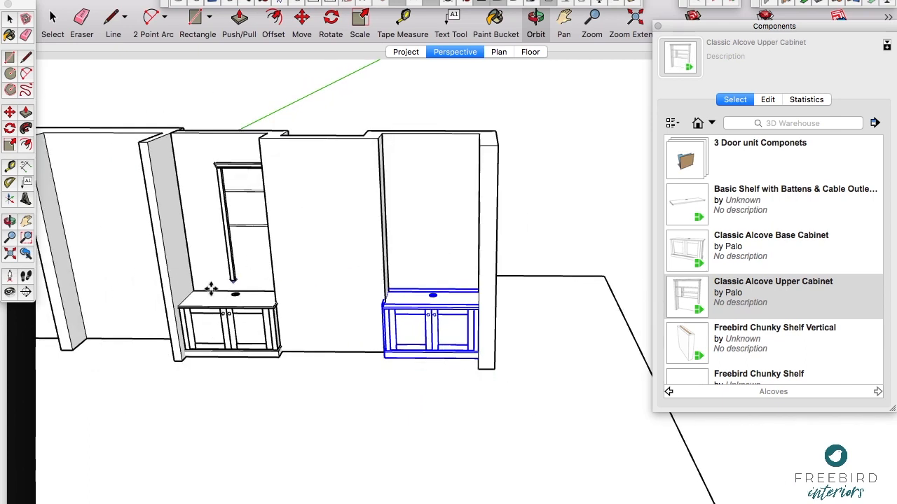
pyautogui.scroll(5, 210, 289)
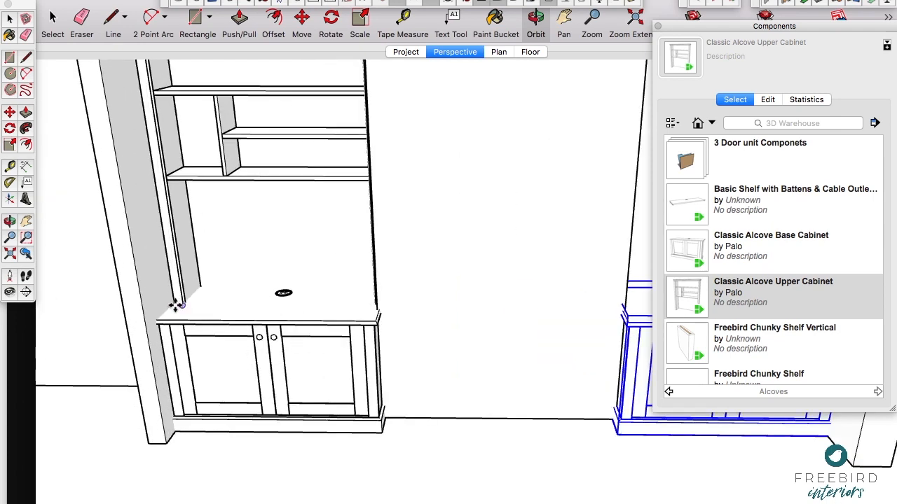
pyautogui.click(177, 309)
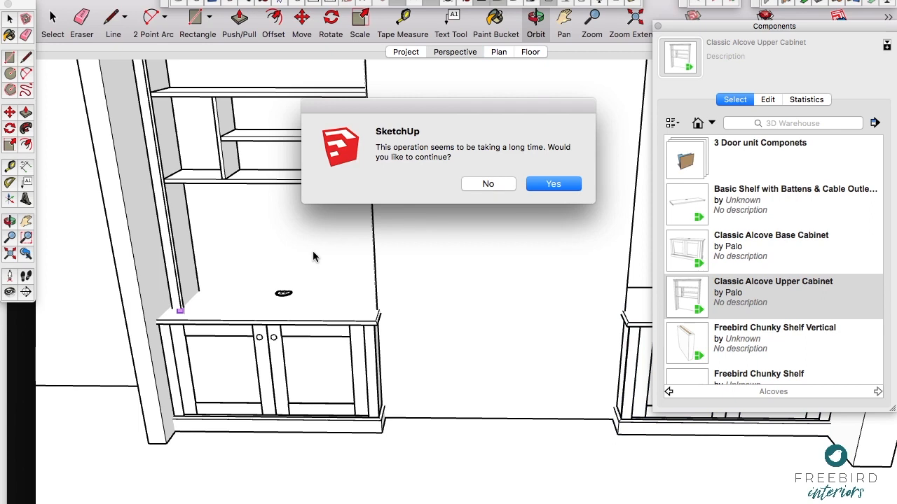
pyautogui.click(552, 183)
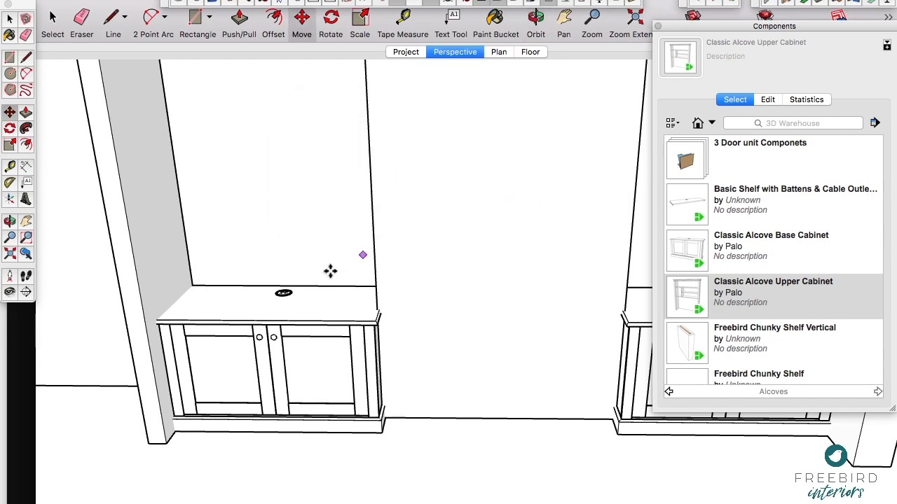
# Step: Move the upper cabinet into the left alcove so that it stands on the base cabinet's countertop
pyautogui.scroll(-6, 322, 282)
pyautogui.moveTo(364, 217); pyautogui.dragTo(336, 262, button='middle')
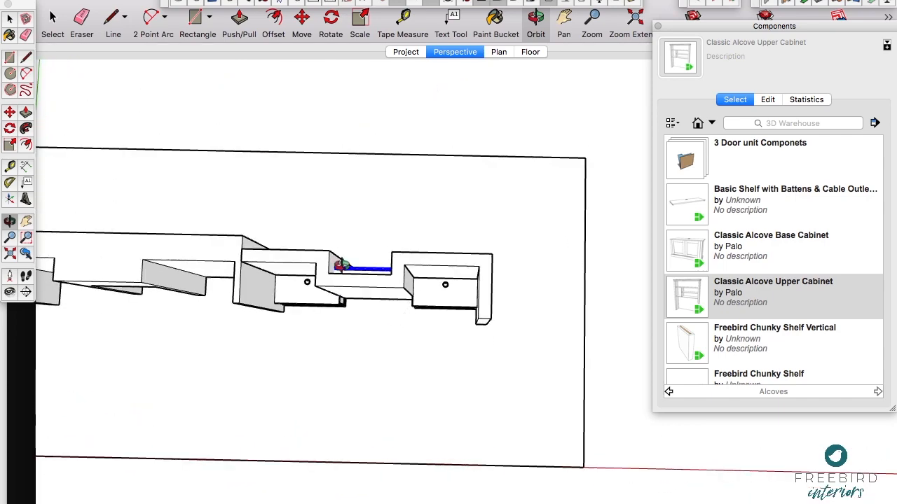
pyautogui.scroll(3, 336, 273)
pyautogui.moveTo(410, 255); pyautogui.dragTo(432, 213, button='middle')
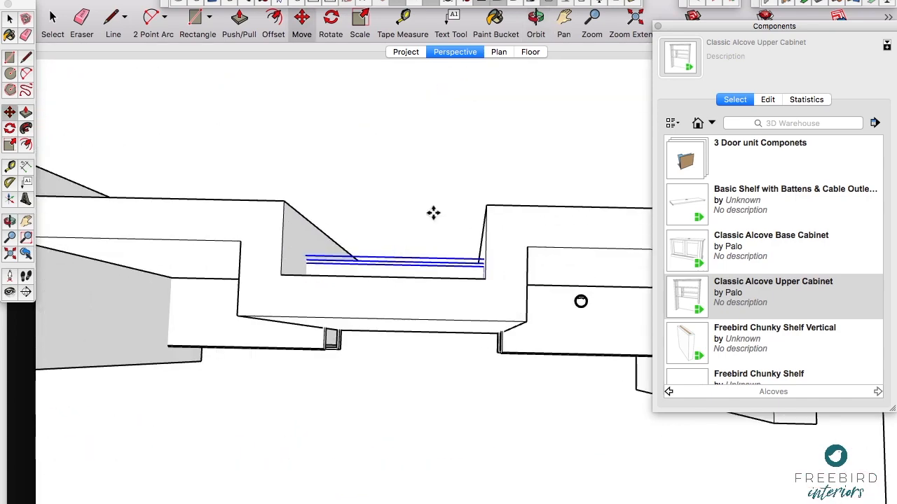
pyautogui.scroll(-3, 429, 177)
pyautogui.scroll(-3, 429, 178)
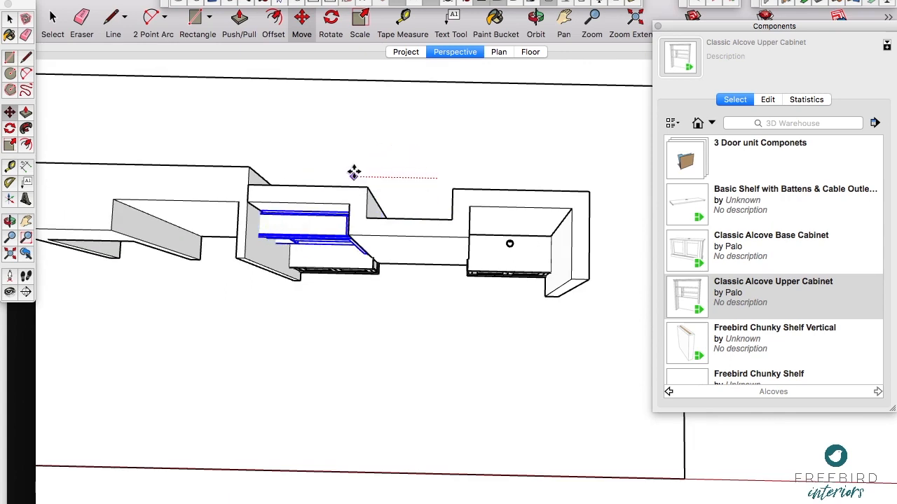
pyautogui.scroll(3, 166, 202)
pyautogui.click(166, 202)
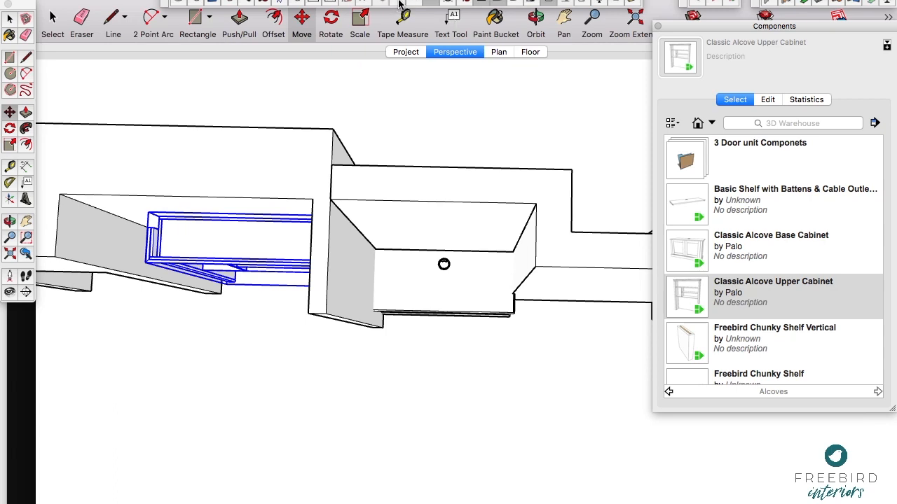
pyautogui.click(297, 107)
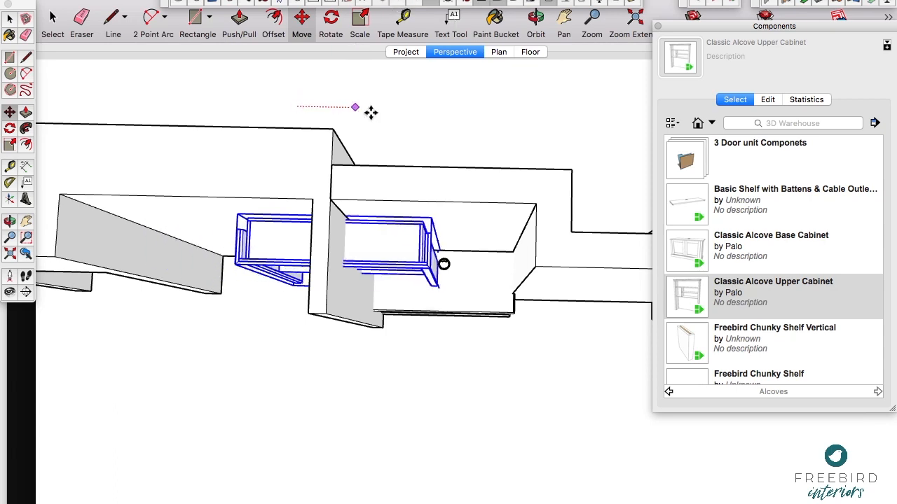
pyautogui.click(425, 107)
pyautogui.moveTo(510, 326); pyautogui.dragTo(510, 241, button='middle')
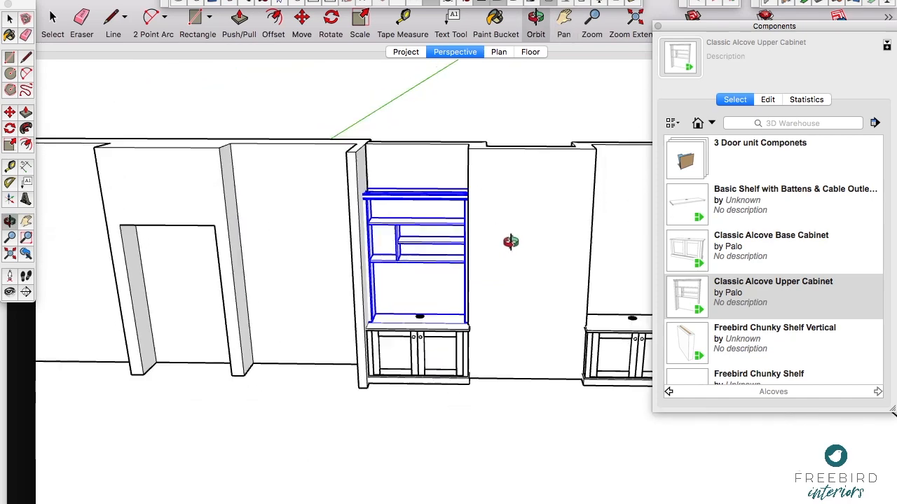
# Step: Open the left alcove's upper cabinet for editing and copy its lowest full-width shelf straight down into the open bay above the countertop
pyautogui.click(146, 205)
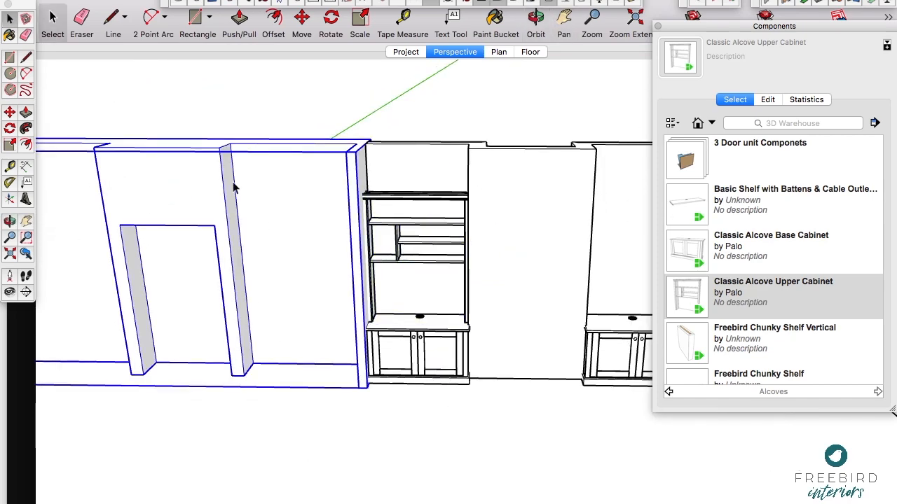
pyautogui.click(421, 95)
pyautogui.scroll(5, 426, 262)
pyautogui.click(425, 194)
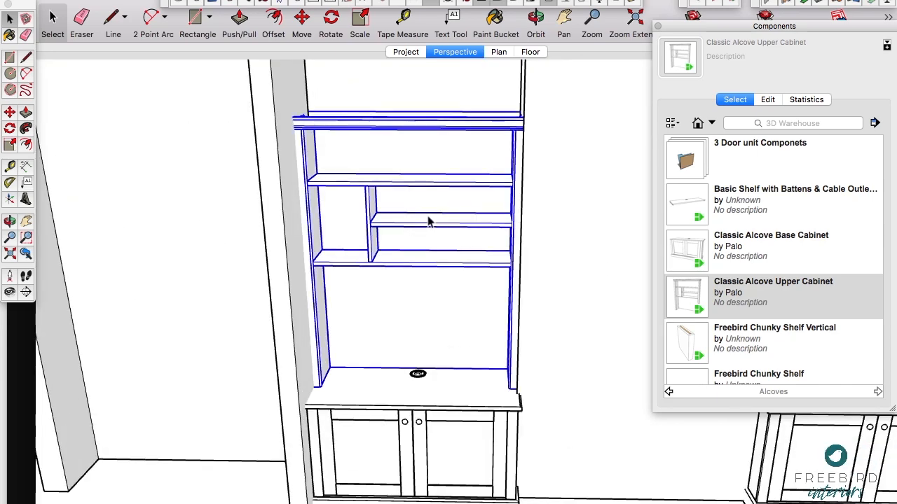
pyautogui.doubleClick(439, 231)
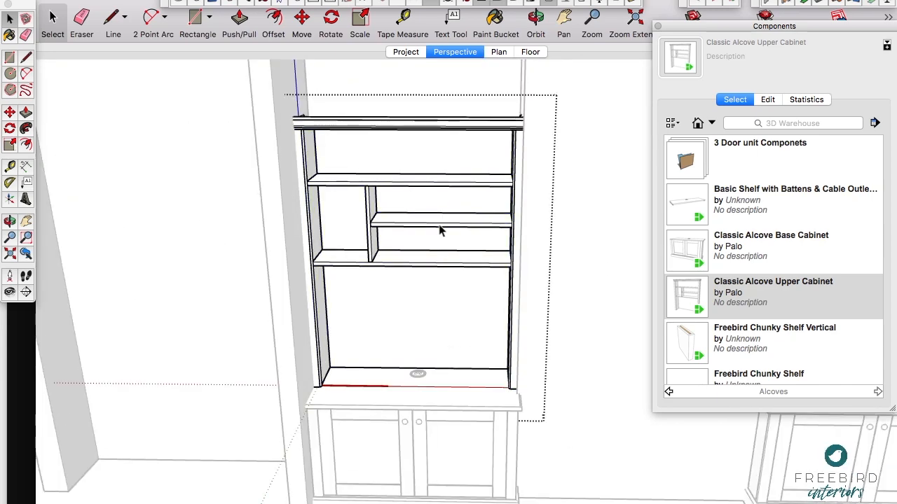
pyautogui.click(424, 267)
pyautogui.press('m')
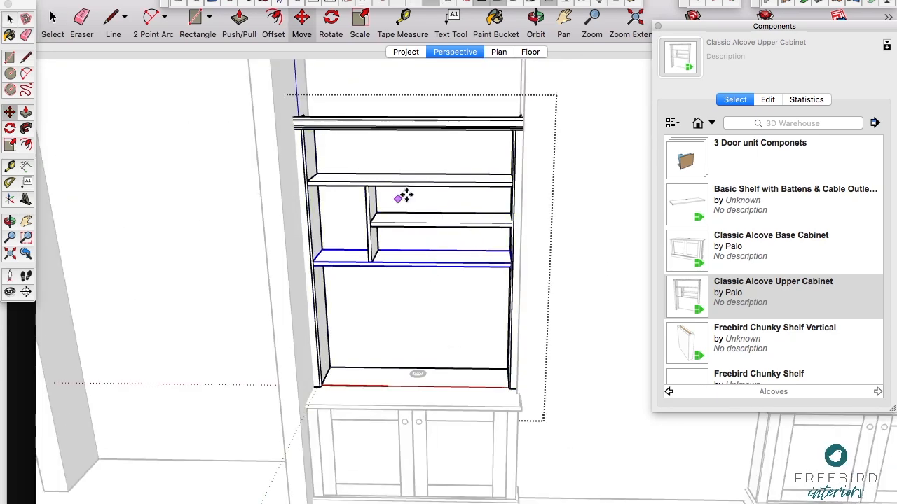
pyautogui.click(426, 293)
pyautogui.press('alt')
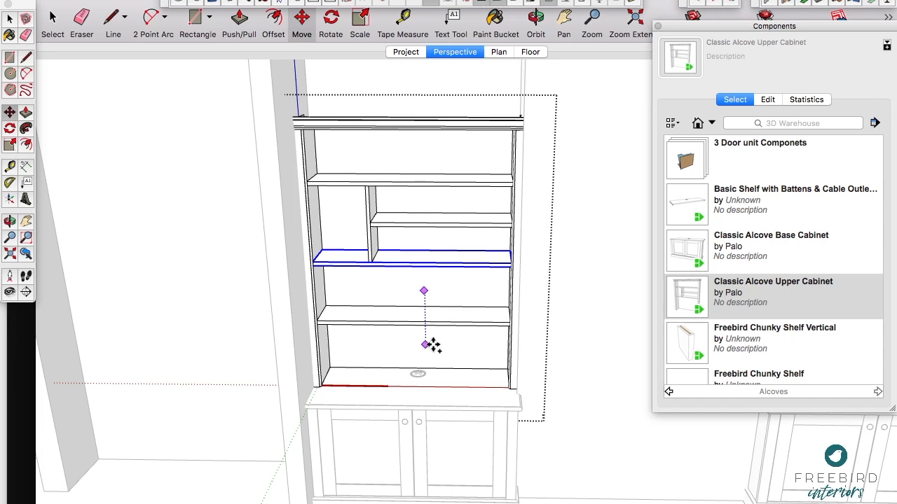
pyautogui.click(433, 345)
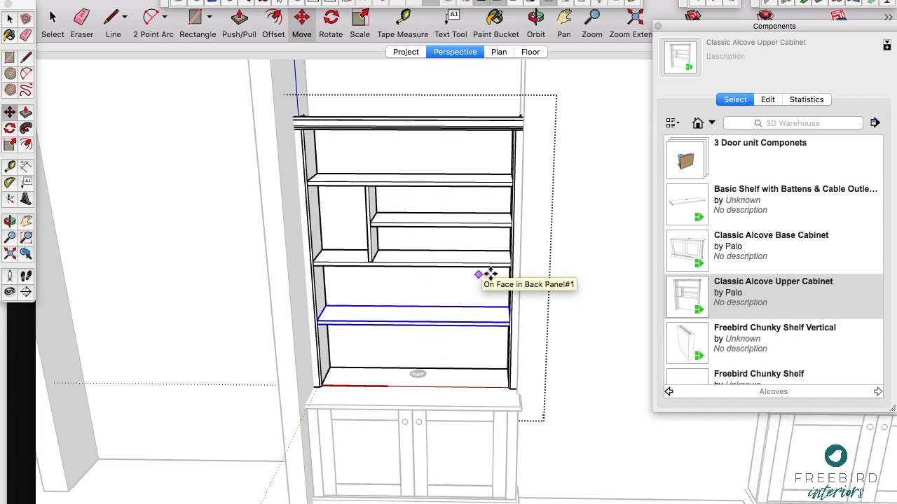
# Step: Copy the vertical divider into the bay between the top shelf and the short shelf, splitting that bay in two
pyautogui.press('space')
pyautogui.click(372, 213)
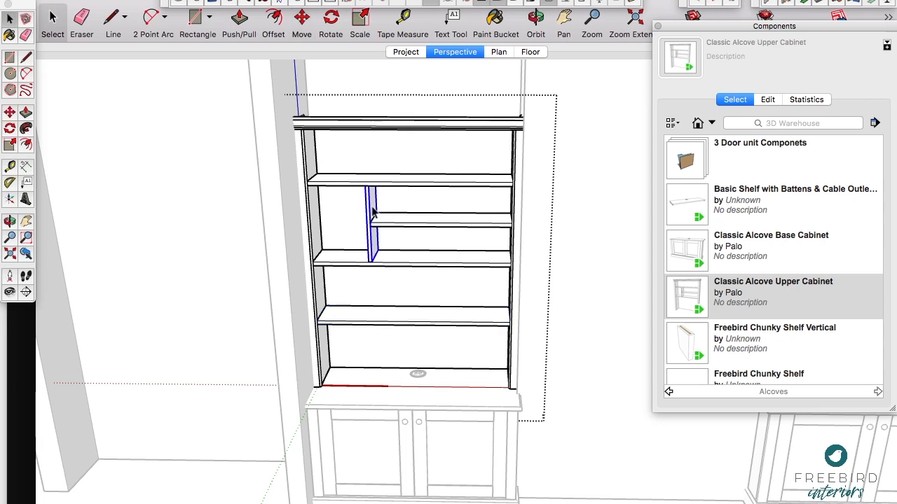
pyautogui.press('m')
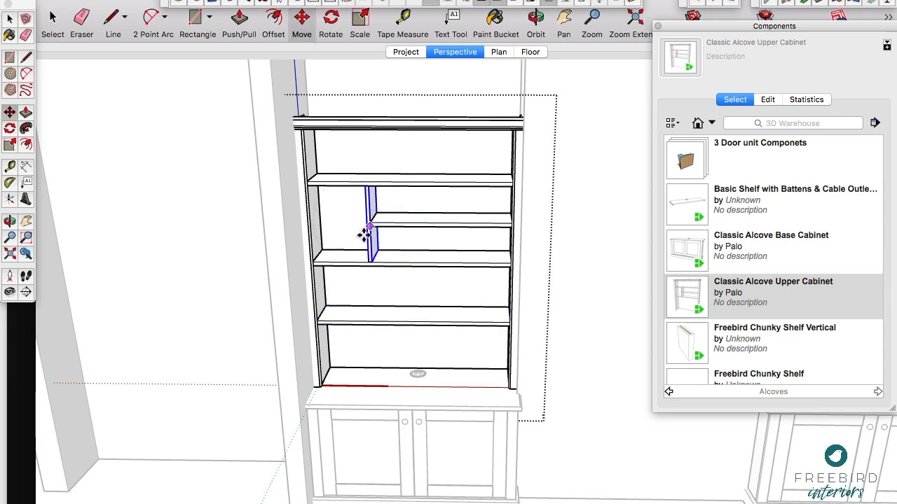
pyautogui.click(367, 233)
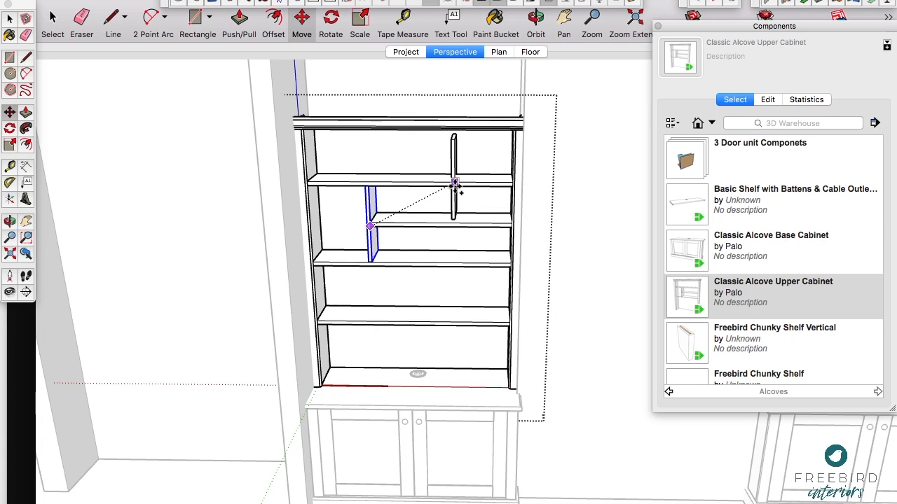
pyautogui.click(455, 186)
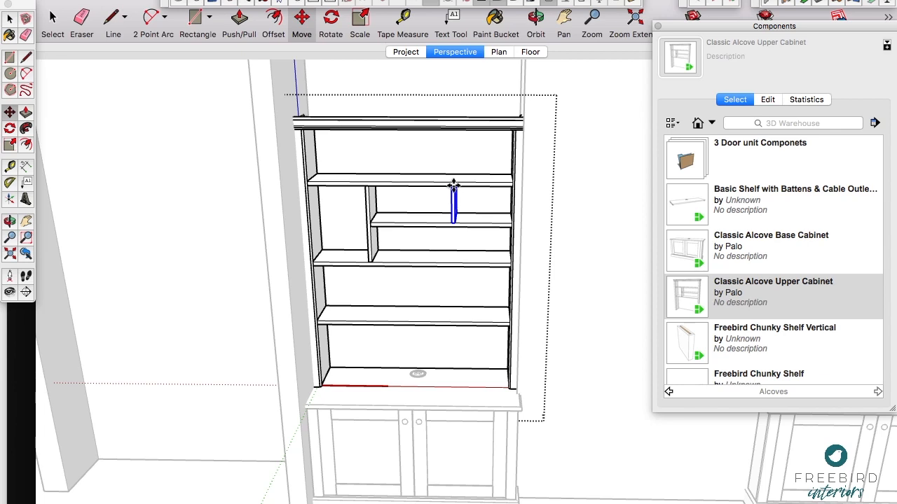
# Step: Copy the lowest full-width shelf up into the narrow compartment between the cabinet's left side and the vertical divider
pyautogui.scroll(1, 456, 208)
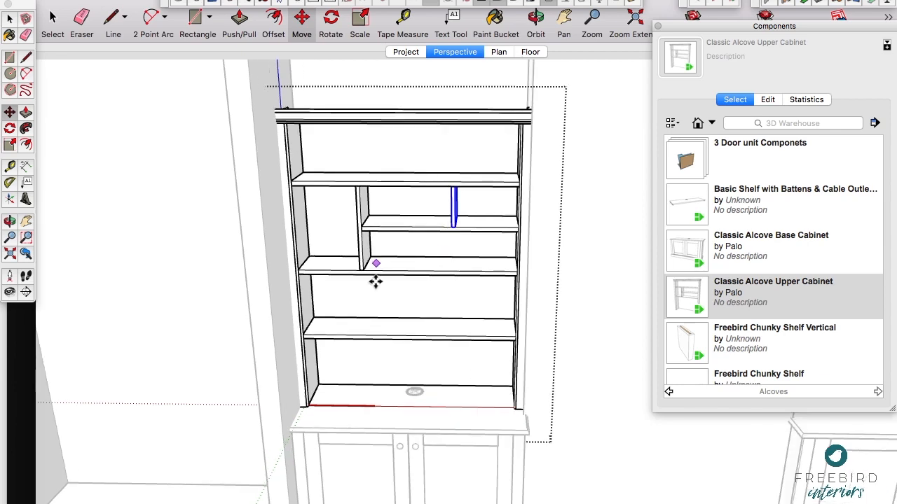
pyautogui.press('space')
pyautogui.click(401, 342)
pyautogui.press('m')
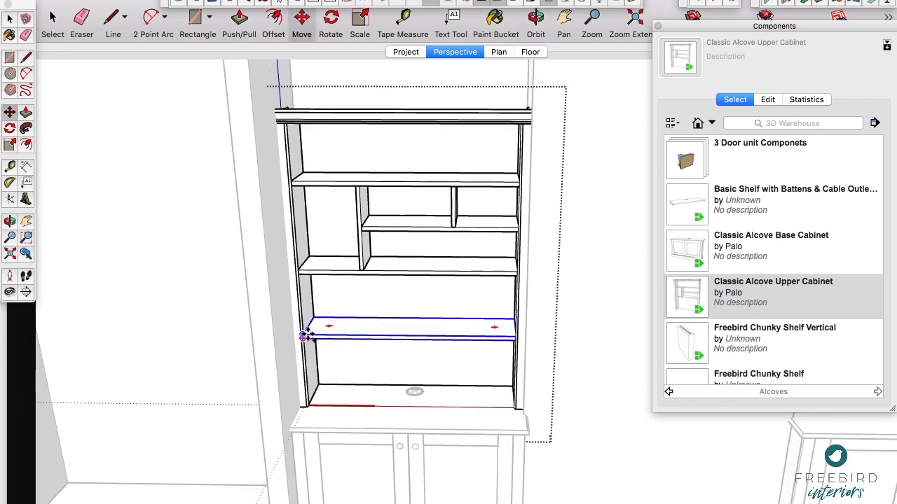
pyautogui.scroll(3, 319, 242)
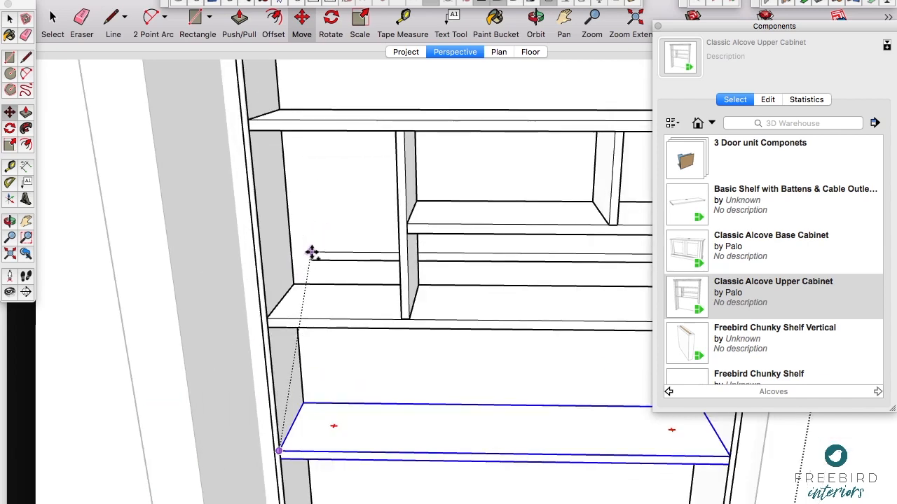
pyautogui.click(311, 253)
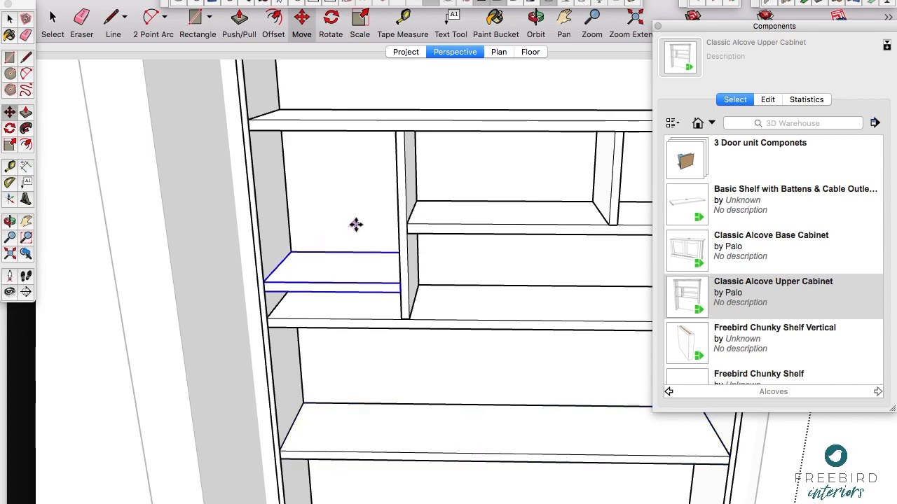
# Step: In the lowest shelf's component options, set the position reference to From Bottom and the distance to 500 mm, apply, and close the options
pyautogui.scroll(-6, 356, 224)
pyautogui.press('space')
pyautogui.click(425, 304)
pyautogui.click(587, 3)
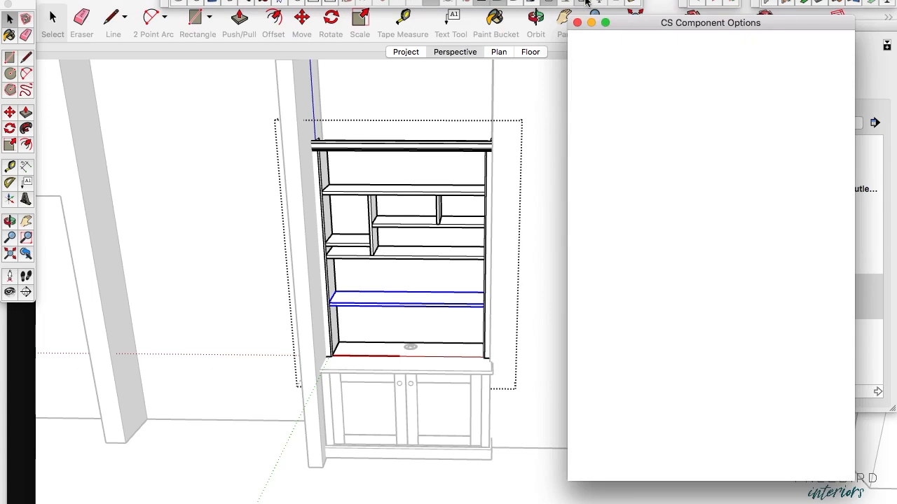
pyautogui.moveTo(663, 21); pyautogui.dragTo(593, 20)
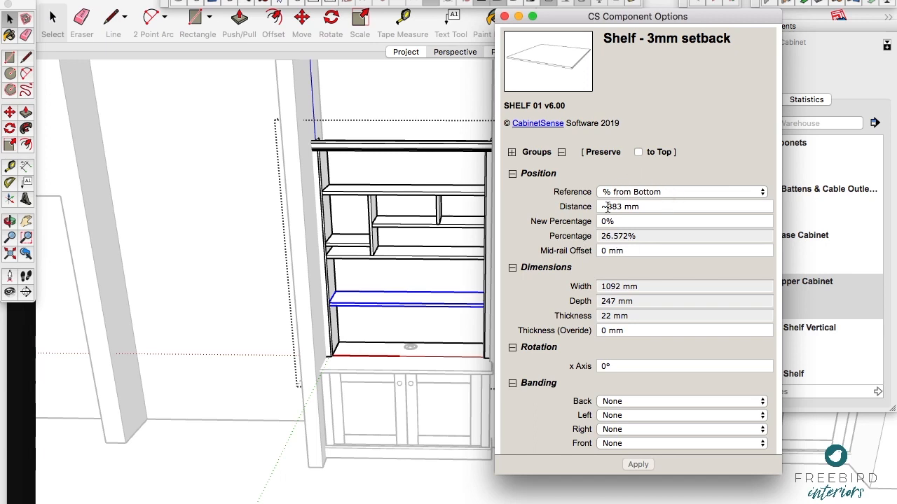
pyautogui.scroll(-2, 607, 206)
pyautogui.scroll(2, 607, 207)
pyautogui.click(634, 192)
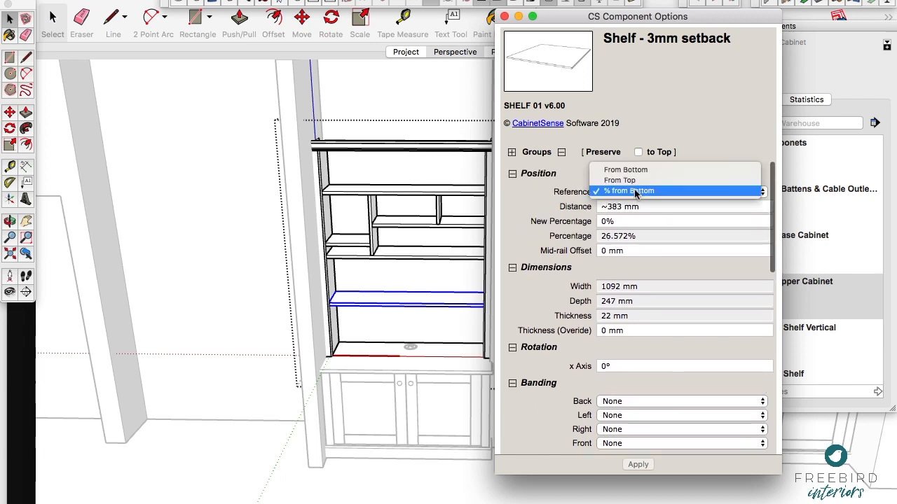
pyautogui.click(632, 172)
pyautogui.click(626, 206)
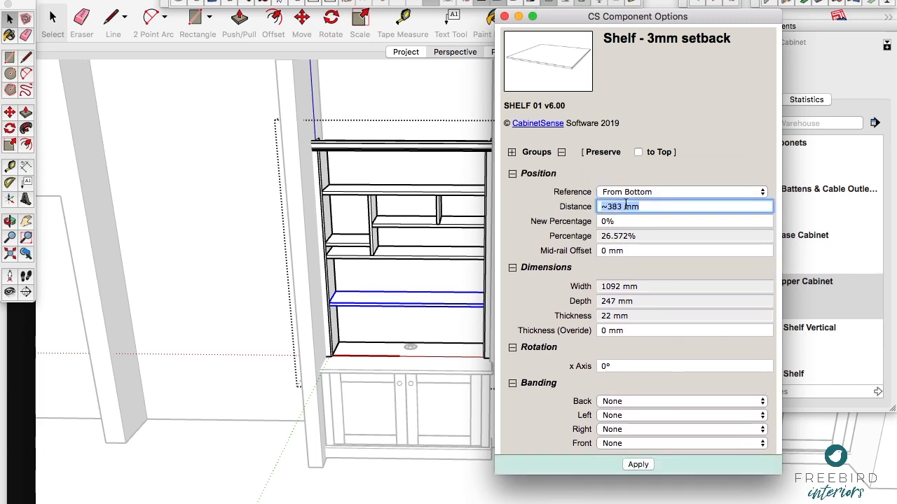
pyautogui.write('500')
pyautogui.click(638, 465)
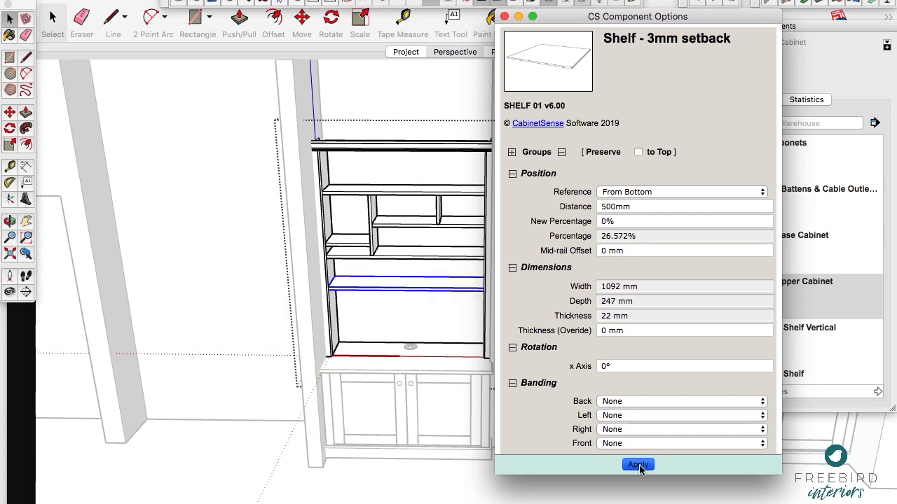
pyautogui.click(504, 15)
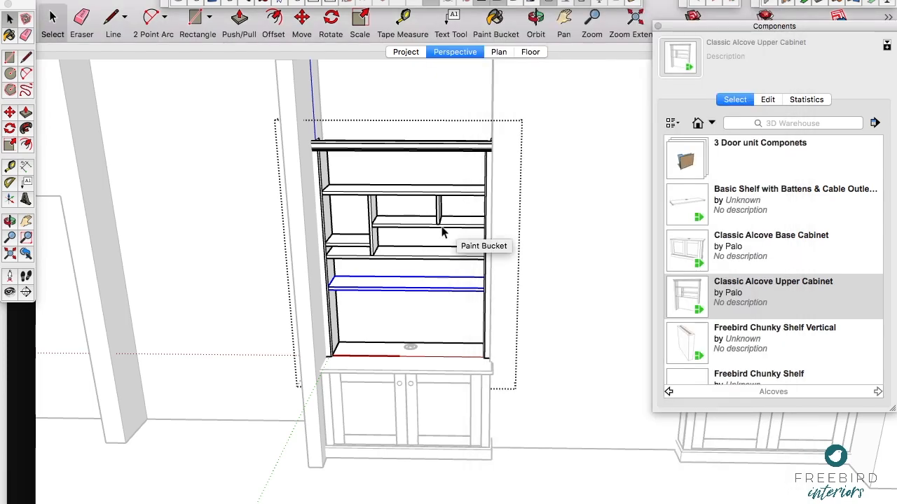
# Step: Leave the upper cabinet's editing context and swing open both doors of the left alcove's base cabinet with the Interact tool
pyautogui.scroll(3, 435, 232)
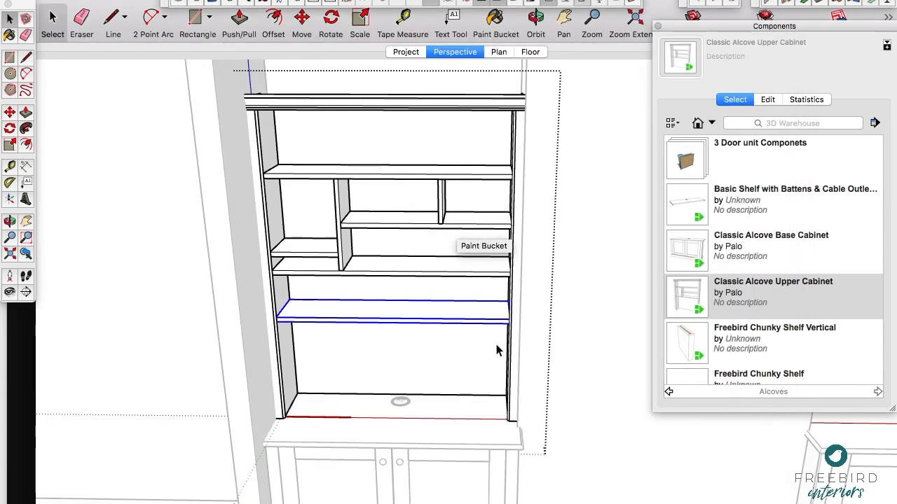
pyautogui.scroll(-2, 423, 231)
pyautogui.click(592, 282)
pyautogui.moveTo(455, 372)
pyautogui.keyDown('shift'); pyautogui.mouseDown(button='middle')
pyautogui.moveTo(370, 290)
pyautogui.moveTo(349, 288)
pyautogui.mouseUp(button='middle'); pyautogui.keyUp('shift')
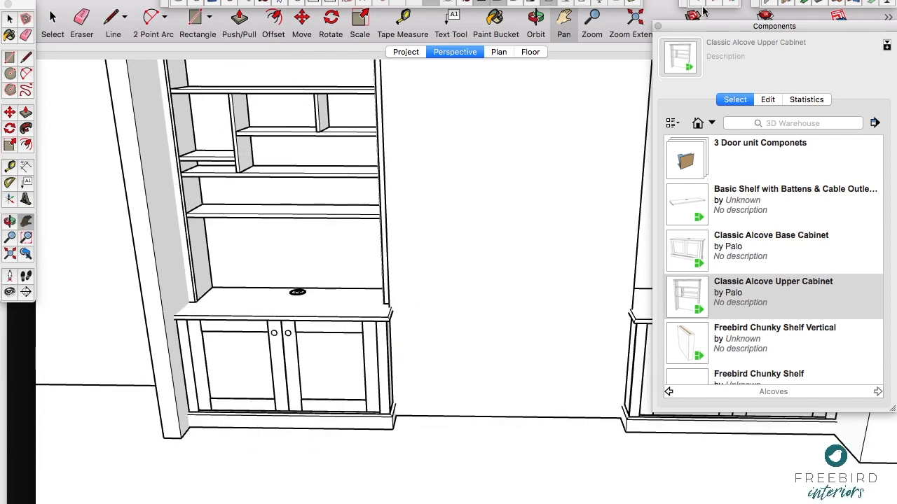
pyautogui.click(280, 371)
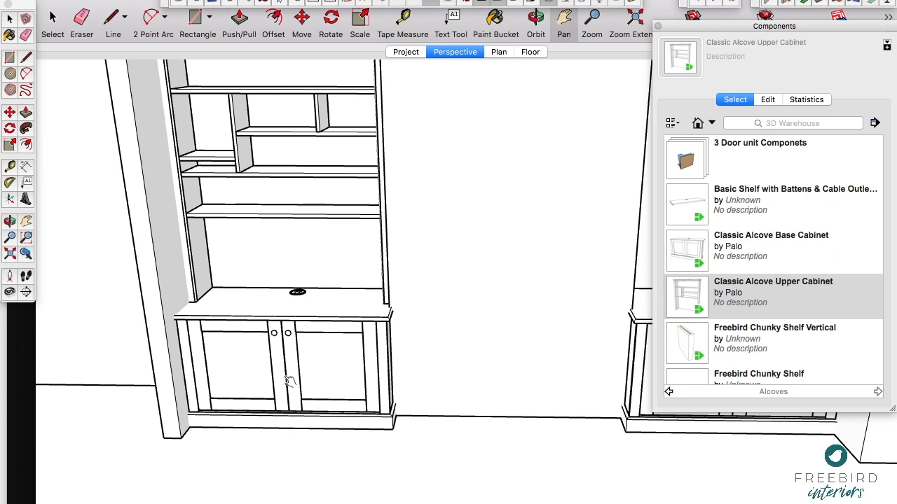
pyautogui.click(289, 380)
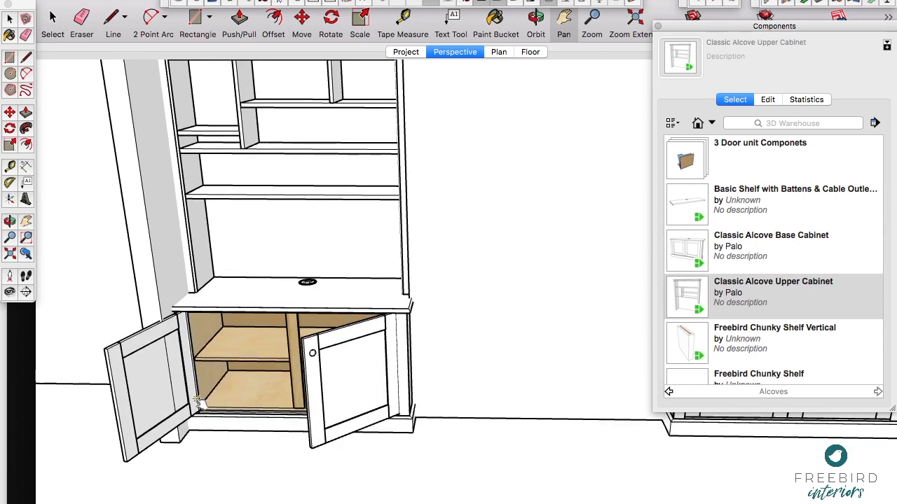
# Step: Cycle the left base cabinet's doors through their open states and switch them to the moulded-panel style, leaving only the right door open
pyautogui.scroll(2, 198, 401)
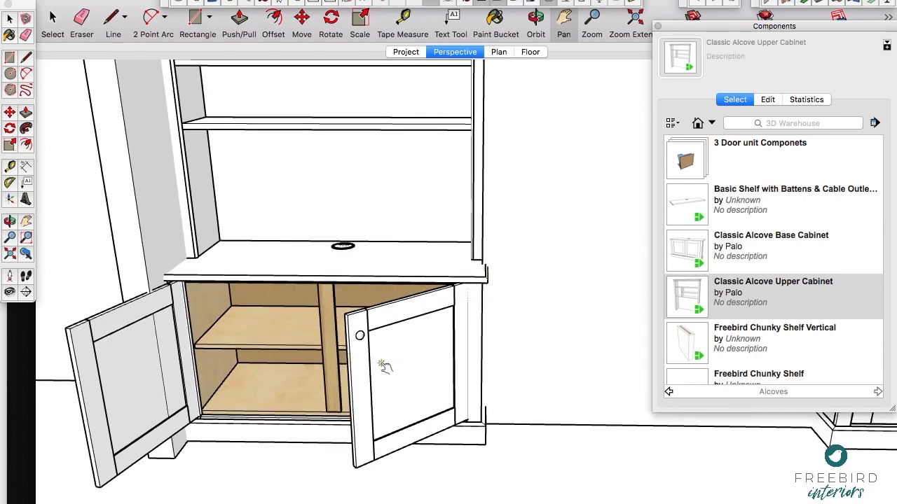
pyautogui.scroll(3, 384, 365)
pyautogui.scroll(1, 384, 365)
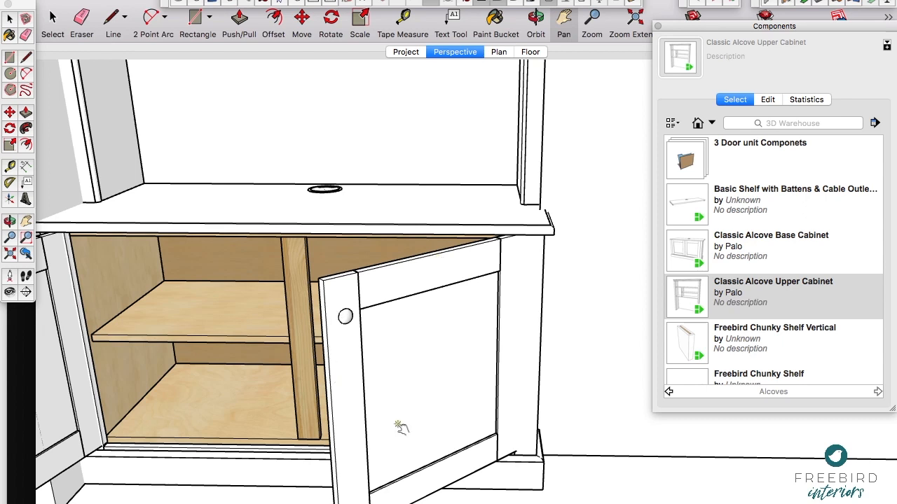
pyautogui.scroll(-4, 475, 250)
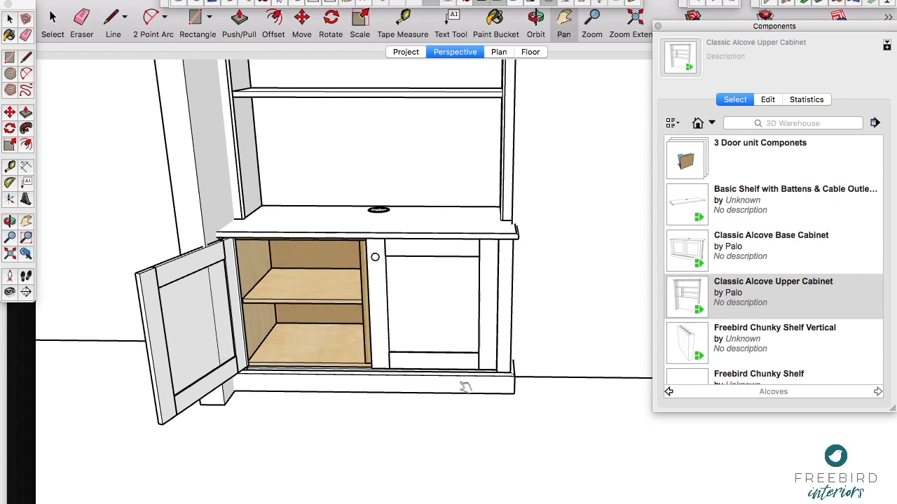
pyautogui.click(481, 302)
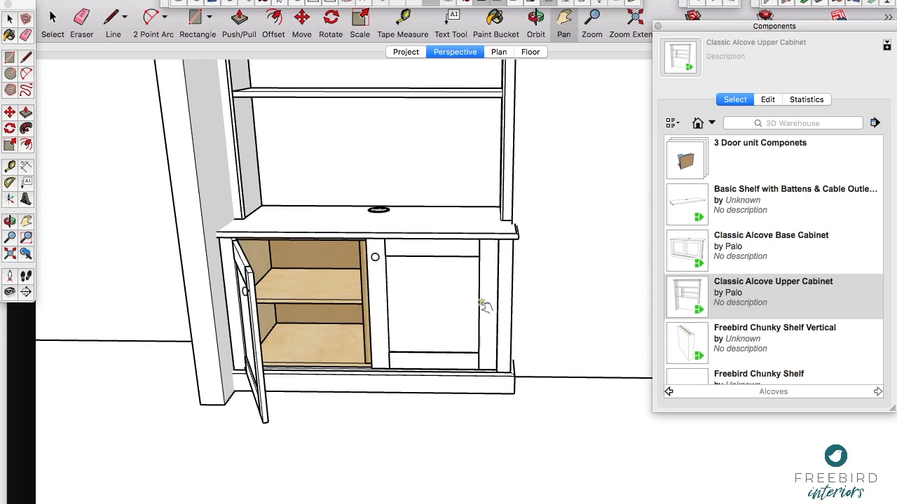
pyautogui.click(484, 305)
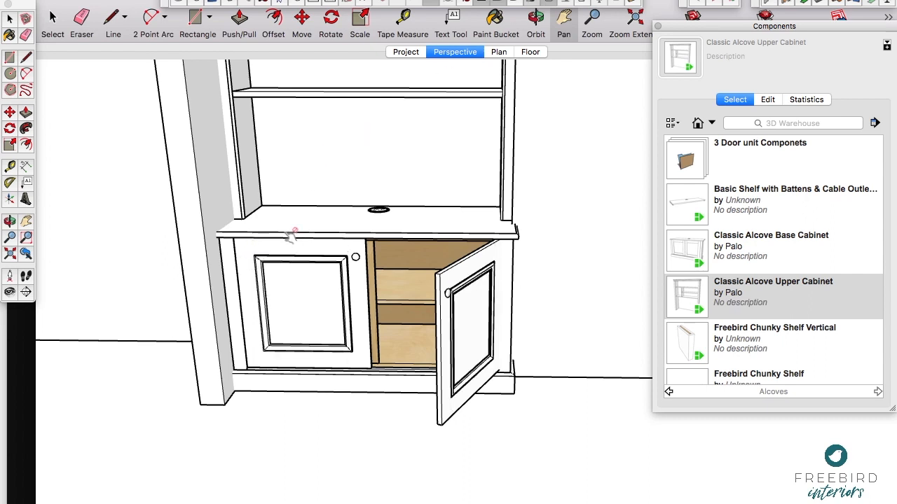
pyautogui.scroll(5, 306, 265)
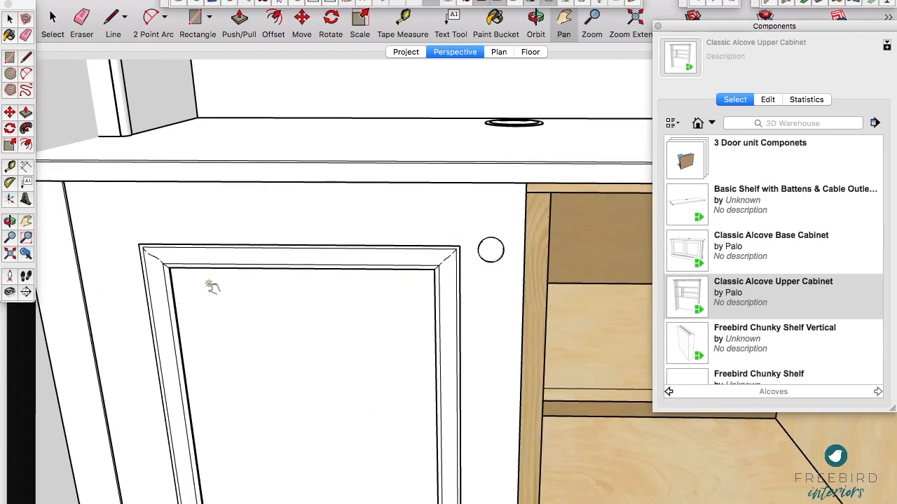
pyautogui.scroll(-5, 351, 250)
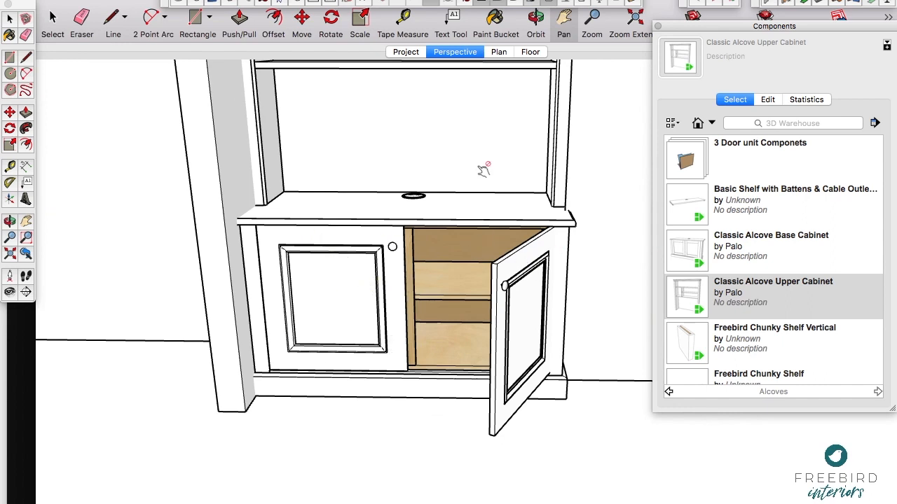
# Step: Delete the upper cabinet from the left alcove and browse the Alcoves component collection for another unit
pyautogui.scroll(-5, 329, 293)
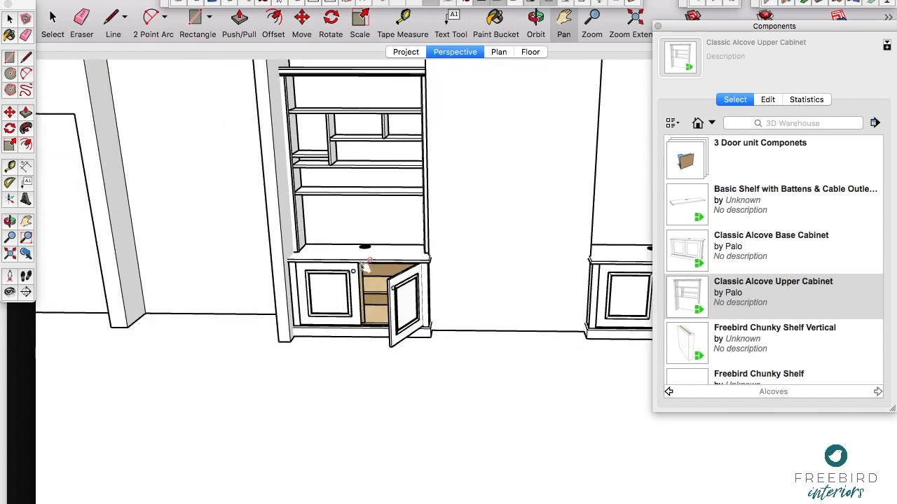
pyautogui.press('space')
pyautogui.click(378, 167)
pyautogui.press('Delete')
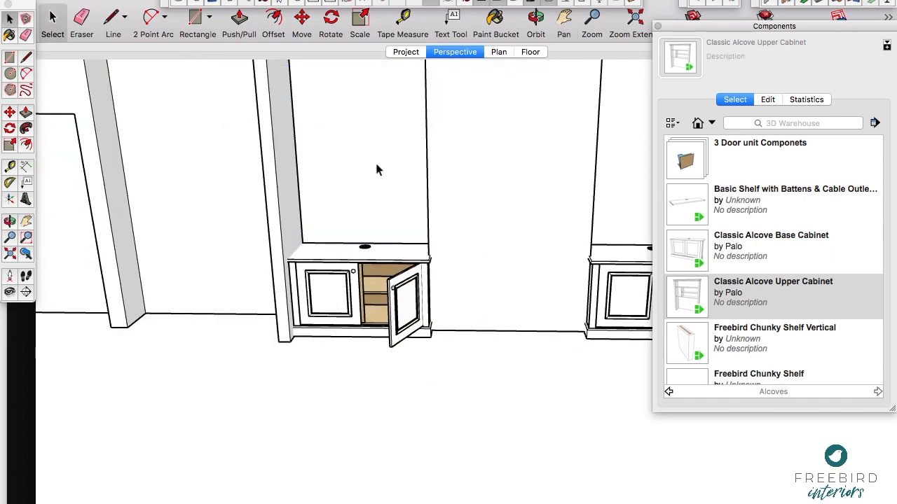
pyautogui.press('h')
pyautogui.moveTo(391, 159); pyautogui.dragTo(297, 232)
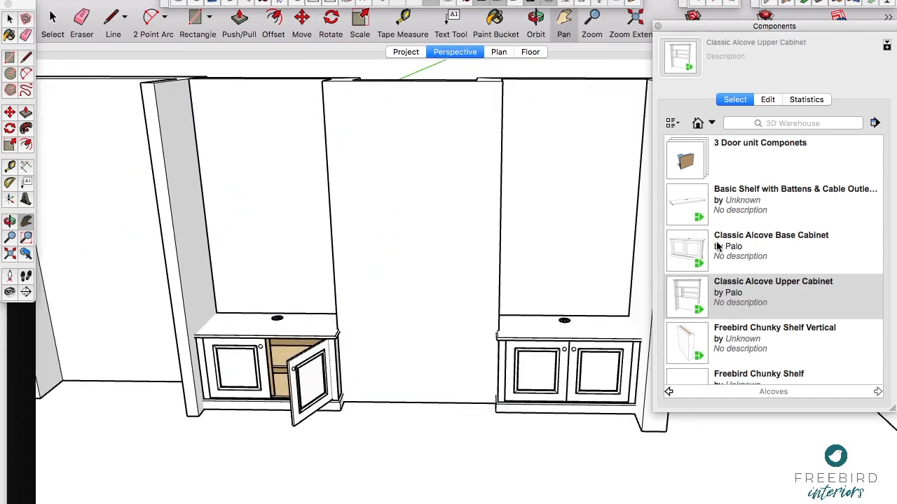
pyautogui.scroll(-3, 694, 344)
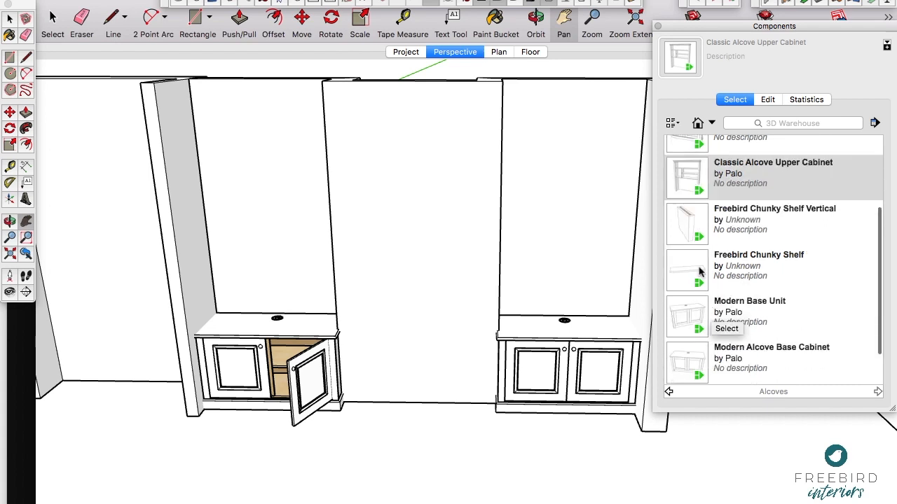
# Step: Insert the Freebird Chunky Shelf component on the left alcove's back wall, in the upper half above the base cabinet
pyautogui.click(688, 262)
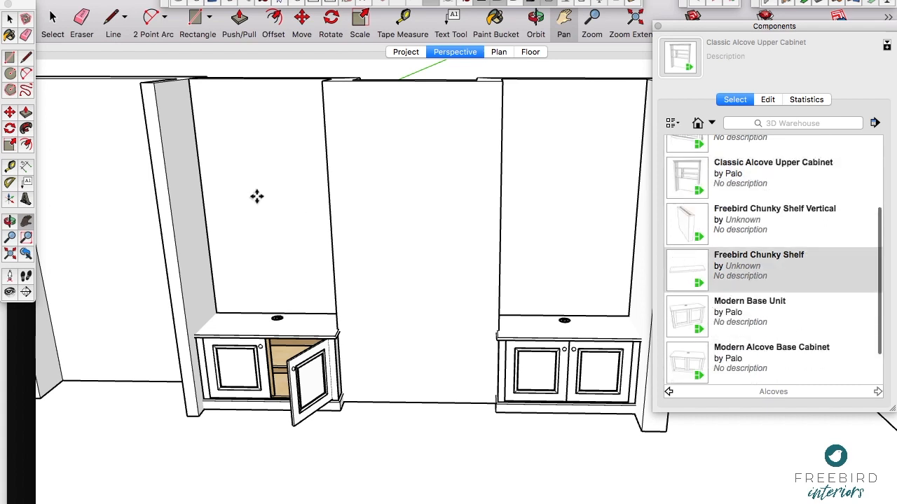
pyautogui.scroll(-1, 208, 219)
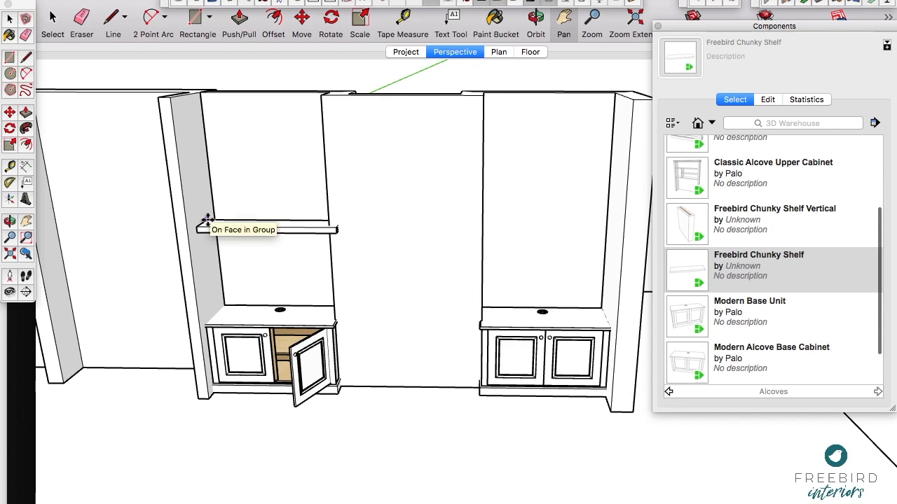
pyautogui.click(208, 168)
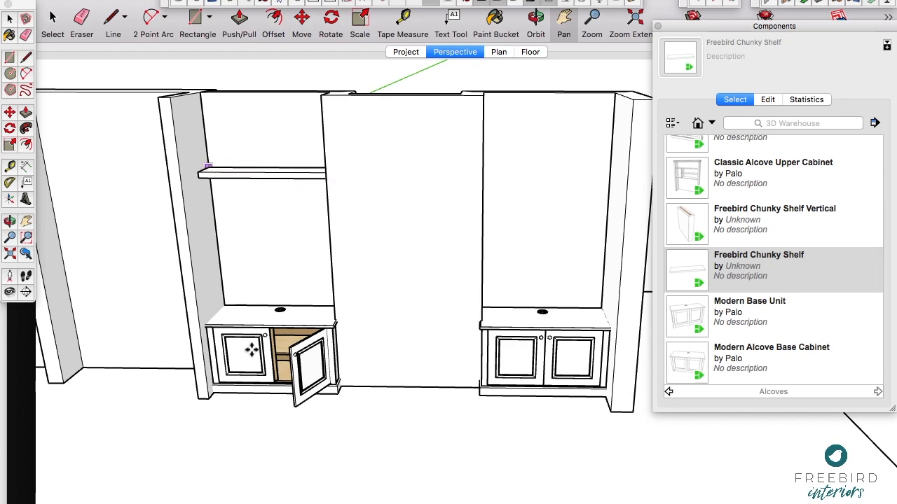
pyautogui.scroll(5, 206, 256)
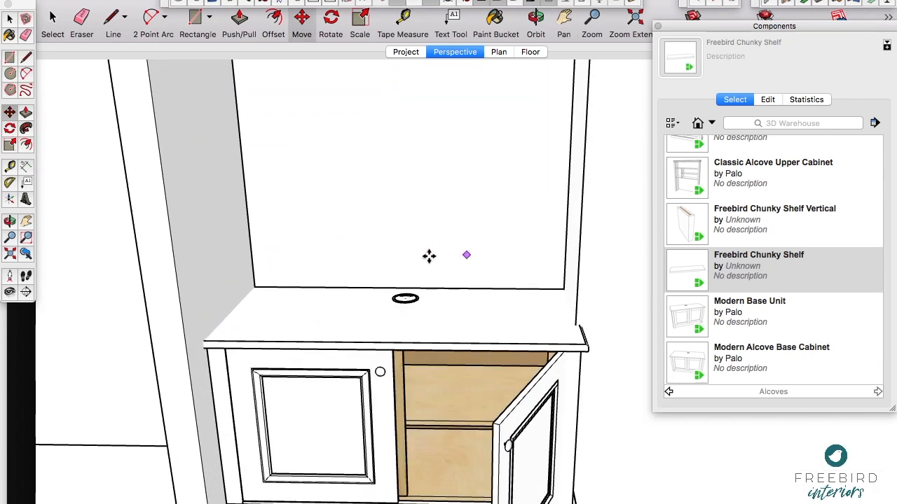
pyautogui.scroll(-2, 296, 279)
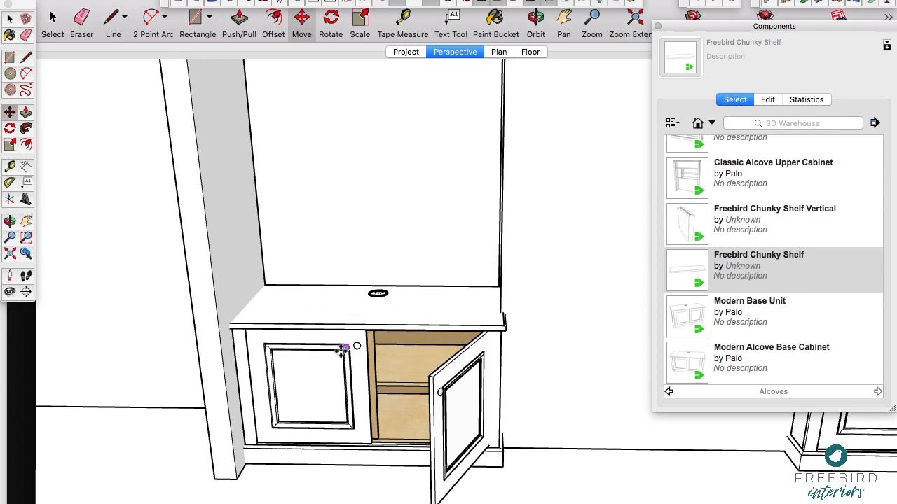
pyautogui.scroll(-5, 342, 350)
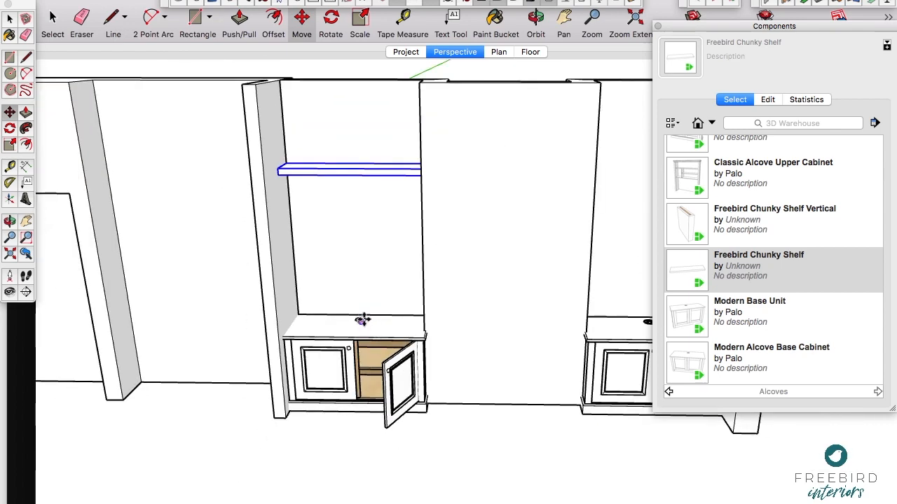
pyautogui.scroll(5, 358, 322)
pyautogui.moveTo(359, 323); pyautogui.dragTo(353, 321, button='middle')
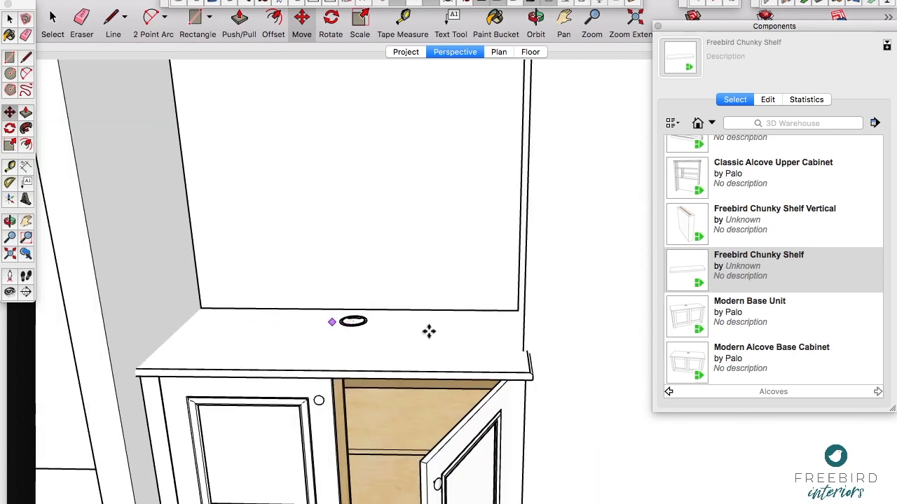
pyautogui.scroll(-5, 422, 328)
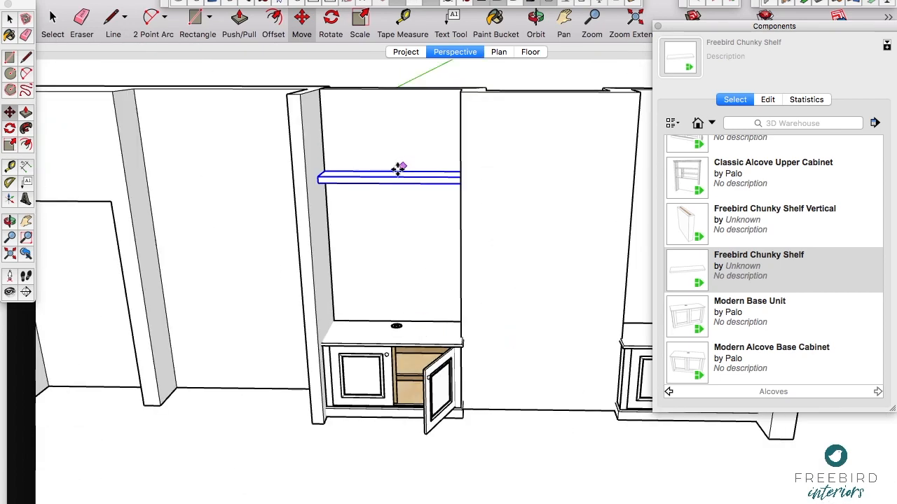
# Step: Scale the chunky shelf's width so its end meets the chimney breast side of the left alcove
pyautogui.scroll(5, 408, 168)
pyautogui.moveTo(412, 162)
pyautogui.mouseDown(button='middle')
pyautogui.moveTo(395, 158)
pyautogui.moveTo(413, 200)
pyautogui.moveTo(380, 230)
pyautogui.mouseUp(button='middle')
pyautogui.press('s')
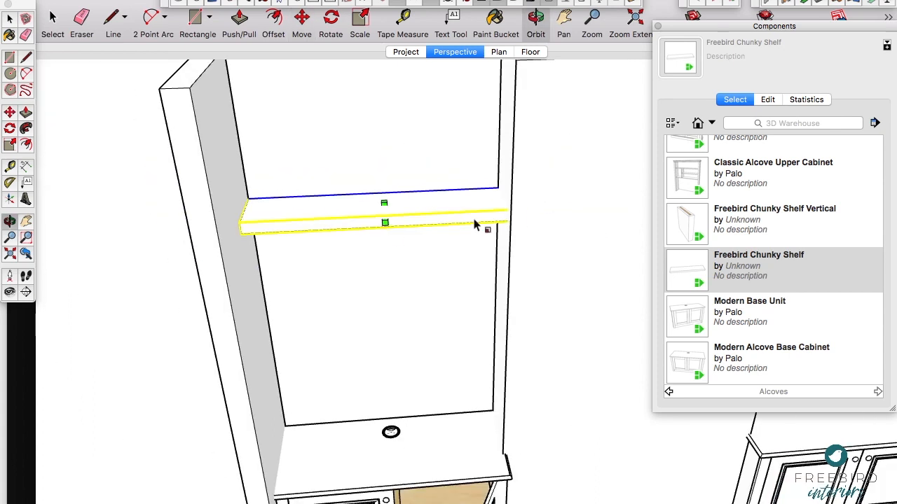
pyautogui.click(519, 203)
pyautogui.click(512, 178)
# Step: Copy the chunky shelf out into the open space beyond the right alcove wall
pyautogui.scroll(-5, 283, 228)
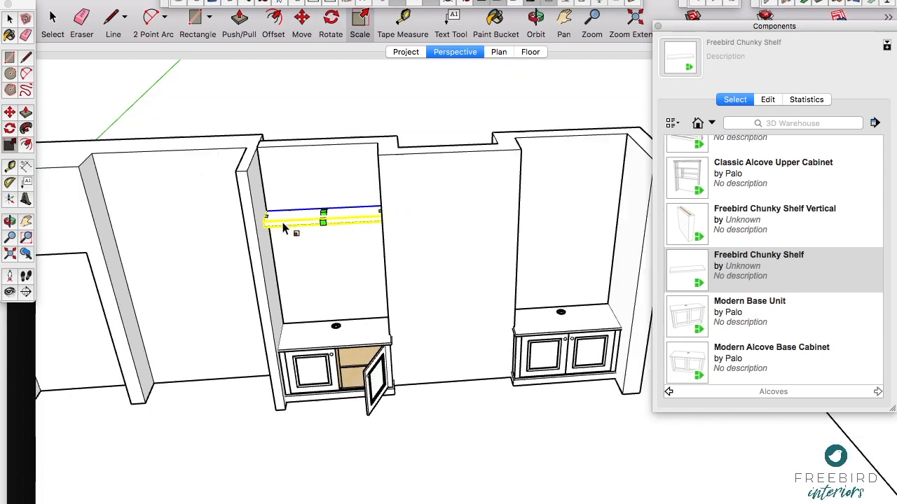
pyautogui.press('m')
pyautogui.scroll(-5, 308, 224)
pyautogui.click(310, 225)
pyautogui.scroll(3, 460, 212)
pyautogui.scroll(4, 457, 210)
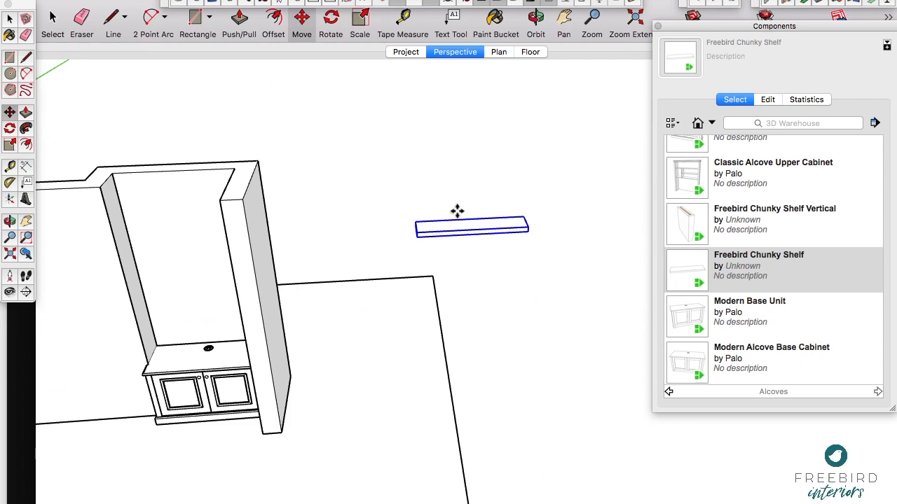
# Step: Examine the copied shelf's end and underside, and open the shelf for editing
pyautogui.moveTo(448, 225); pyautogui.dragTo(483, 241, button='middle')
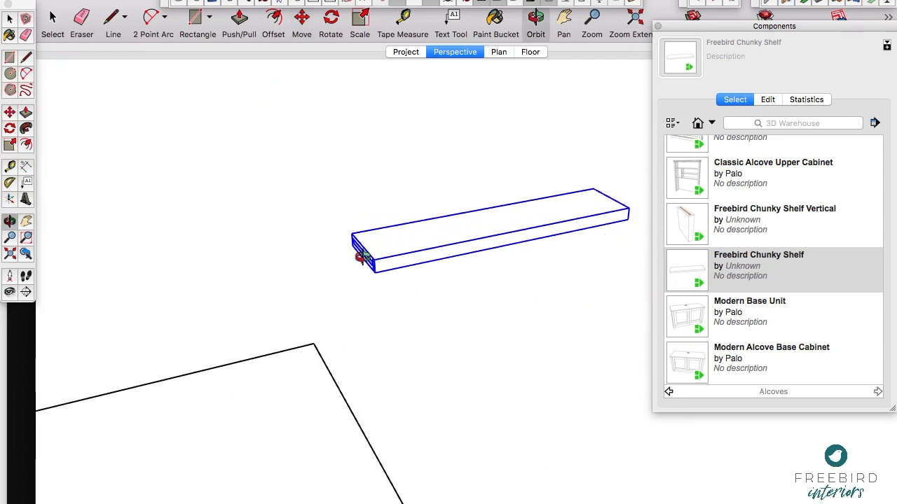
pyautogui.scroll(8, 362, 257)
pyautogui.moveTo(366, 258); pyautogui.dragTo(597, 202)
pyautogui.moveTo(248, 282); pyautogui.dragTo(428, 173)
pyautogui.moveTo(428, 173); pyautogui.dragTo(278, 262, button='middle')
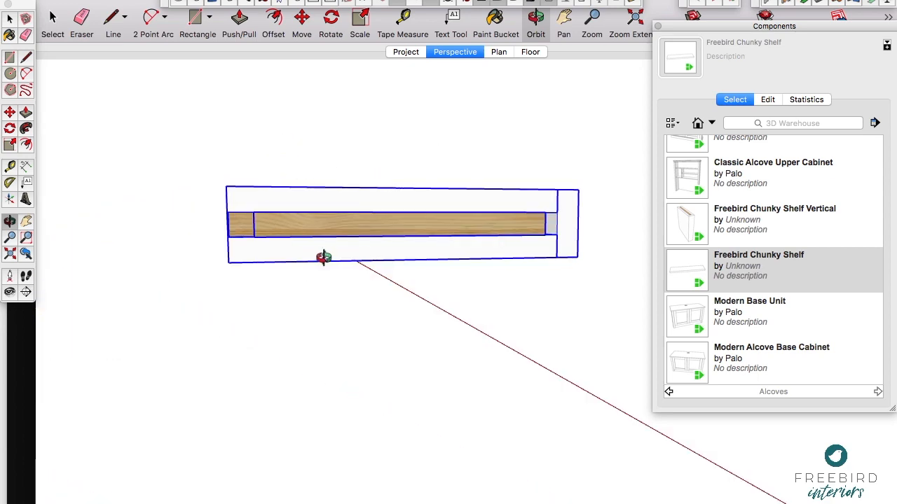
pyautogui.moveTo(426, 239); pyautogui.dragTo(397, 166, button='middle')
pyautogui.doubleClick(393, 308)
pyautogui.click(428, 299)
pyautogui.scroll(3, 556, 282)
pyautogui.scroll(3, 560, 274)
pyautogui.click(564, 374)
pyautogui.scroll(-3, 584, 264)
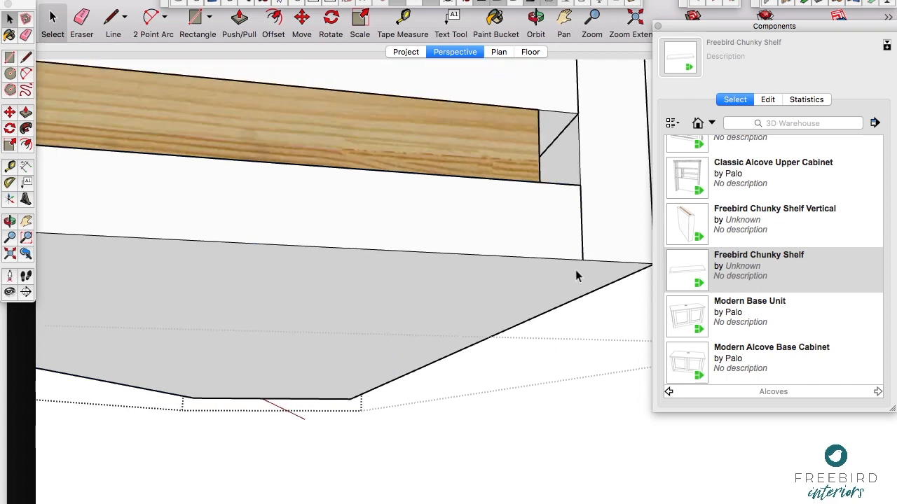
# Step: Try to pull the copied shelf's bottom panel away from its wooden battens, and leave the shelf's editing context
pyautogui.click(575, 269)
pyautogui.scroll(-5, 544, 254)
pyautogui.press('m')
pyautogui.click(518, 223)
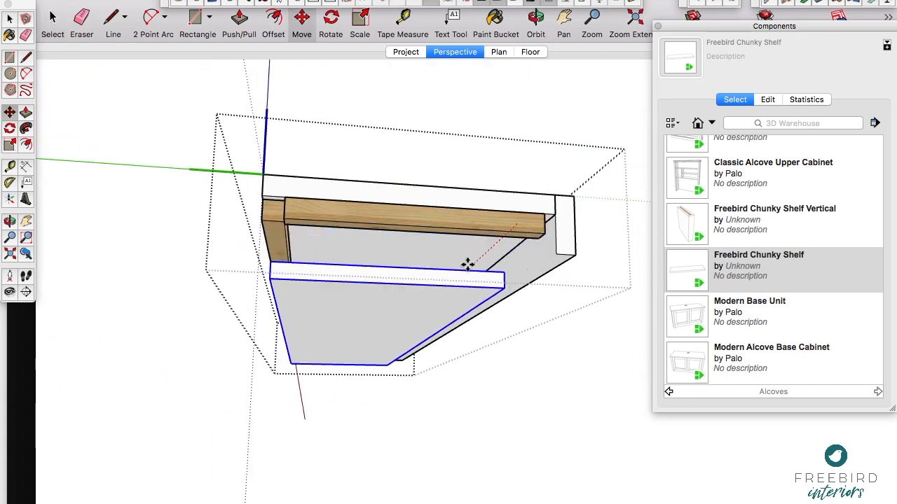
pyautogui.press('Escape')
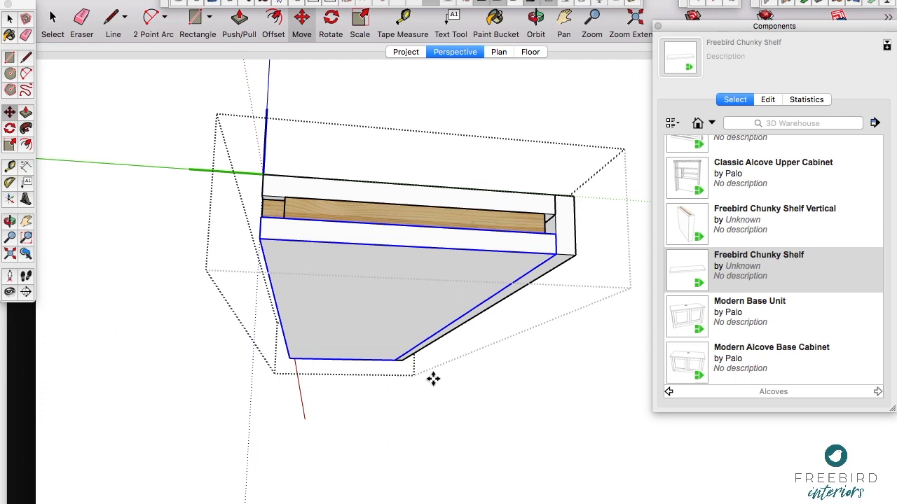
pyautogui.press('space')
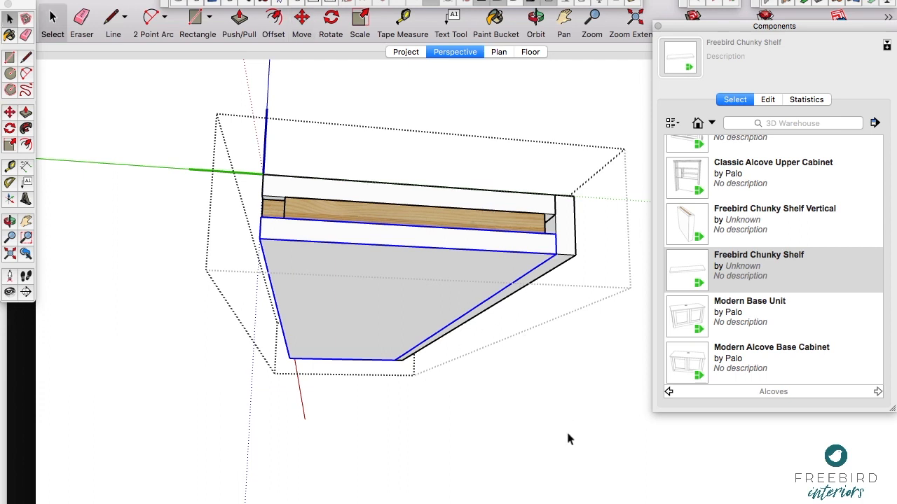
pyautogui.click(568, 435)
# Step: Reopen the copied shelf for editing, select its top panel, and open that panel's component options
pyautogui.moveTo(568, 238); pyautogui.dragTo(428, 262, button='middle')
pyautogui.scroll(-4, 358, 266)
pyautogui.scroll(7, 370, 259)
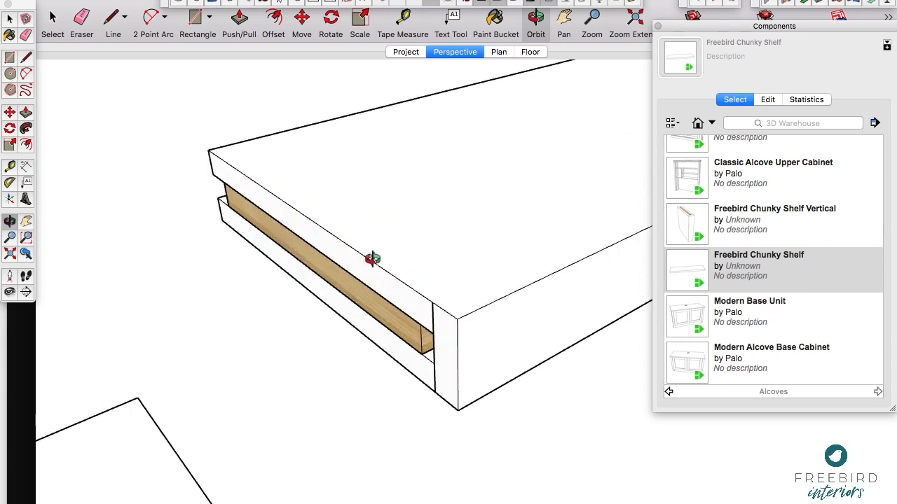
pyautogui.scroll(-2, 439, 264)
pyautogui.press('space')
pyautogui.click(430, 269)
pyautogui.doubleClick(385, 241)
pyautogui.click(385, 245)
pyautogui.click(581, 5)
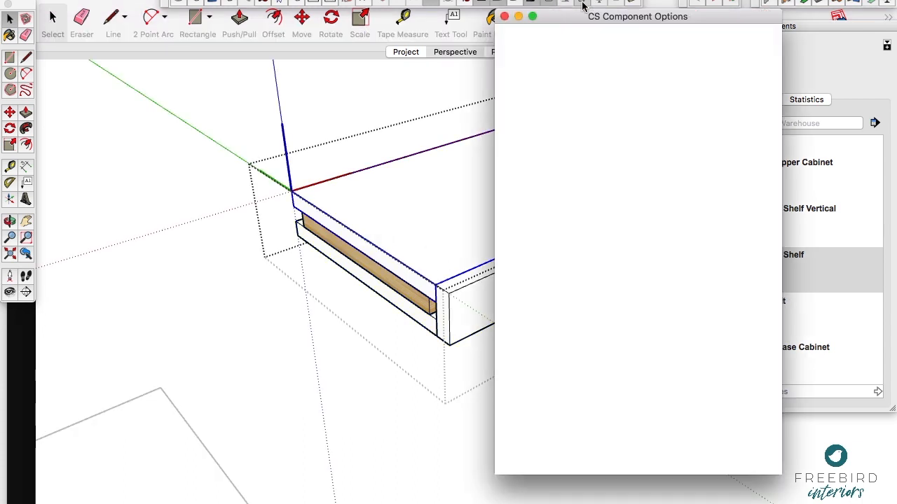
# Step: Review the top panel's right-edge banding choices, keep Scribe, and close the options and the shelf's editing context
pyautogui.scroll(-1, 579, 368)
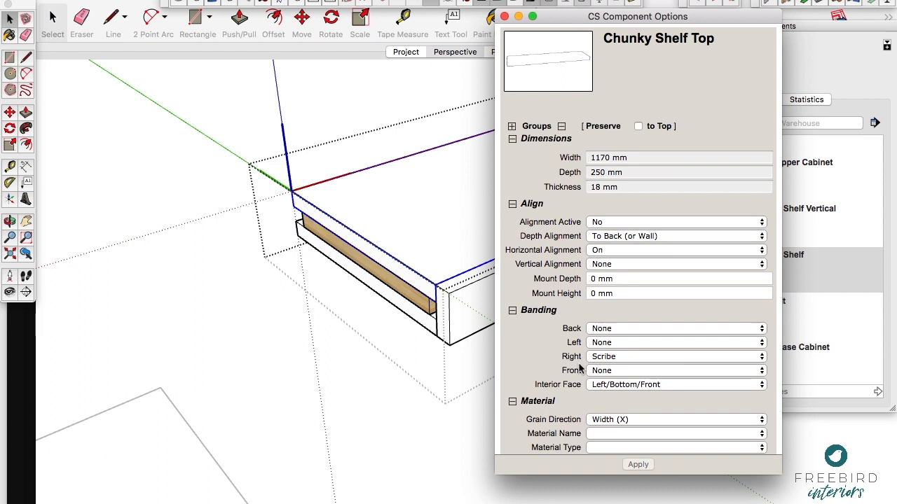
pyautogui.scroll(-1, 580, 368)
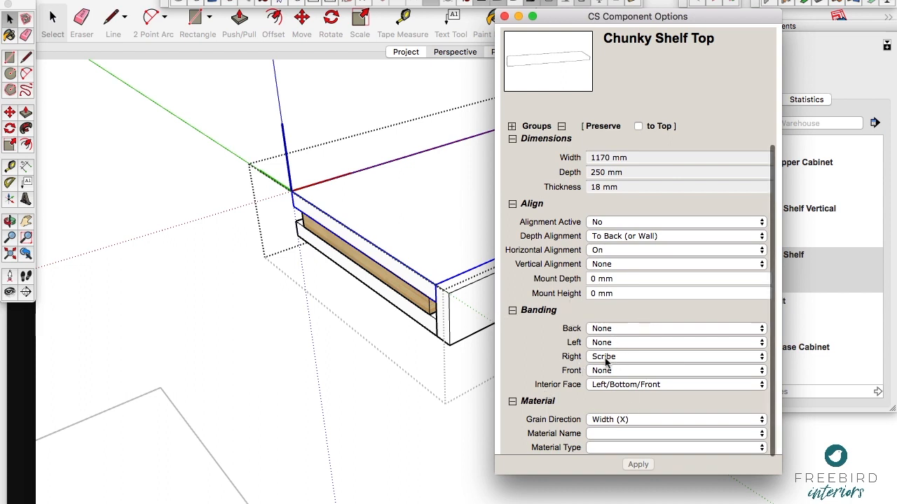
pyautogui.click(656, 359)
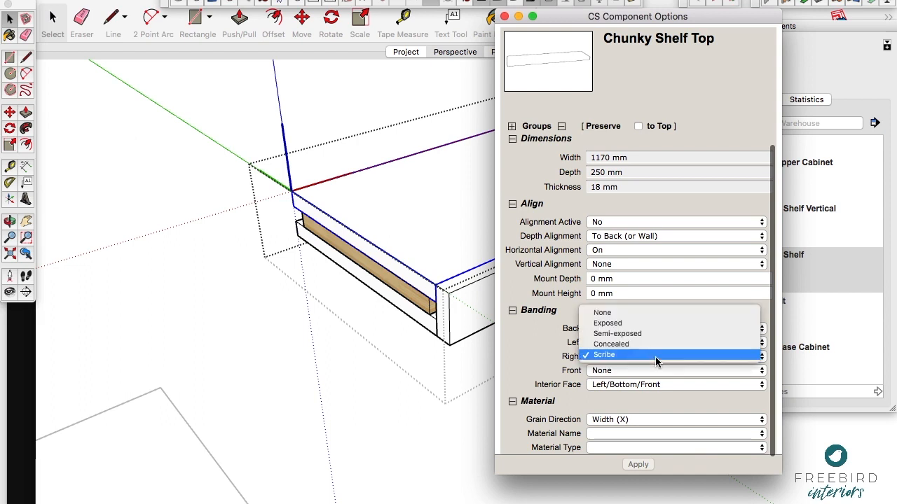
pyautogui.click(656, 357)
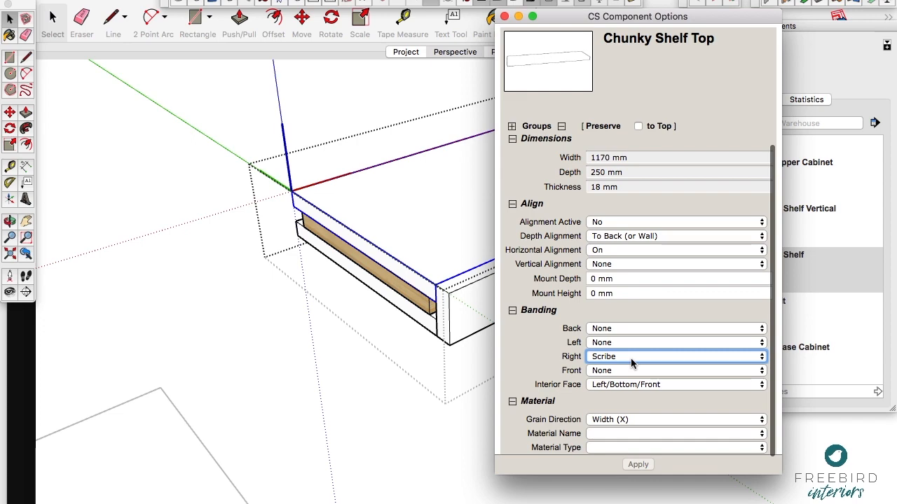
pyautogui.click(505, 17)
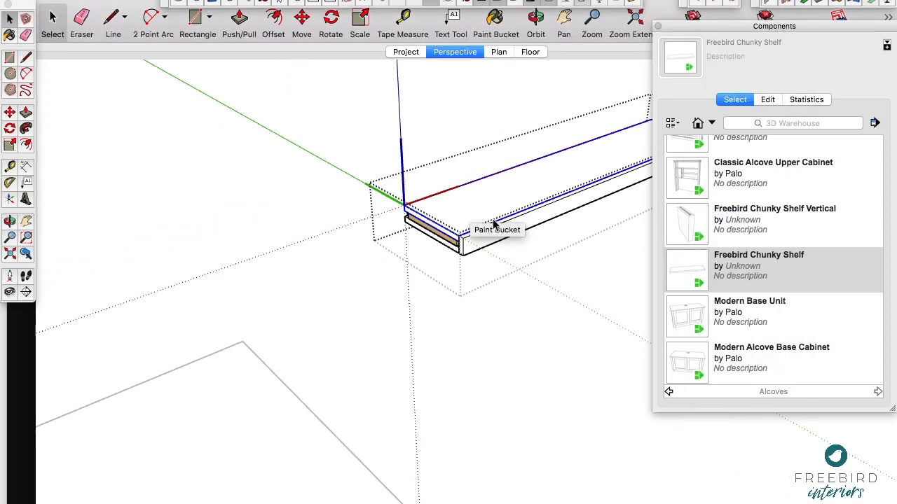
pyautogui.scroll(-6, 493, 220)
pyautogui.click(493, 356)
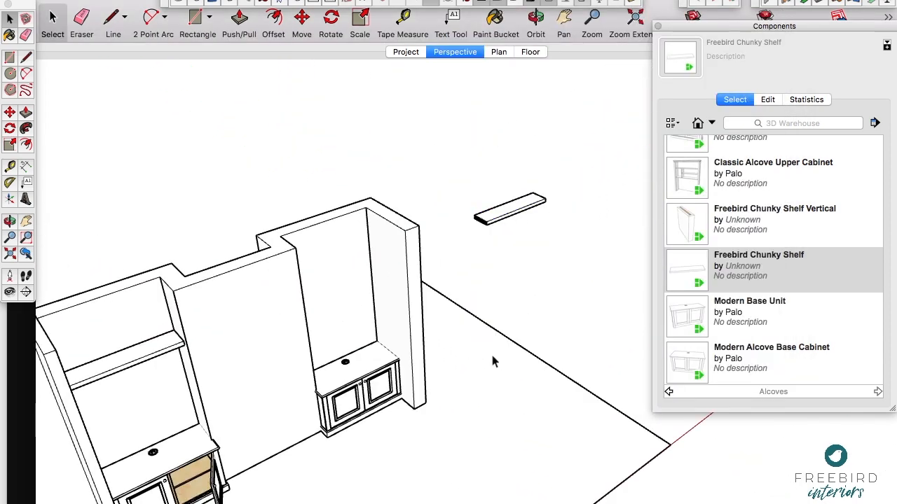
# Step: Place a horizontal guide line about 300 mm below the front bottom edge of the left alcove's shelf
pyautogui.moveTo(182, 375); pyautogui.dragTo(203, 280, button='middle')
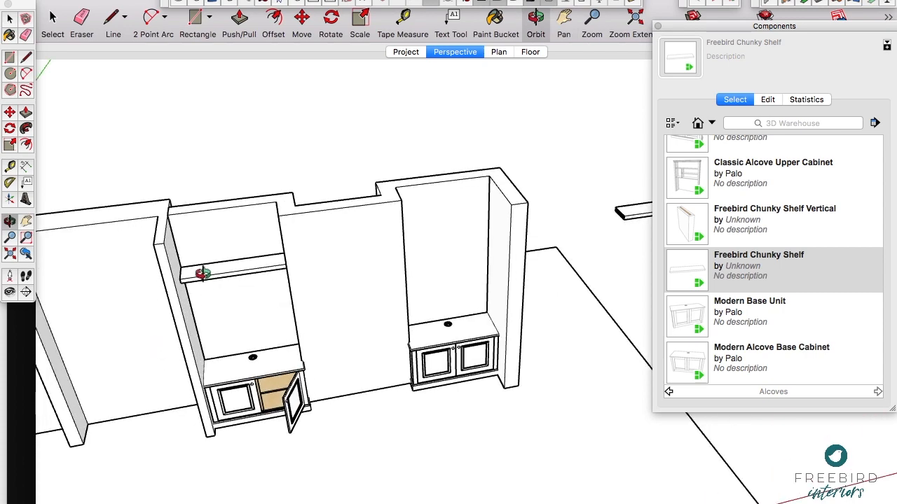
pyautogui.scroll(5, 203, 272)
pyautogui.scroll(3, 203, 273)
pyautogui.click(214, 279)
pyautogui.keyDown('shift'); pyautogui.moveTo(249, 259); pyautogui.dragTo(201, 260, button='middle'); pyautogui.keyUp('shift')
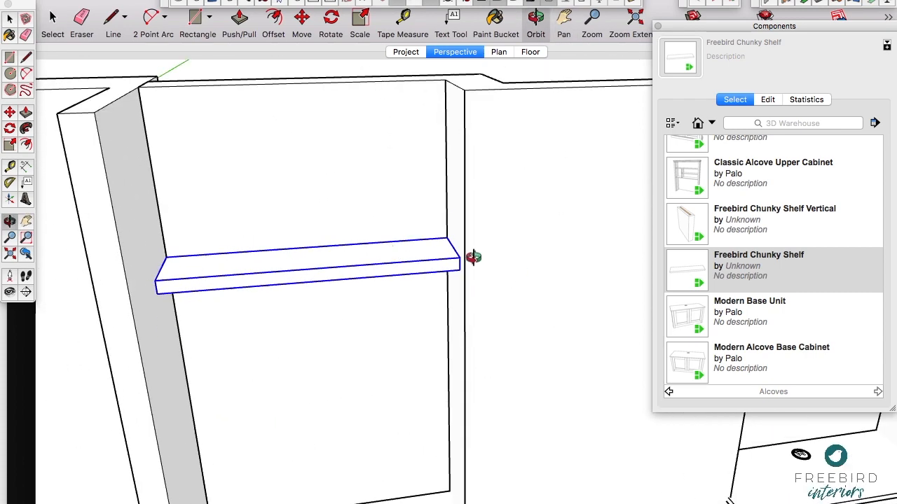
pyautogui.scroll(-2, 375, 290)
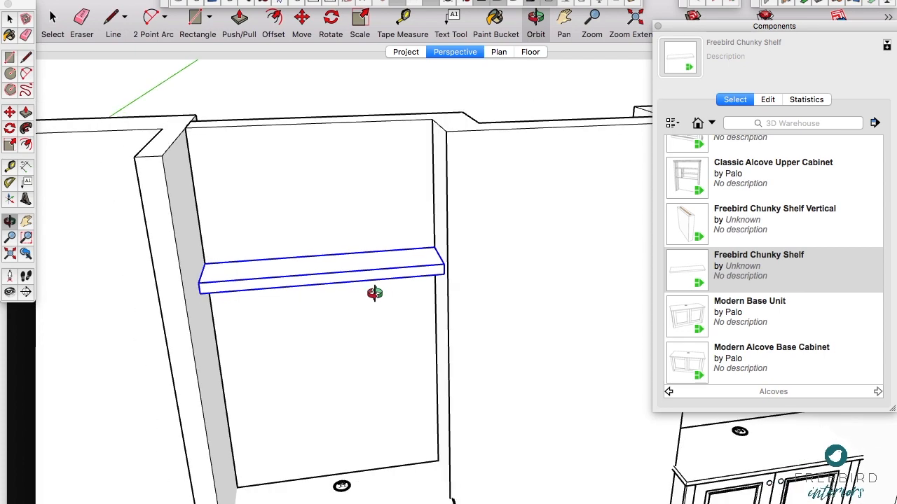
pyautogui.scroll(-2, 375, 293)
pyautogui.keyDown('shift'); pyautogui.moveTo(378, 307); pyautogui.dragTo(291, 243, button='middle'); pyautogui.keyUp('shift')
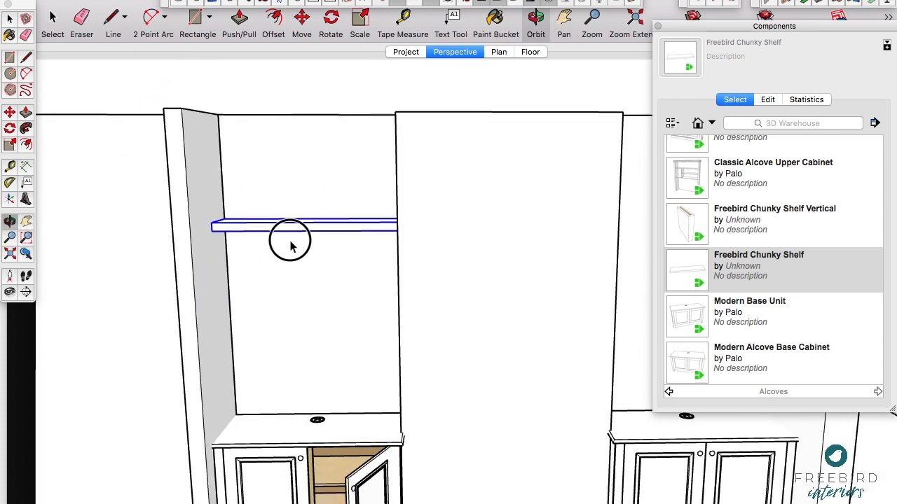
pyautogui.scroll(3, 320, 224)
pyautogui.press('m')
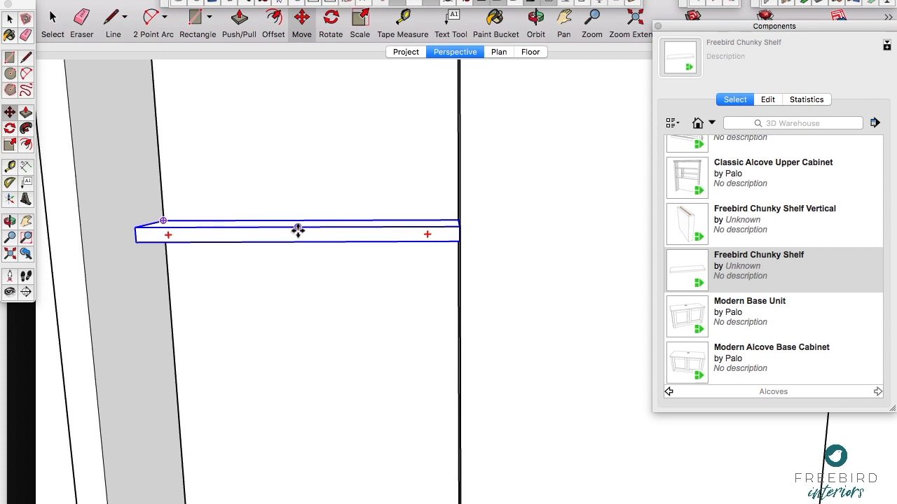
pyautogui.press('t')
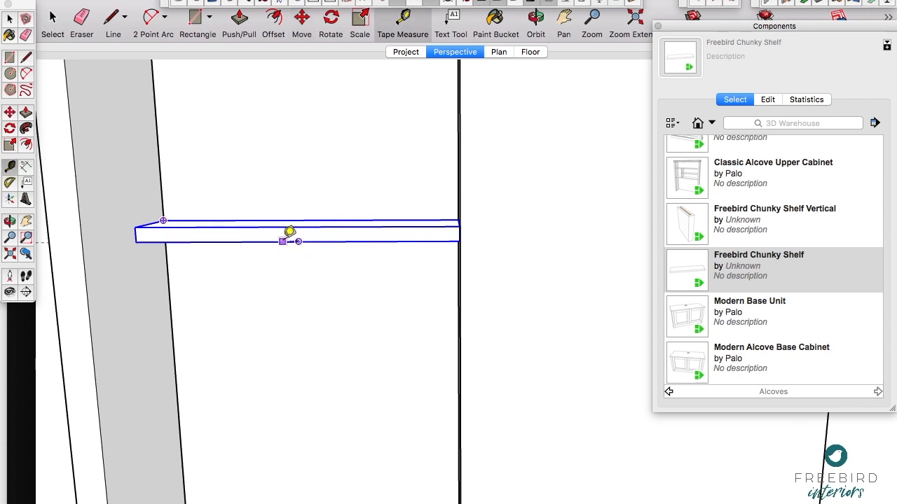
pyautogui.click(274, 241)
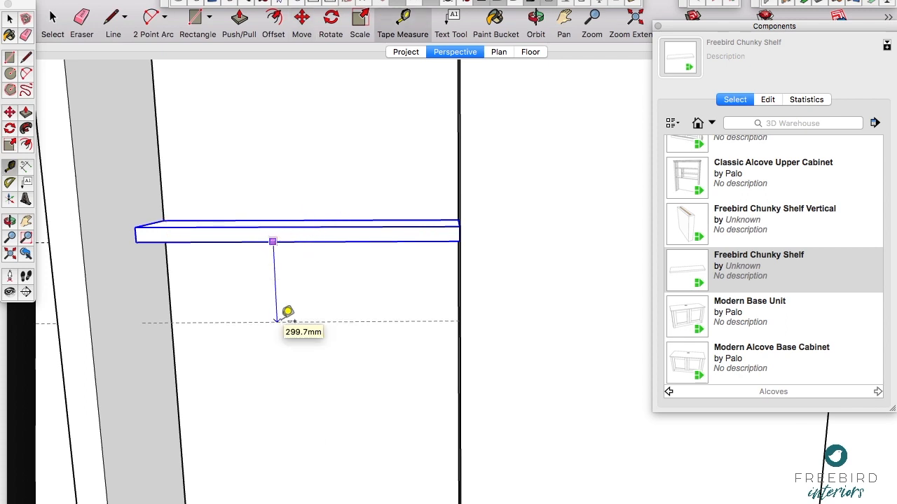
pyautogui.click(278, 322)
# Step: Copy the left alcove's shelf straight down from its front top edge midpoint to the guide line
pyautogui.press('m')
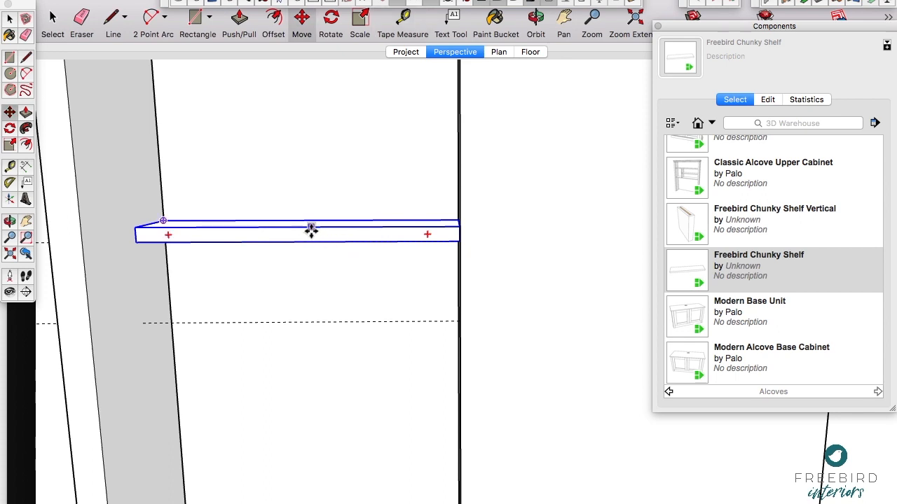
pyautogui.press('alt')
pyautogui.click(297, 228)
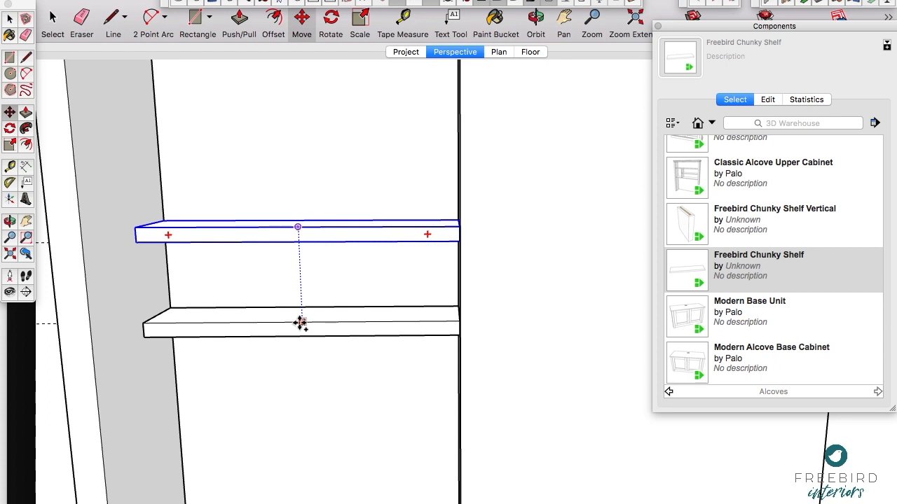
pyautogui.click(299, 323)
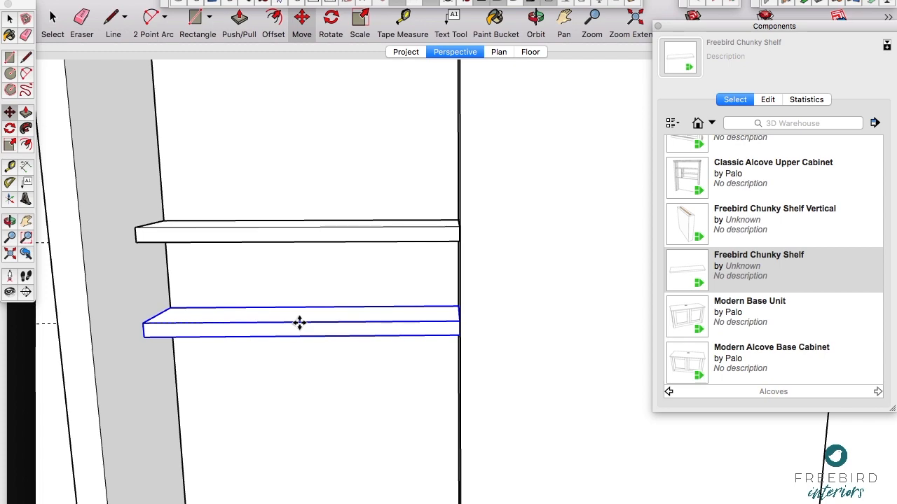
# Step: Repeat the shelf copy in the left alcove to add a third shelf below at the same spacing
pyautogui.press('Return')
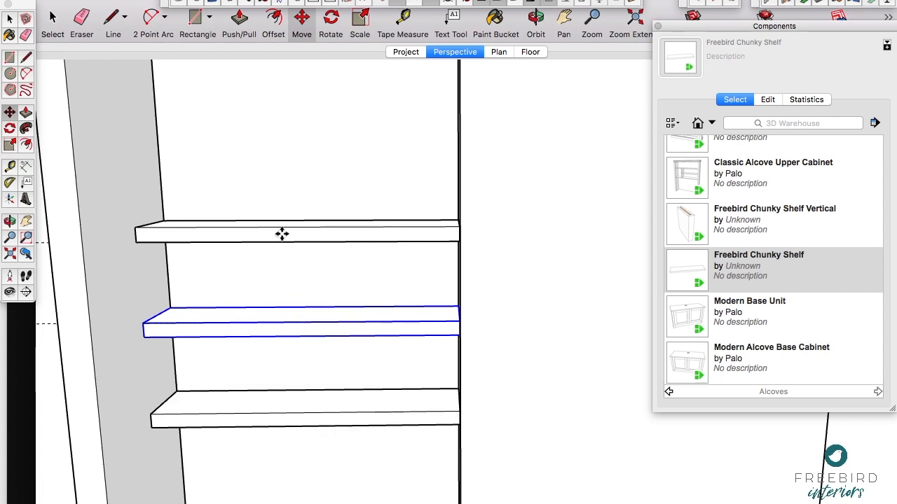
pyautogui.scroll(-5, 327, 194)
pyautogui.scroll(-2, 326, 194)
pyautogui.press('h')
pyautogui.moveTo(376, 278); pyautogui.dragTo(294, 236)
pyautogui.press('space')
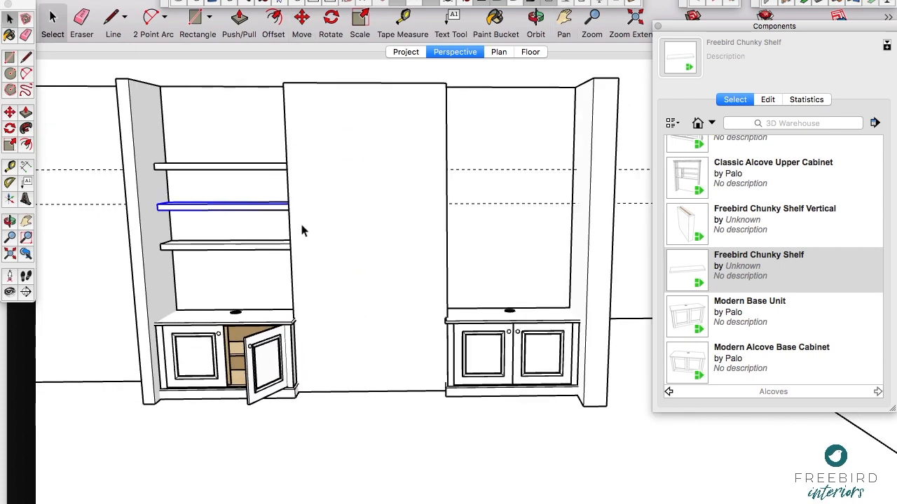
# Step: Copy all three left alcove shelves into the right alcove, using the alcoves' matching top back left wall corners as reference points
pyautogui.keyDown('shift'); pyautogui.click(270, 245); pyautogui.keyUp('shift')
pyautogui.keyDown('shift'); pyautogui.click(271, 169); pyautogui.keyUp('shift')
pyautogui.press('o')
pyautogui.moveTo(325, 156); pyautogui.dragTo(304, 286)
pyautogui.press('m')
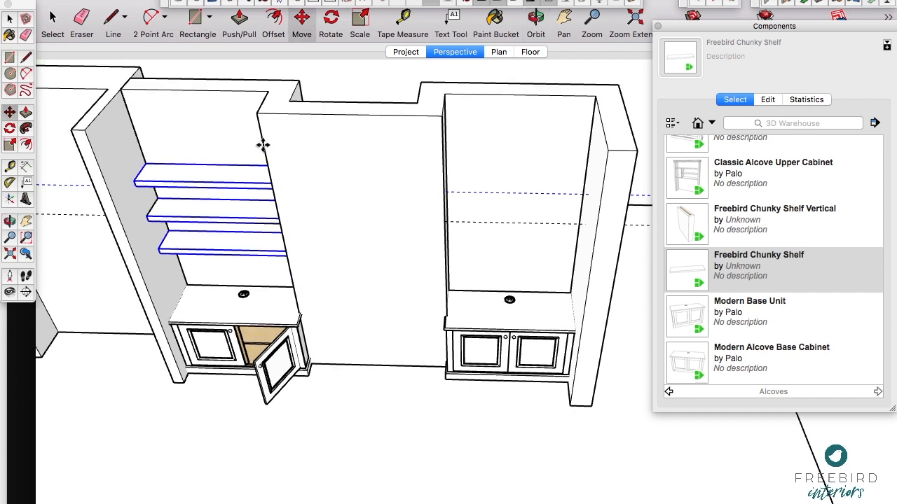
pyautogui.click(120, 90)
pyautogui.press('alt')
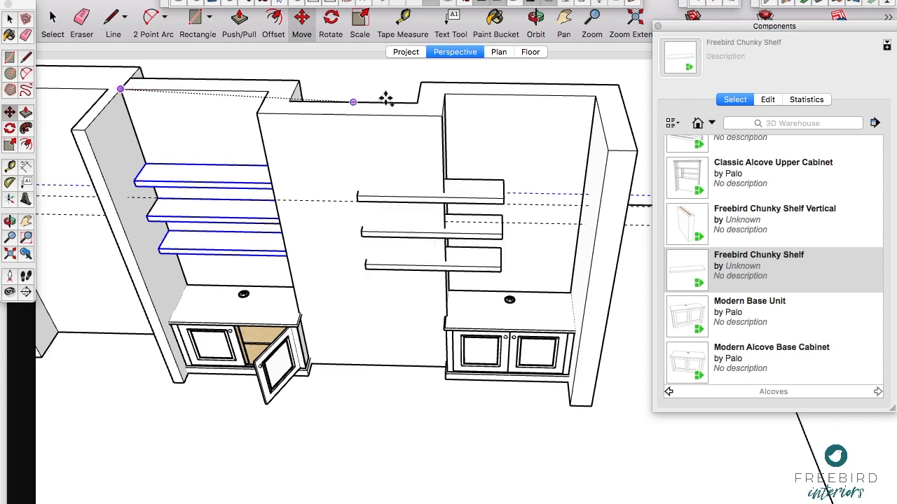
pyautogui.click(444, 95)
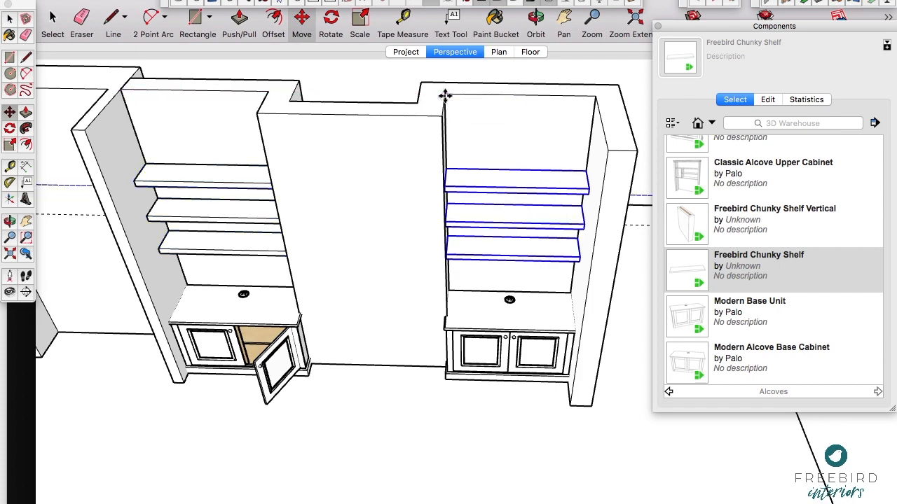
# Step: Select the left alcove's base cabinet, close the component library, and open the cabinet's component options
pyautogui.moveTo(351, 372); pyautogui.dragTo(581, 175, button='middle')
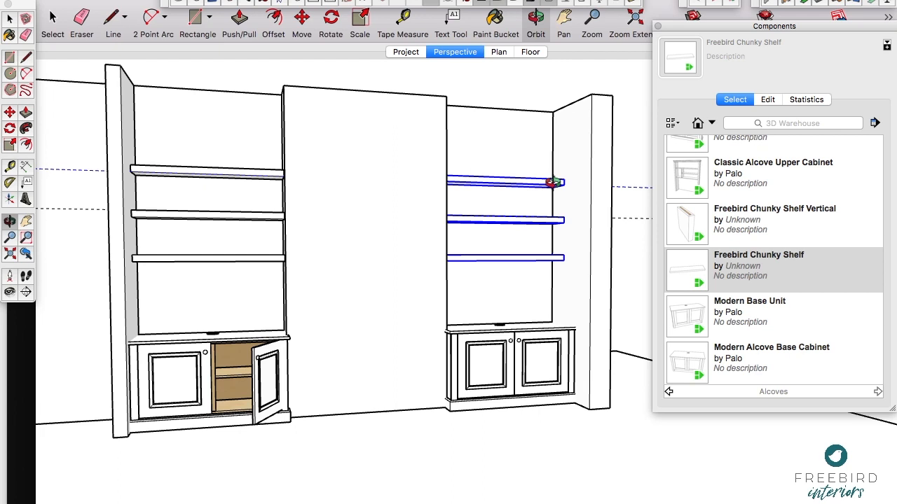
pyautogui.moveTo(369, 190); pyautogui.dragTo(199, 189)
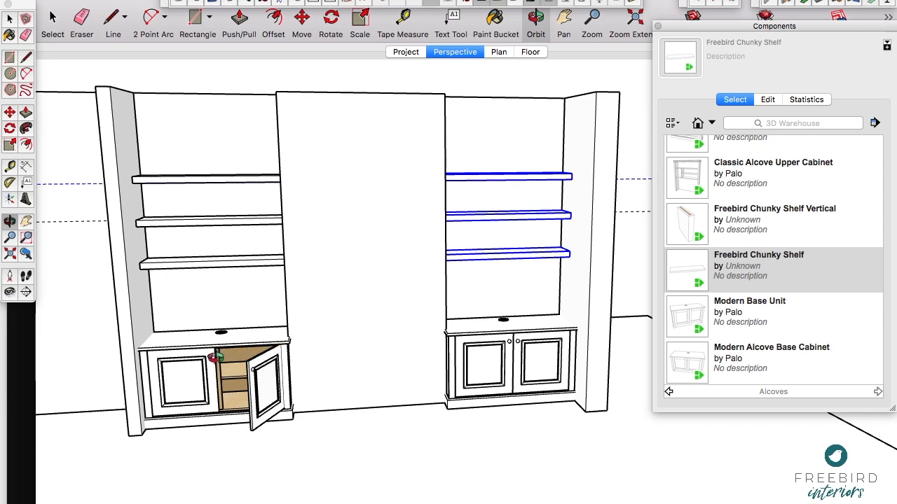
pyautogui.scroll(3, 214, 357)
pyautogui.press('space')
pyautogui.click(237, 341)
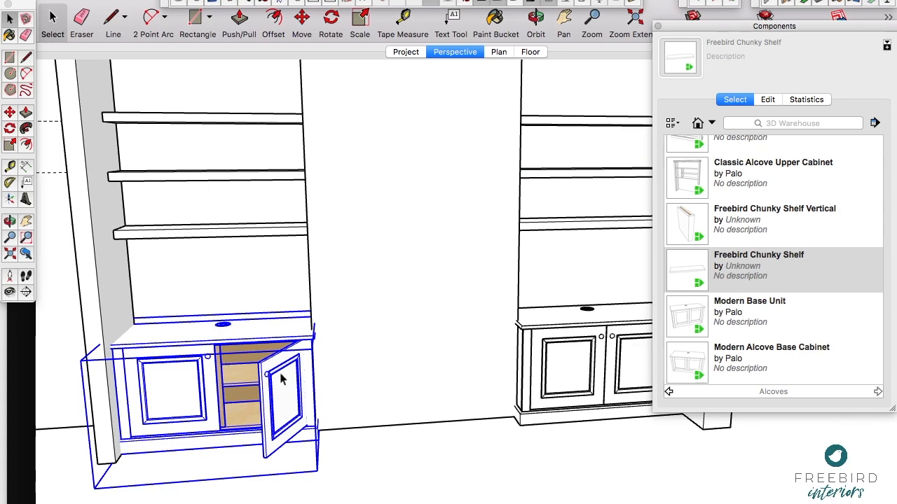
pyautogui.scroll(2, 183, 418)
pyautogui.press('o')
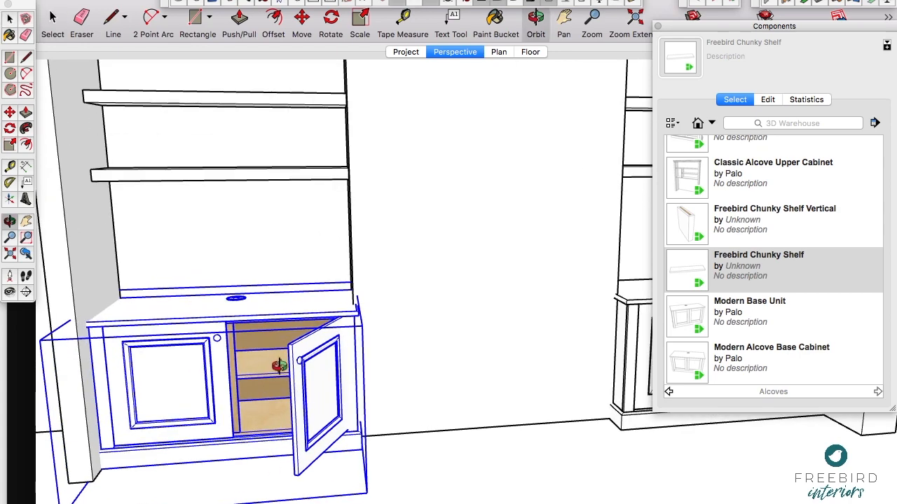
pyautogui.moveTo(279, 365); pyautogui.dragTo(184, 353)
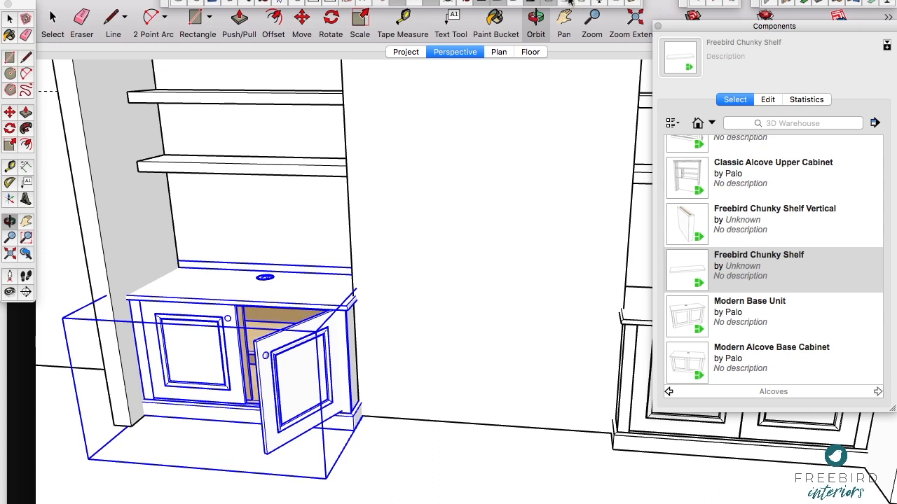
pyautogui.click(659, 28)
pyautogui.click(583, 6)
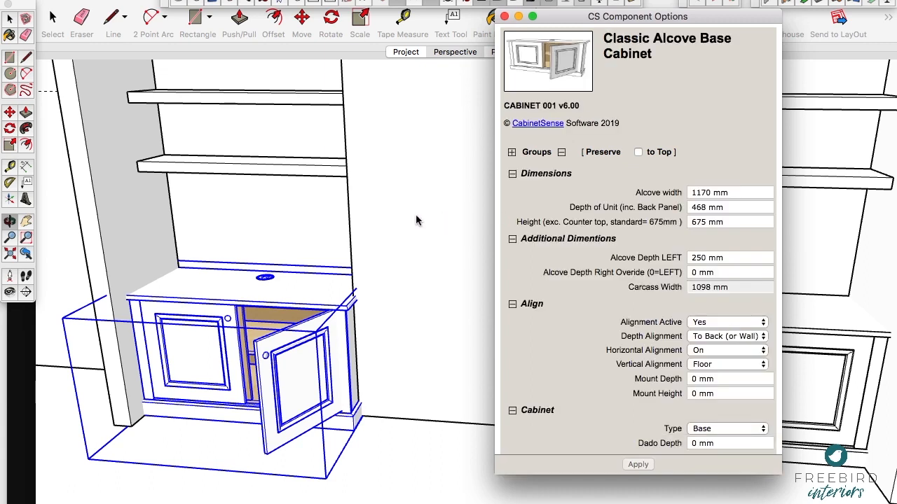
# Step: Set the left base cabinet's Countertop style to Modern and inspect the existing countertop's right front corner
pyautogui.scroll(-5, 650, 354)
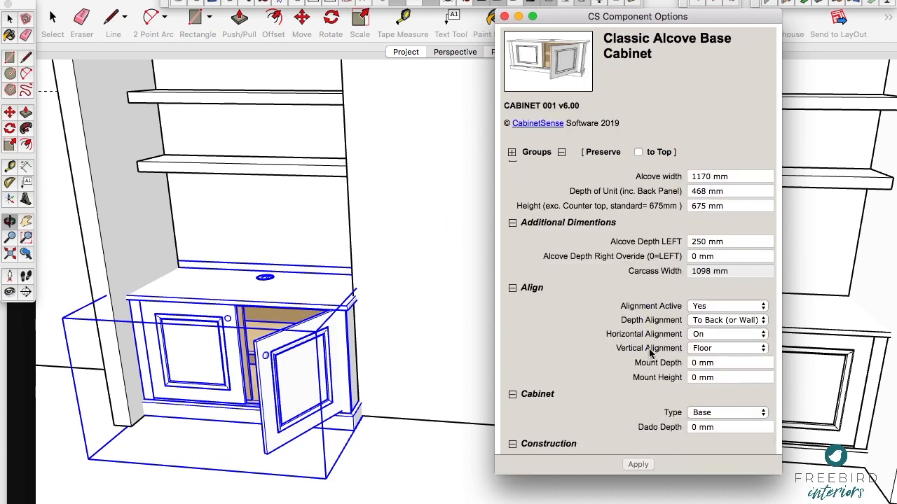
pyautogui.scroll(-2, 650, 354)
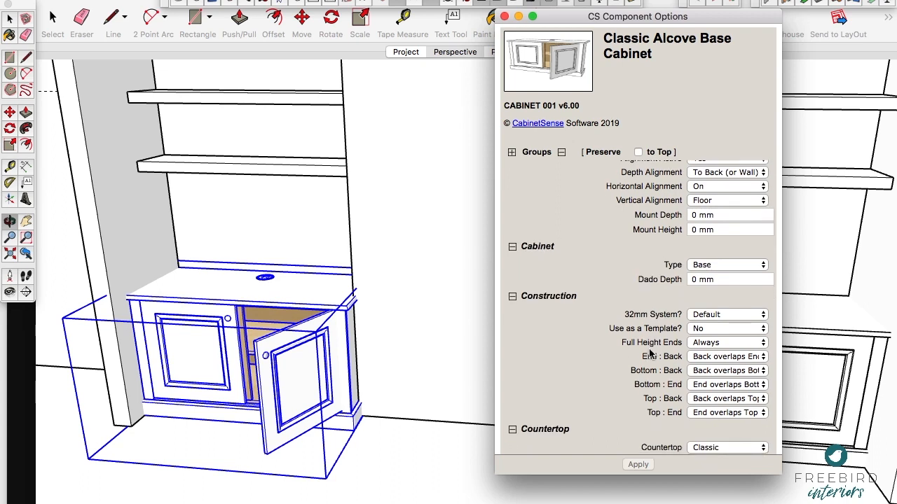
pyautogui.scroll(-6, 650, 354)
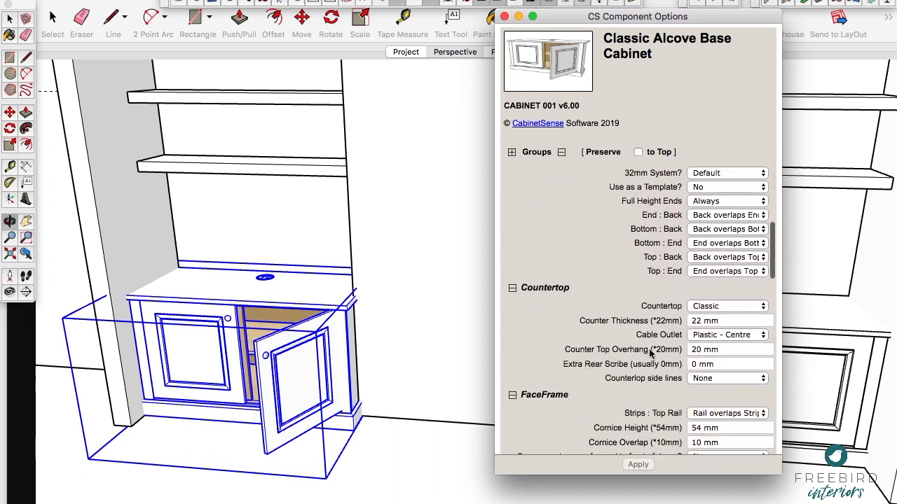
pyautogui.click(728, 306)
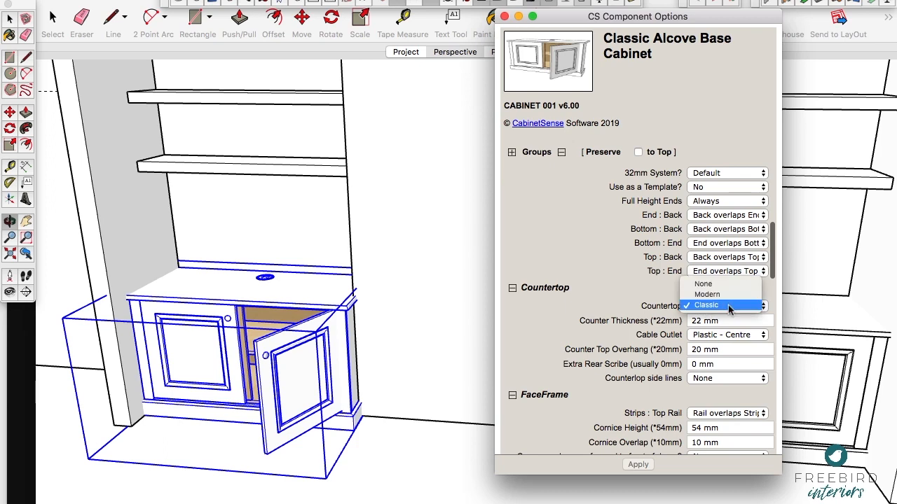
pyautogui.click(709, 294)
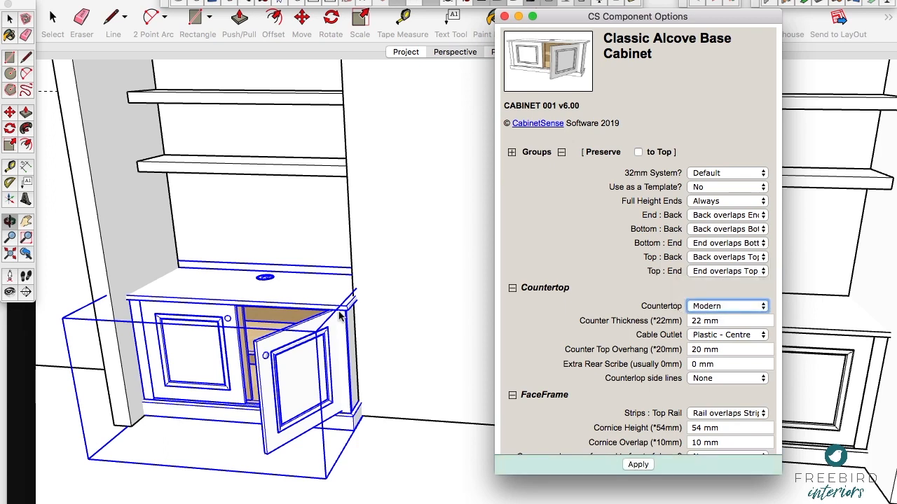
pyautogui.scroll(10, 349, 308)
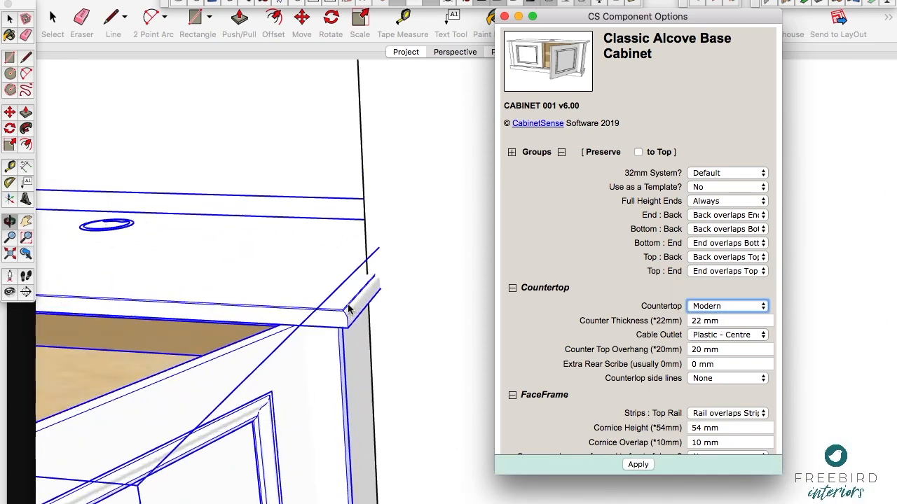
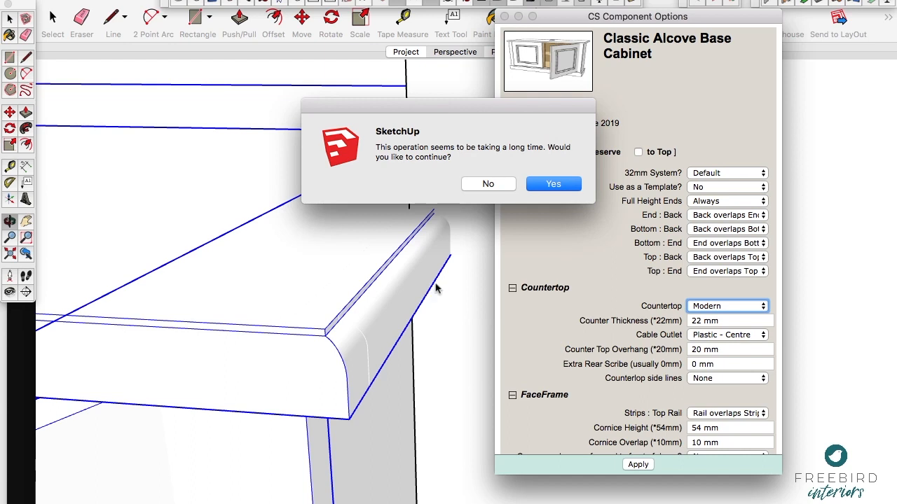
# Step: Let the Modern countertop update finish on the left base cabinet and check the whole cabinet
pyautogui.click(567, 186)
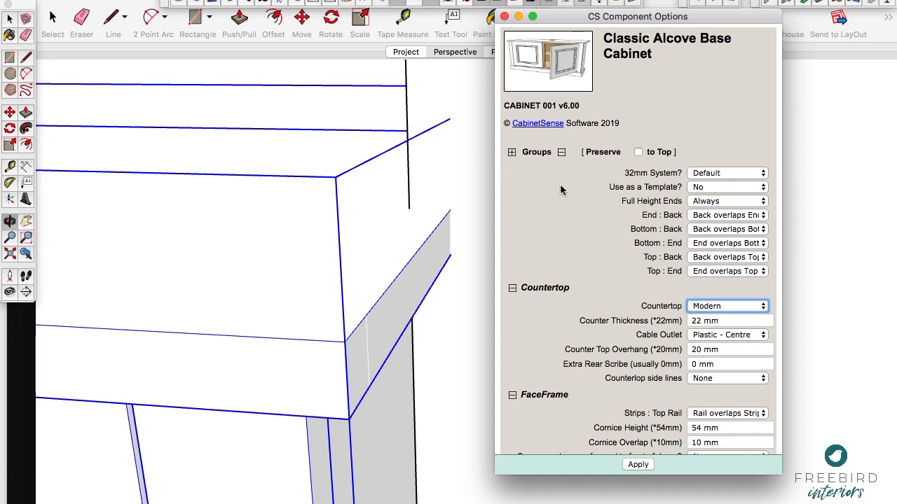
pyautogui.scroll(-5, 342, 310)
pyautogui.scroll(-3, 343, 310)
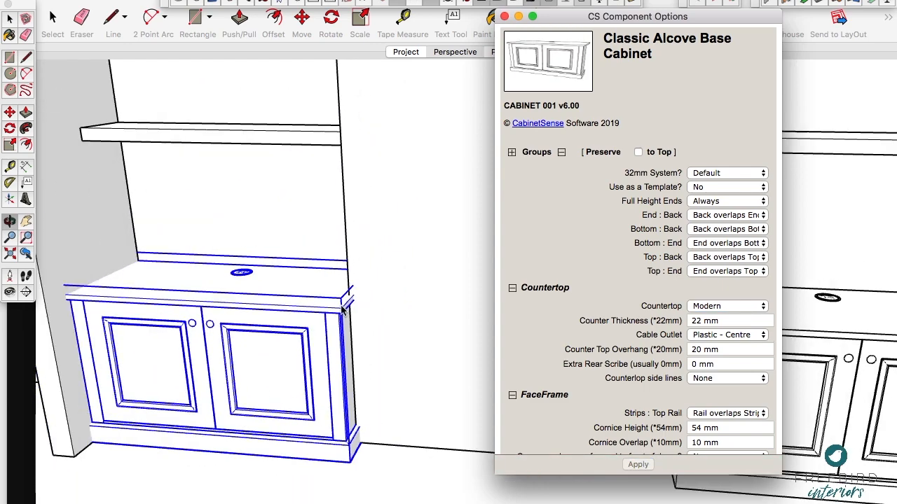
pyautogui.scroll(5, 216, 437)
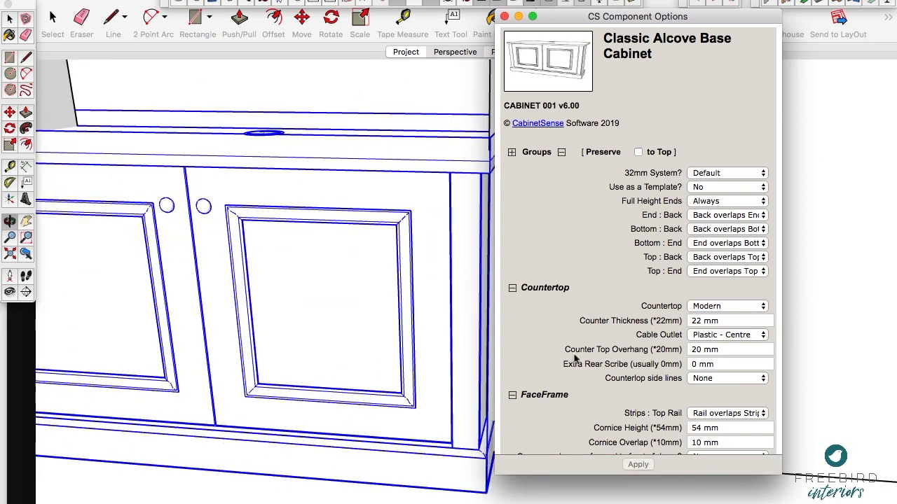
pyautogui.scroll(-3, 681, 320)
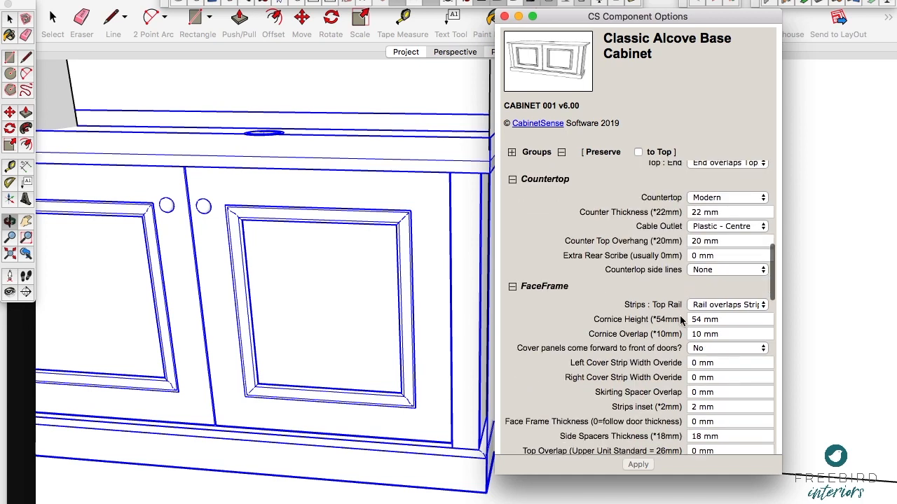
pyautogui.scroll(-3, 368, 322)
pyautogui.scroll(-1, 368, 325)
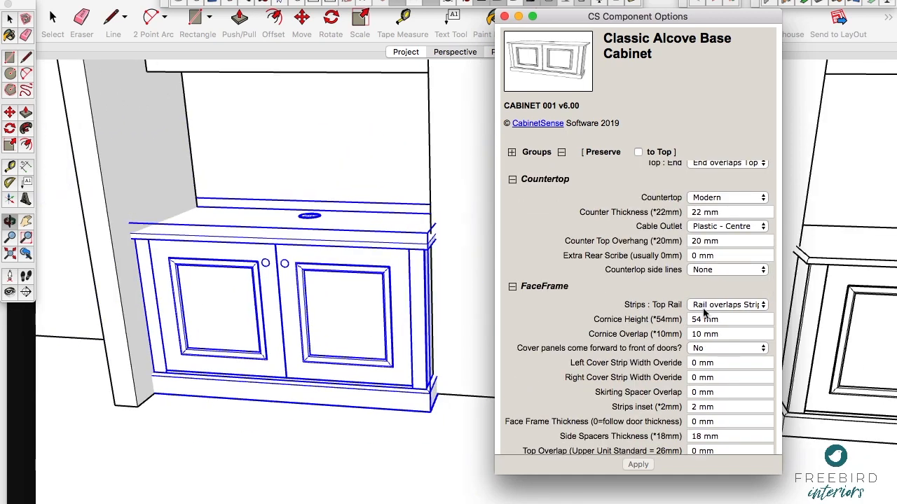
# Step: Set the left base cabinet's Skirting option to None and apply the change, letting the long operation continue
pyautogui.scroll(-3, 711, 346)
pyautogui.scroll(4, 714, 342)
pyautogui.scroll(2, 714, 342)
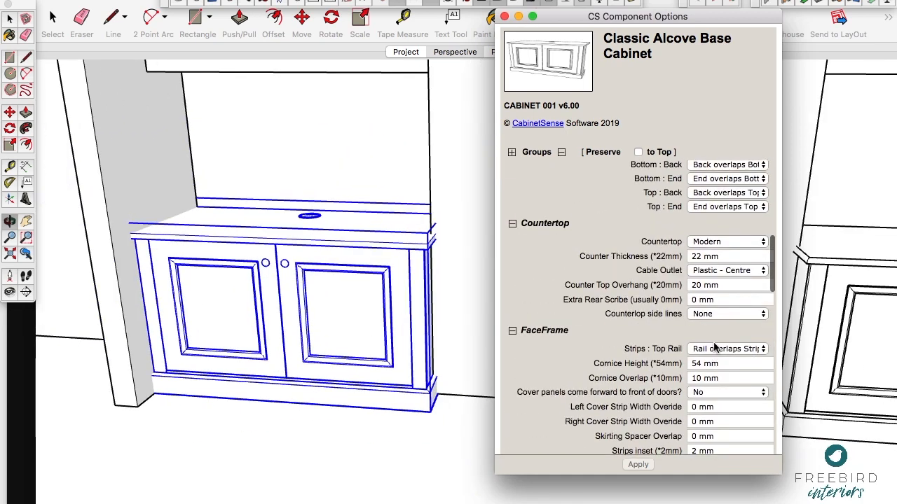
pyautogui.scroll(-8, 714, 343)
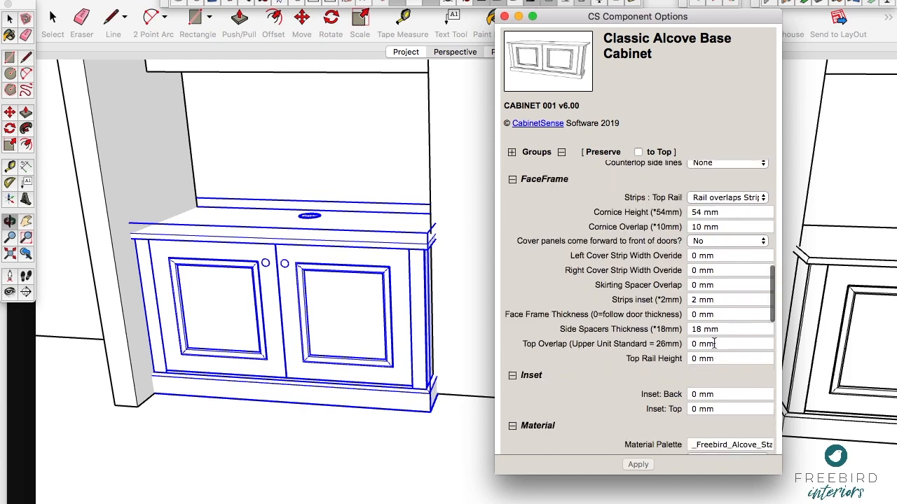
pyautogui.scroll(-5, 714, 343)
pyautogui.scroll(4, 714, 346)
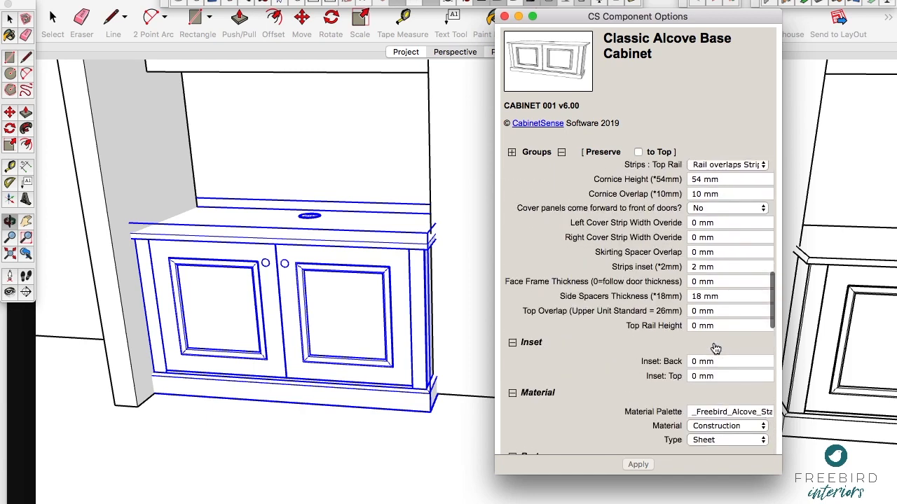
pyautogui.scroll(-6, 715, 348)
pyautogui.scroll(-2, 714, 346)
pyautogui.scroll(-5, 715, 346)
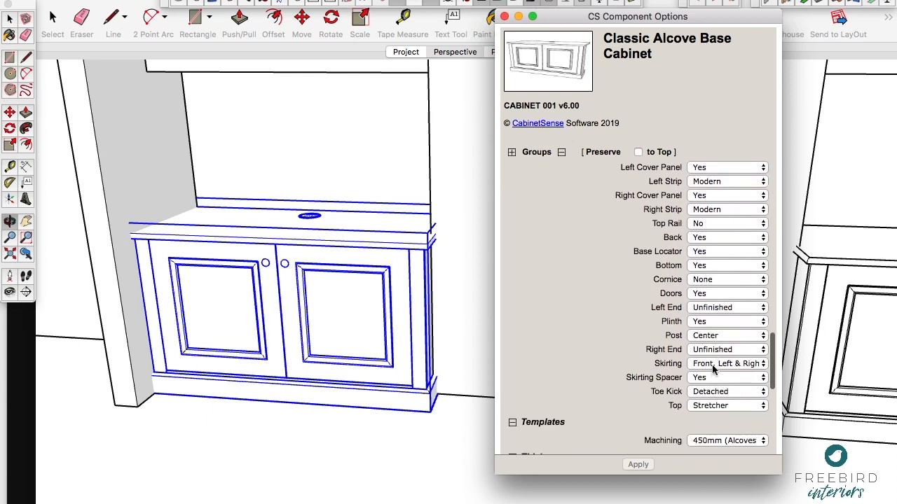
pyautogui.click(713, 370)
pyautogui.click(703, 321)
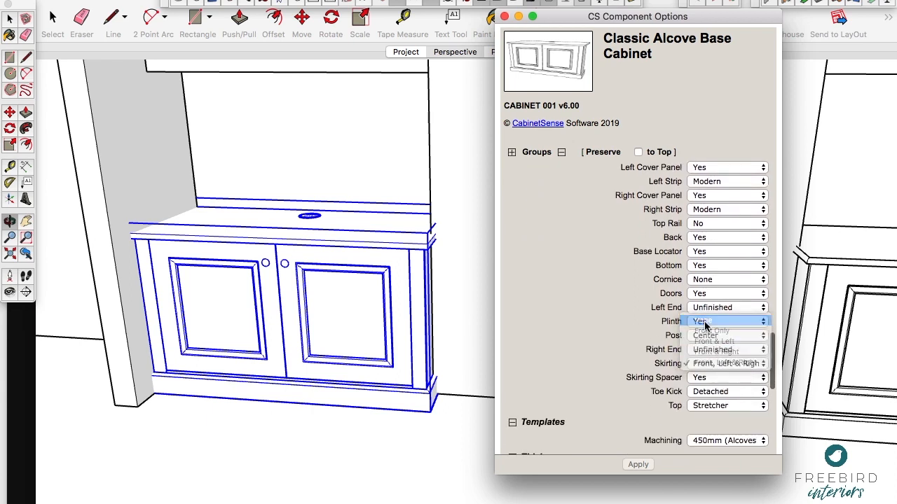
pyautogui.click(637, 465)
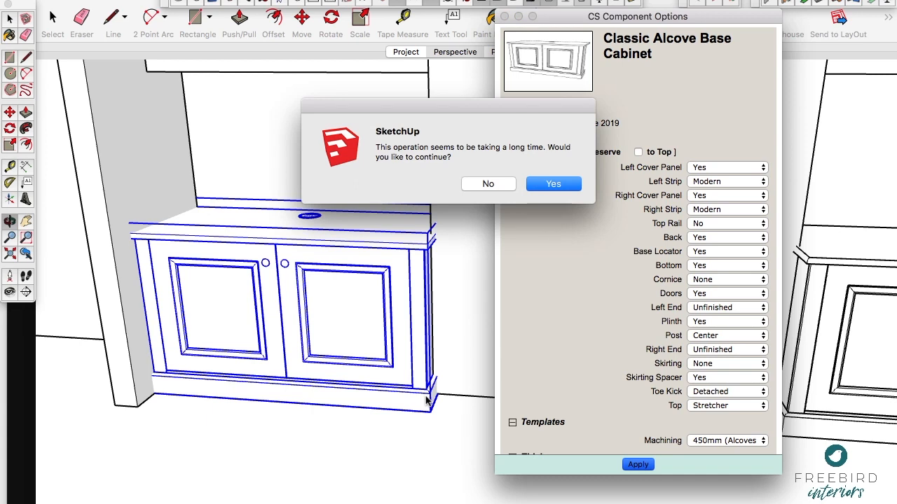
pyautogui.click(555, 184)
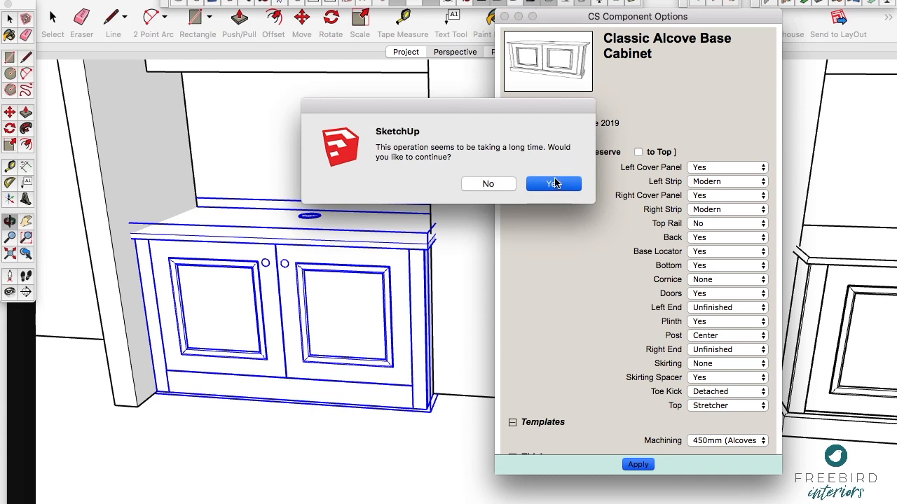
# Step: Set the left base cabinet's Skirting Spacer to No and apply it, letting the long operation continue
pyautogui.click(720, 378)
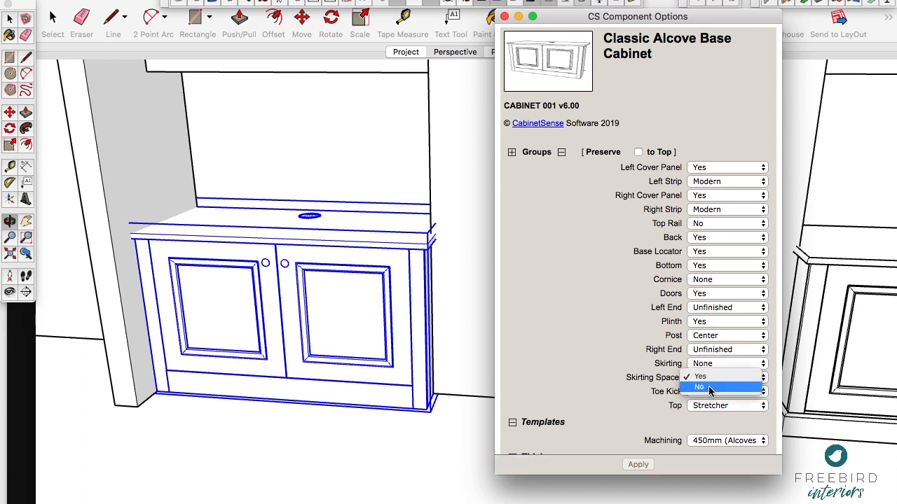
pyautogui.click(700, 387)
pyautogui.click(636, 465)
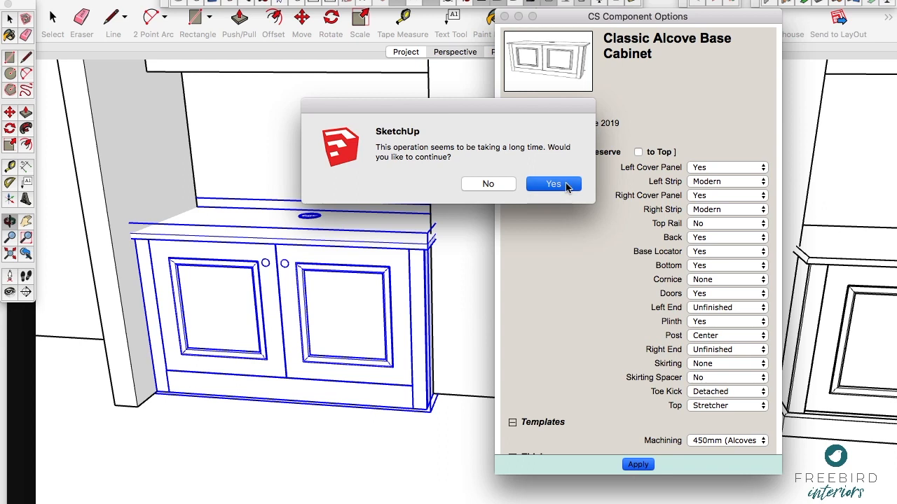
pyautogui.click(553, 184)
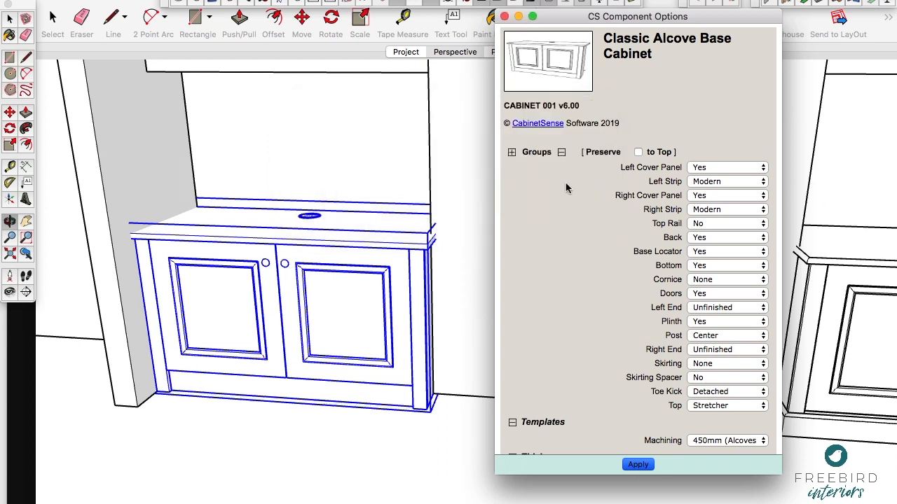
pyautogui.click(351, 270)
pyautogui.middleClick(351, 271)
pyautogui.middleClick(357, 286)
pyautogui.doubleClick(325, 286)
pyautogui.click(325, 287)
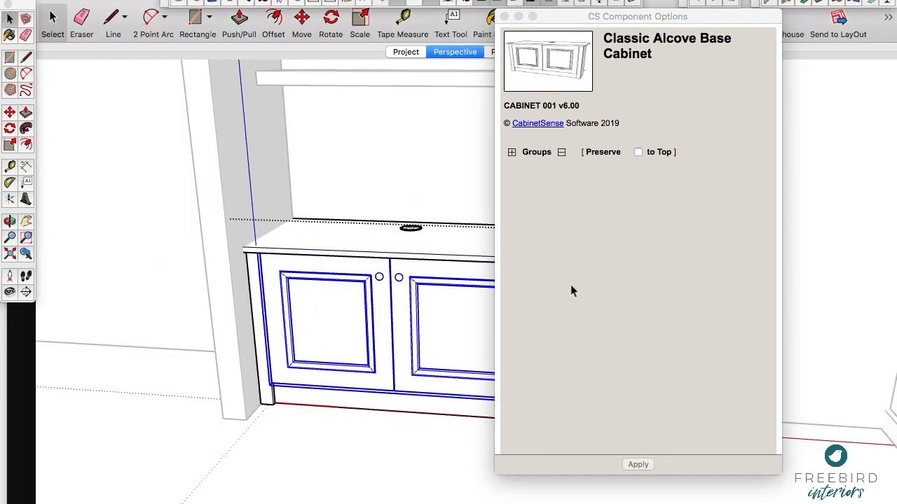
pyautogui.scroll(-5, 644, 311)
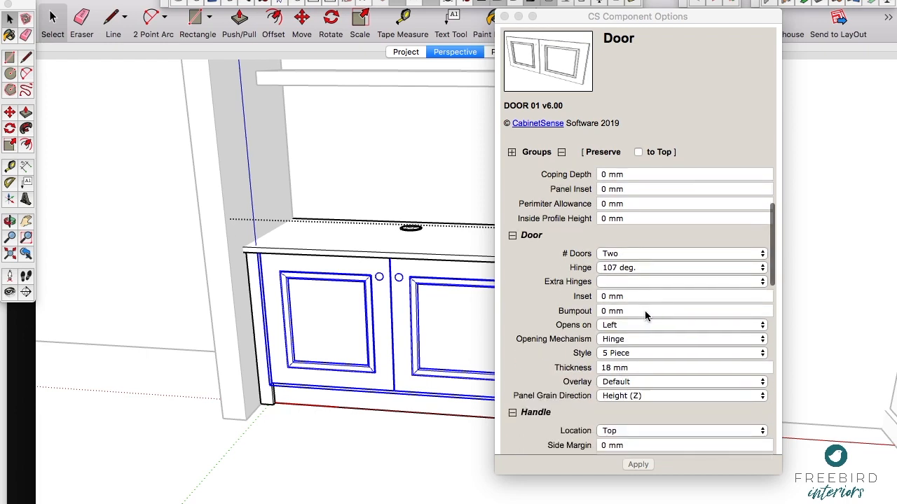
pyautogui.click(632, 352)
pyautogui.click(506, 16)
pyautogui.click(448, 175)
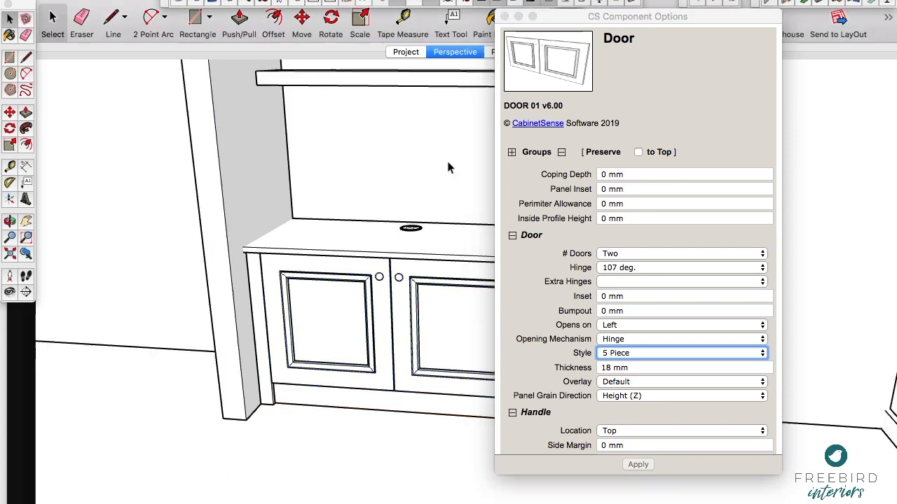
pyautogui.click(112, 446)
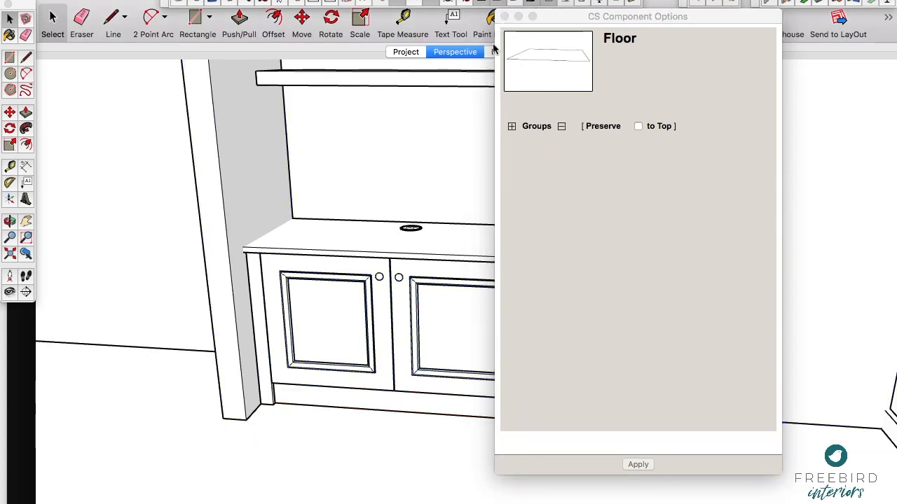
# Step: Open the left base cabinet for editing, try selecting its individual parts, and select the pair of doors
pyautogui.click(390, 287)
pyautogui.doubleClick(385, 295)
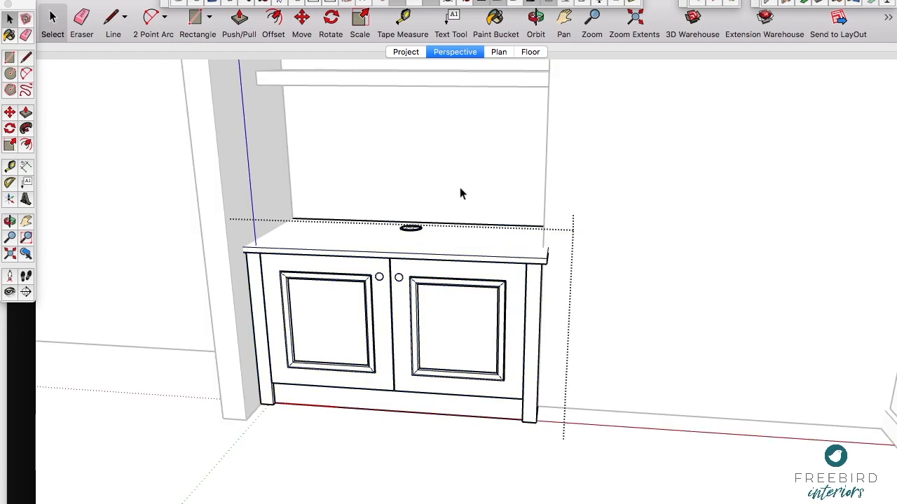
pyautogui.click(498, 245)
pyautogui.click(538, 285)
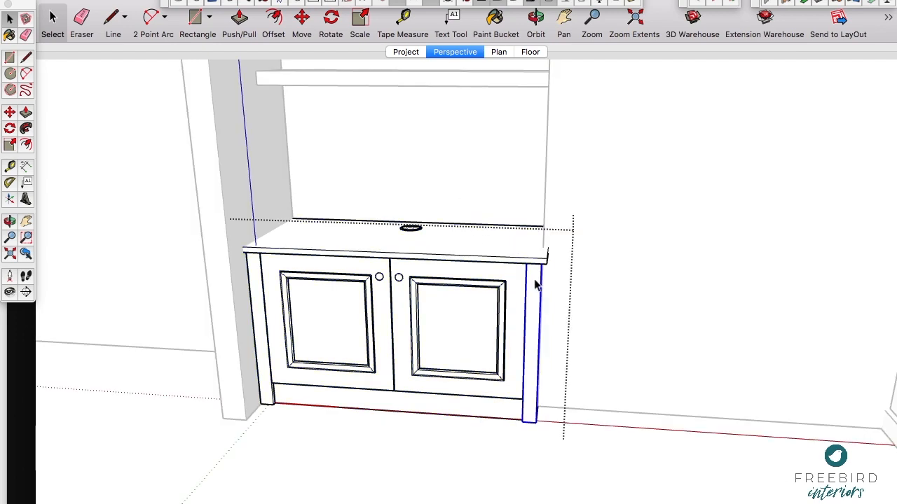
pyautogui.click(520, 298)
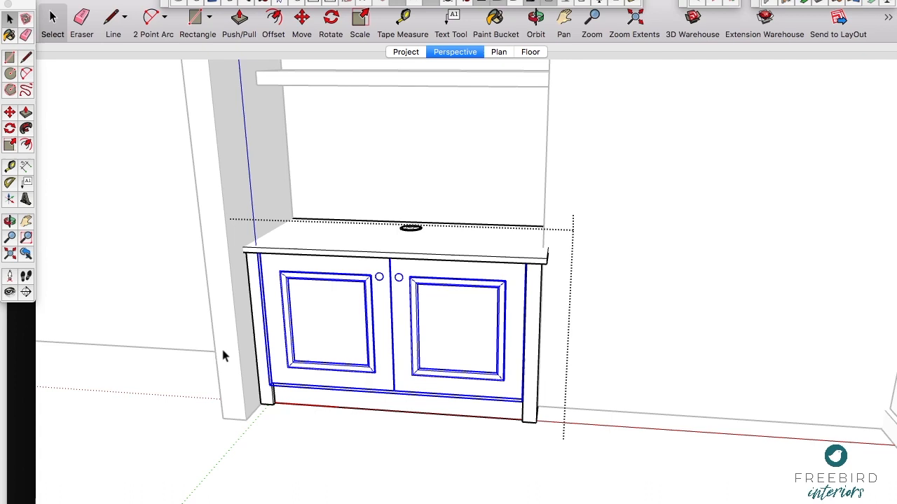
pyautogui.click(258, 314)
pyautogui.click(326, 399)
pyautogui.click(538, 356)
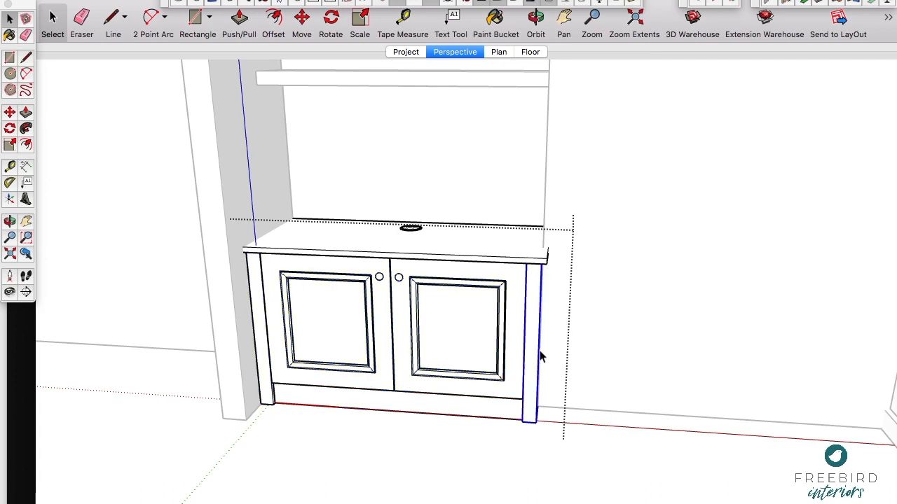
pyautogui.click(403, 342)
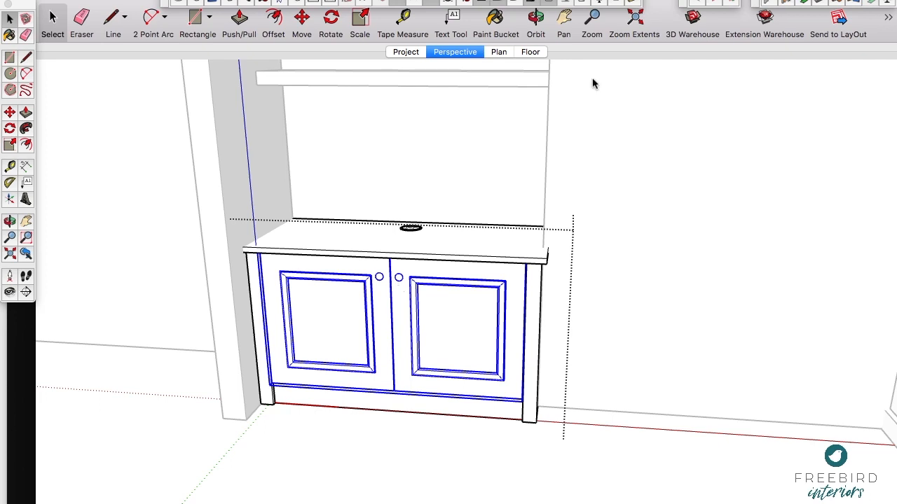
# Step: Open the component options for the selected doors, set their Style to Slab and apply it
pyautogui.click(585, 2)
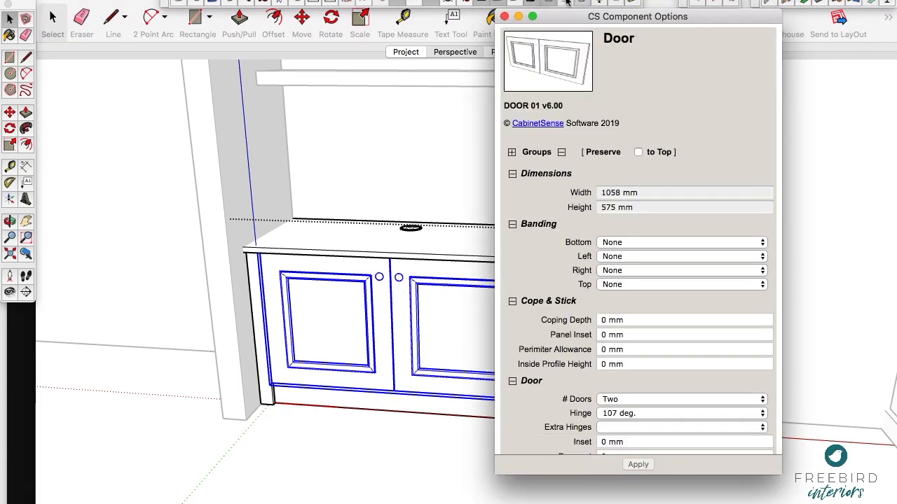
pyautogui.moveTo(577, 19); pyautogui.dragTo(616, 19)
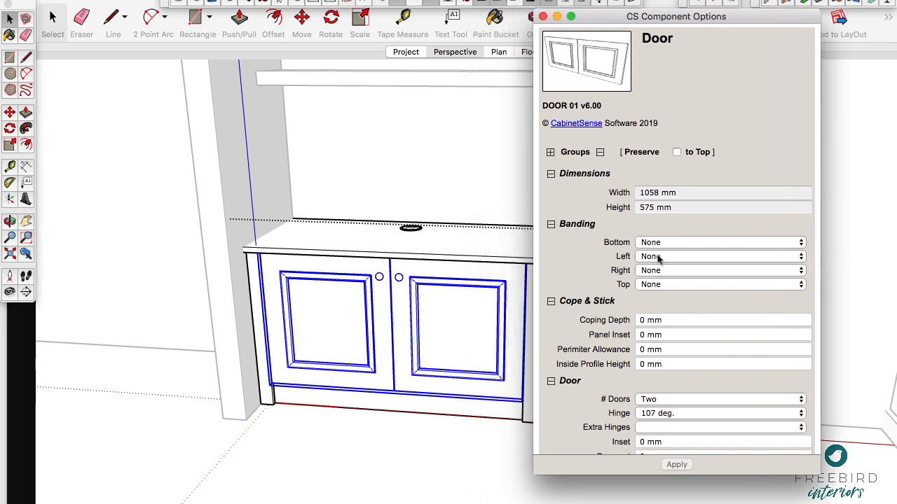
pyautogui.scroll(-10, 656, 350)
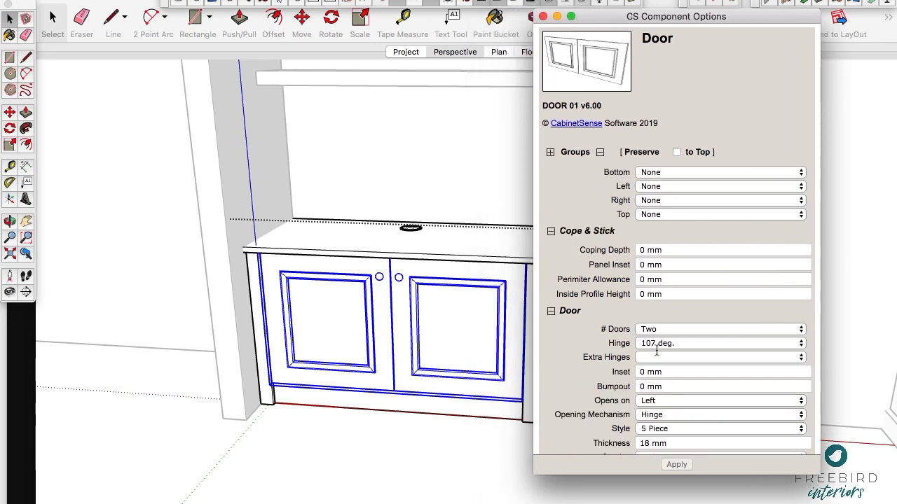
pyautogui.click(656, 312)
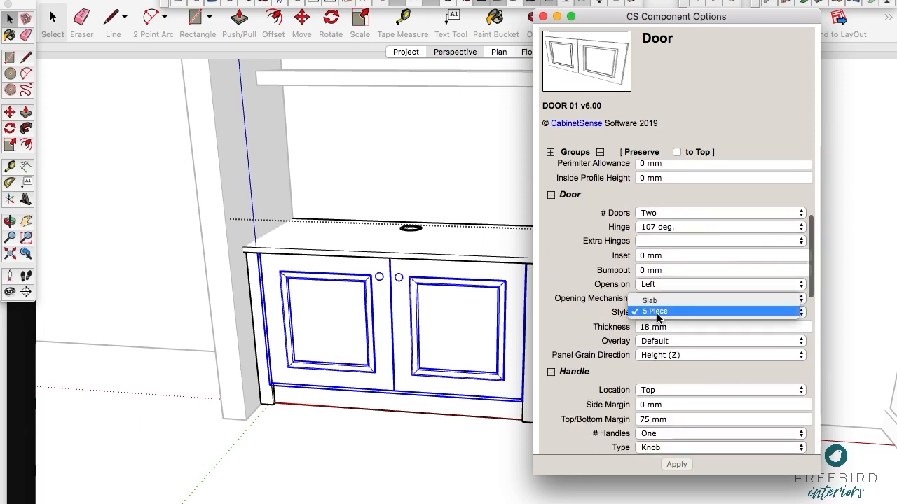
pyautogui.click(657, 298)
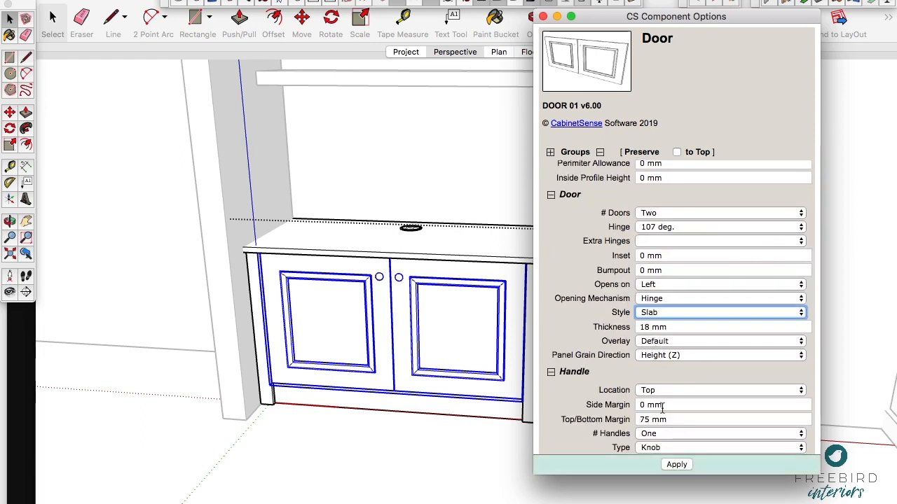
pyautogui.click(676, 466)
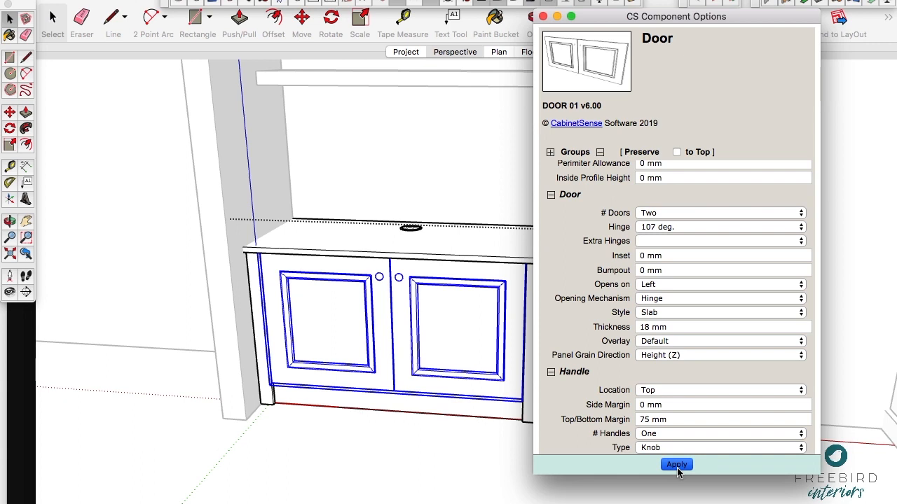
pyautogui.click(677, 465)
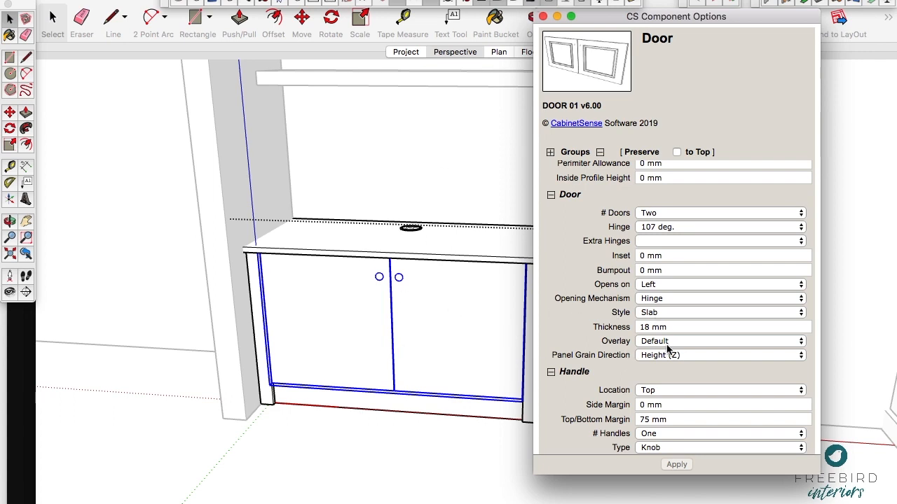
# Step: Set the handle Type of the left cabinet's doors to Handle and apply it
pyautogui.scroll(-3, 667, 348)
pyautogui.click(661, 384)
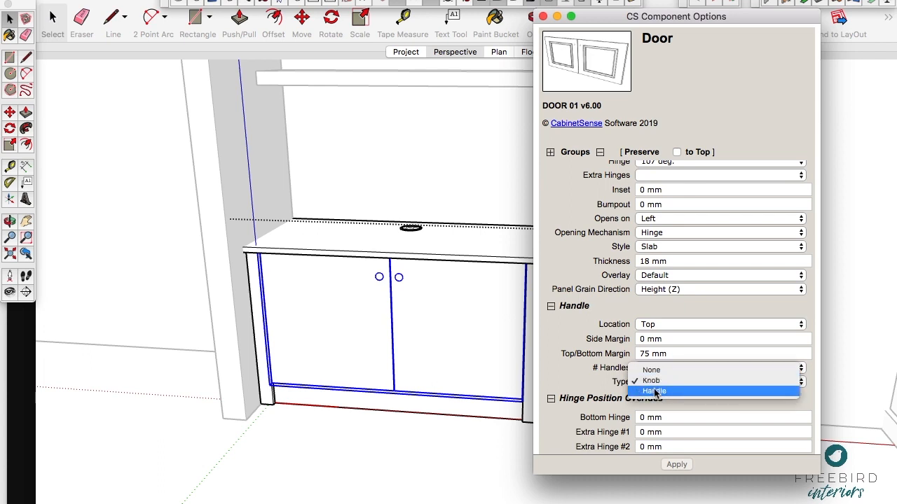
pyautogui.click(654, 390)
pyautogui.click(673, 467)
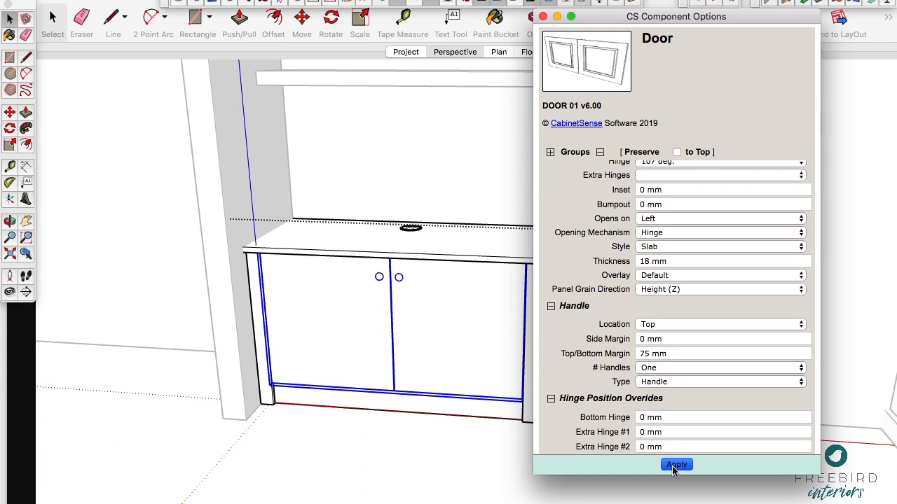
# Step: Set the handle Type of the left cabinet's doors to None and apply the change
pyautogui.click(669, 382)
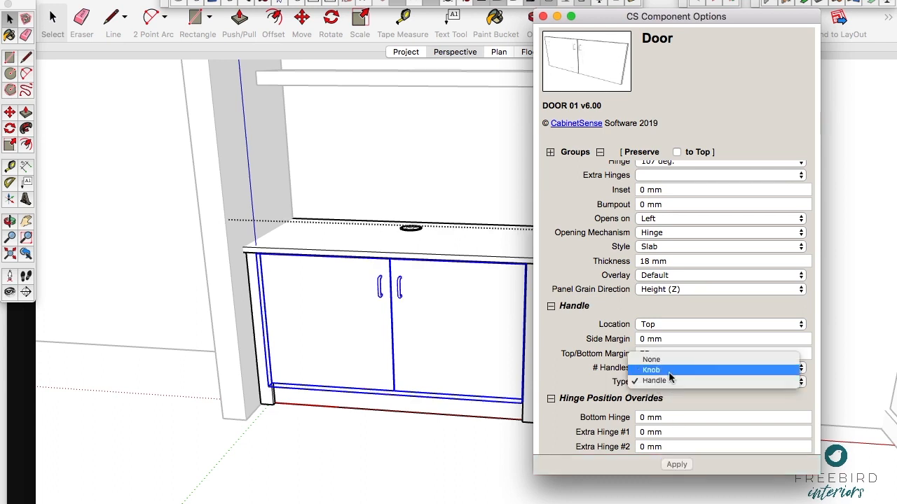
pyautogui.click(669, 358)
pyautogui.click(674, 465)
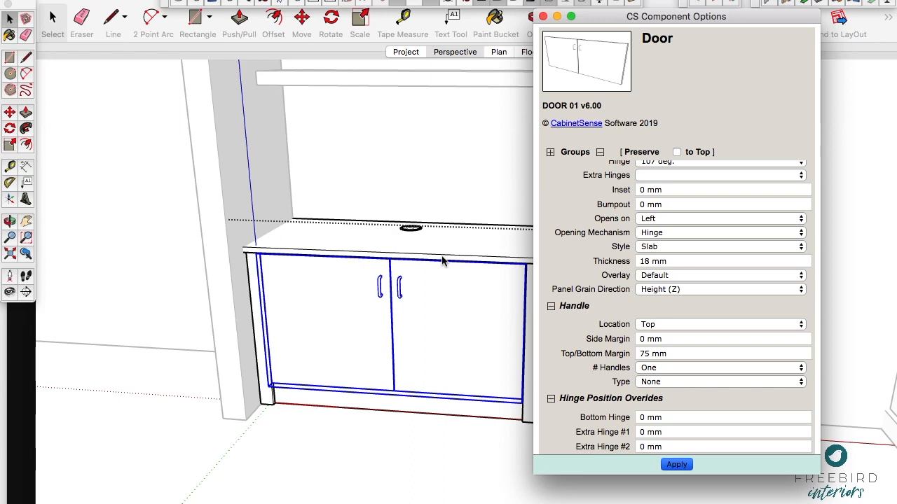
# Step: Close the door's component options, leave the left cabinet's editing context and delete the old framed-door base cabinet from the right alcove
pyautogui.click(544, 17)
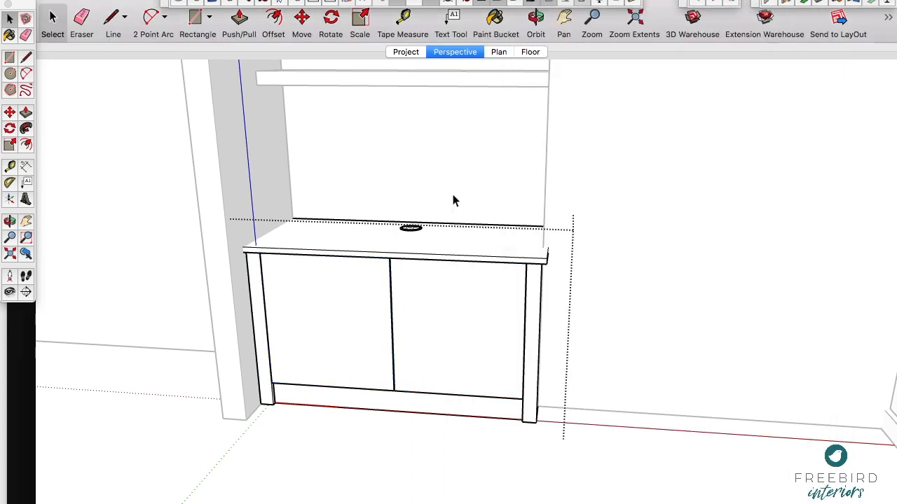
pyautogui.press('h')
pyautogui.moveTo(490, 149); pyautogui.dragTo(272, 260)
pyautogui.scroll(-6, 273, 259)
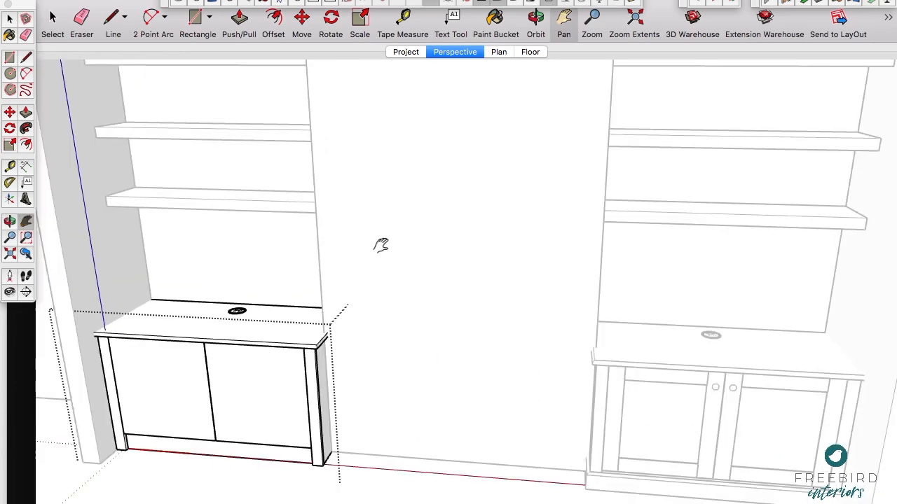
pyautogui.press('space')
pyautogui.click(417, 435)
pyautogui.click(558, 339)
pyautogui.press('Delete')
# Step: Copy the slab-door base cabinet from the left alcove into the right alcove, aligning its back corner with the alcove's inner corner
pyautogui.click(203, 358)
pyautogui.click(260, 350)
pyautogui.press('o')
pyautogui.moveTo(290, 344); pyautogui.dragTo(334, 126)
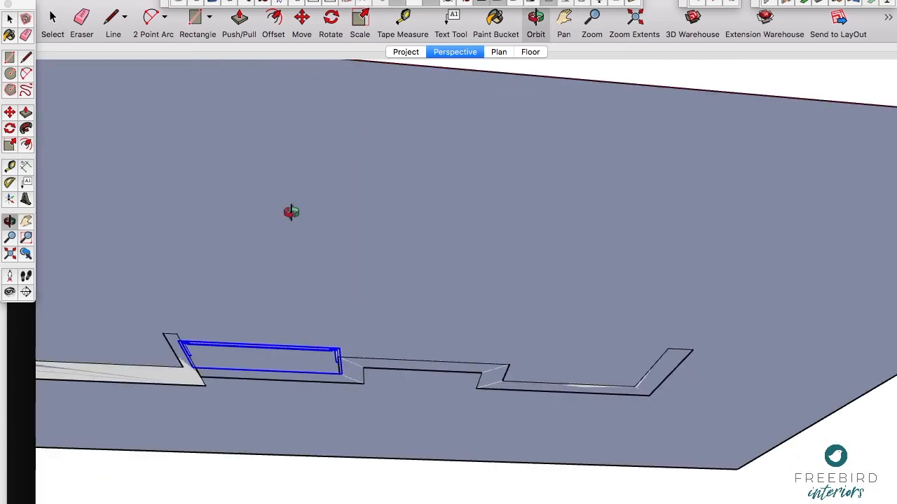
pyautogui.scroll(5, 196, 352)
pyautogui.press('m')
pyautogui.click(196, 393)
pyautogui.scroll(-5, 154, 323)
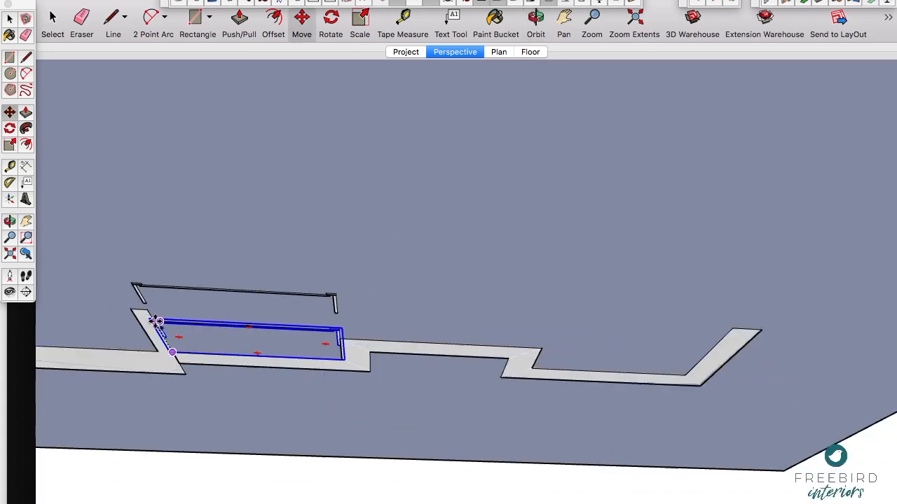
pyautogui.click(533, 368)
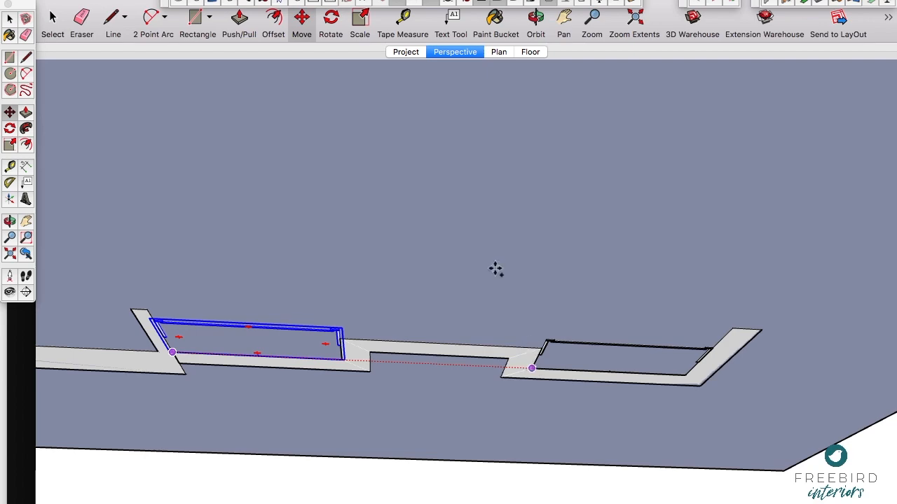
# Step: Frame both alcoves from the front and update the Perspective scene with this view
pyautogui.press('o')
pyautogui.moveTo(464, 232); pyautogui.dragTo(453, 388)
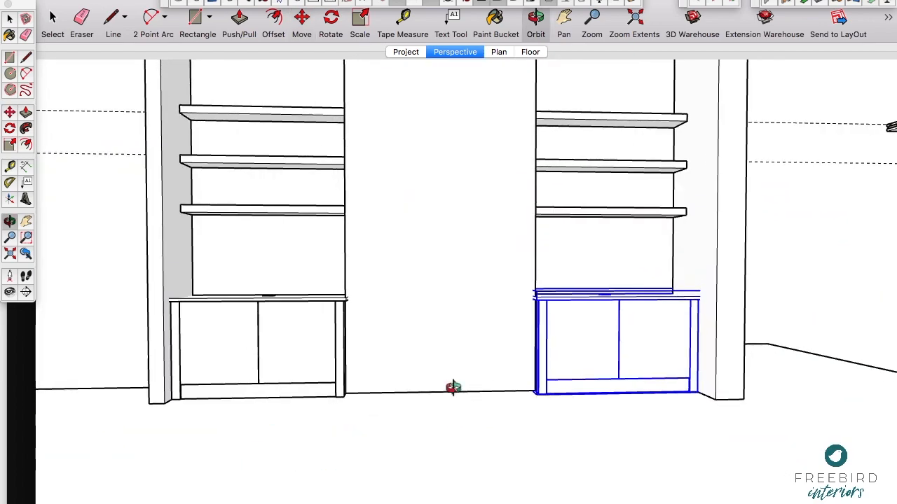
pyautogui.press('h')
pyautogui.moveTo(431, 210); pyautogui.dragTo(489, 270)
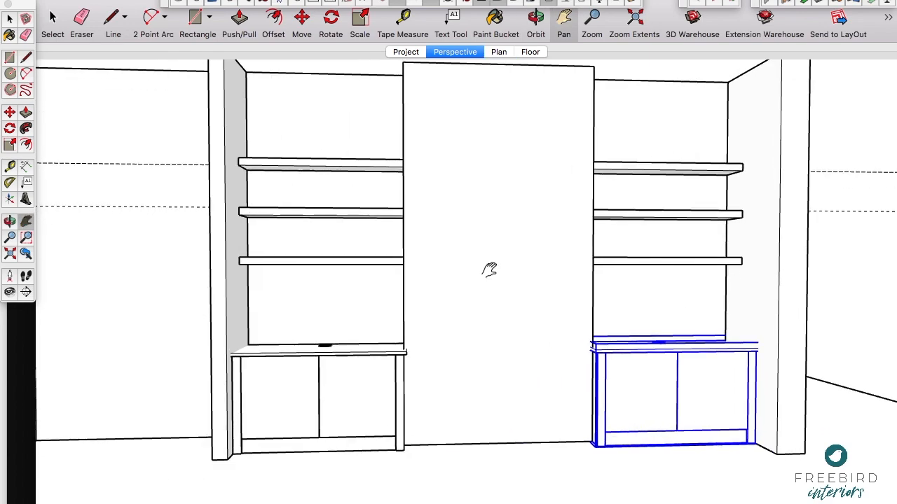
pyautogui.scroll(1, 489, 269)
pyautogui.moveTo(489, 269); pyautogui.dragTo(455, 252, button='middle')
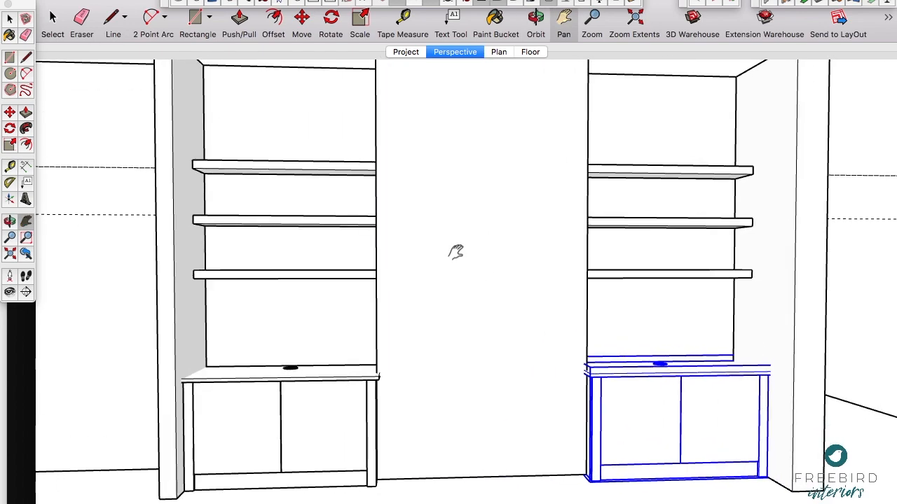
pyautogui.rightClick(451, 54)
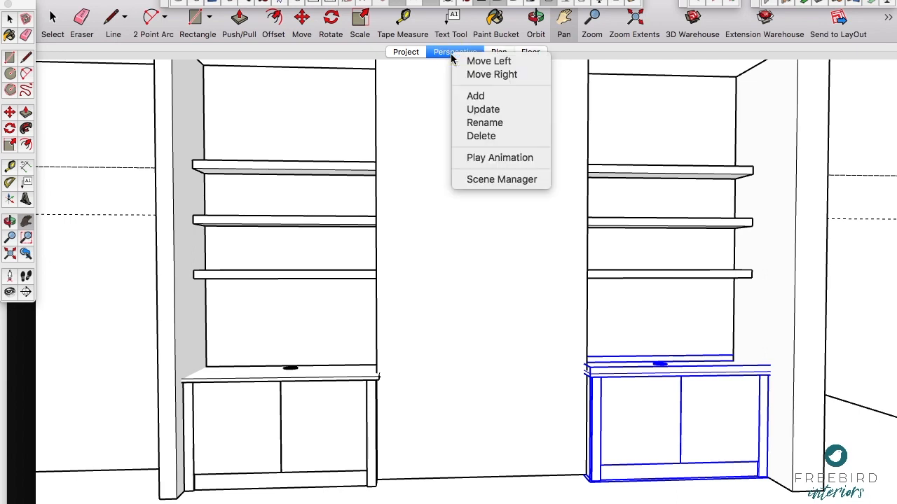
pyautogui.click(472, 109)
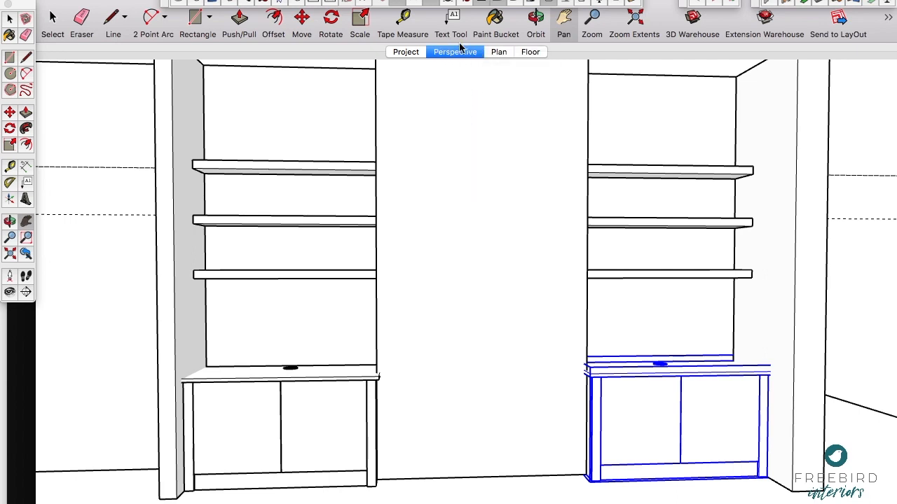
# Step: Deselect the right cabinet and delete all the construction guides from the model
pyautogui.press('space')
pyautogui.click(846, 139)
pyautogui.press('h')
pyautogui.moveTo(431, 181); pyautogui.dragTo(420, 181)
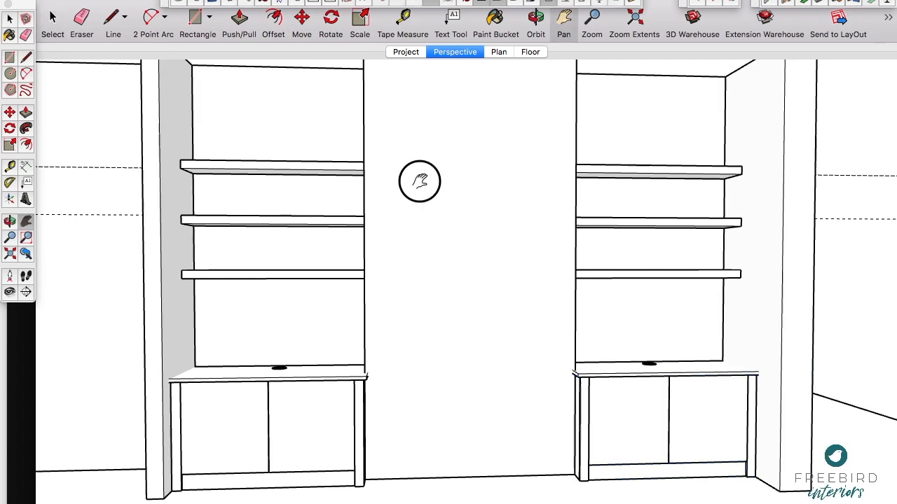
pyautogui.click(135, 1)
pyautogui.click(164, 99)
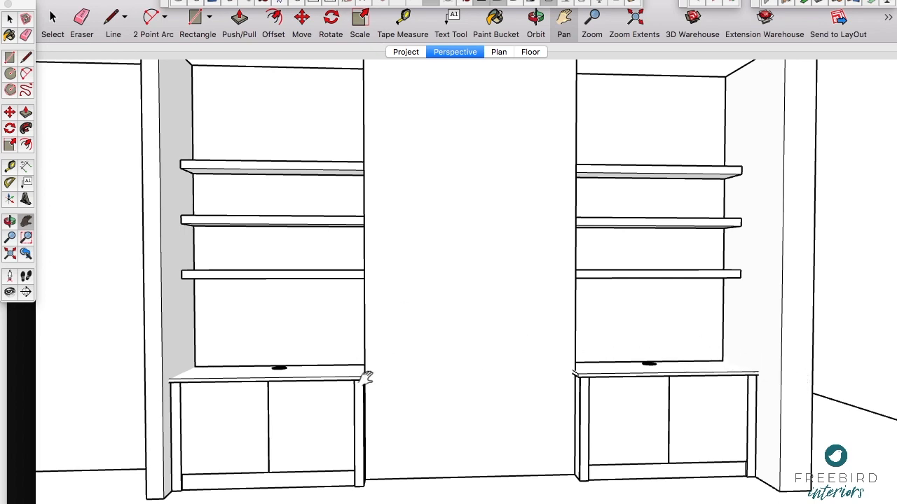
pyautogui.scroll(6, 367, 377)
pyautogui.scroll(-6, 377, 378)
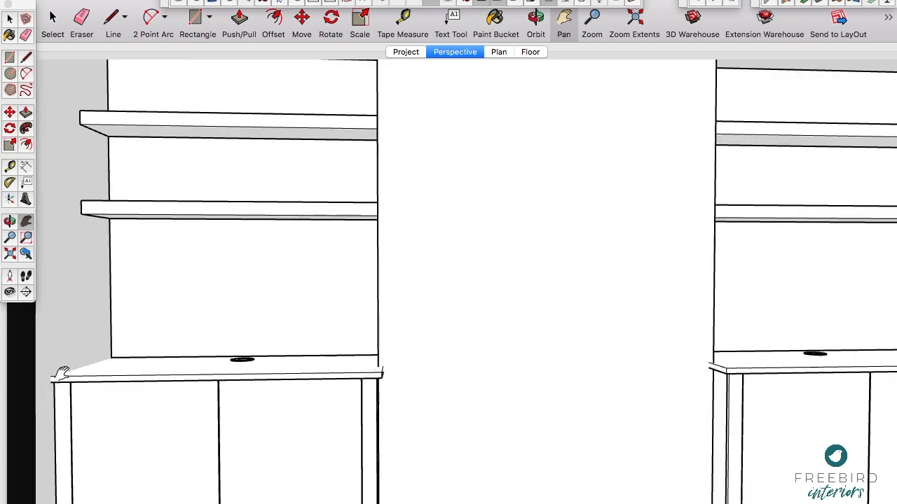
pyautogui.scroll(-5, 215, 394)
pyautogui.scroll(3, 215, 394)
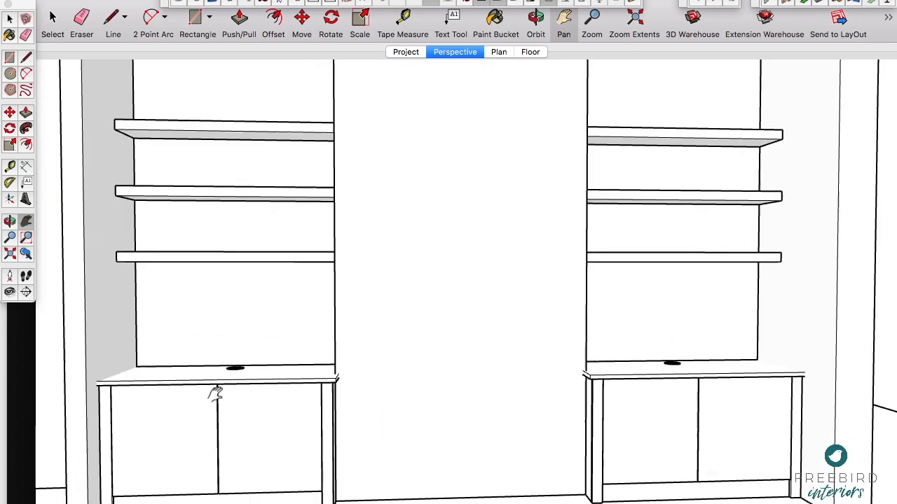
pyautogui.moveTo(310, 343); pyautogui.dragTo(340, 319)
pyautogui.scroll(-2, 301, 318)
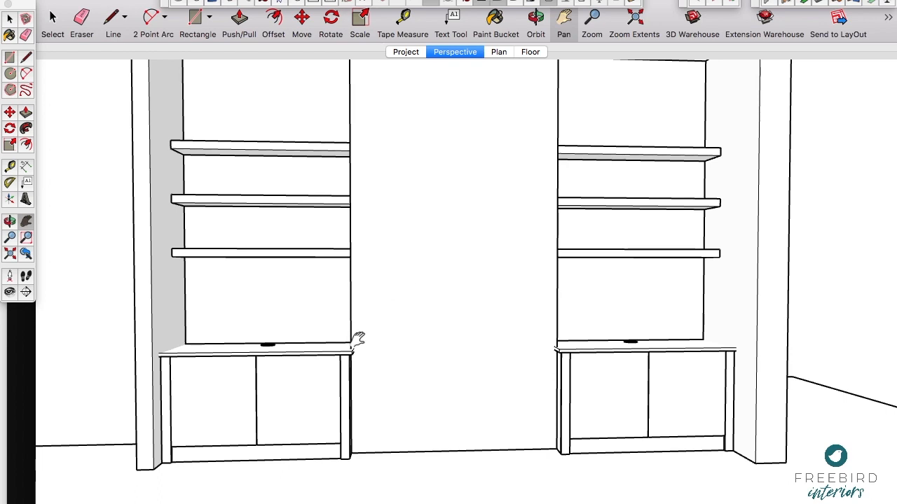
pyautogui.click(112, 0)
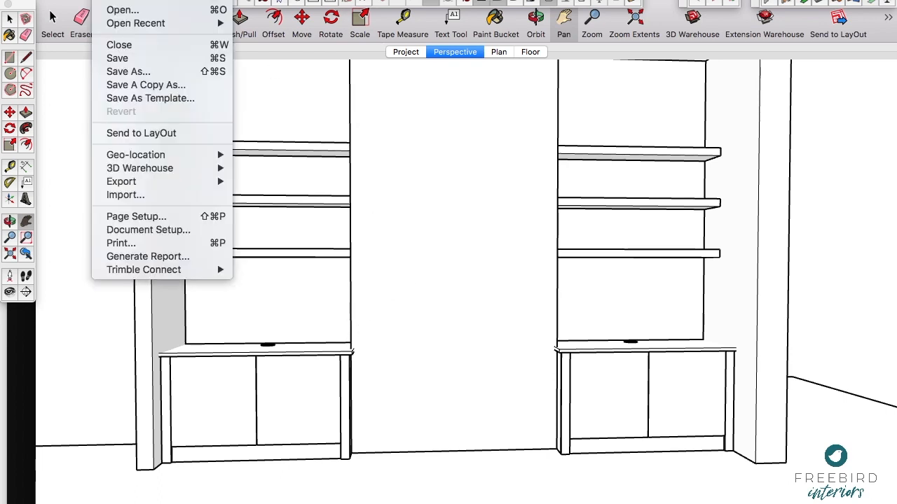
pyautogui.moveTo(203, 185)
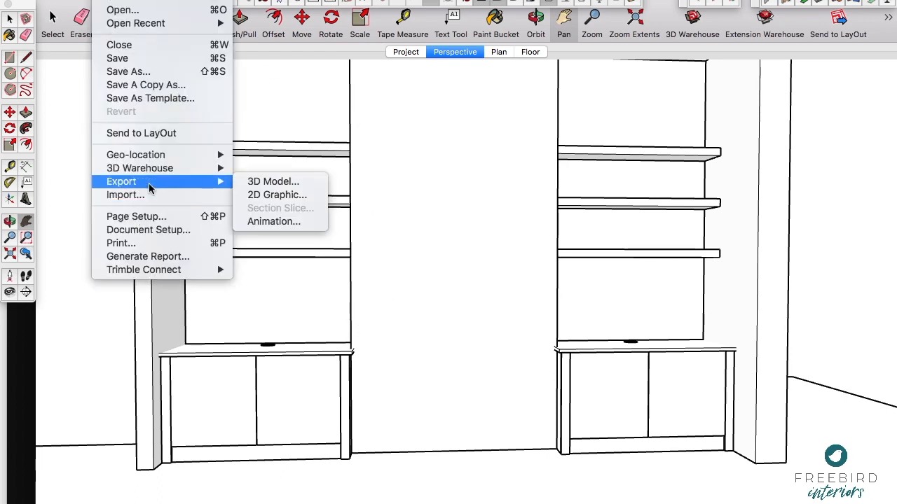
pyautogui.click(261, 196)
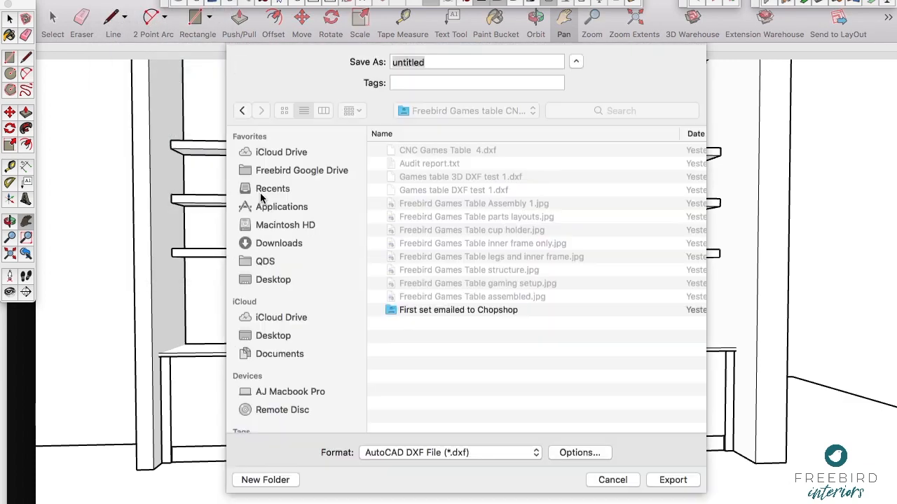
pyautogui.click(617, 481)
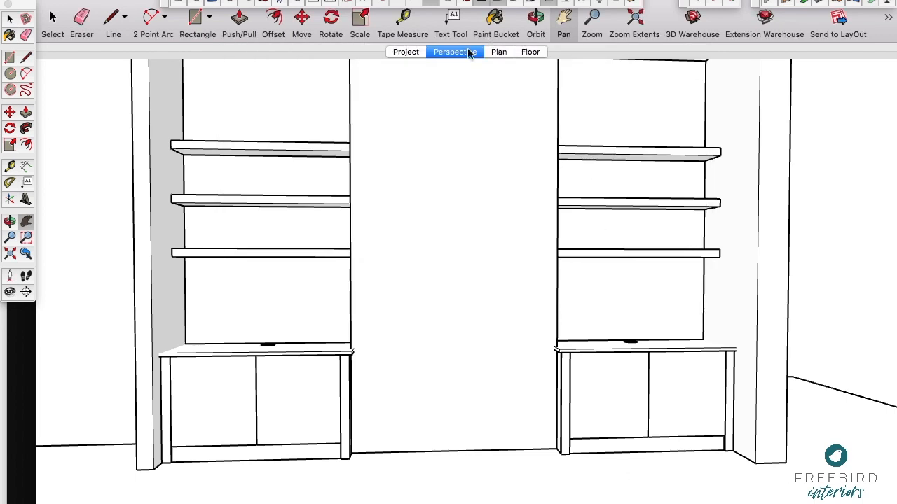
# Step: Switch the camera to parallel projection and show the model in the standard Front view
pyautogui.rightClick(150, 2)
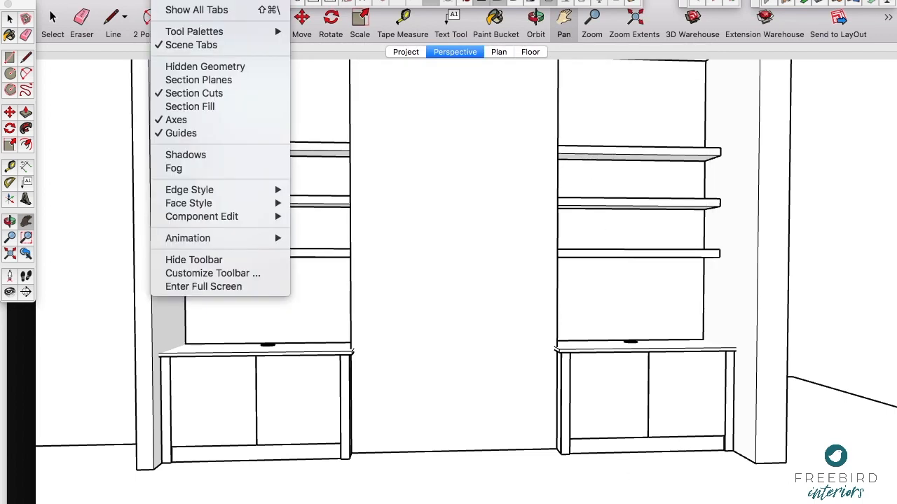
pyautogui.moveTo(242, 0)
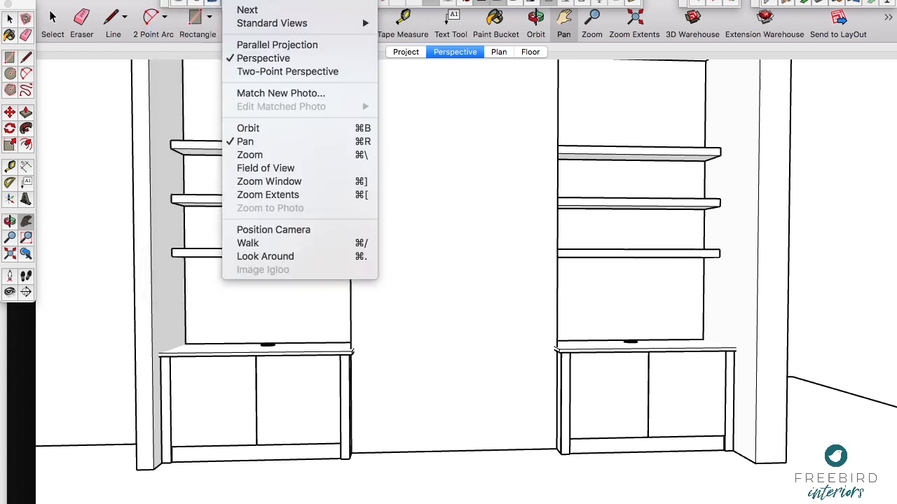
pyautogui.click(267, 45)
pyautogui.click(242, 1)
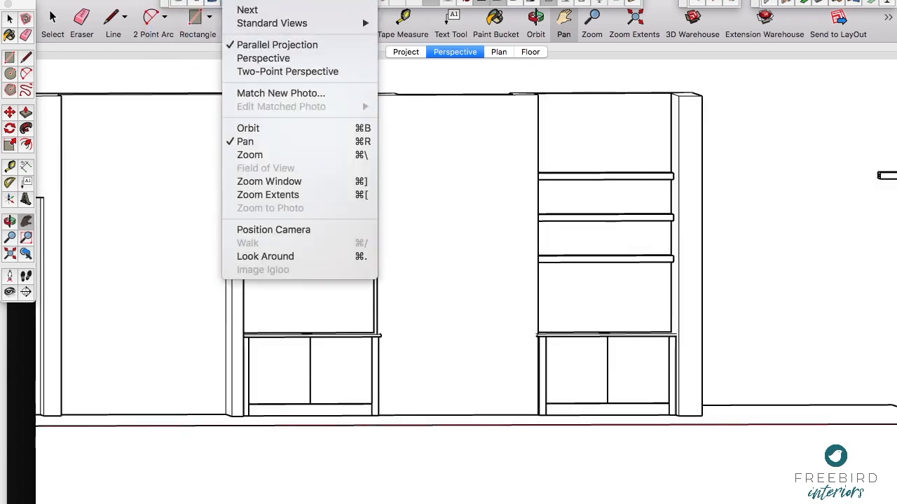
pyautogui.moveTo(281, 24)
pyautogui.click(396, 49)
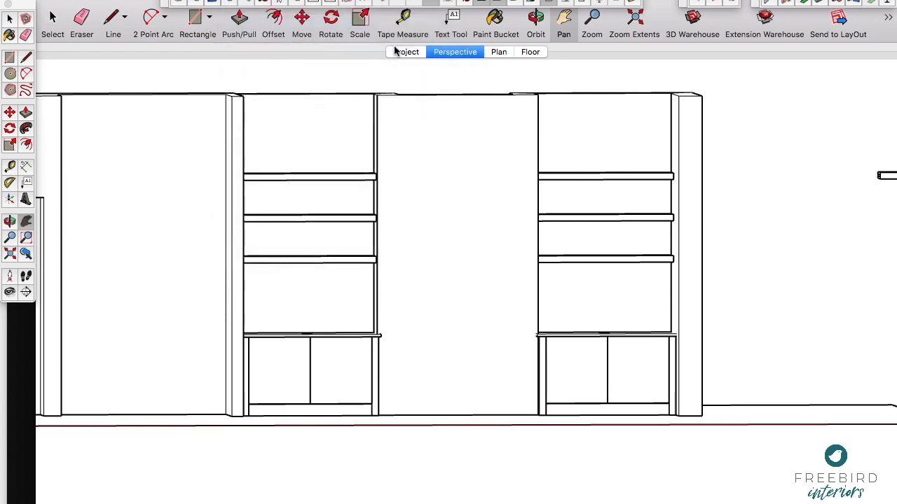
# Step: Add a new scene named Elevation showing the front view of both alcoves
pyautogui.scroll(2, 236, 315)
pyautogui.moveTo(254, 306); pyautogui.dragTo(327, 317)
pyautogui.scroll(1, 336, 302)
pyautogui.rightClick(456, 53)
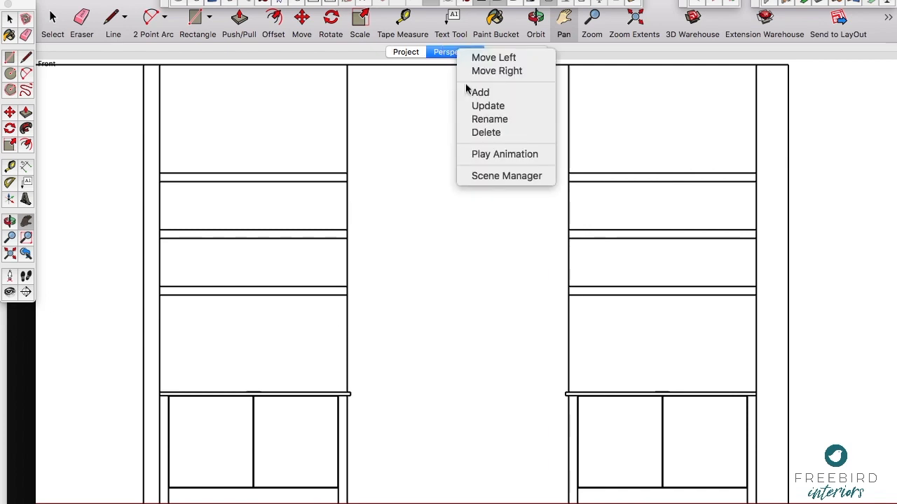
pyautogui.click(476, 92)
pyautogui.write('Elevation')
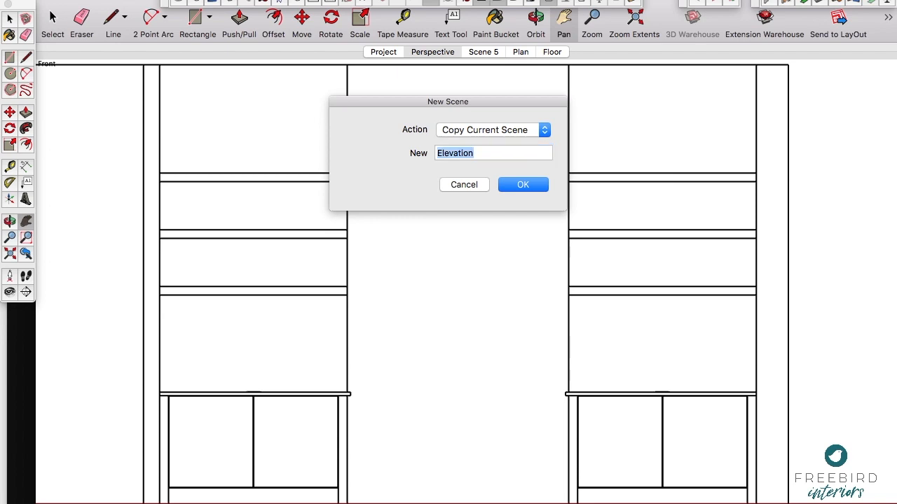
pyautogui.press('Return')
# Step: Dimension the left base cabinet's overall height and the gap between its worktop and the lowest shelf
pyautogui.click(25, 167)
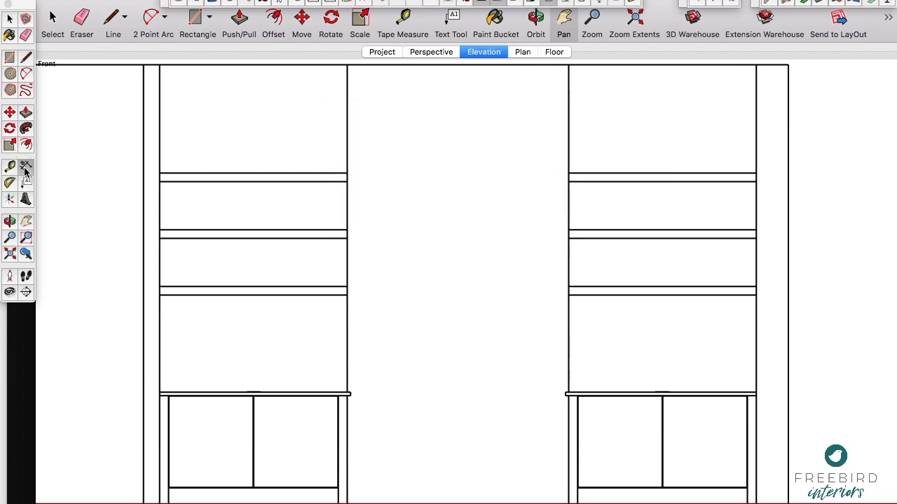
pyautogui.click(348, 499)
pyautogui.click(350, 392)
pyautogui.click(391, 392)
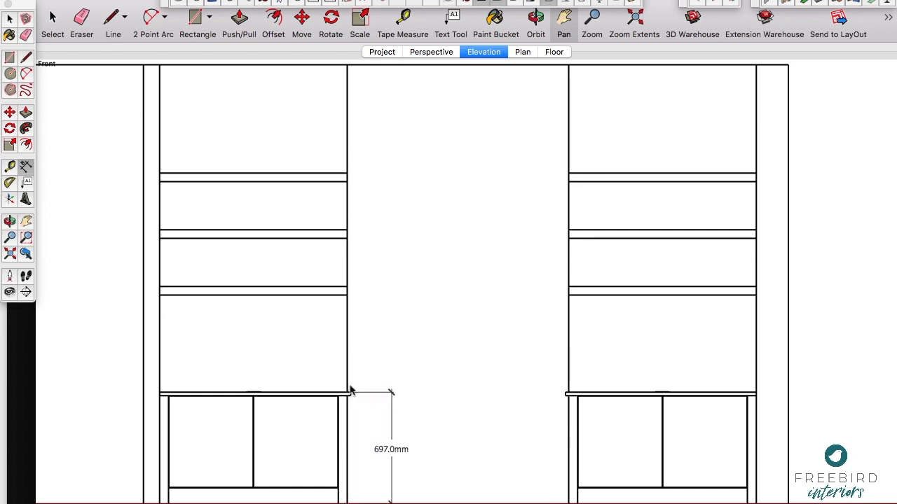
pyautogui.click(254, 393)
pyautogui.click(254, 295)
pyautogui.click(301, 299)
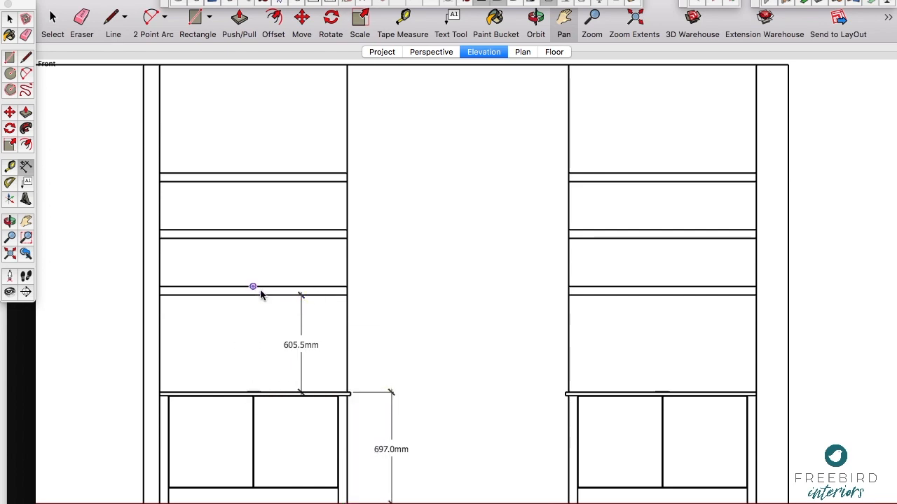
# Step: Dimension both gaps between the left alcove's three shelves and check the Perspective scene against the Elevation scene
pyautogui.click(253, 286)
pyautogui.click(254, 239)
pyautogui.click(301, 244)
pyautogui.click(253, 230)
pyautogui.click(253, 181)
pyautogui.click(300, 187)
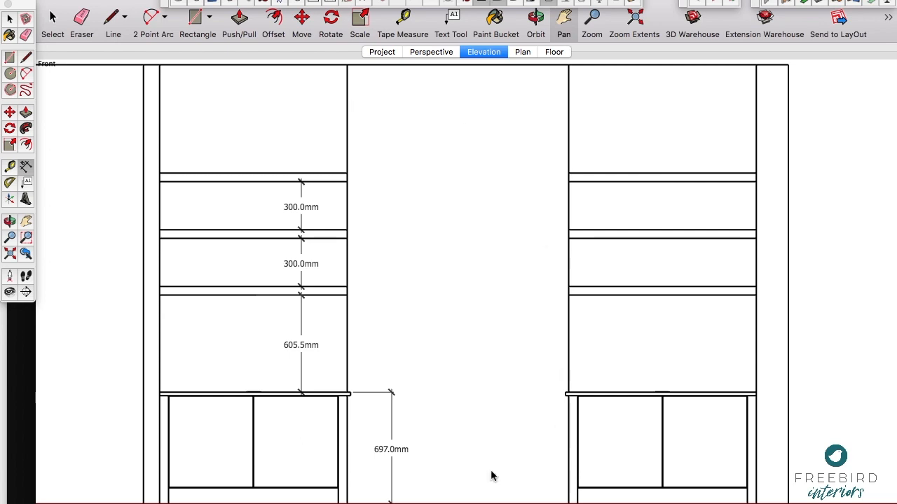
pyautogui.click(431, 53)
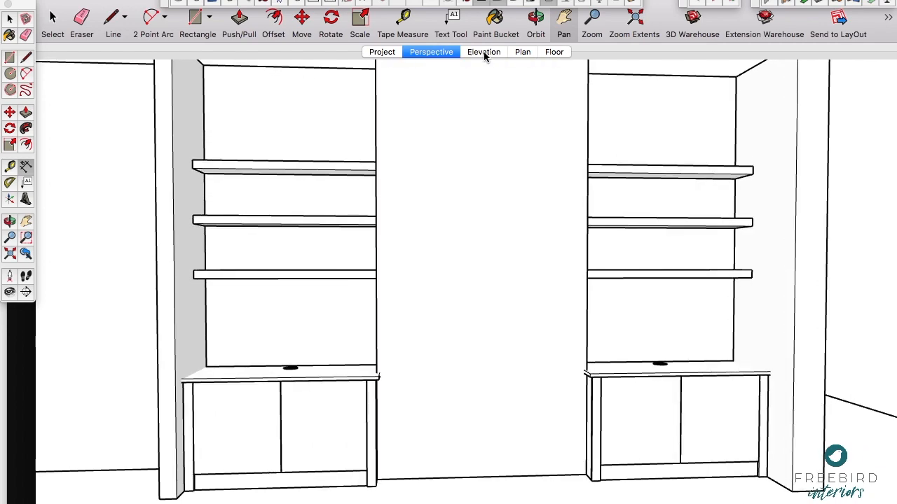
pyautogui.click(483, 52)
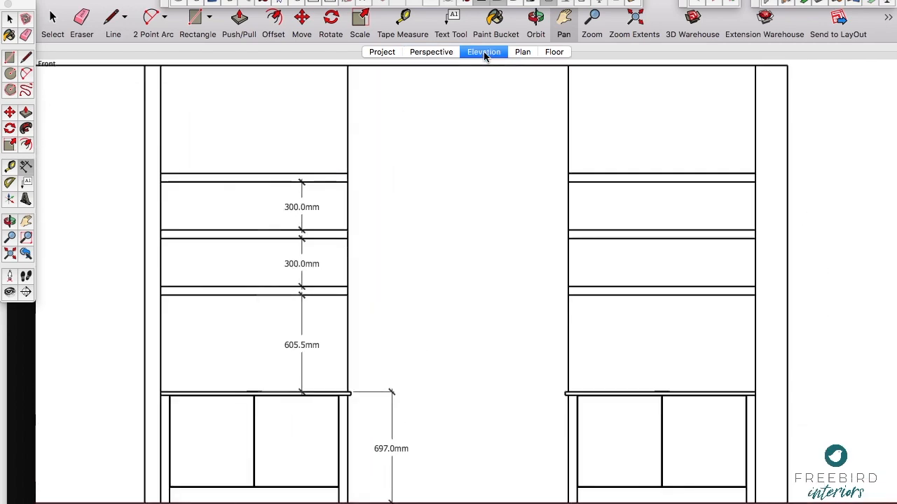
# Step: Set the model's length units to decimal centimeters with a precision of 0cm
pyautogui.click(333, 1)
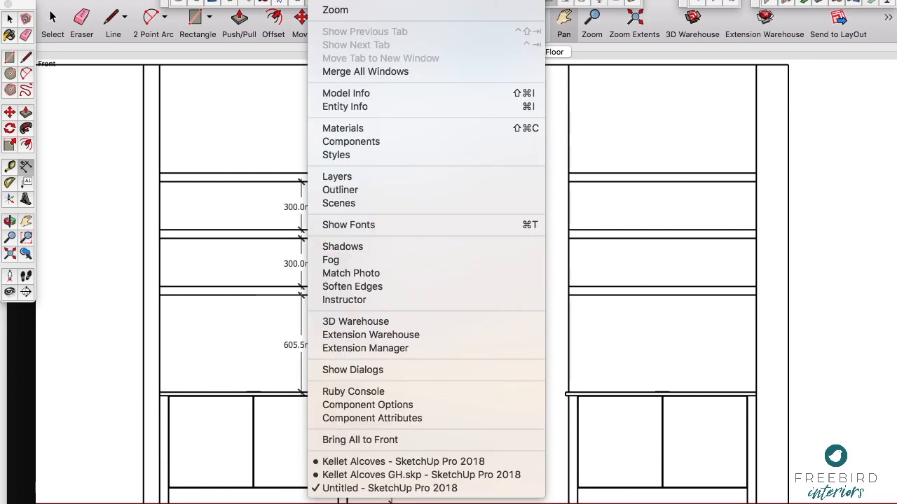
pyautogui.click(343, 93)
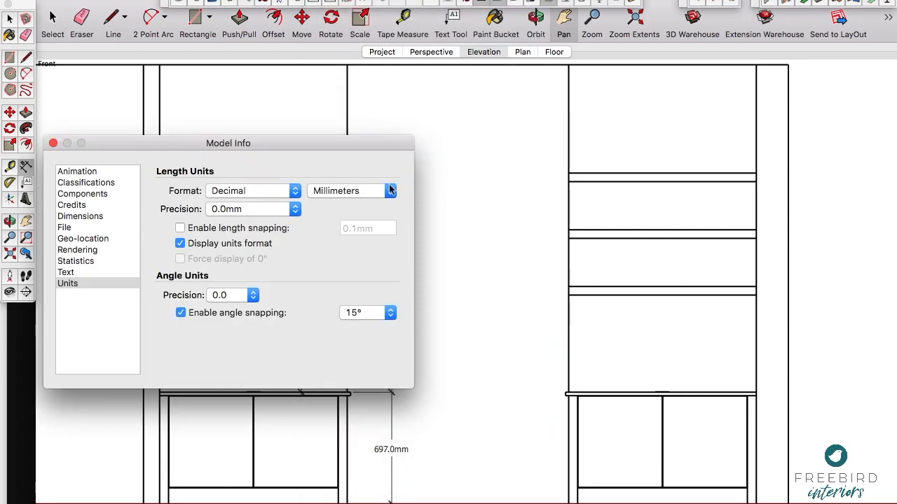
pyautogui.click(297, 196)
pyautogui.click(260, 192)
pyautogui.click(350, 190)
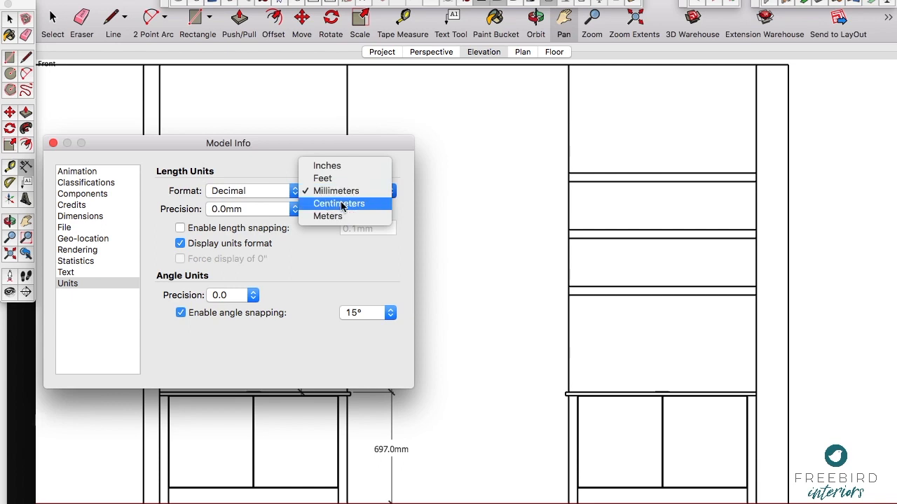
pyautogui.click(341, 203)
pyautogui.click(294, 209)
pyautogui.click(220, 194)
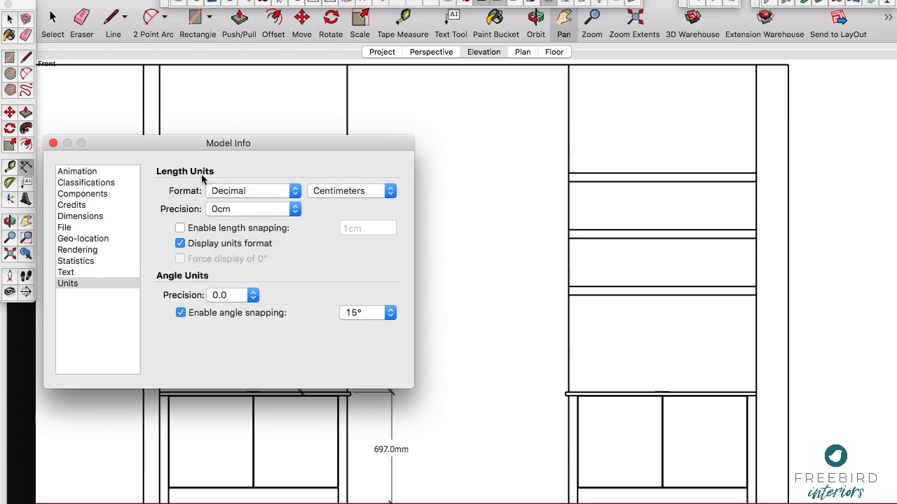
# Step: Try raising the left alcove's three floating shelves together by 30 cm and undo the move
pyautogui.click(53, 144)
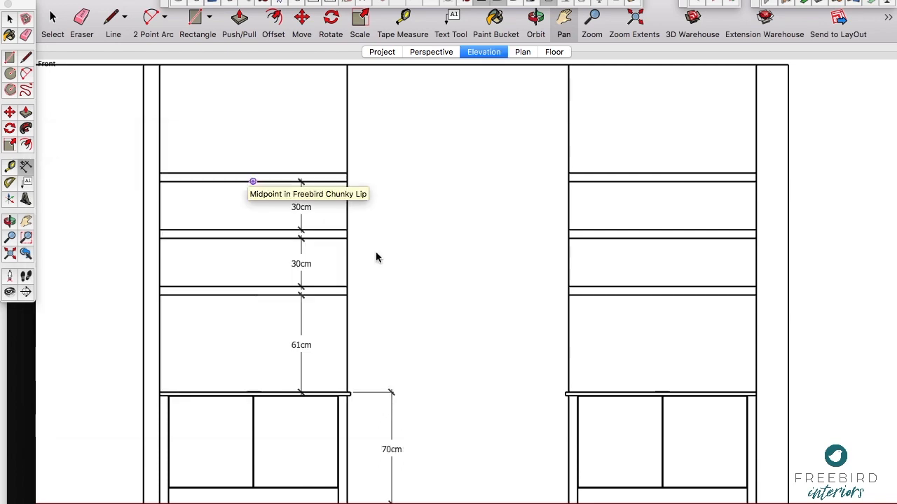
pyautogui.press('space')
pyautogui.click(267, 299)
pyautogui.click(212, 294)
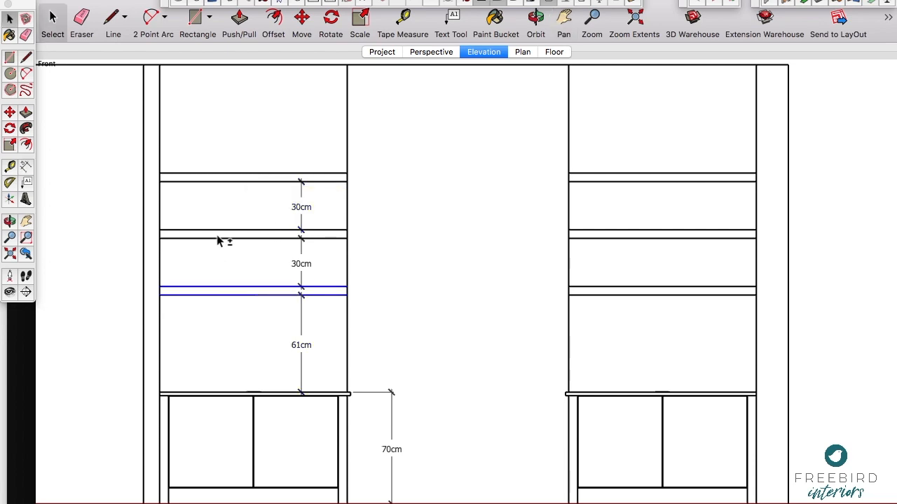
pyautogui.keyDown('shift'); pyautogui.click(230, 178); pyautogui.keyUp('shift')
pyautogui.keyDown('shift'); pyautogui.click(223, 236); pyautogui.keyUp('shift')
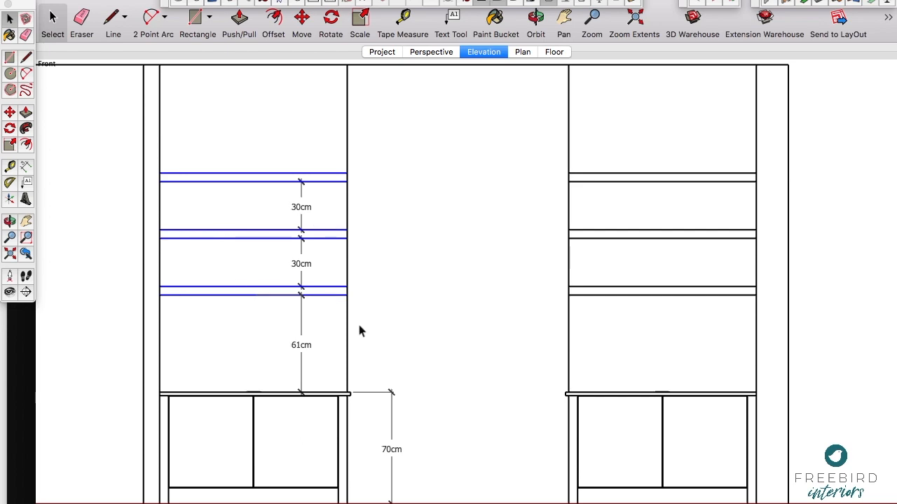
pyautogui.press('m')
pyautogui.click(226, 324)
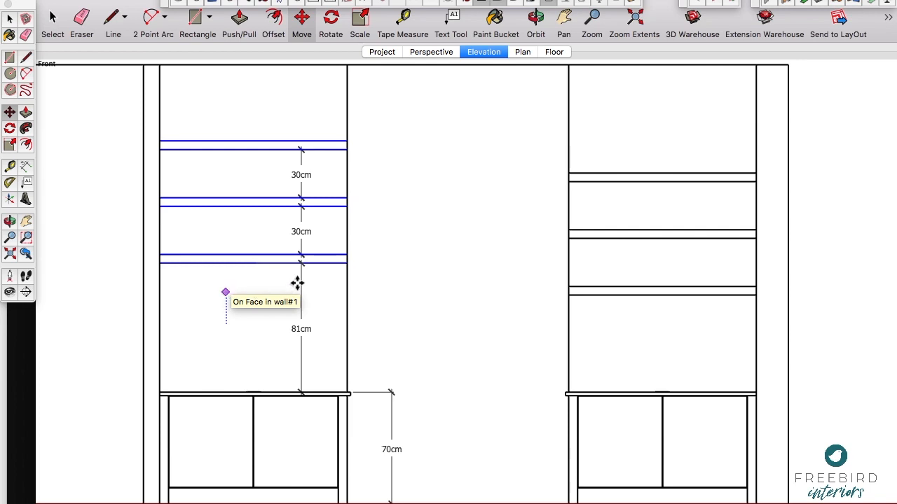
pyautogui.write('30')
pyautogui.press('Return')
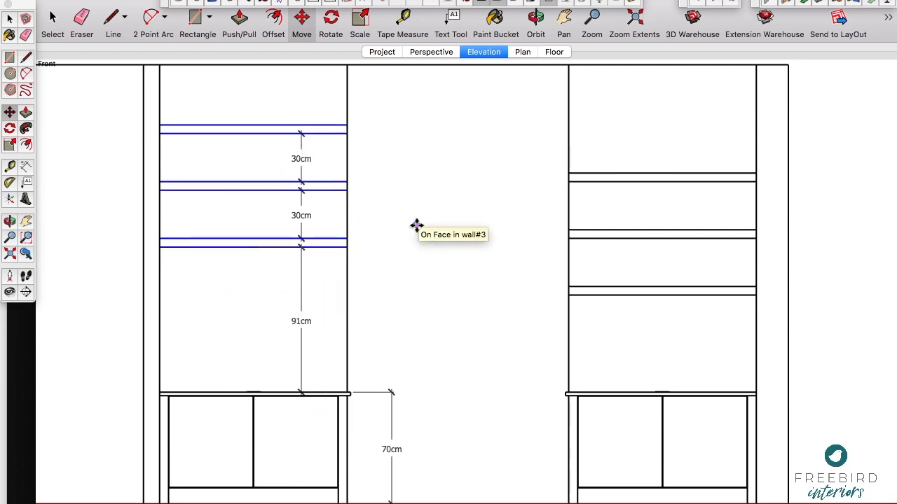
pyautogui.press('super+z')
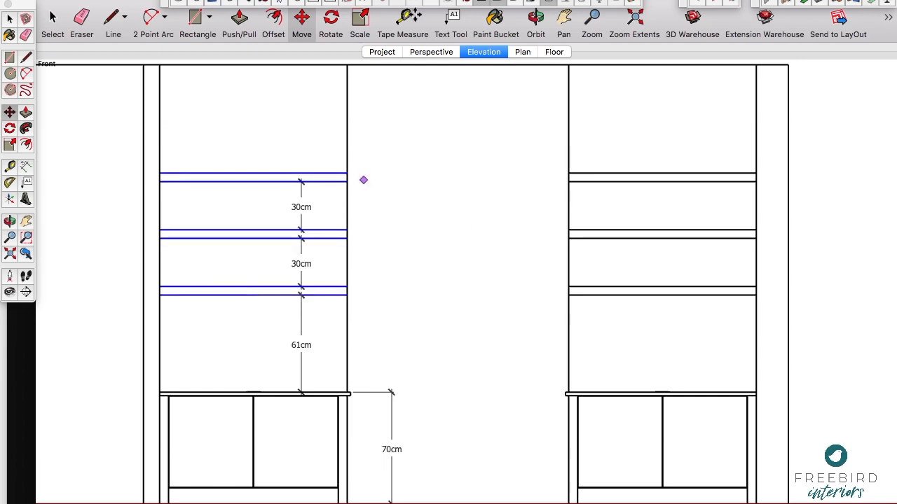
# Step: Switch the camera to Perspective projection and frame the right alcove's base cabinet with its lowest shelf at an angle
pyautogui.moveTo(521, 330); pyautogui.dragTo(456, 304, button='middle')
pyautogui.moveTo(422, 260); pyautogui.dragTo(452, 280, button='middle')
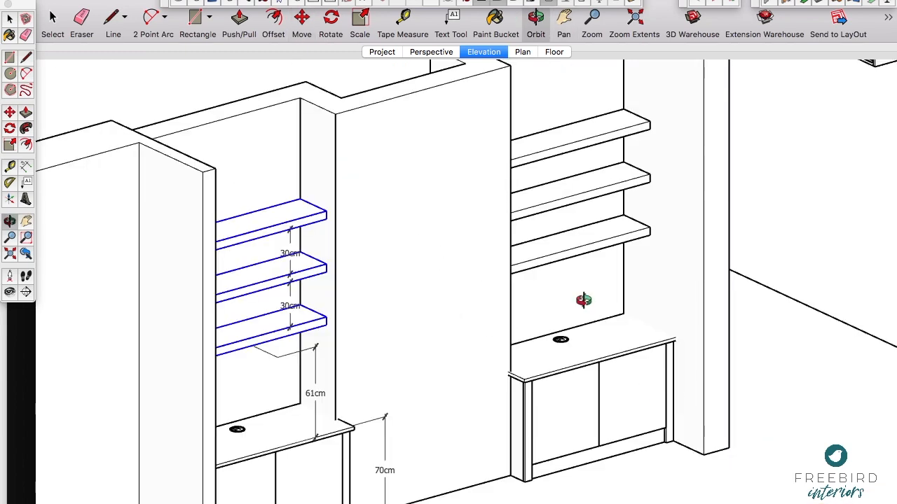
pyautogui.scroll(3, 552, 342)
pyautogui.scroll(2, 551, 341)
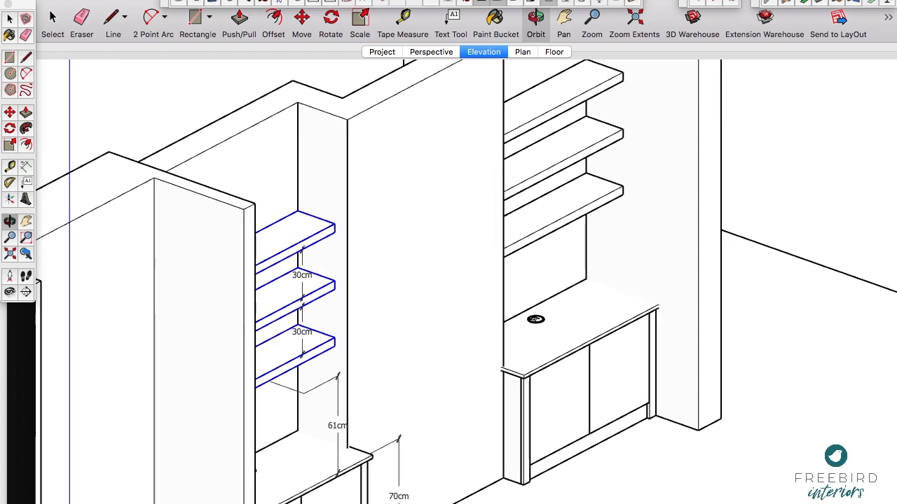
pyautogui.click(241, 1)
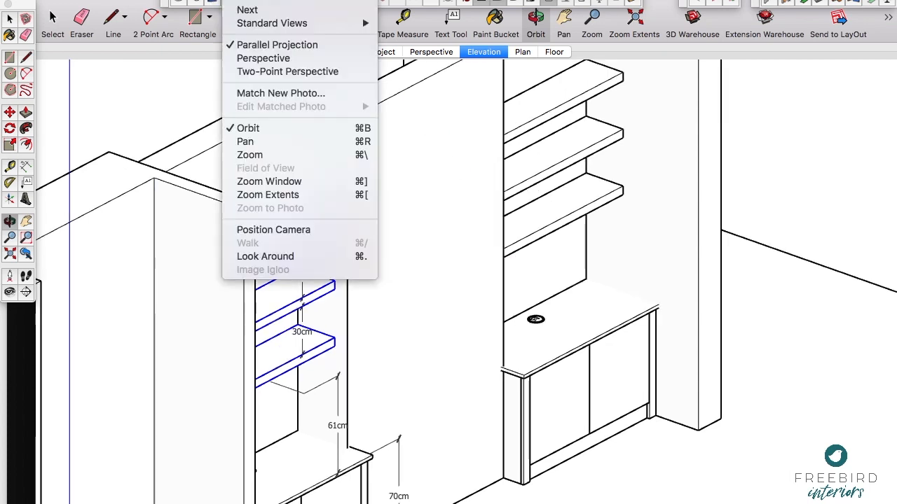
pyautogui.click(250, 57)
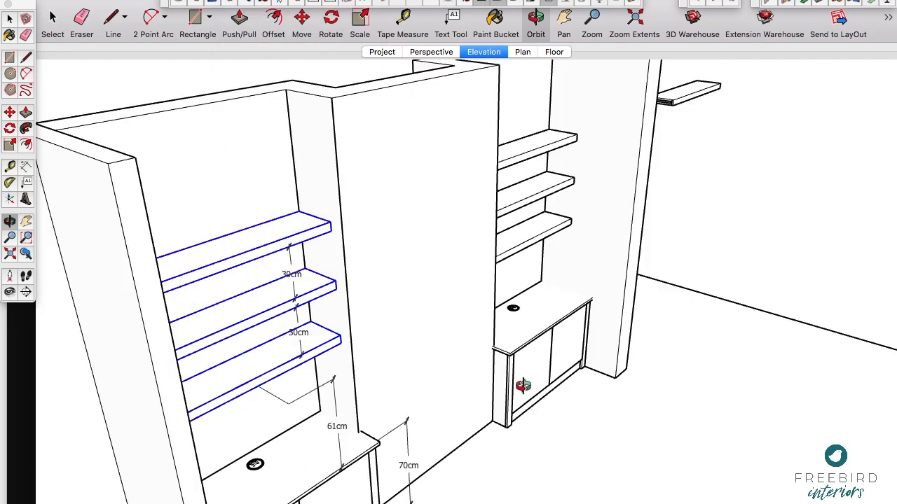
pyautogui.scroll(5, 522, 384)
pyautogui.scroll(-2, 524, 384)
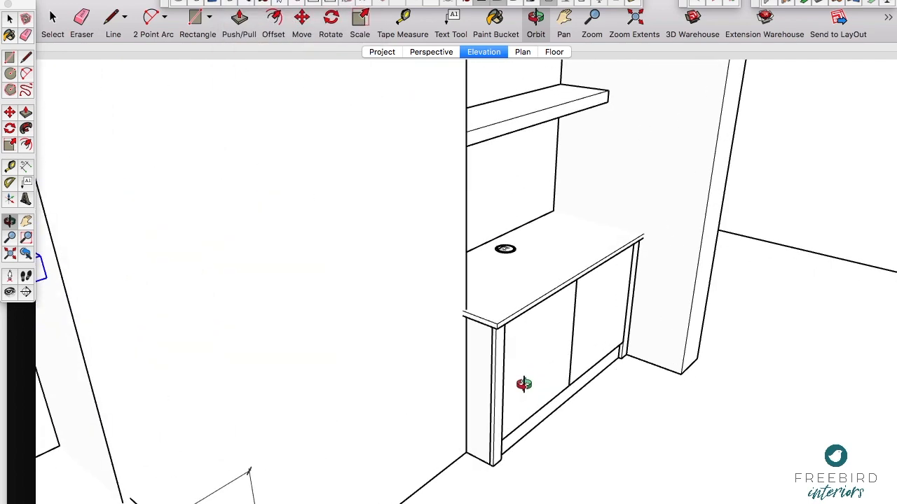
# Step: Add a new scene after Elevation and name it Depths
pyautogui.rightClick(483, 53)
pyautogui.click(506, 93)
pyautogui.write('Depths')
pyautogui.press('Return')
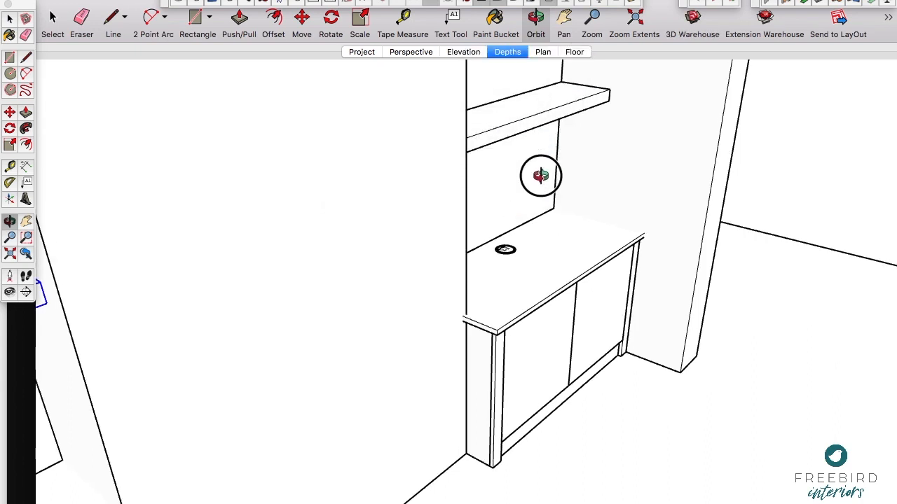
# Step: Dimension the front-to-back depth of the right alcove's lowest shelf and of the base cabinet's worktop
pyautogui.moveTo(496, 208); pyautogui.dragTo(512, 244)
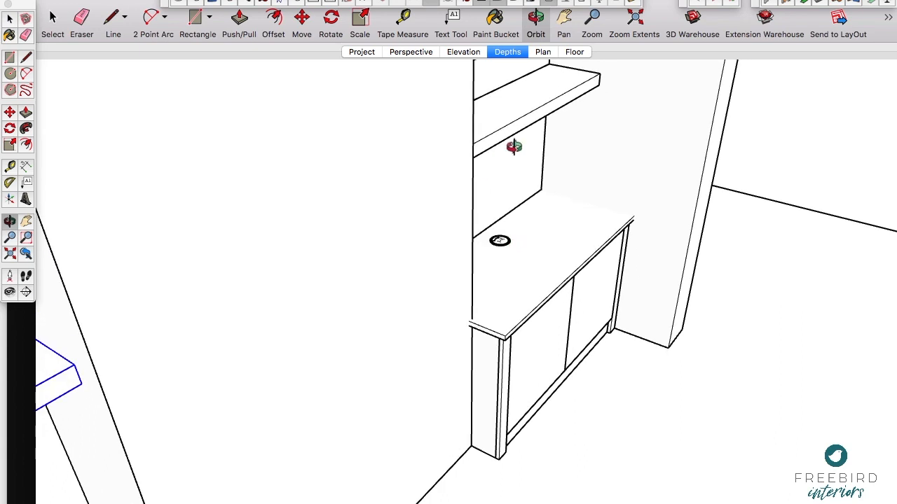
pyautogui.click(24, 166)
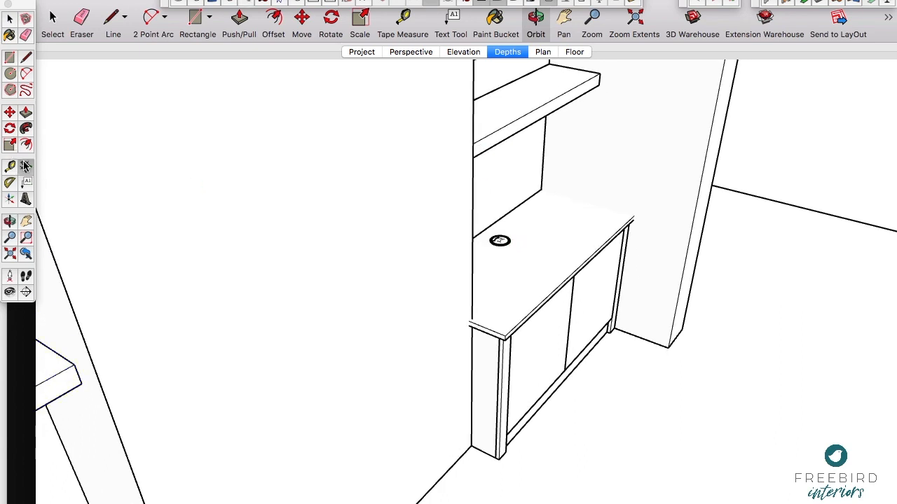
pyautogui.click(482, 96)
pyautogui.click(536, 109)
pyautogui.click(538, 103)
pyautogui.click(480, 234)
pyautogui.click(577, 267)
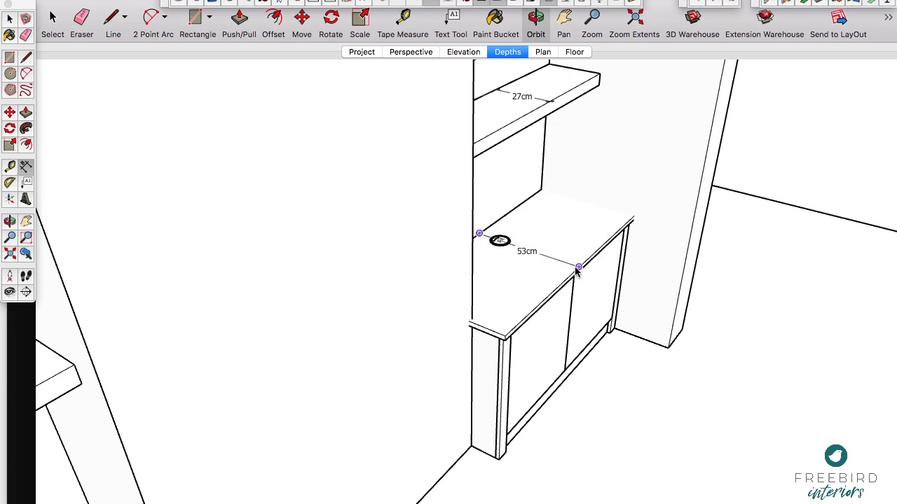
pyautogui.click(581, 257)
# Step: Set the right base cabinet's Depth of Unit (inc. Back Panel) to 318 mm in its CabinetSense component options
pyautogui.press('space')
pyautogui.click(524, 356)
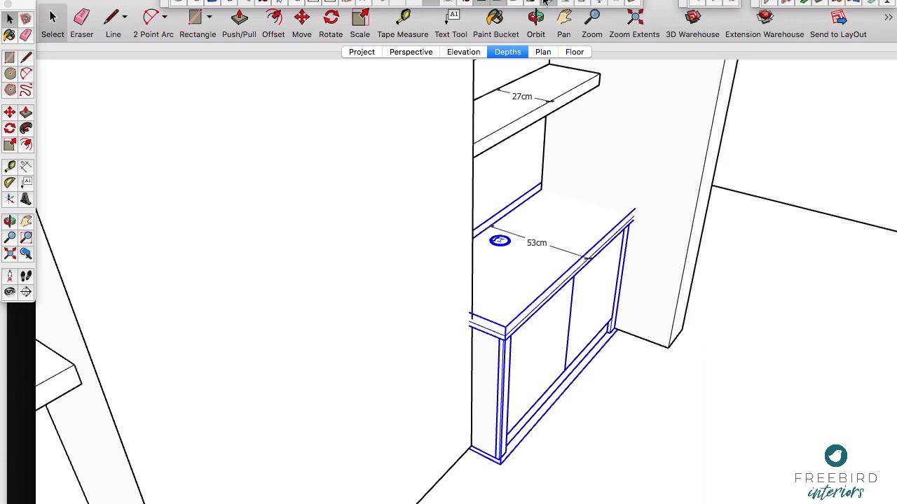
pyautogui.click(582, 3)
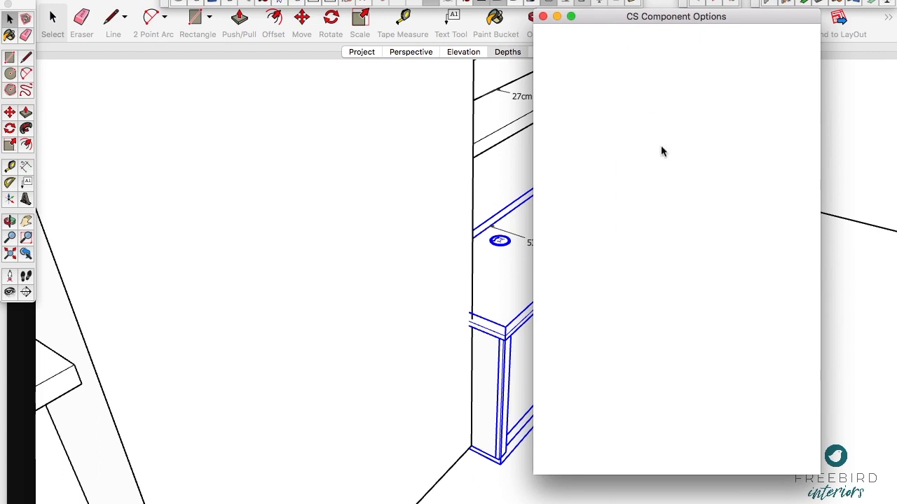
pyautogui.click(752, 213)
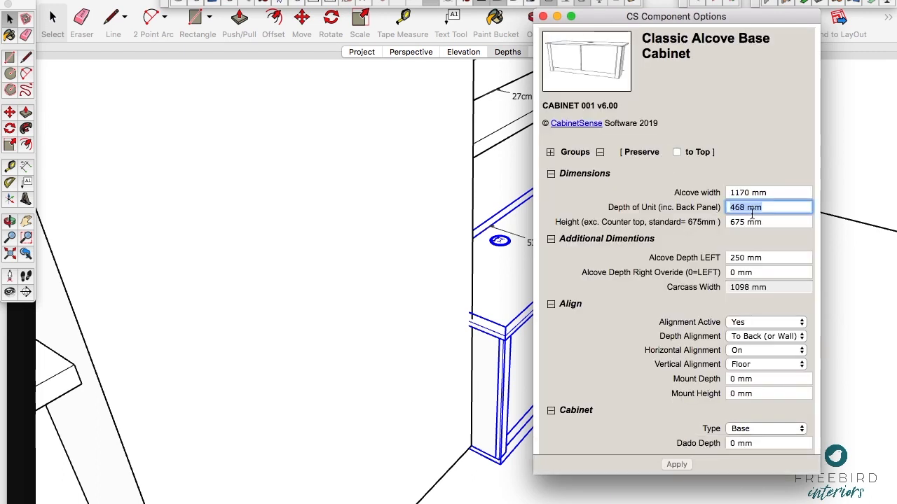
pyautogui.write('318')
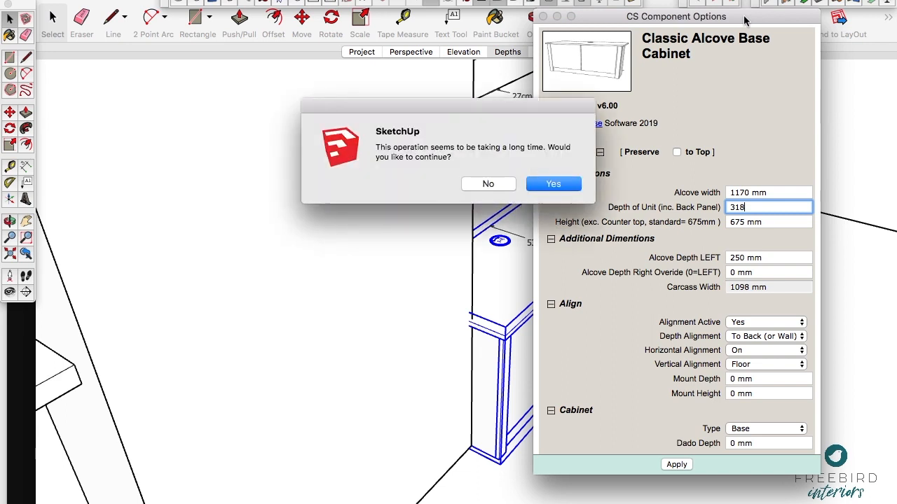
pyautogui.click(560, 184)
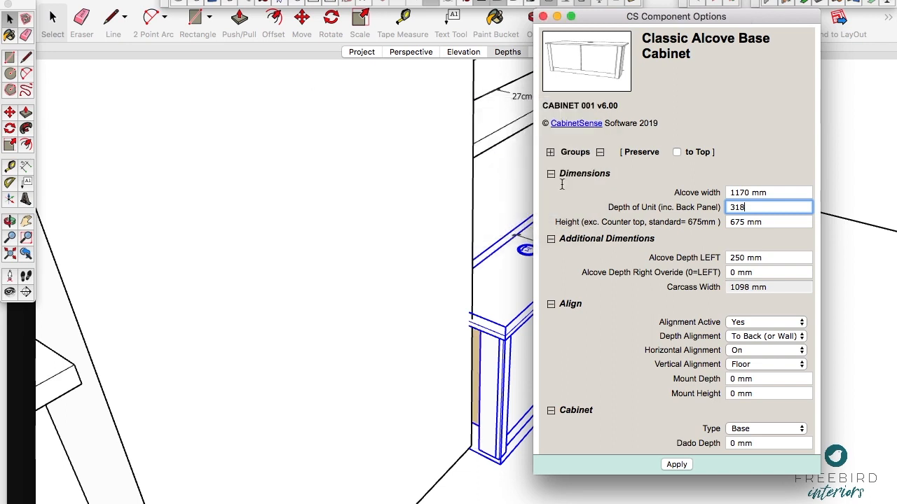
pyautogui.moveTo(614, 23); pyautogui.dragTo(597, 22)
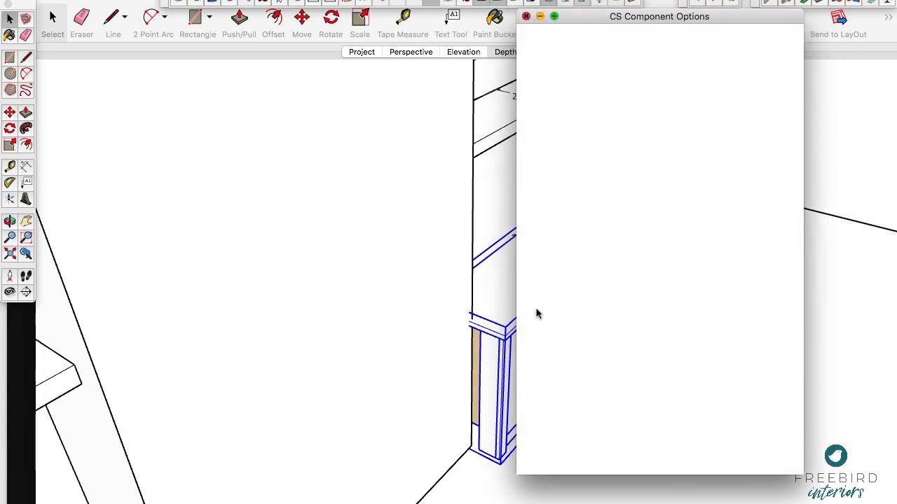
# Step: Move the right base cabinet straight back until it sits against the alcove's rear wall, and deselect it
pyautogui.press('m')
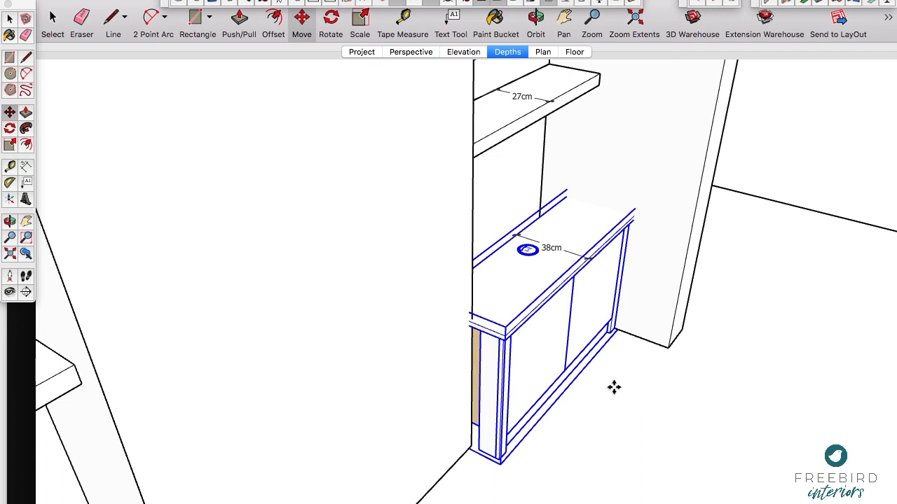
pyautogui.click(606, 385)
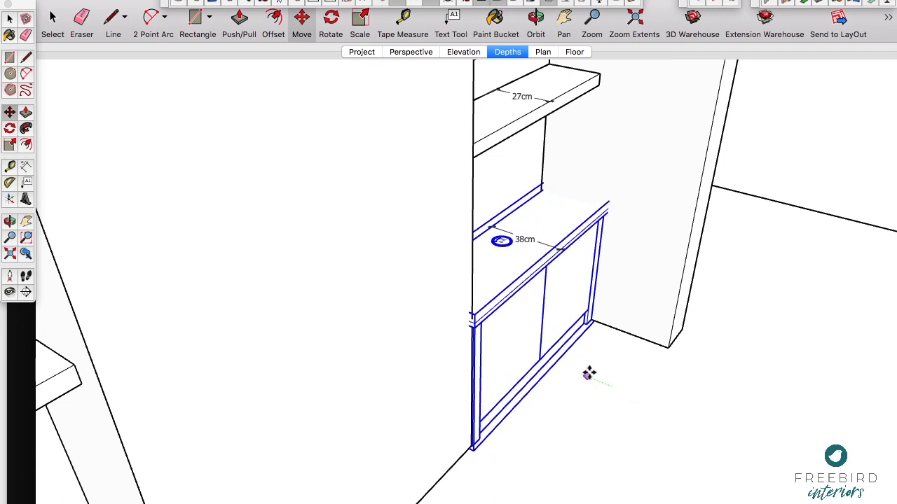
pyautogui.click(587, 372)
pyautogui.press('space')
pyautogui.click(580, 381)
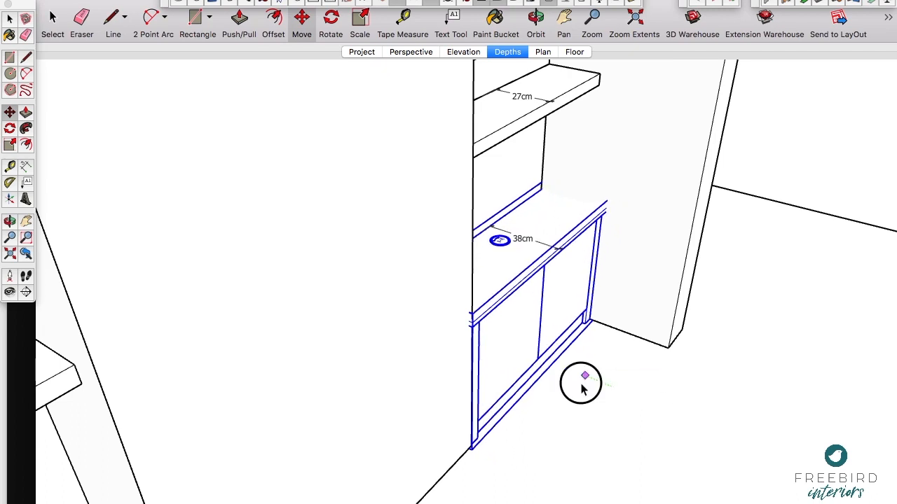
# Step: Hide the right base cabinet's doors to expose its interior shelves
pyautogui.keyDown('shift'); pyautogui.moveTo(550, 277); pyautogui.dragTo(536, 289, button='middle'); pyautogui.keyUp('shift')
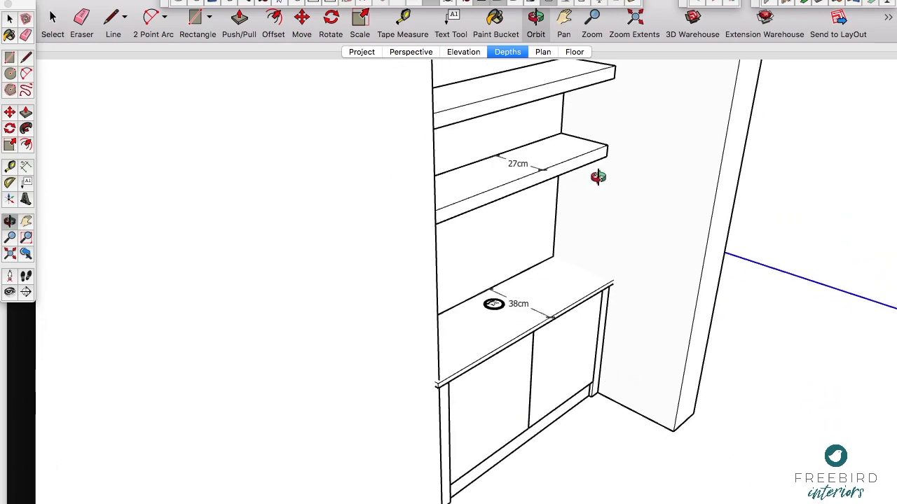
pyautogui.moveTo(583, 300); pyautogui.dragTo(537, 320)
pyautogui.moveTo(498, 411); pyautogui.dragTo(522, 296)
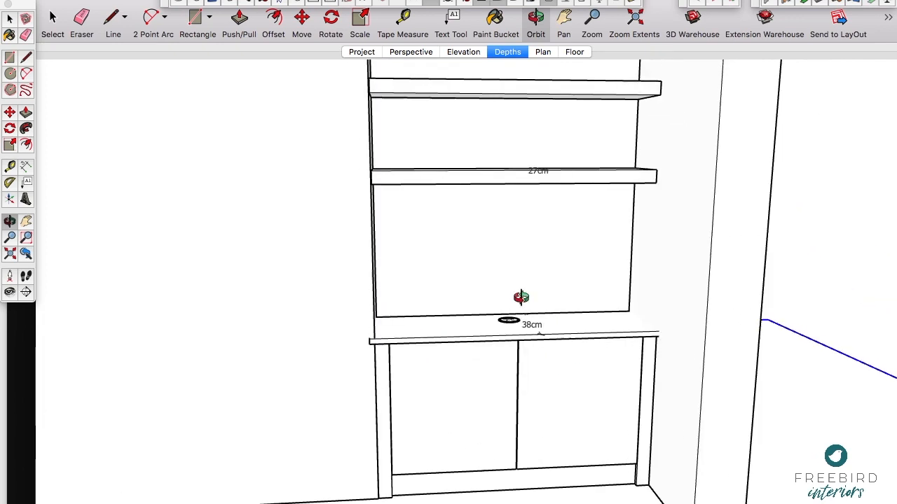
pyautogui.click(482, 3)
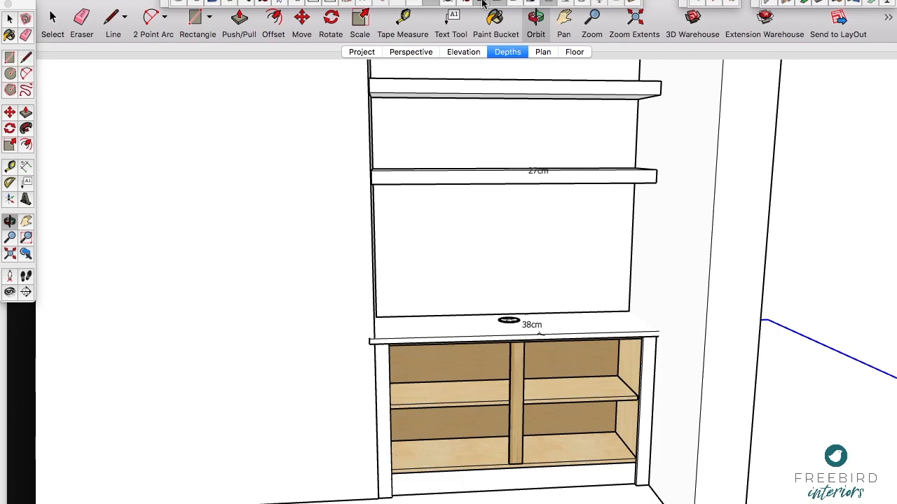
# Step: Dimension the front-to-back depth of the cabinet's inner shelf and of its bottom deck
pyautogui.scroll(5, 471, 428)
pyautogui.moveTo(471, 428); pyautogui.dragTo(479, 310)
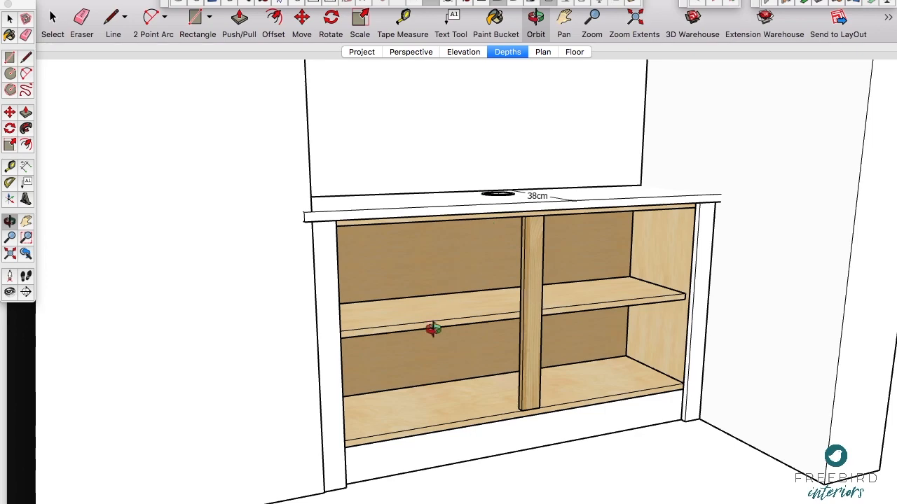
pyautogui.scroll(3, 428, 332)
pyautogui.moveTo(429, 332); pyautogui.dragTo(436, 309)
pyautogui.scroll(-2, 437, 310)
pyautogui.scroll(-2, 497, 306)
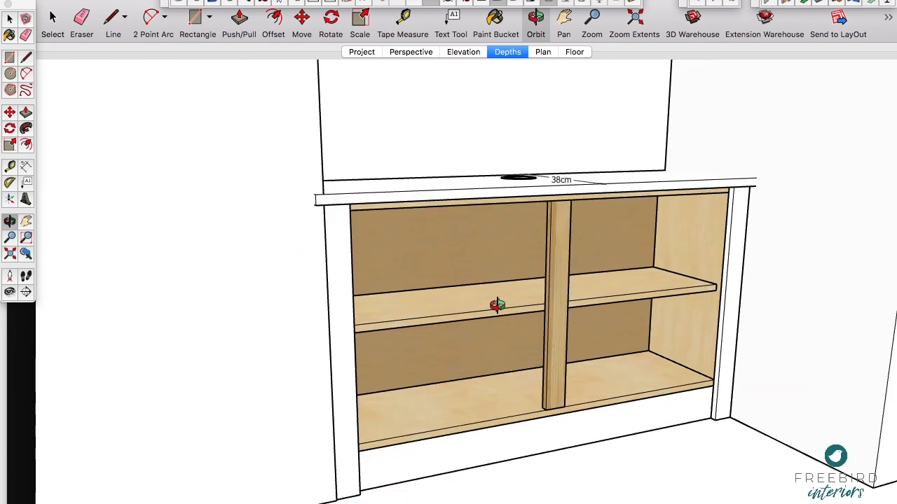
pyautogui.moveTo(497, 305); pyautogui.dragTo(239, 191)
pyautogui.click(26, 166)
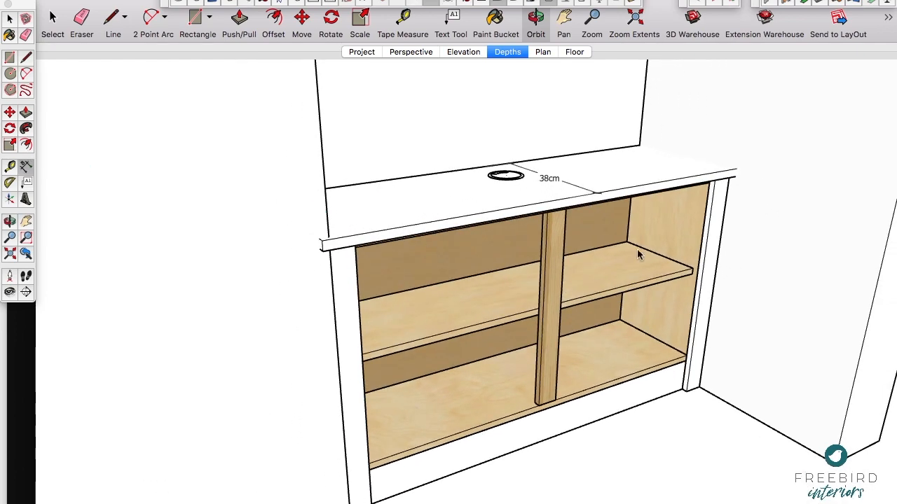
pyautogui.click(692, 268)
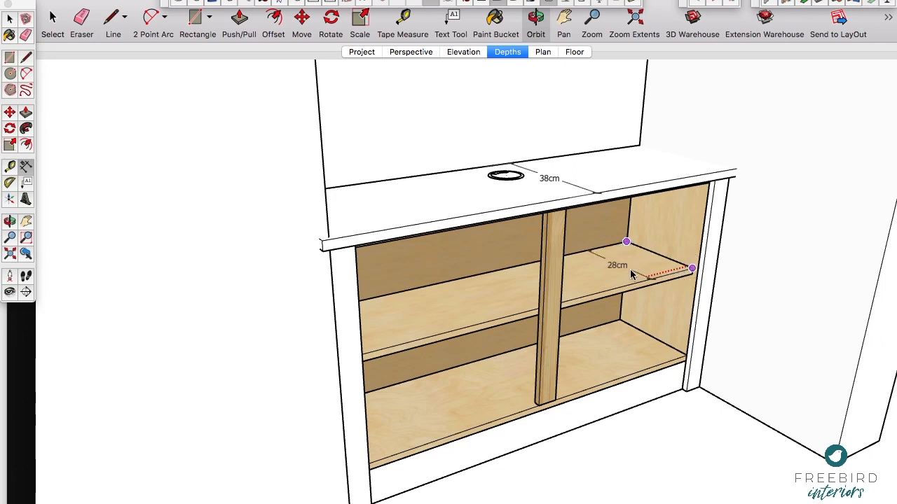
pyautogui.click(686, 356)
pyautogui.click(646, 375)
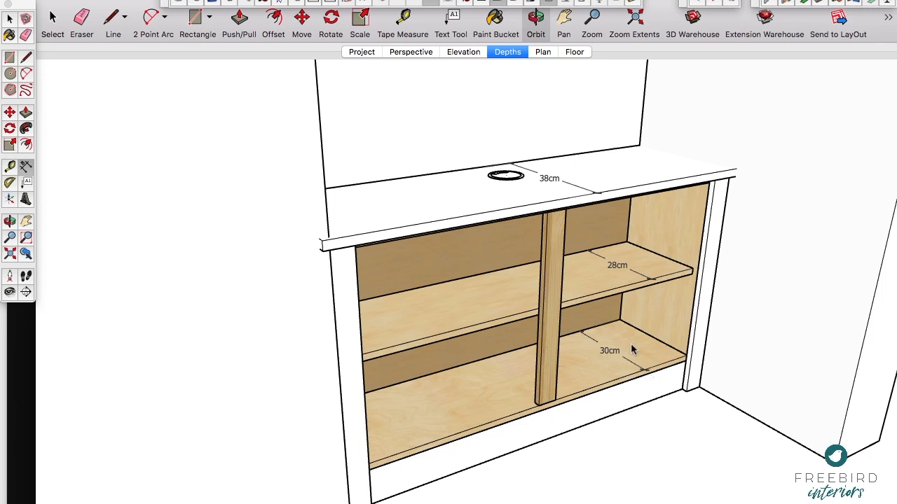
pyautogui.press('space')
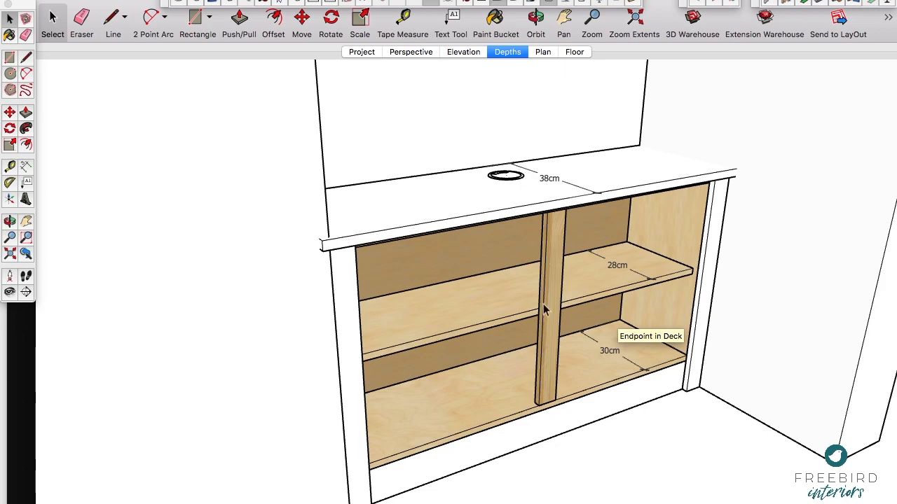
# Step: Make the Socket Cutout Construction layer visible to reveal the socket guide lines at the right base cabinet's back
pyautogui.press('o')
pyautogui.moveTo(518, 321); pyautogui.dragTo(451, 236)
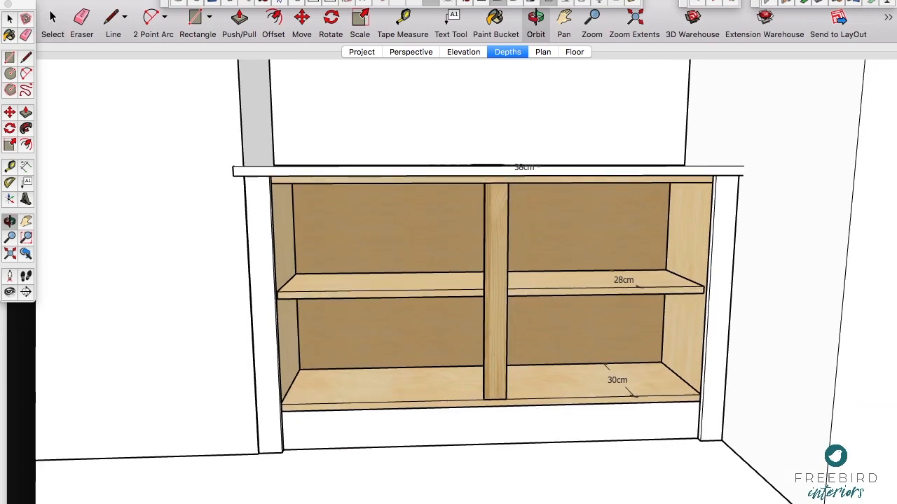
pyautogui.click(386, 0)
pyautogui.moveTo(331, 0)
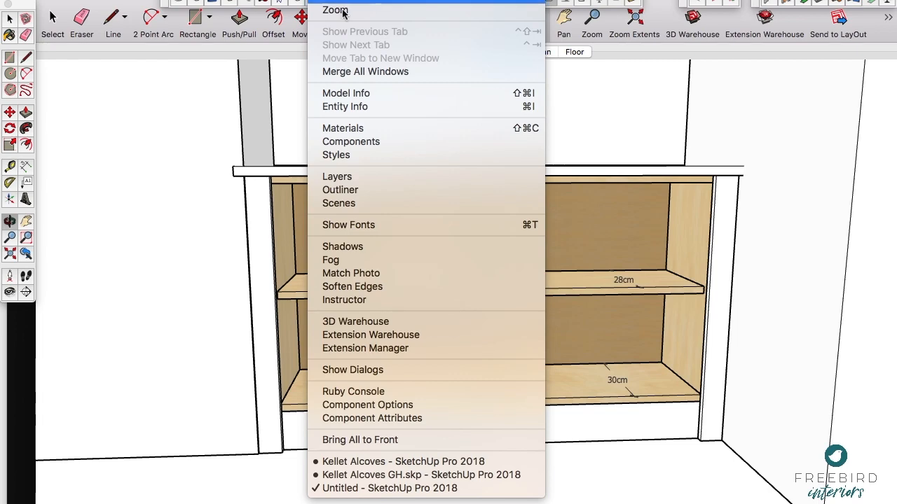
pyautogui.click(340, 177)
pyautogui.moveTo(748, 239); pyautogui.dragTo(756, 79)
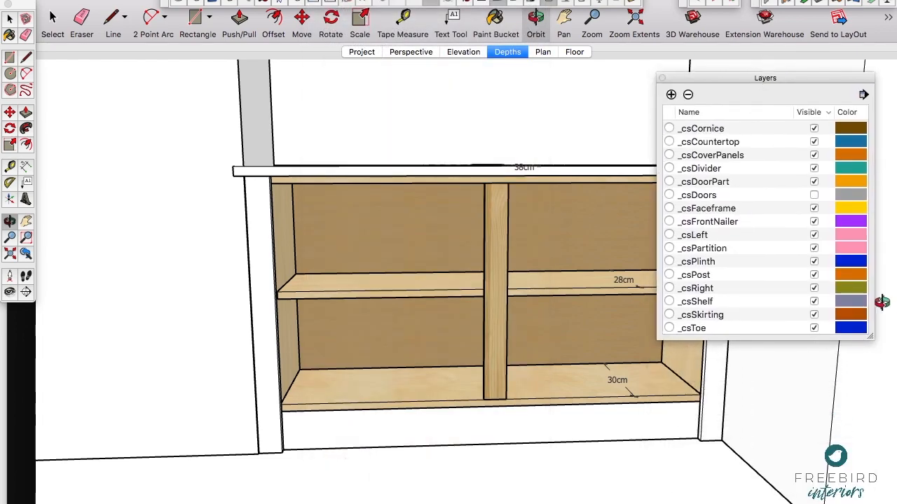
pyautogui.moveTo(872, 336); pyautogui.dragTo(876, 456)
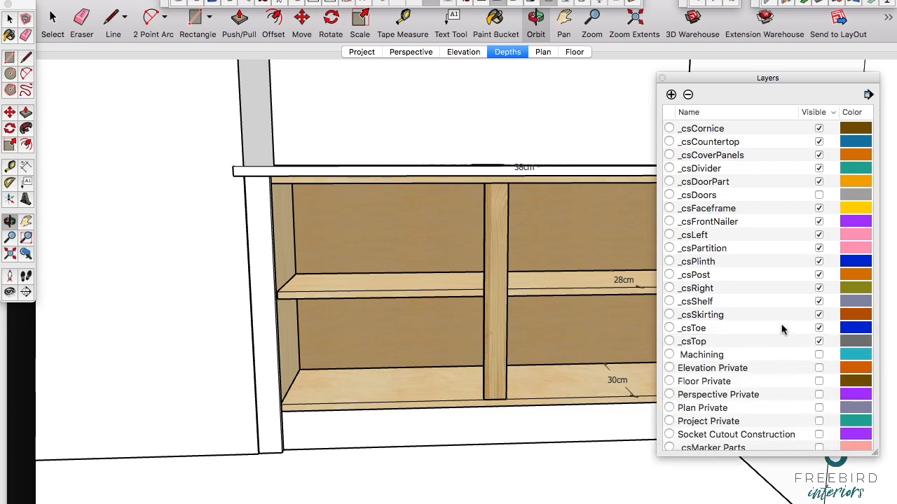
pyautogui.scroll(-2, 783, 267)
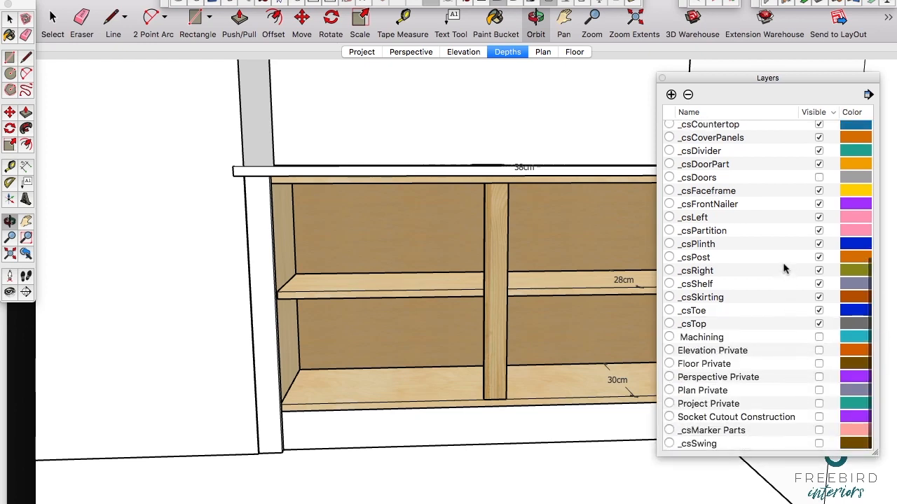
pyautogui.click(820, 419)
pyautogui.click(820, 418)
pyautogui.moveTo(530, 355); pyautogui.dragTo(541, 303)
pyautogui.scroll(5, 427, 309)
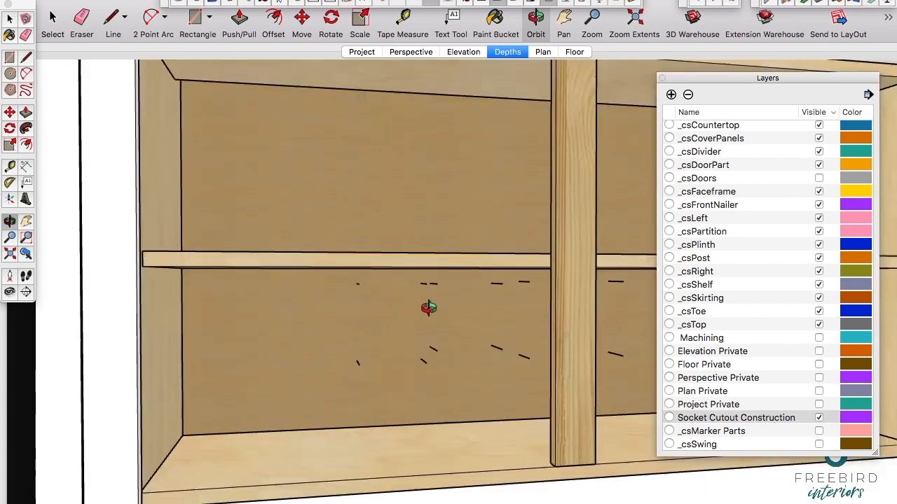
# Step: Turn on the X-ray face style to see the wall sockets behind the cabinet's back panel
pyautogui.moveTo(428, 309); pyautogui.dragTo(447, 308)
pyautogui.click(164, 1)
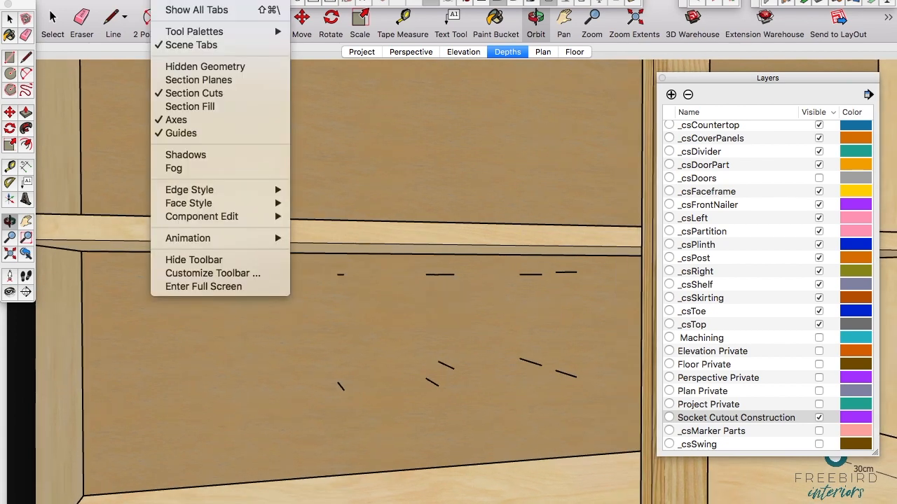
pyautogui.moveTo(217, 205)
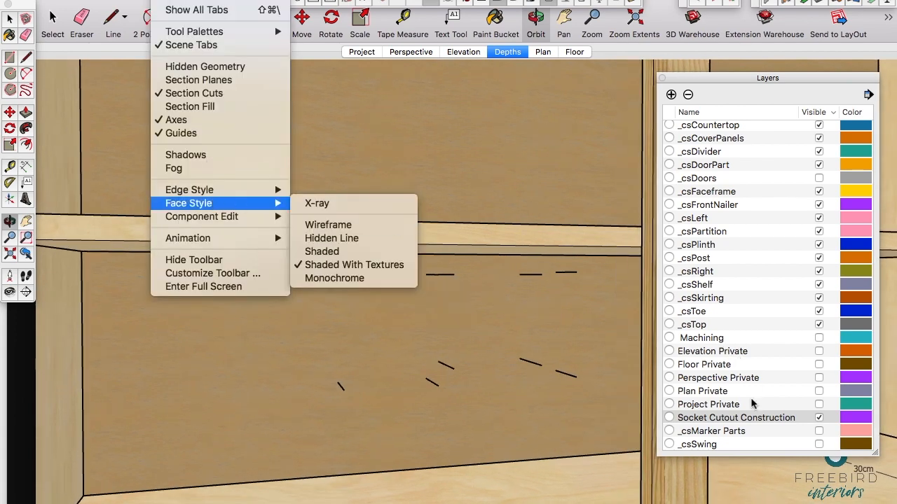
pyautogui.click(317, 203)
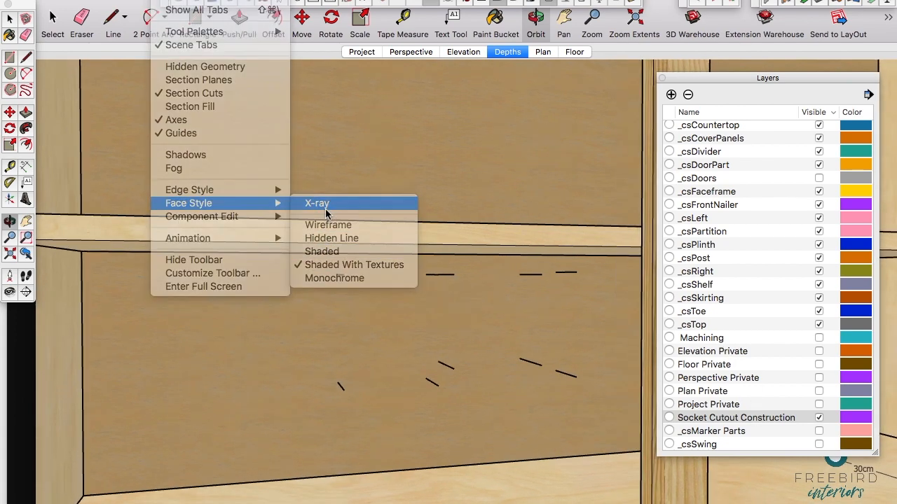
pyautogui.moveTo(417, 342); pyautogui.dragTo(394, 333)
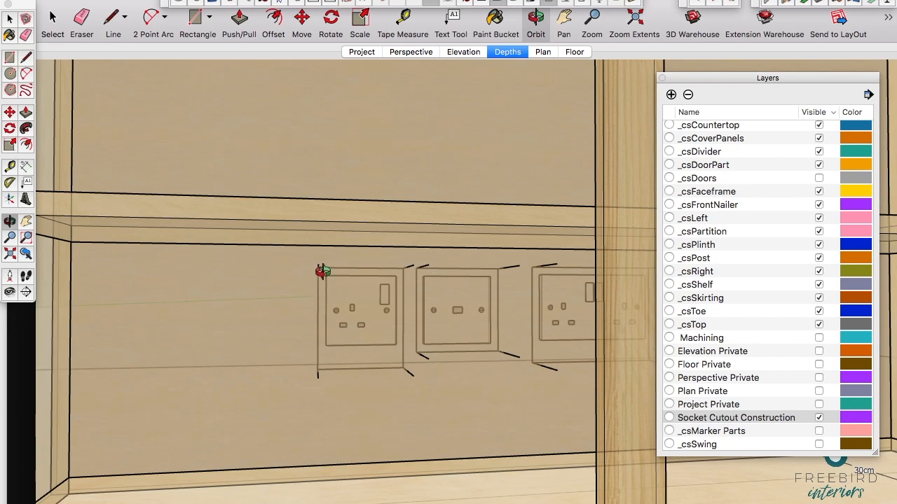
pyautogui.moveTo(356, 284); pyautogui.dragTo(366, 315)
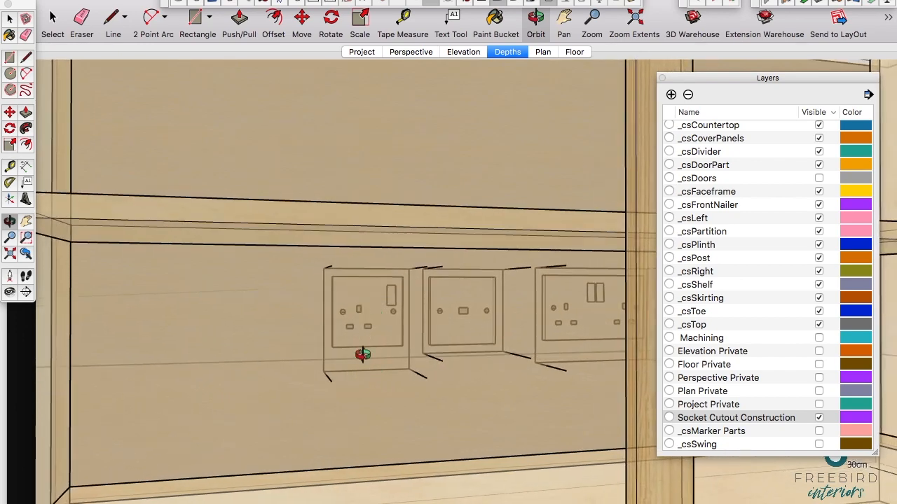
# Step: Make the cabinet's back panel component unique and open it for editing
pyautogui.moveTo(319, 301); pyautogui.dragTo(294, 298)
pyautogui.press('space')
pyautogui.click(375, 412)
pyautogui.keyDown('shift'); pyautogui.moveTo(476, 390); pyautogui.dragTo(345, 386, button='middle'); pyautogui.keyUp('shift')
pyautogui.doubleClick(323, 405)
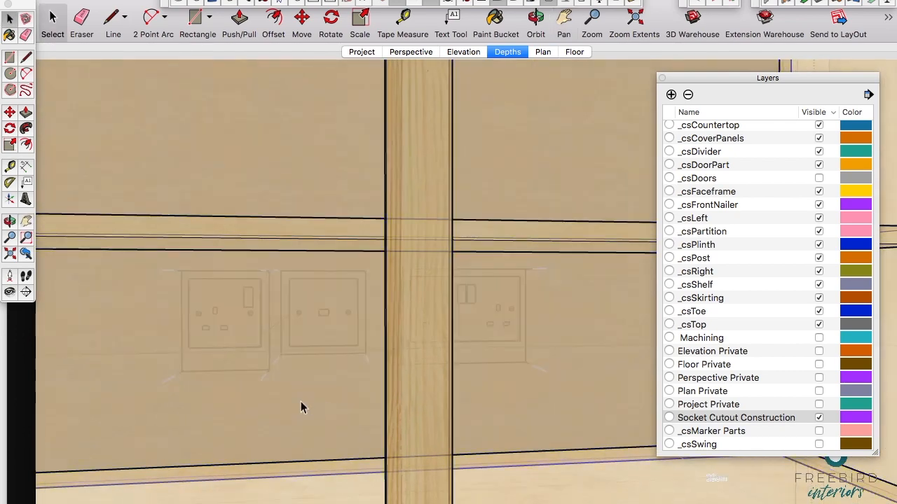
pyautogui.rightClick(332, 396)
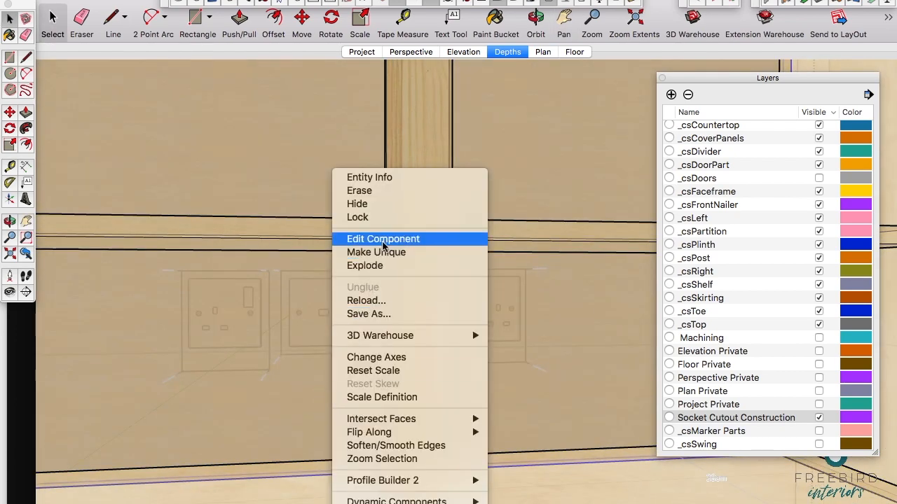
pyautogui.click(376, 252)
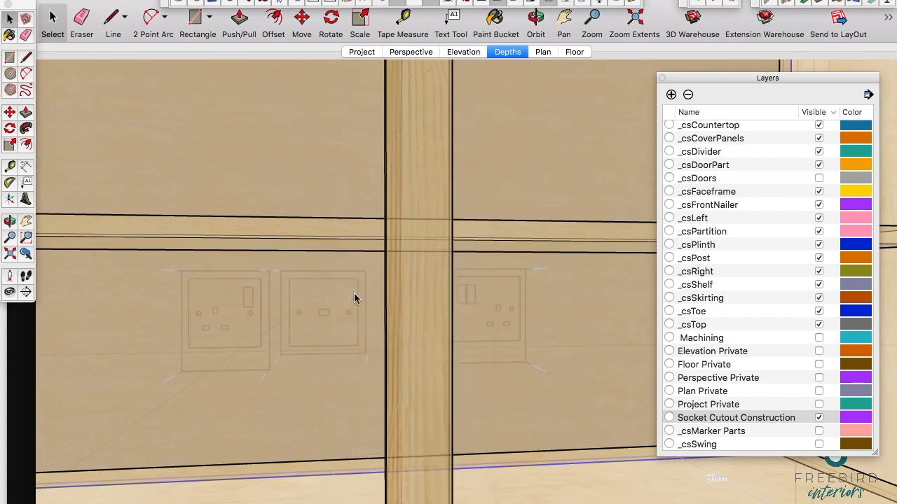
pyautogui.click(293, 413)
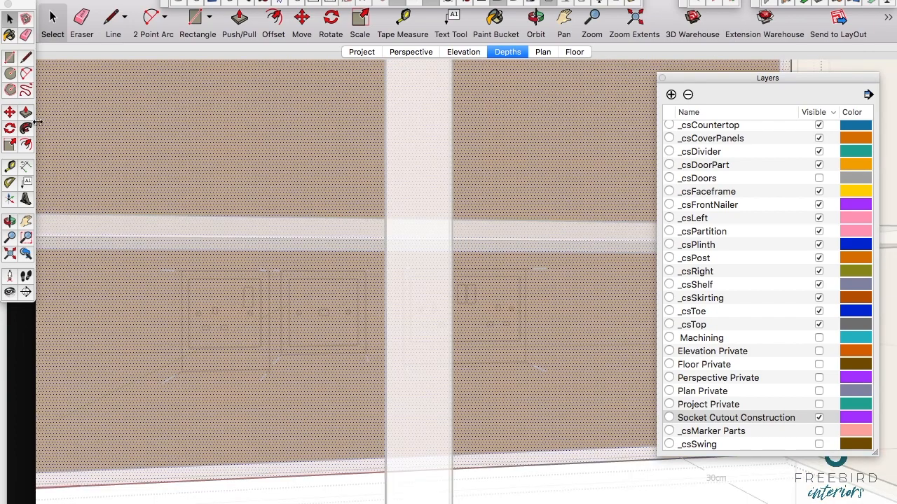
# Step: Draw one rectangle on the back panel around all the wall sockets, snapping to the outer ends of the guide lines, and select its face
pyautogui.click(10, 59)
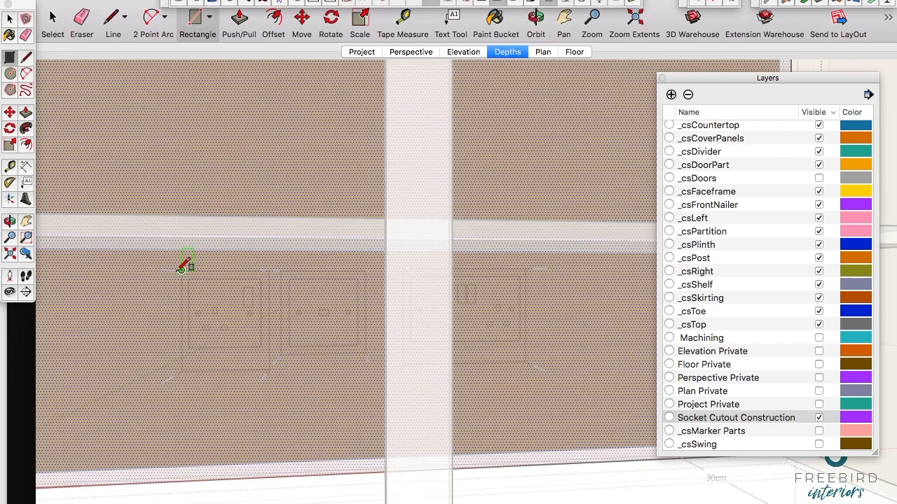
pyautogui.scroll(4, 179, 266)
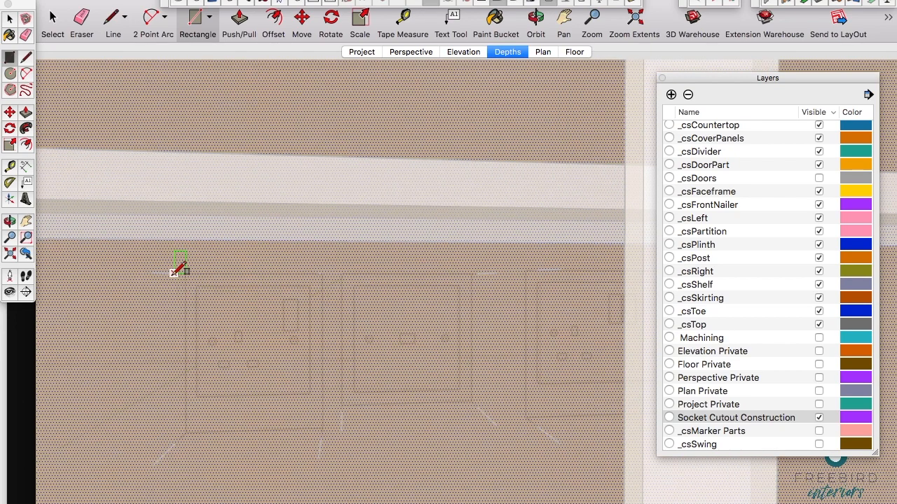
pyautogui.scroll(-3, 183, 308)
pyautogui.click(176, 305)
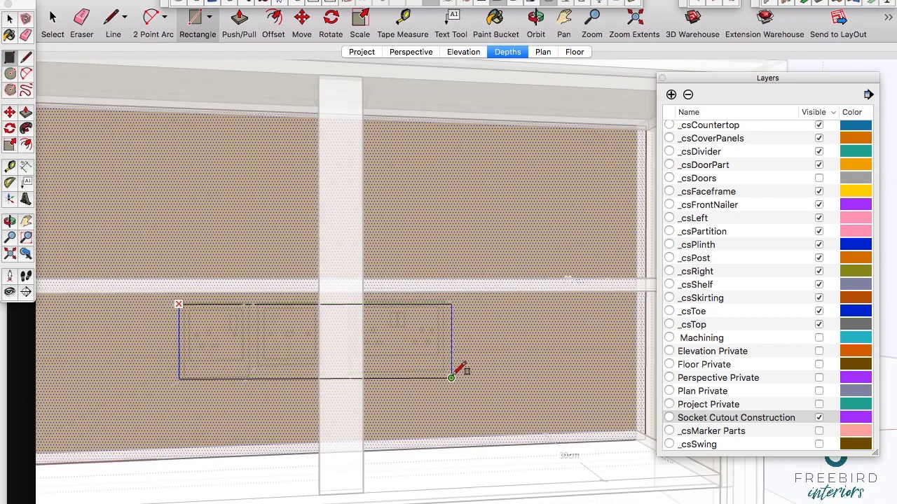
pyautogui.scroll(5, 455, 374)
pyautogui.scroll(-4, 455, 373)
pyautogui.click(433, 365)
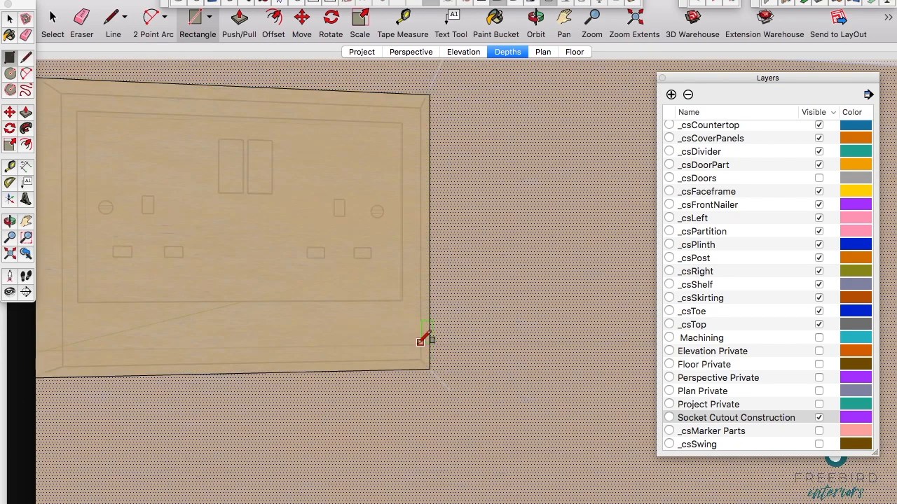
pyautogui.scroll(4, 424, 339)
pyautogui.scroll(-1, 419, 342)
pyautogui.press('space')
pyautogui.click(396, 343)
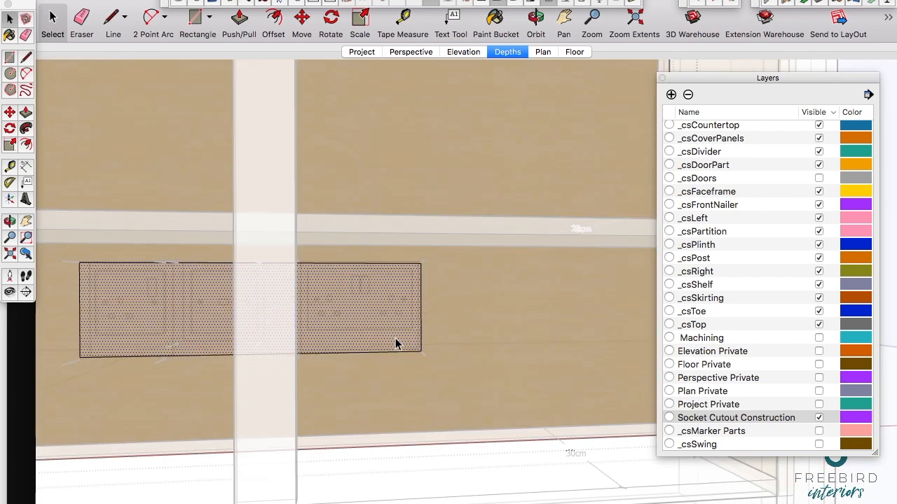
pyautogui.press('p')
pyautogui.click(387, 342)
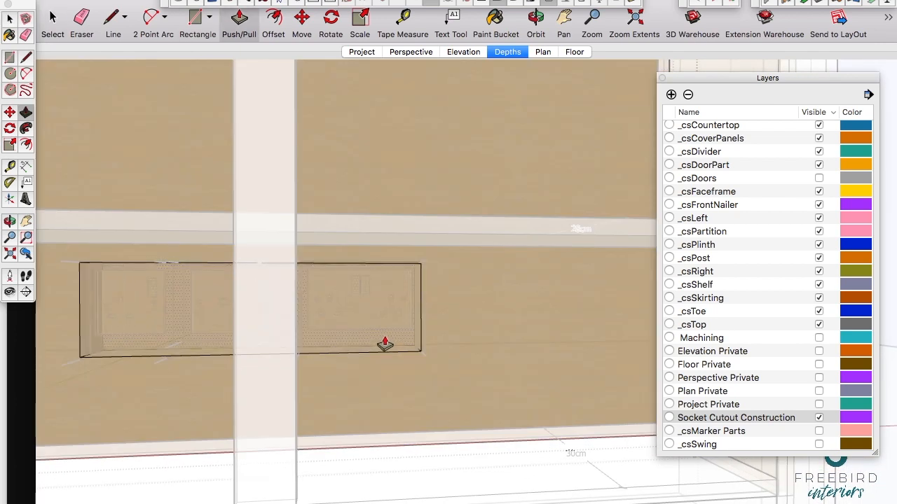
pyautogui.click(384, 344)
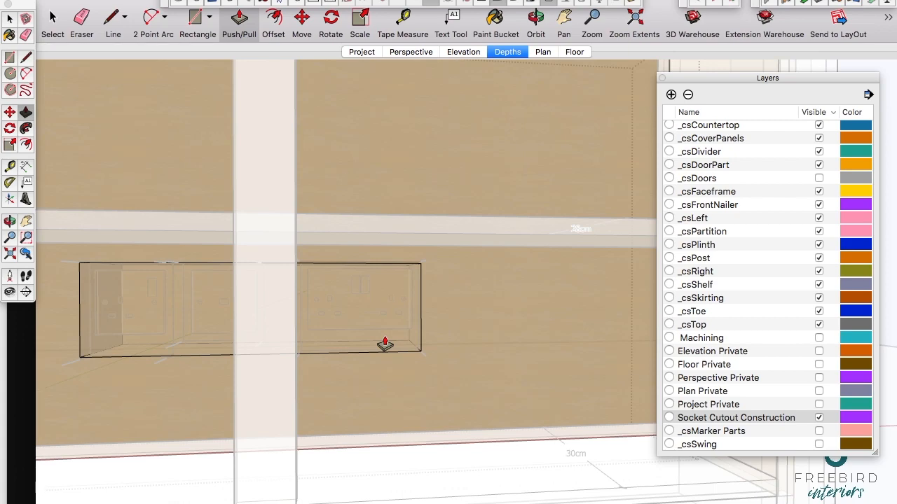
pyautogui.press('super+z')
# Step: Push the rectangle through the back panel's thickness to cut the socket opening, and close the component
pyautogui.click(398, 343)
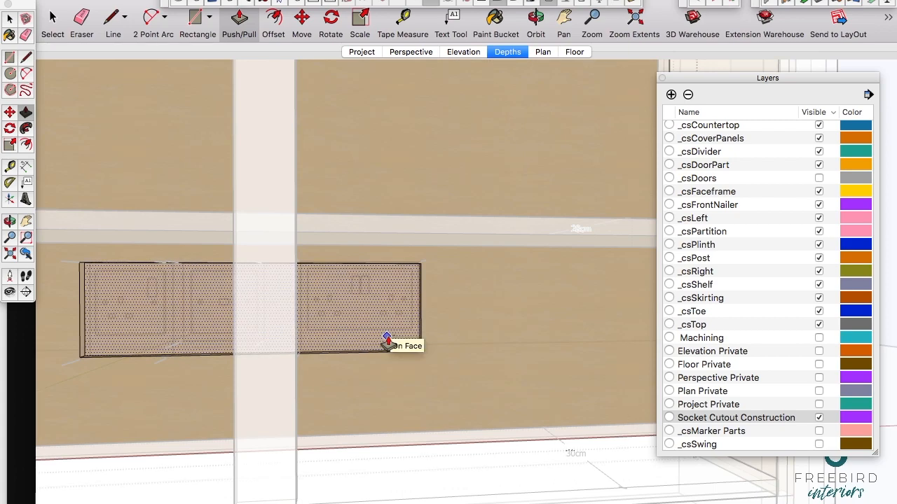
pyautogui.click(388, 342)
pyautogui.press('space')
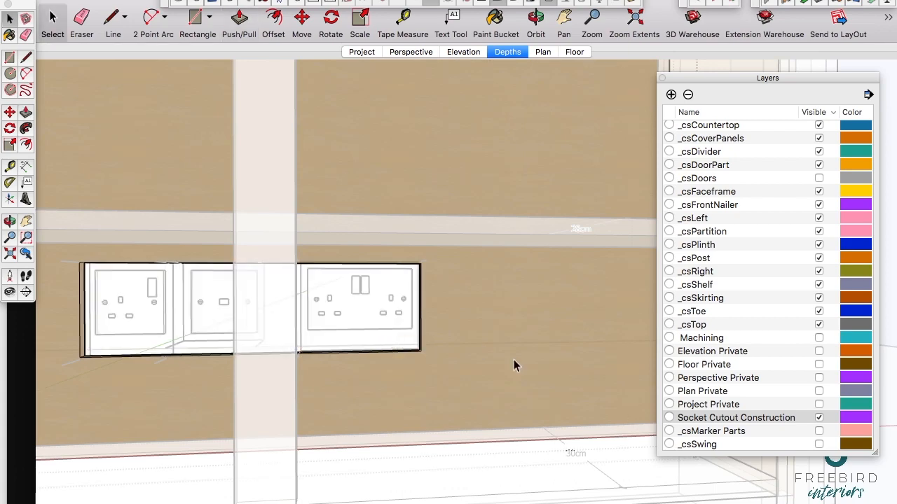
pyautogui.click(513, 360)
pyautogui.scroll(-5, 459, 355)
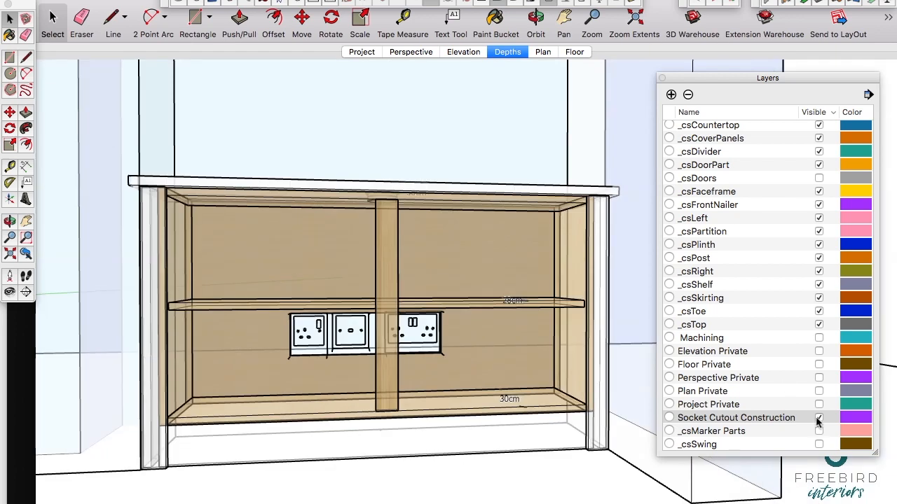
# Step: Hide the Socket Cutout Construction layer and turn off the X-ray face style
pyautogui.click(819, 418)
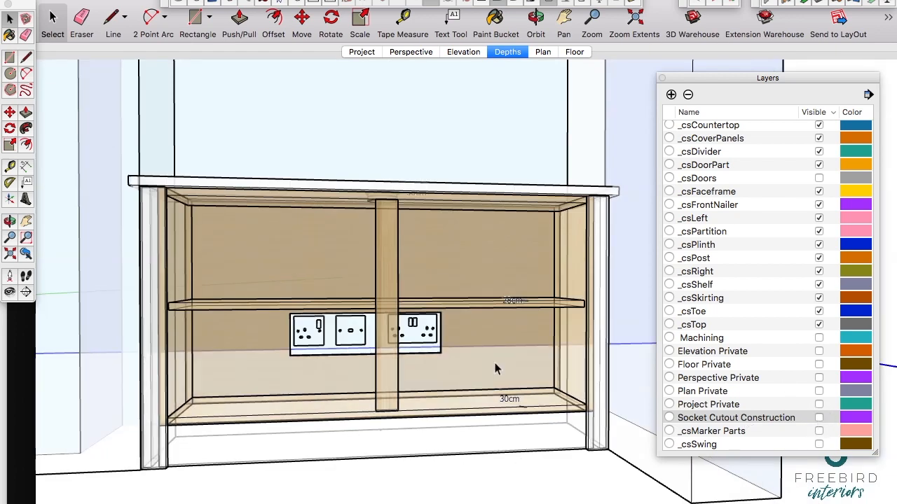
pyautogui.click(200, 0)
pyautogui.moveTo(165, 0)
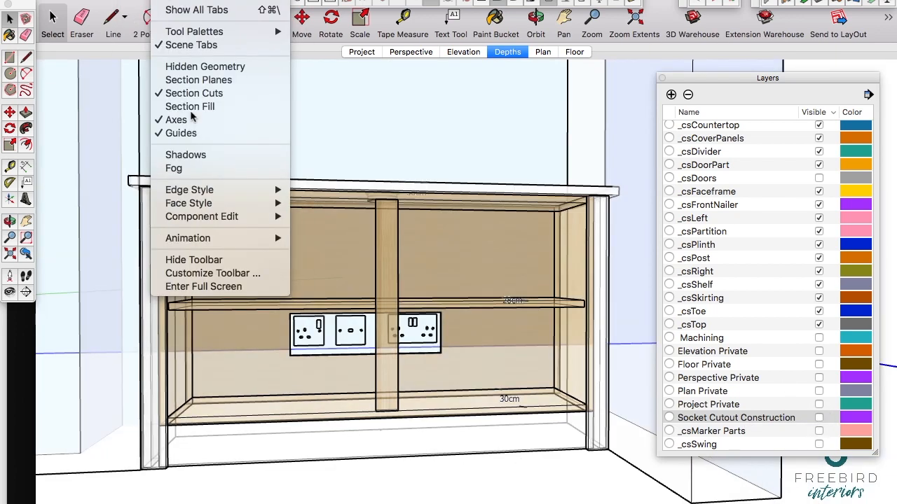
pyautogui.moveTo(250, 209)
pyautogui.click(315, 203)
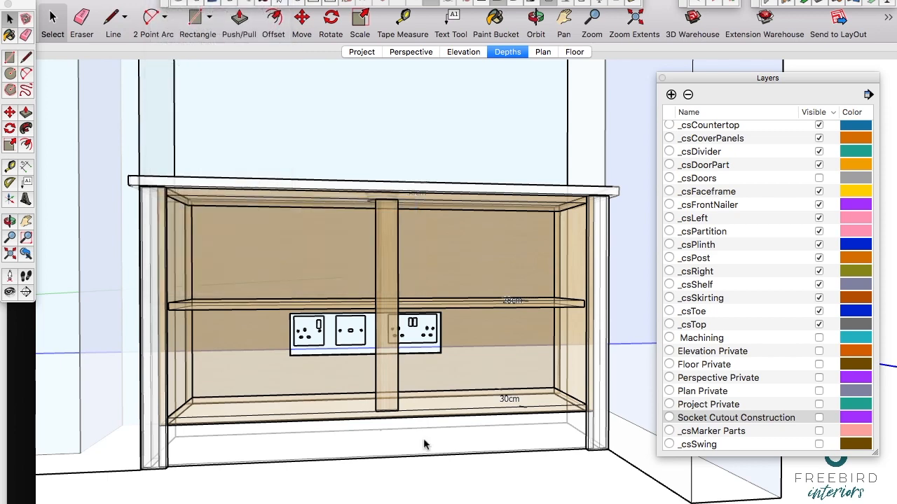
# Step: Open the cabinet's inner shelf for editing and draw a small two-point arc into its rear edge, ending at the edge's midpoint
pyautogui.moveTo(393, 323); pyautogui.dragTo(273, 320, button='middle')
pyautogui.scroll(4, 342, 332)
pyautogui.click(373, 272)
pyautogui.scroll(3, 377, 269)
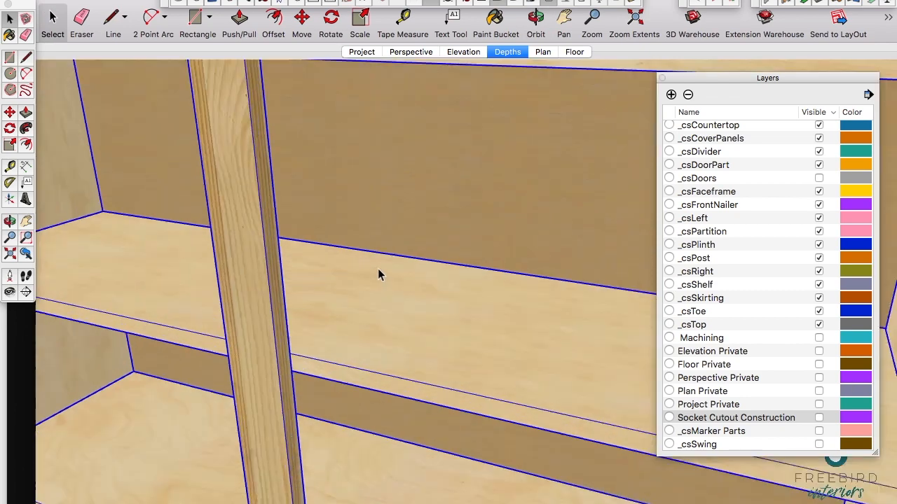
pyautogui.click(366, 258)
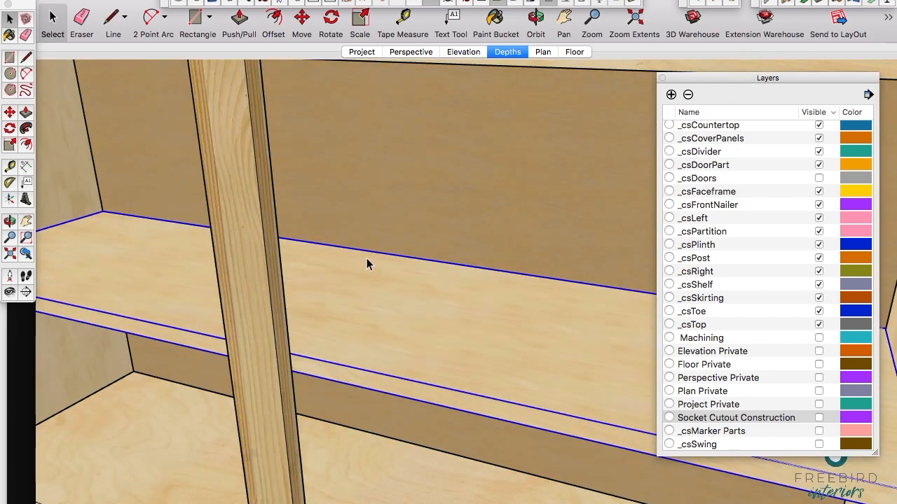
pyautogui.tripleClick(367, 258)
pyautogui.click(26, 74)
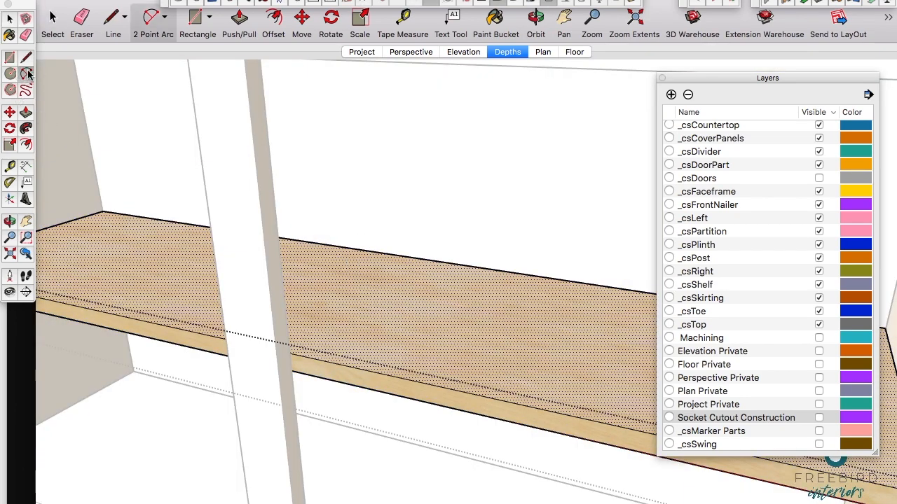
pyautogui.click(350, 247)
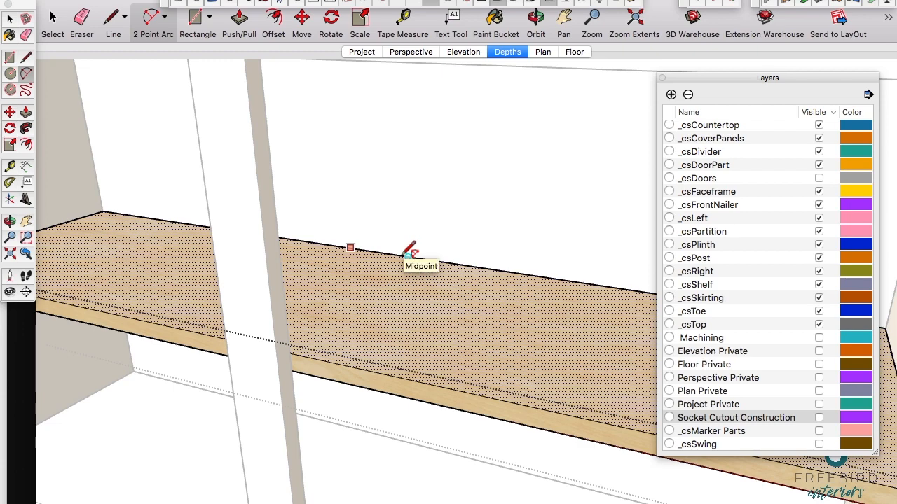
pyautogui.click(410, 251)
pyautogui.click(394, 264)
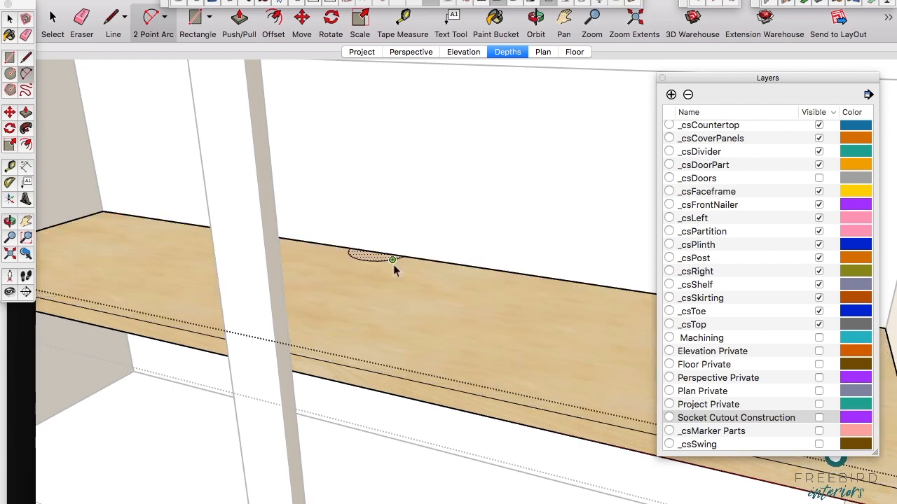
# Step: Push the arc face down through the shelf to cut a cable notch, and close the shelf component
pyautogui.press('p')
pyautogui.moveTo(373, 261); pyautogui.dragTo(367, 319)
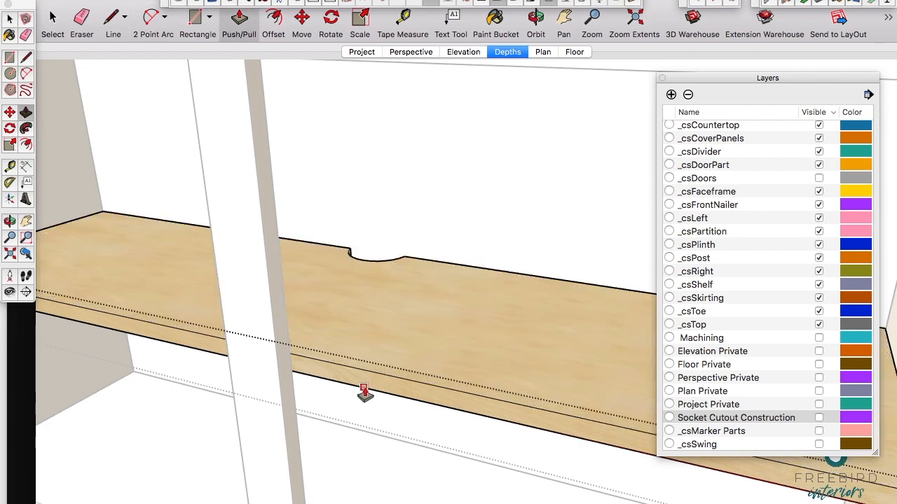
pyautogui.press('space')
pyautogui.scroll(-5, 479, 319)
pyautogui.press('Escape')
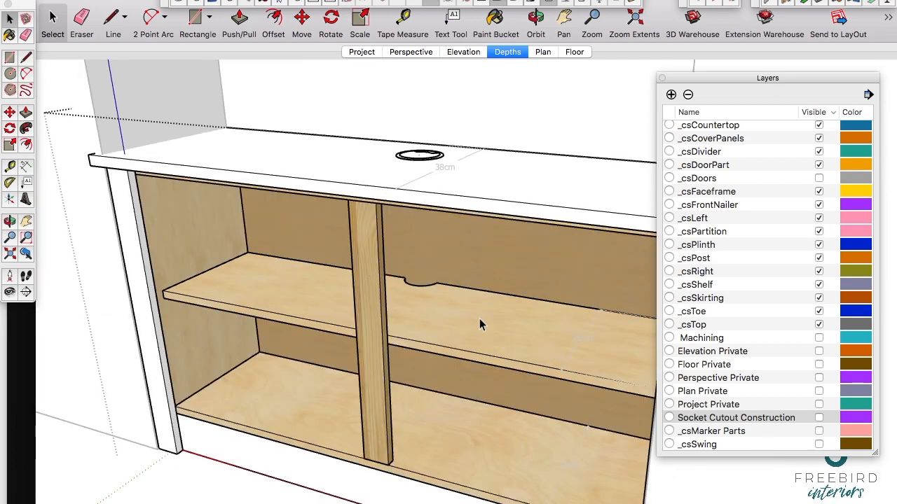
# Step: Examine the finished cutouts in the right-hand cabinet and both alcove units with their shelves from the front
pyautogui.moveTo(396, 385); pyautogui.dragTo(384, 351, button='middle')
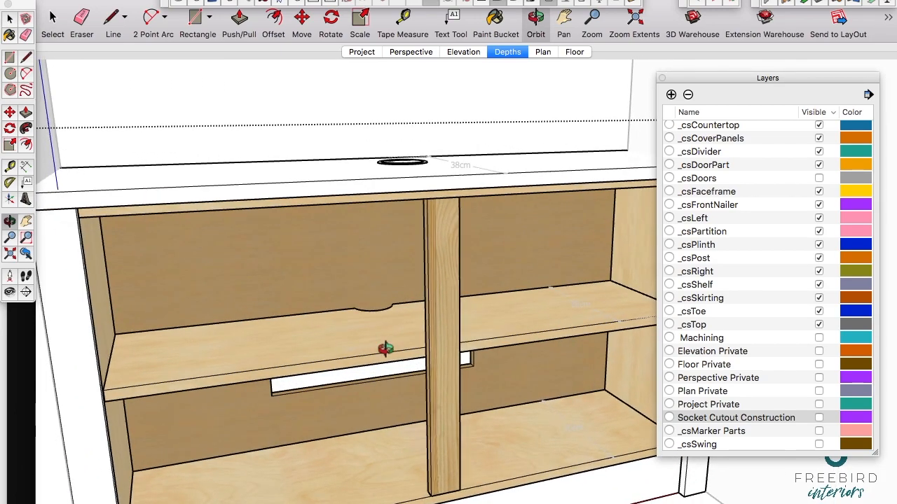
pyautogui.scroll(-2, 385, 348)
pyautogui.scroll(-5, 385, 349)
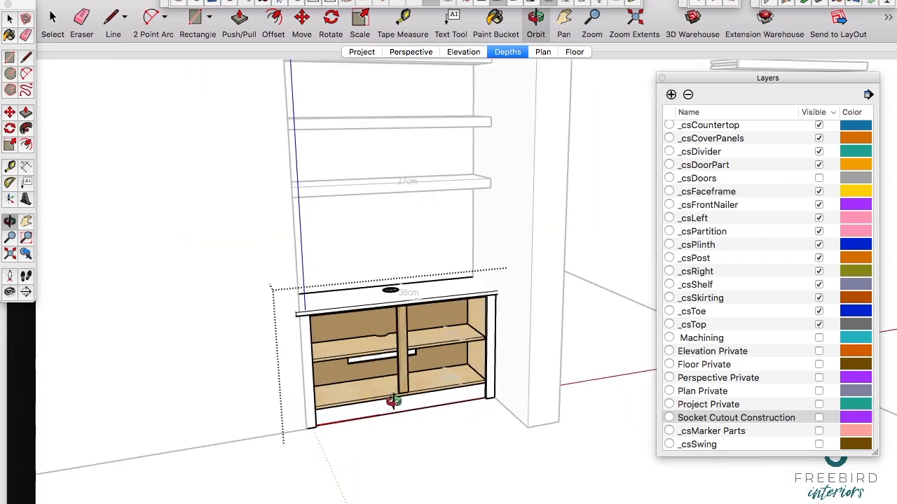
pyautogui.click(409, 443)
pyautogui.keyDown('shift'); pyautogui.moveTo(304, 320); pyautogui.dragTo(445, 323, button='middle'); pyautogui.keyUp('shift')
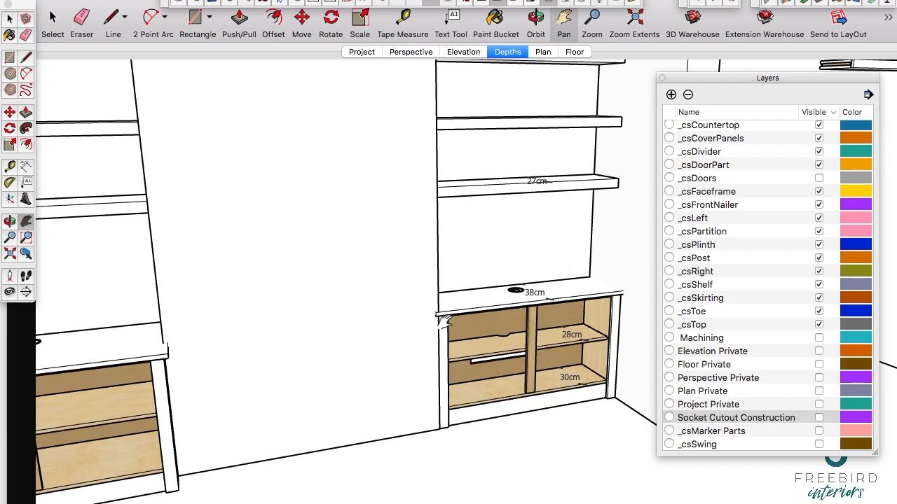
pyautogui.moveTo(374, 262)
pyautogui.mouseDown(button='middle')
pyautogui.moveTo(341, 260)
pyautogui.moveTo(456, 259)
pyautogui.moveTo(459, 273)
pyautogui.moveTo(426, 299)
pyautogui.moveTo(320, 316)
pyautogui.moveTo(372, 271)
pyautogui.mouseUp(button='middle')
pyautogui.press('h')
pyautogui.moveTo(388, 232); pyautogui.dragTo(378, 251)
pyautogui.press('o')
pyautogui.scroll(-4, 429, 225)
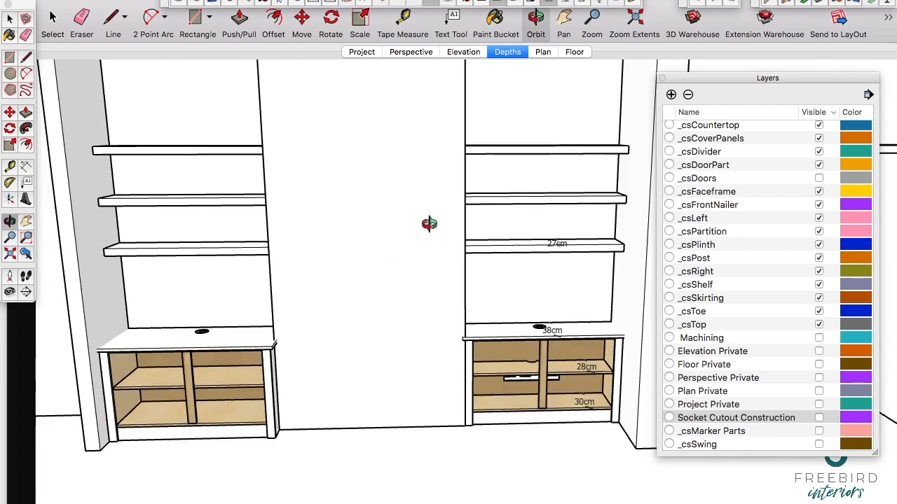
# Step: Close the layer list and open the Room Furniture, Fixtures and Fittings collection in the component library
pyautogui.click(662, 80)
pyautogui.click(375, 0)
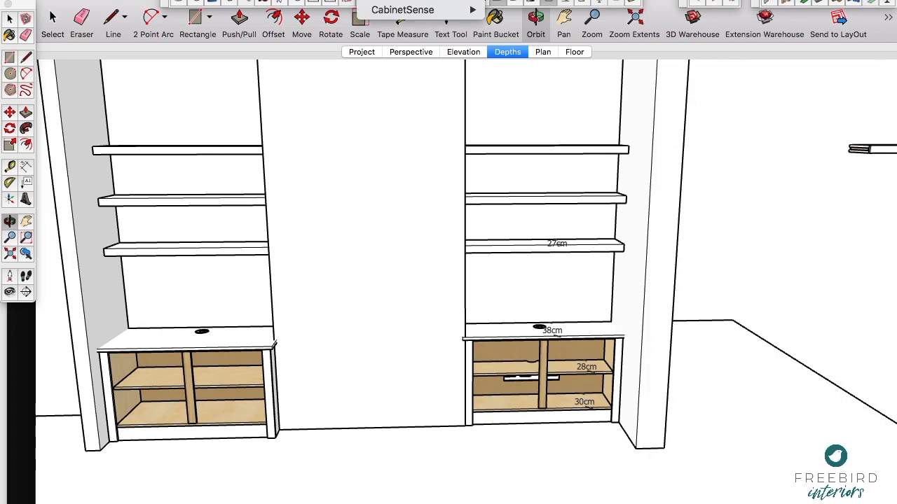
pyautogui.moveTo(333, 0)
pyautogui.click(364, 143)
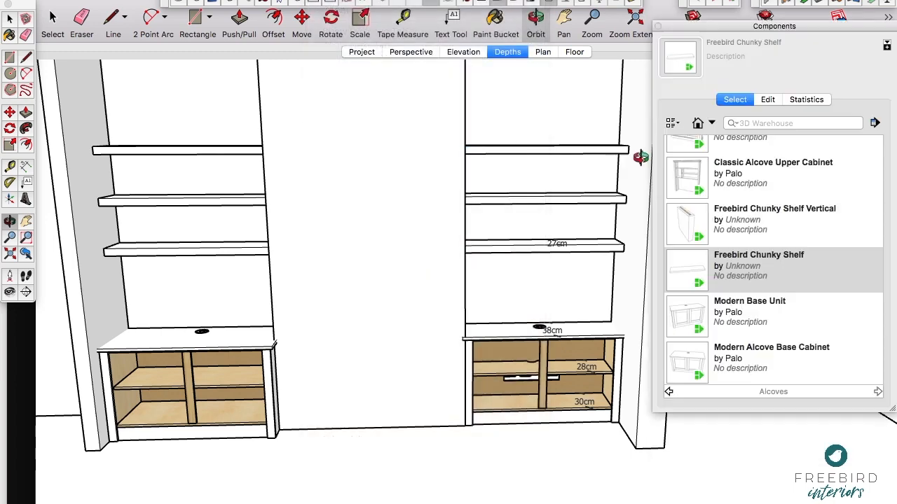
pyautogui.click(669, 395)
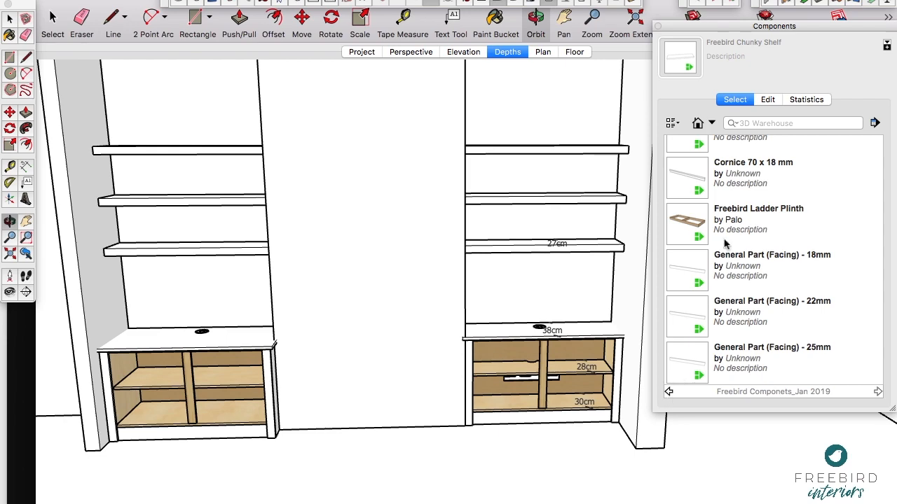
pyautogui.scroll(3, 727, 235)
pyautogui.click(668, 393)
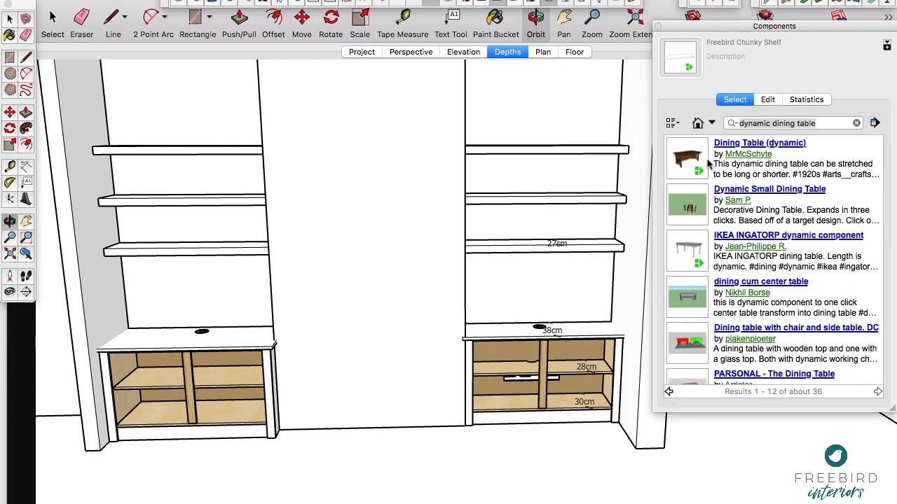
pyautogui.scroll(-3, 715, 231)
pyautogui.click(712, 122)
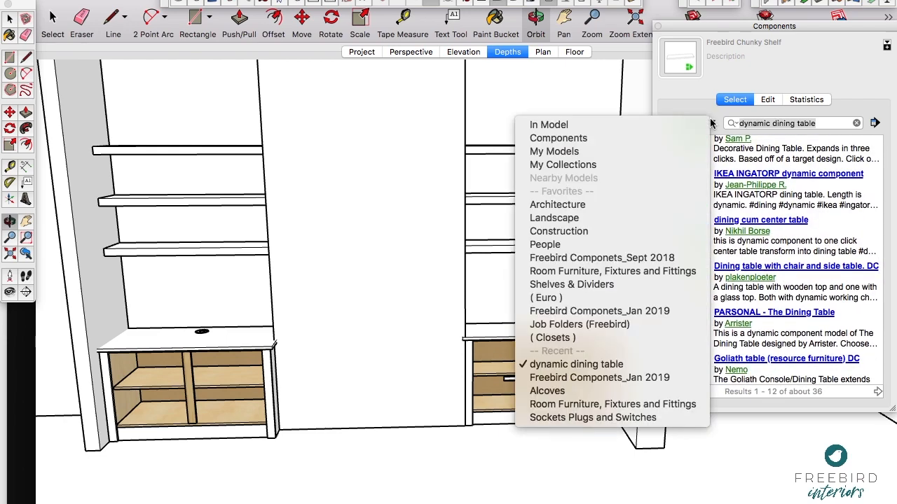
pyautogui.click(603, 272)
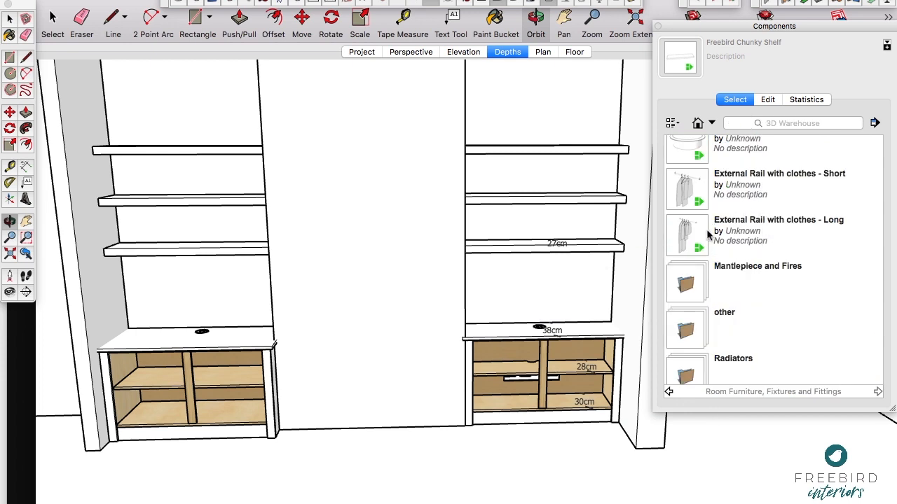
# Step: Look through the Room Furnishings & Furniture components, and return to the parent collection
pyautogui.scroll(2, 722, 257)
pyautogui.scroll(-5, 722, 256)
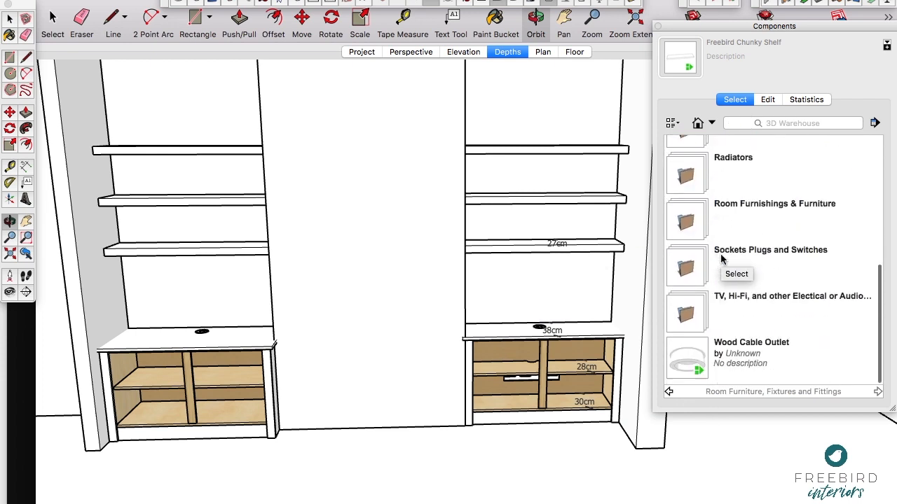
pyautogui.click(696, 223)
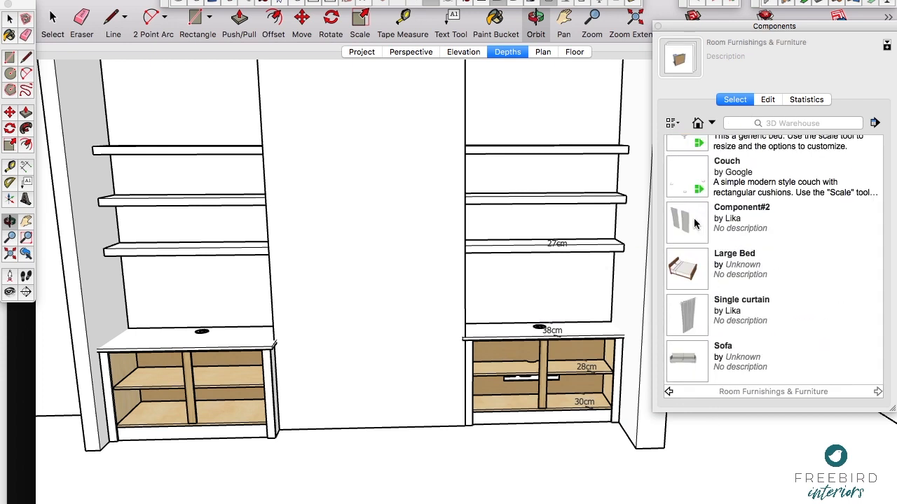
pyautogui.scroll(2, 716, 214)
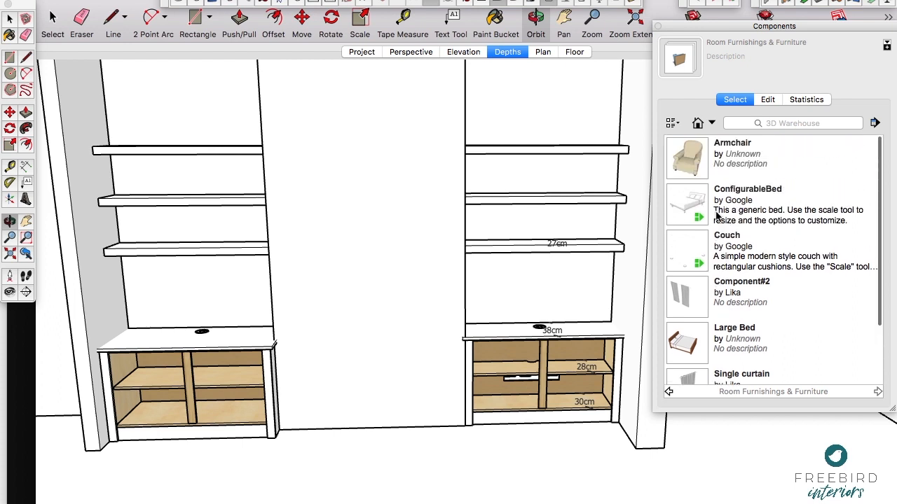
pyautogui.scroll(-2, 716, 214)
pyautogui.click(669, 392)
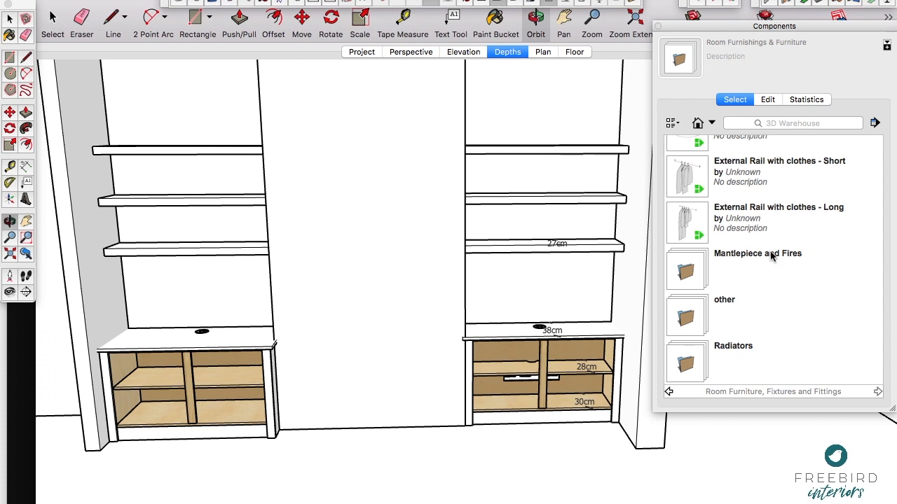
# Step: Insert the Freebird Mantlepiece from the Mantlepiece and Fires collection on the floor in front of the chimney breast
pyautogui.click(691, 271)
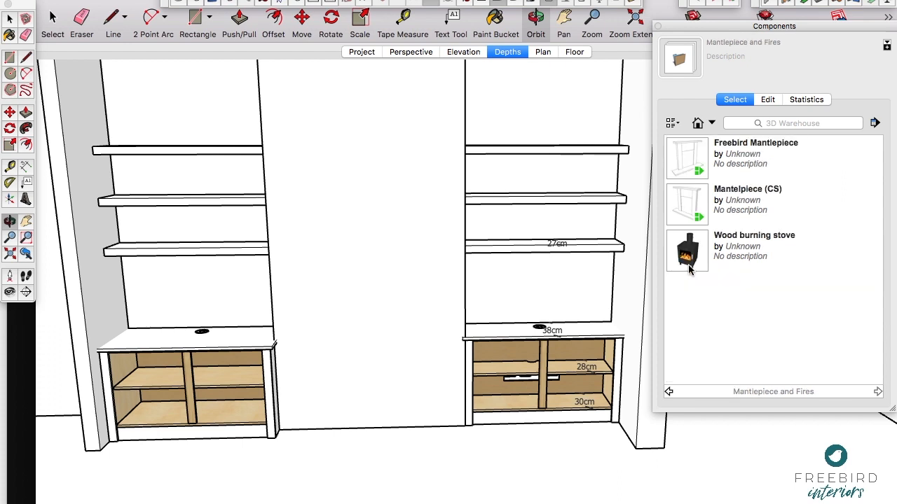
pyautogui.click(695, 156)
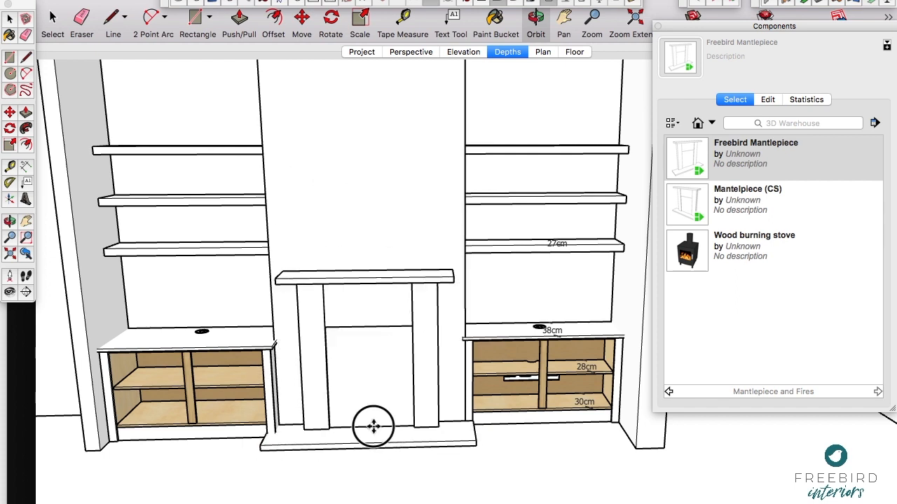
pyautogui.press('o')
pyautogui.moveTo(370, 499); pyautogui.dragTo(358, 164)
pyautogui.moveTo(359, 165); pyautogui.dragTo(359, 157, button='middle')
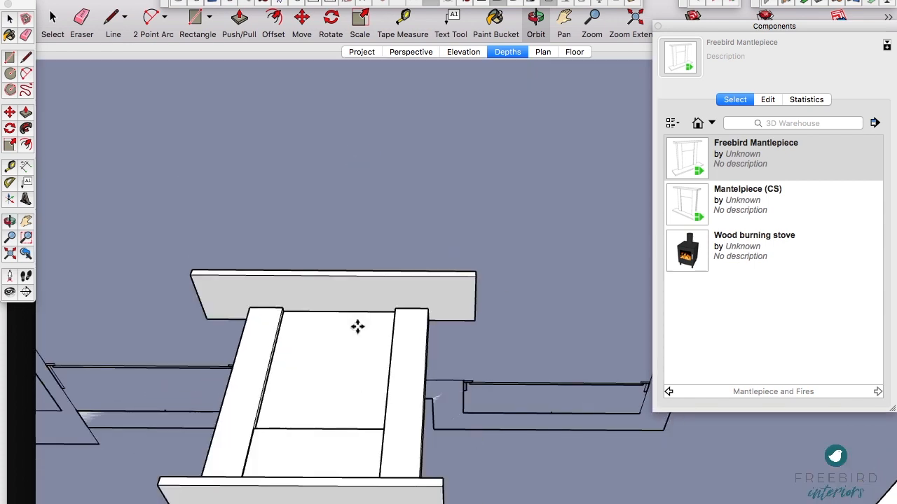
pyautogui.moveTo(390, 170); pyautogui.dragTo(377, 415)
pyautogui.press('Escape')
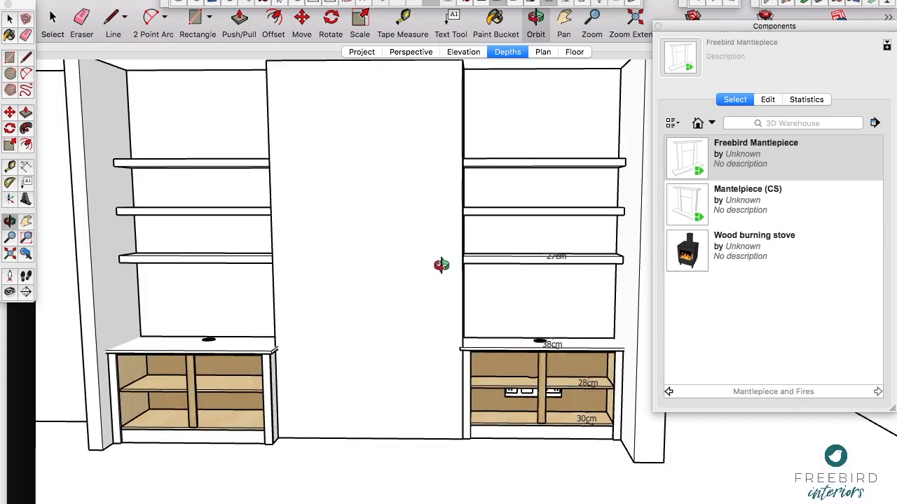
pyautogui.press('space')
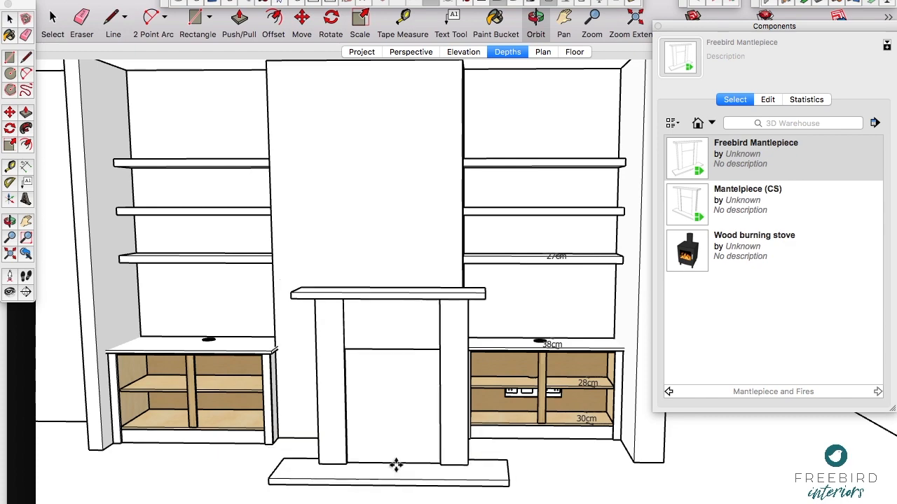
pyautogui.click(408, 463)
# Step: Move the mantlepiece back against the chimney breast, centred on its front face
pyautogui.press('o')
pyautogui.moveTo(408, 376); pyautogui.dragTo(418, 168)
pyautogui.press('m')
pyautogui.click(380, 297)
pyautogui.click(348, 364)
pyautogui.press('o')
pyautogui.moveTo(388, 304); pyautogui.dragTo(421, 337)
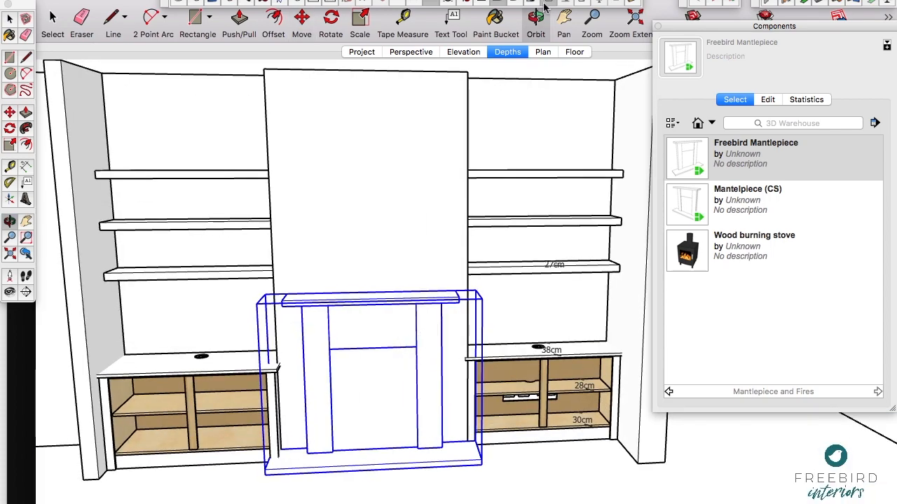
# Step: Configure the mantlepiece without a hearth and with a 50 mm side overhang to the legs, apply the options, and deselect it
pyautogui.click(581, 4)
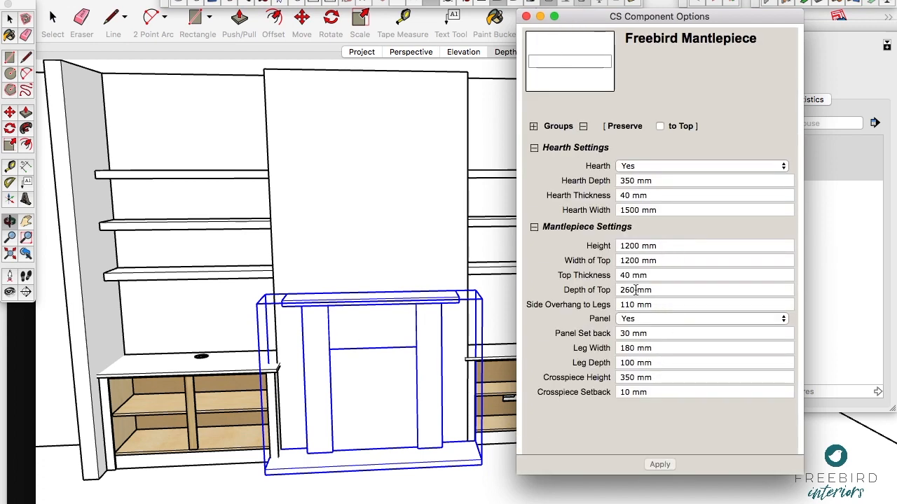
pyautogui.click(645, 165)
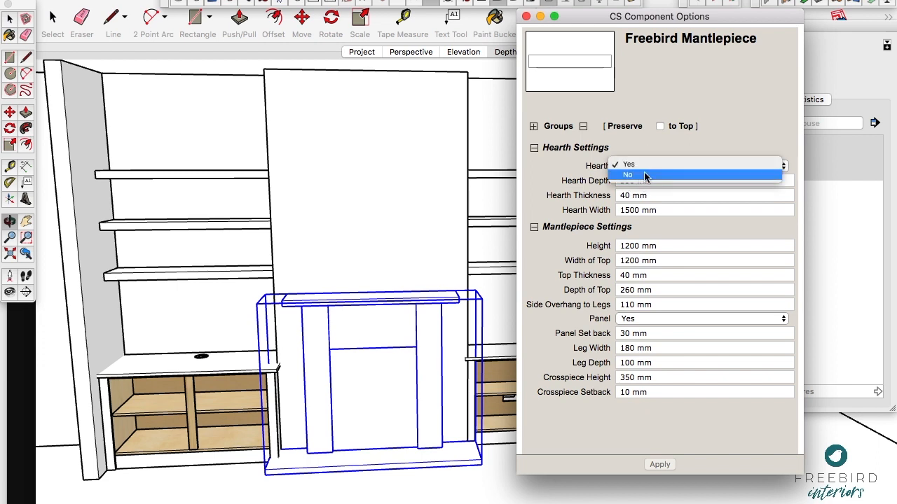
pyautogui.click(647, 173)
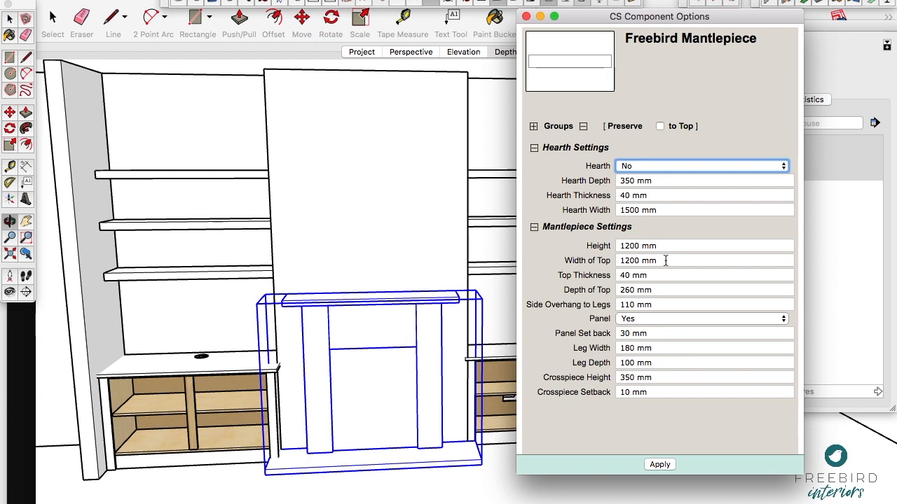
pyautogui.click(655, 304)
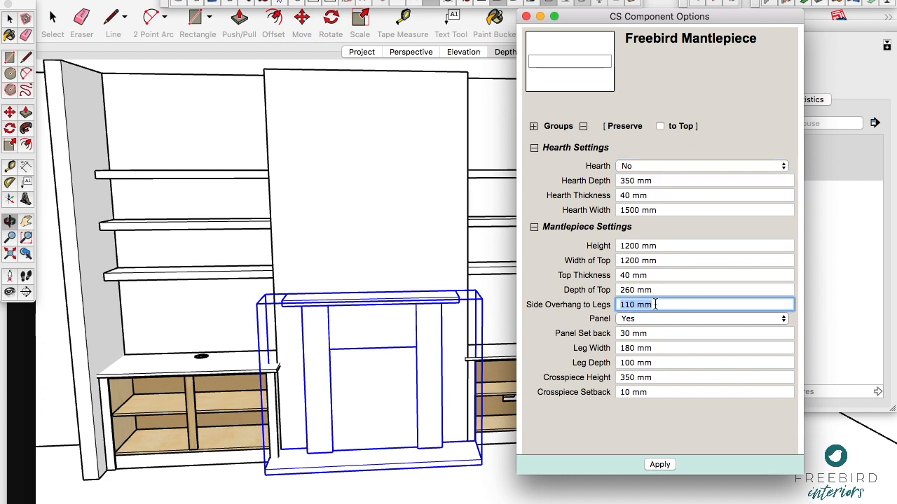
pyautogui.write('50')
pyautogui.click(657, 464)
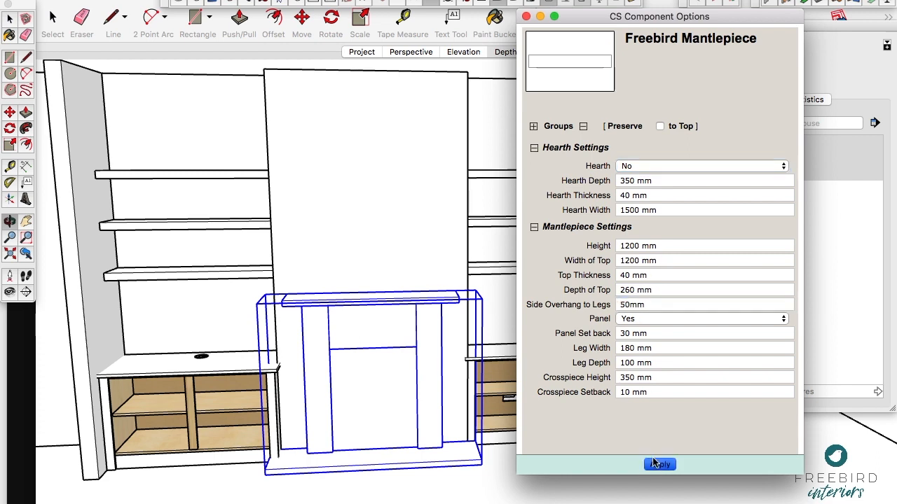
pyautogui.click(526, 16)
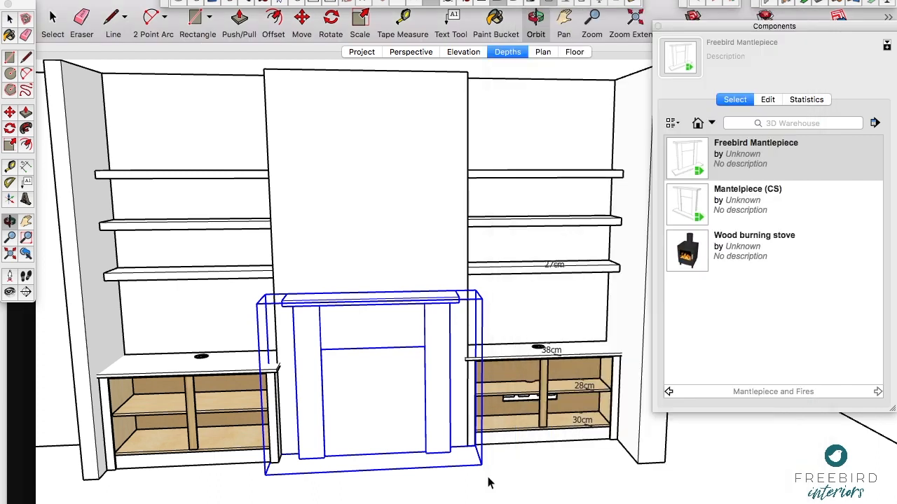
pyautogui.press('space')
pyautogui.click(488, 482)
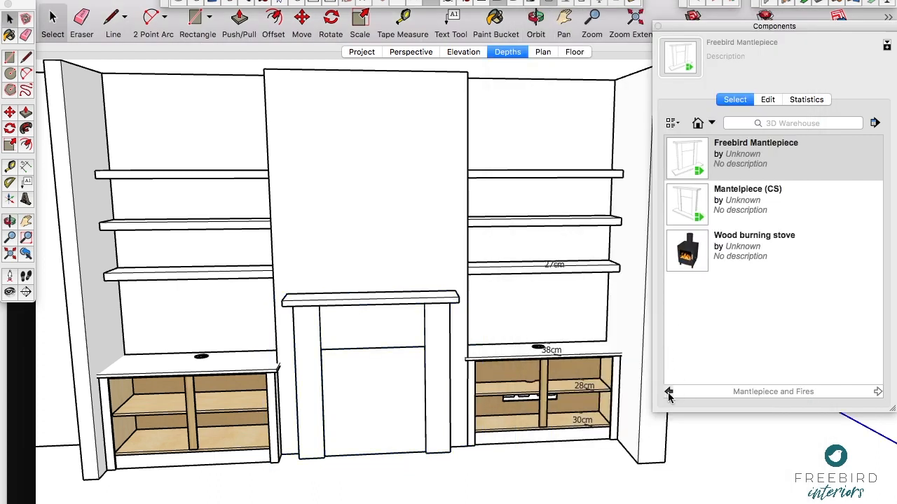
# Step: Insert the Dynamic TV from the TV, Hi-Fi and audio appliances collection on the left-hand cabinet's countertop
pyautogui.click(668, 391)
pyautogui.scroll(-8, 742, 282)
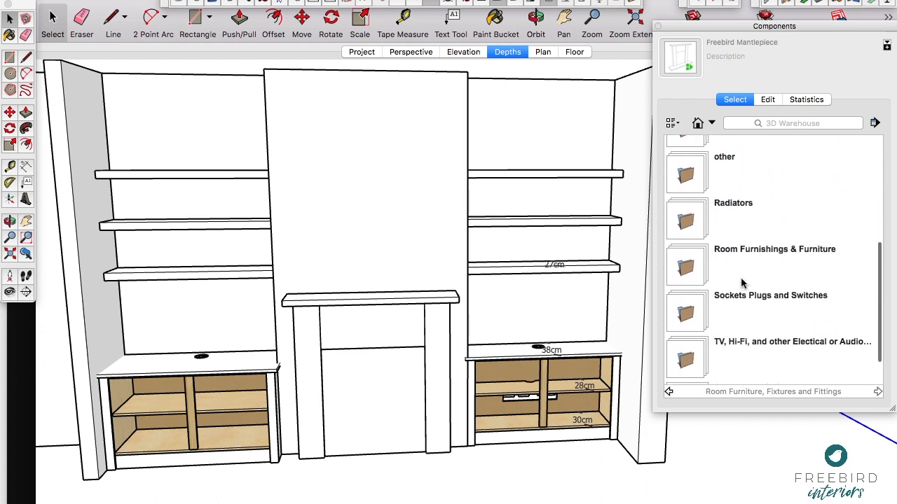
pyautogui.click(690, 325)
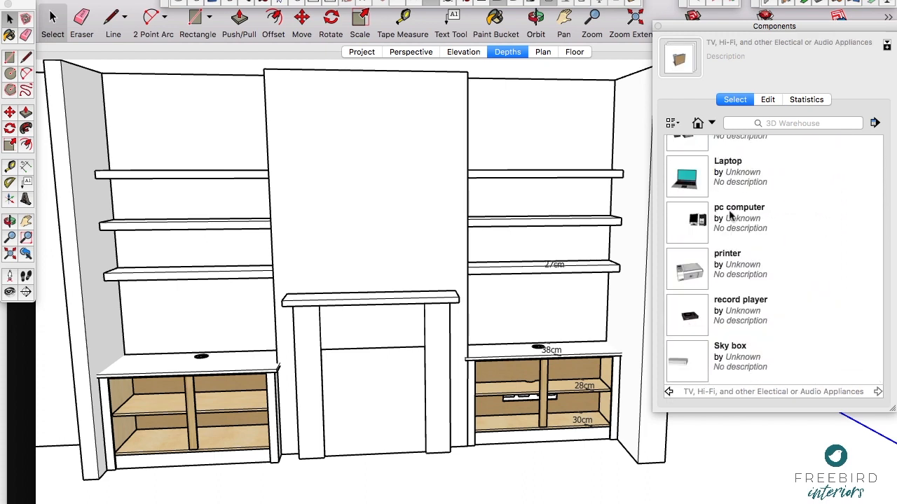
pyautogui.scroll(3, 712, 236)
pyautogui.click(693, 205)
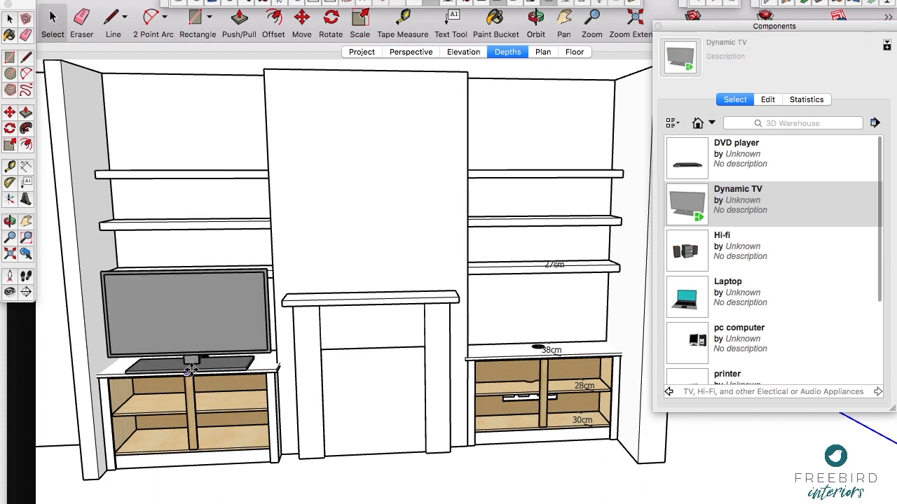
pyautogui.click(192, 367)
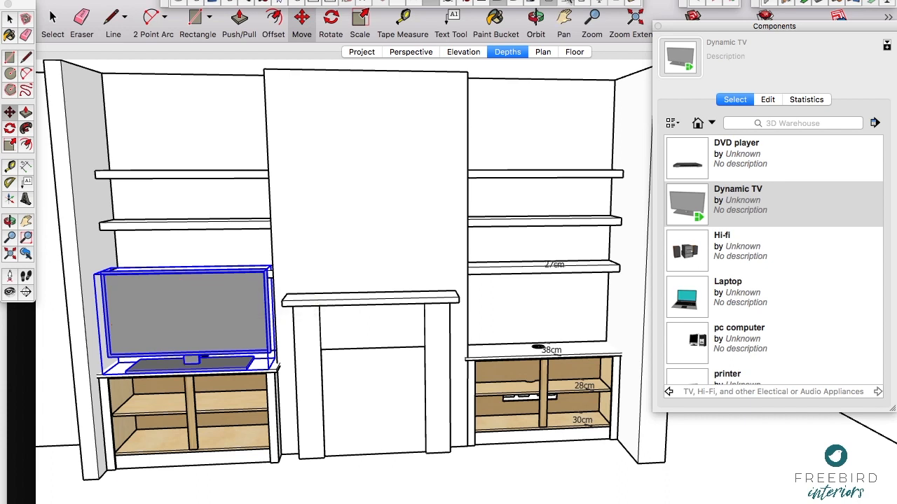
# Step: Configure the TV with a screen width of 900 mm, a screen height of 550 mm and no stand, and apply the options
pyautogui.click(580, 4)
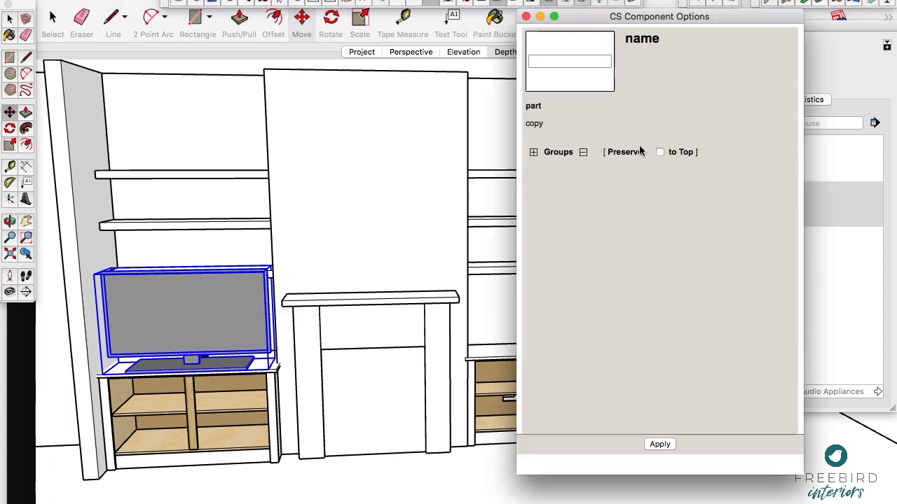
pyautogui.click(668, 216)
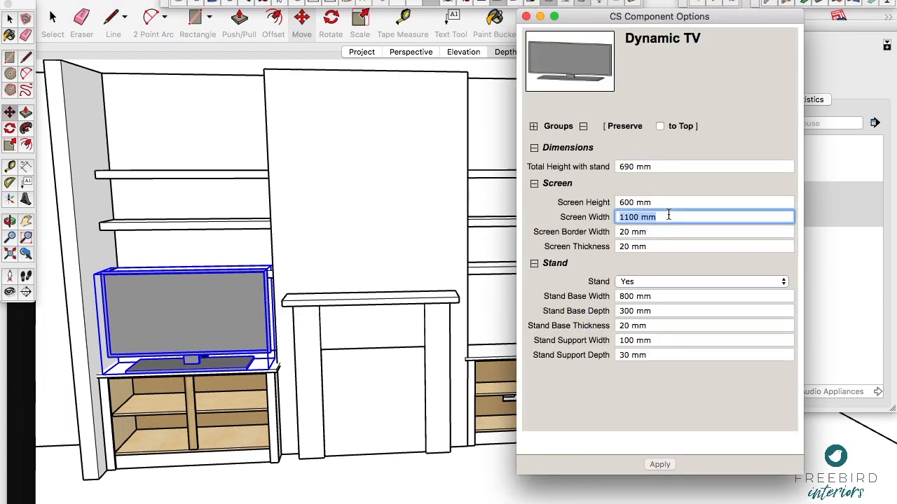
pyautogui.write('900')
pyautogui.click(654, 202)
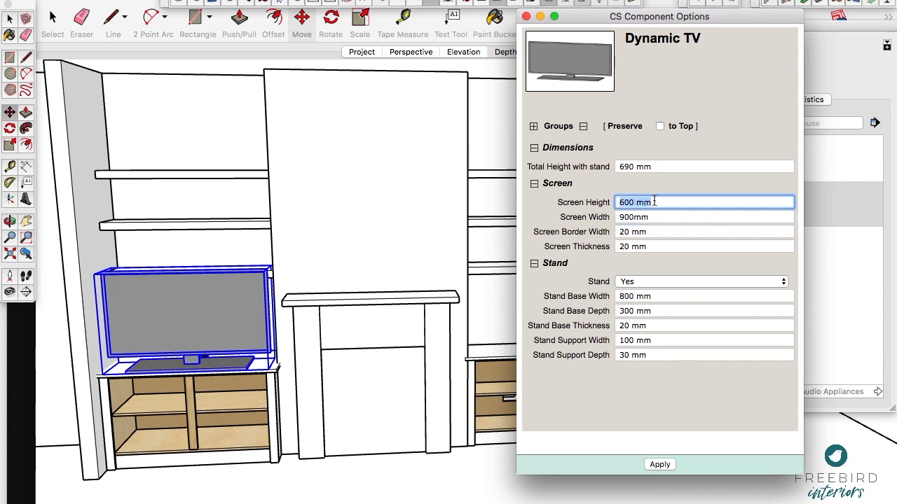
pyautogui.write('550')
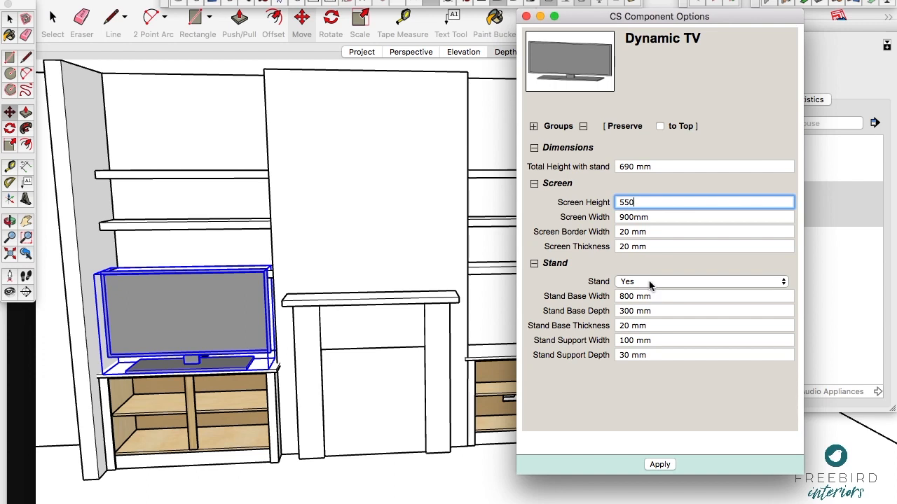
pyautogui.click(649, 282)
pyautogui.click(627, 290)
pyautogui.click(659, 465)
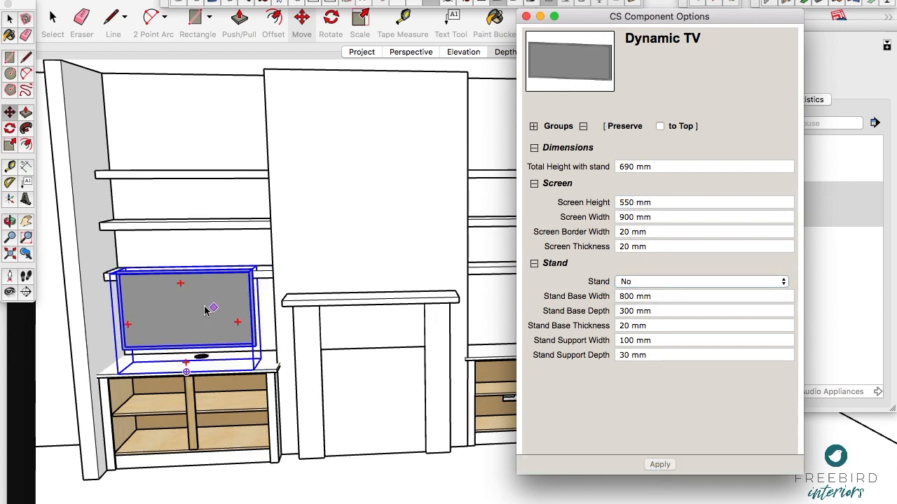
# Step: Select the three floating shelves in the left-hand alcove and move them straight up to clear the TV
pyautogui.click(264, 279)
pyautogui.press('space')
pyautogui.click(264, 278)
pyautogui.keyDown('shift'); pyautogui.click(251, 226); pyautogui.keyUp('shift')
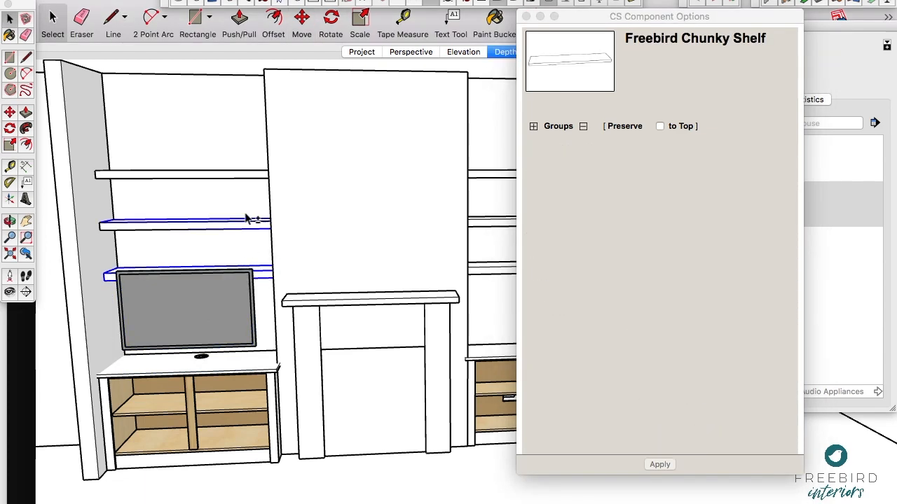
pyautogui.keyDown('shift'); pyautogui.click(242, 182); pyautogui.keyUp('shift')
pyautogui.click(251, 177)
pyautogui.keyDown('shift'); pyautogui.click(253, 228); pyautogui.keyUp('shift')
pyautogui.keyDown('shift'); pyautogui.click(266, 276); pyautogui.keyUp('shift')
pyautogui.press('m')
pyautogui.click(299, 260)
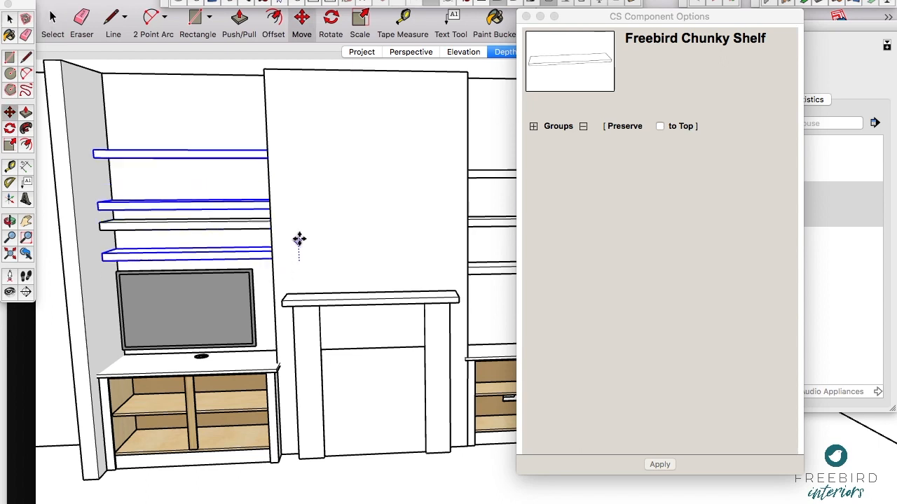
pyautogui.click(298, 238)
# Step: Delete the duplicate shelf left between the raised left-alcove shelves, close the component options and show the Elevation scene
pyautogui.press('space')
pyautogui.click(245, 230)
pyautogui.press('Delete')
pyautogui.click(528, 18)
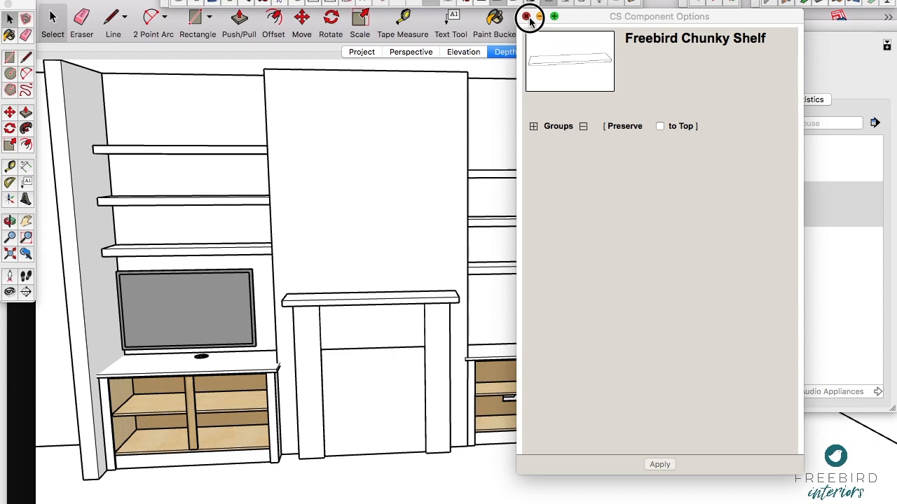
pyautogui.click(469, 53)
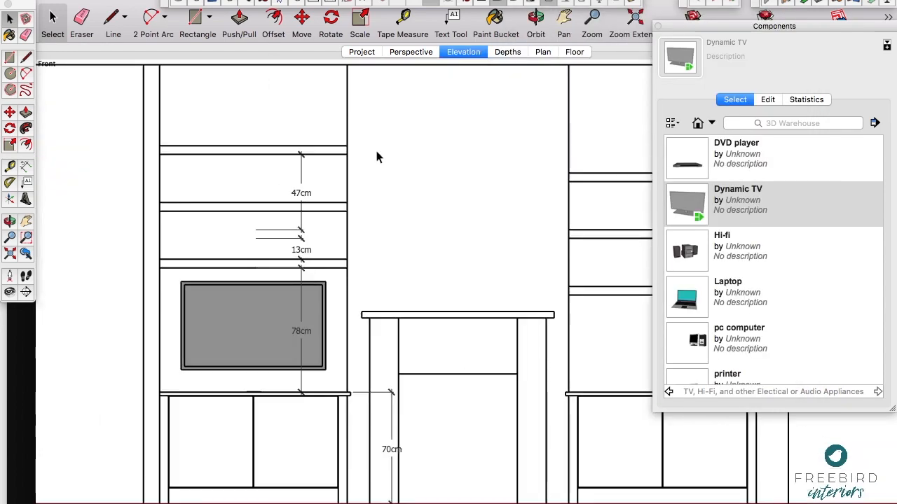
# Step: Try raising the lowest left-alcove shelf above the TV
pyautogui.click(299, 229)
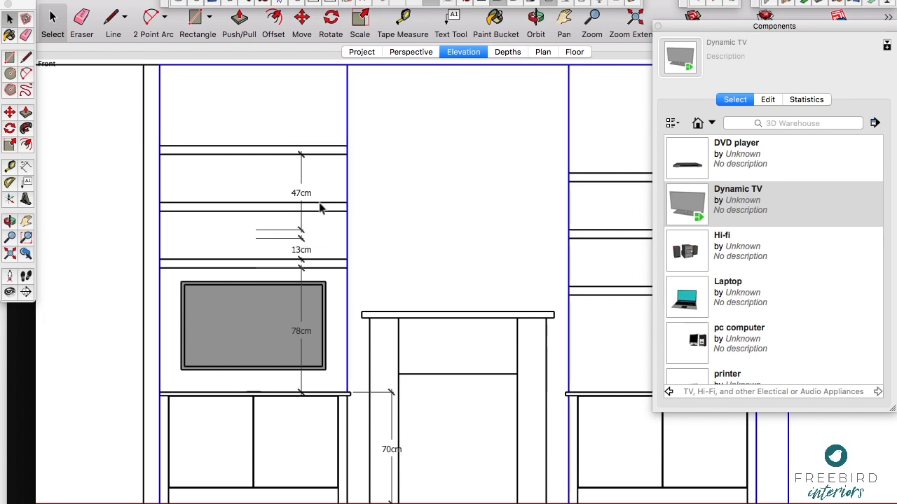
pyautogui.click(327, 269)
pyautogui.press('m')
pyautogui.click(373, 263)
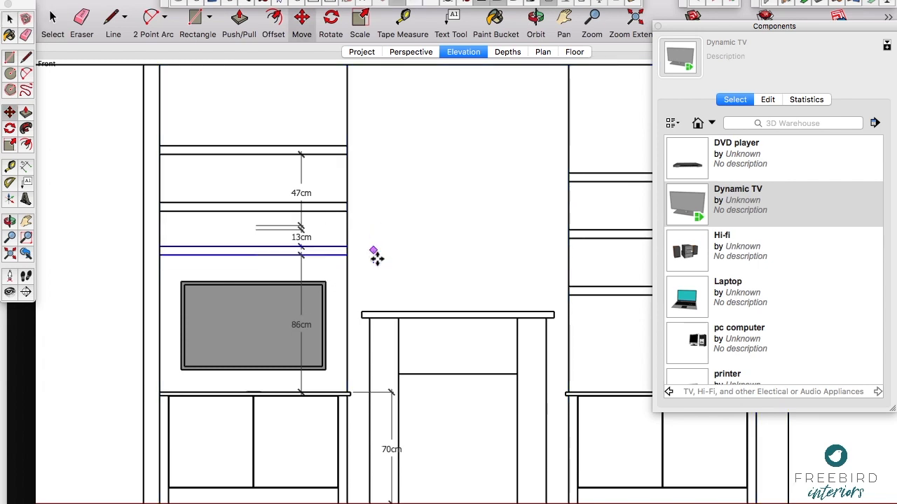
pyautogui.press('Escape')
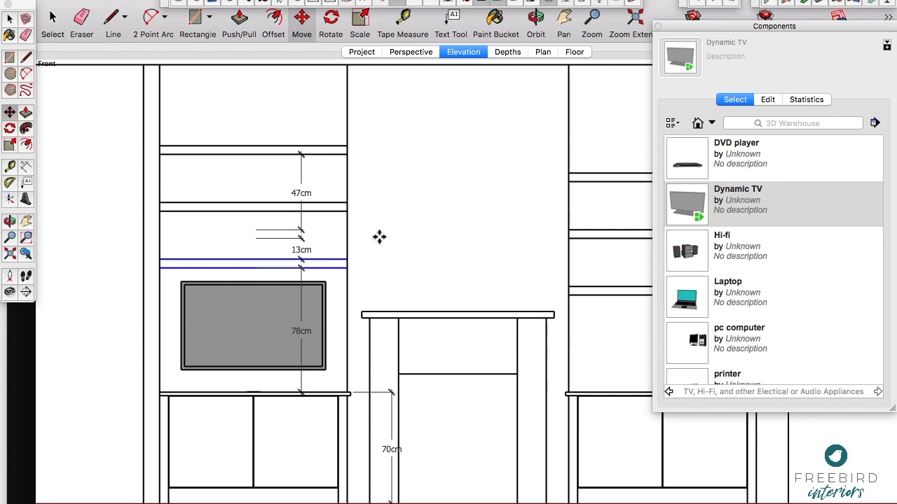
pyautogui.press('space')
# Step: Close the Components browser
pyautogui.click(657, 26)
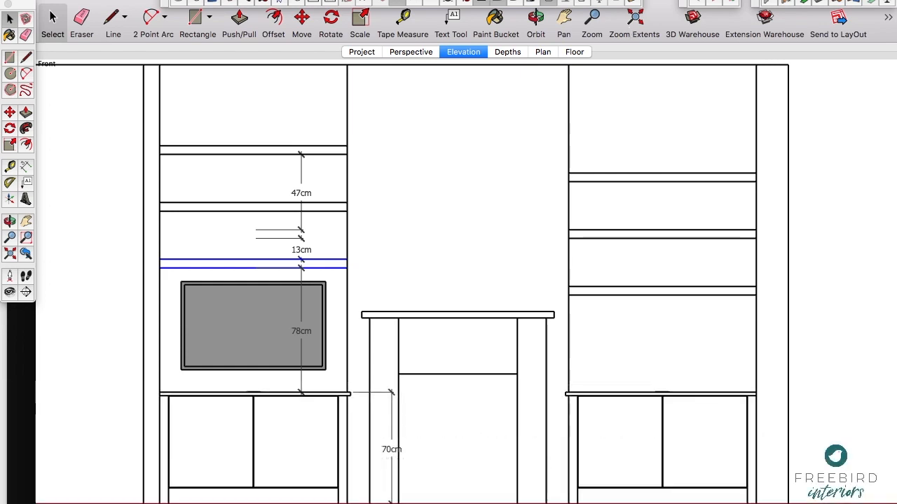
pyautogui.click(431, 0)
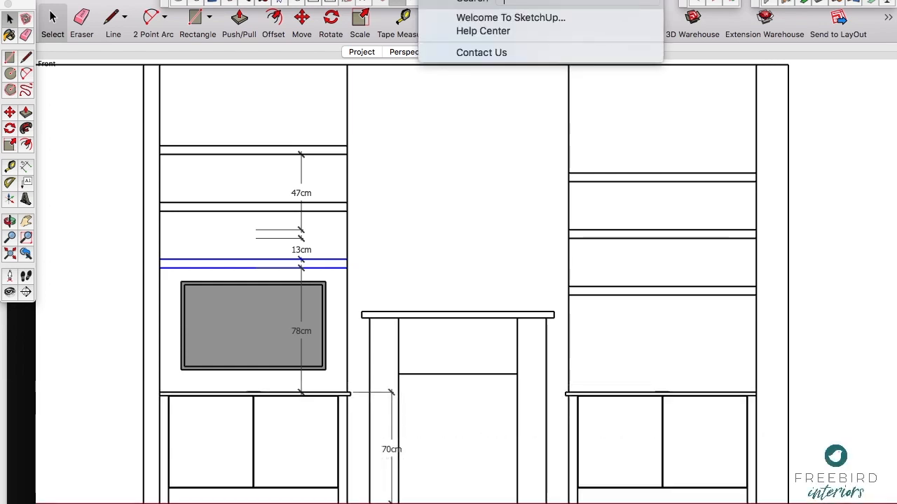
pyautogui.press('Escape')
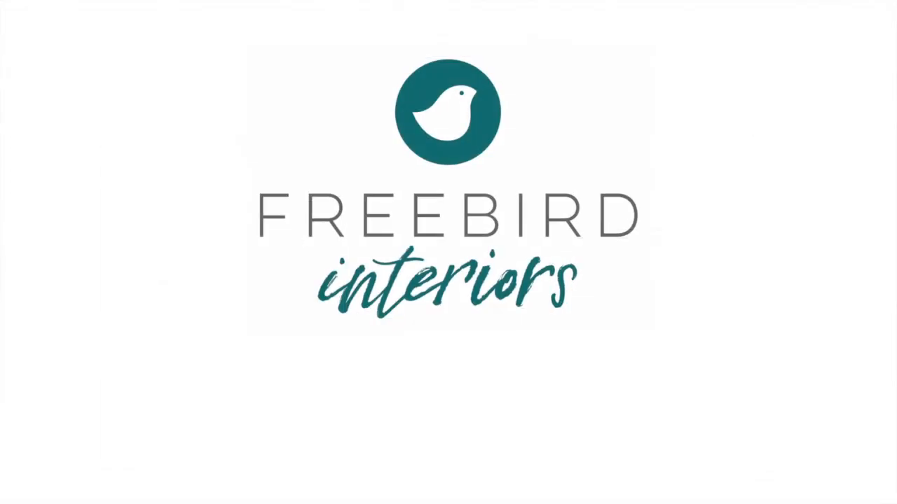